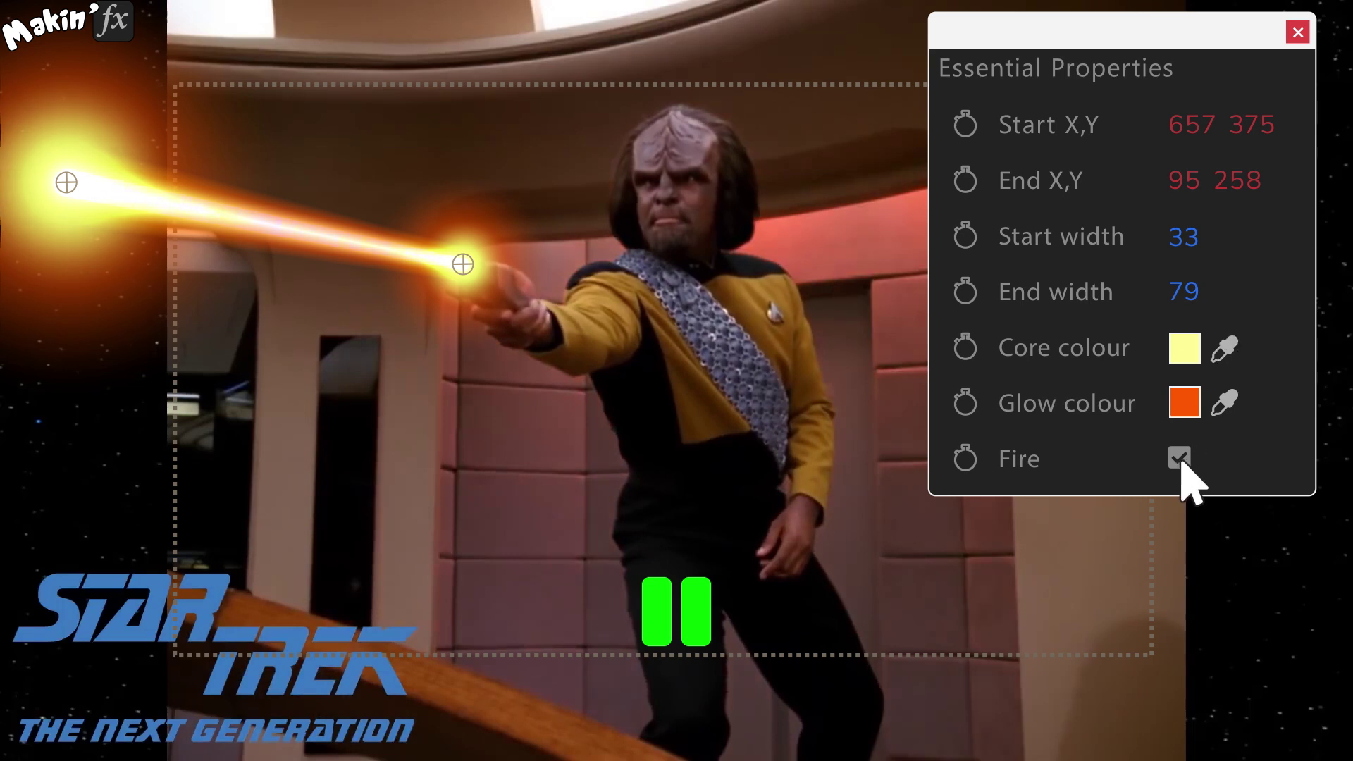
pyautogui.click(1180, 460)
pyautogui.click(1180, 460)
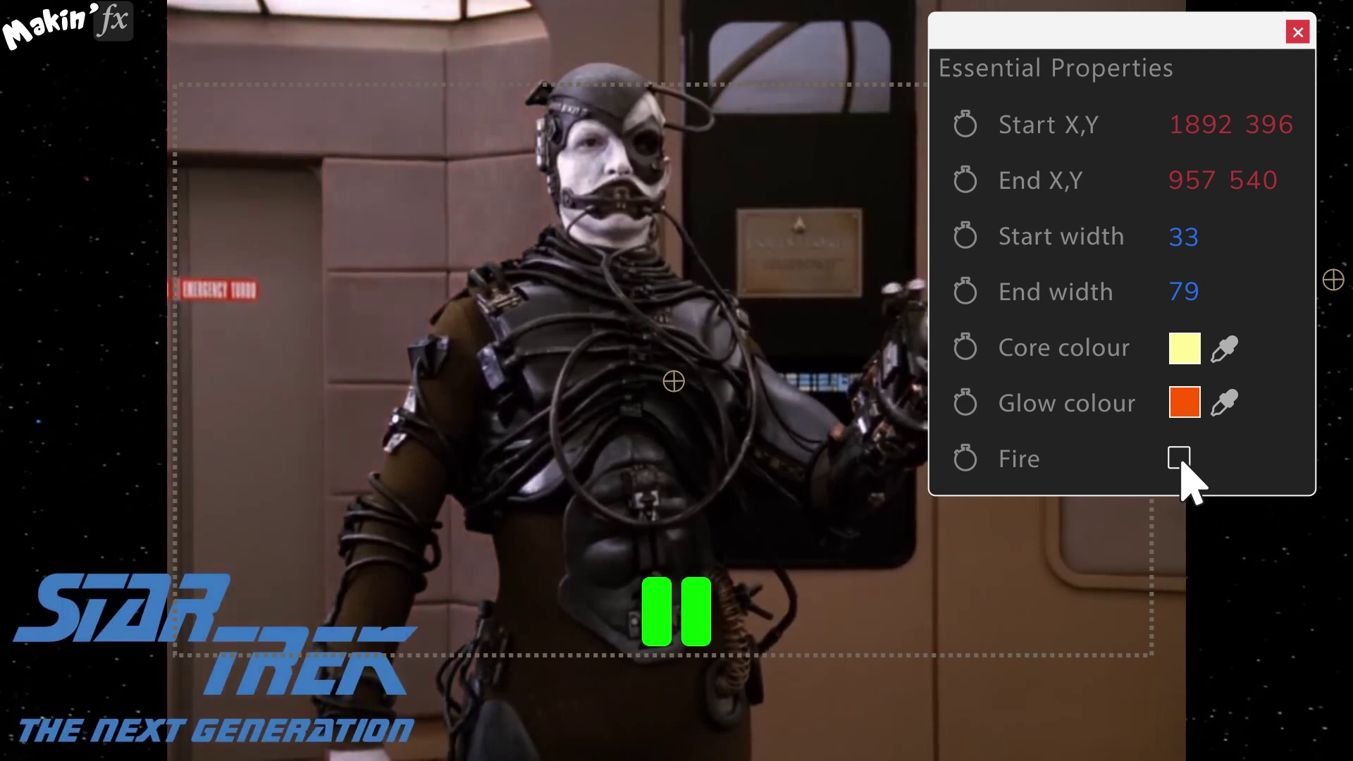
pyautogui.click(1180, 459)
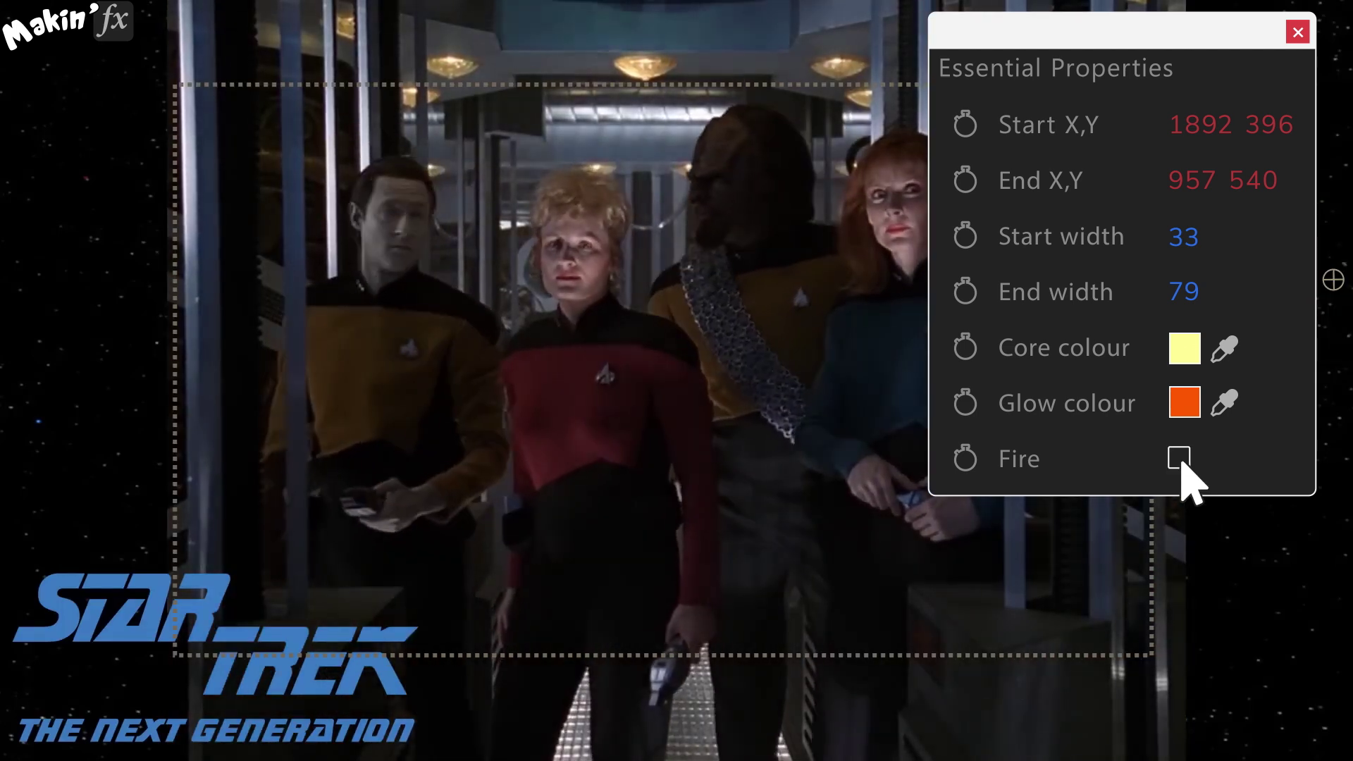
pyautogui.click(1181, 460)
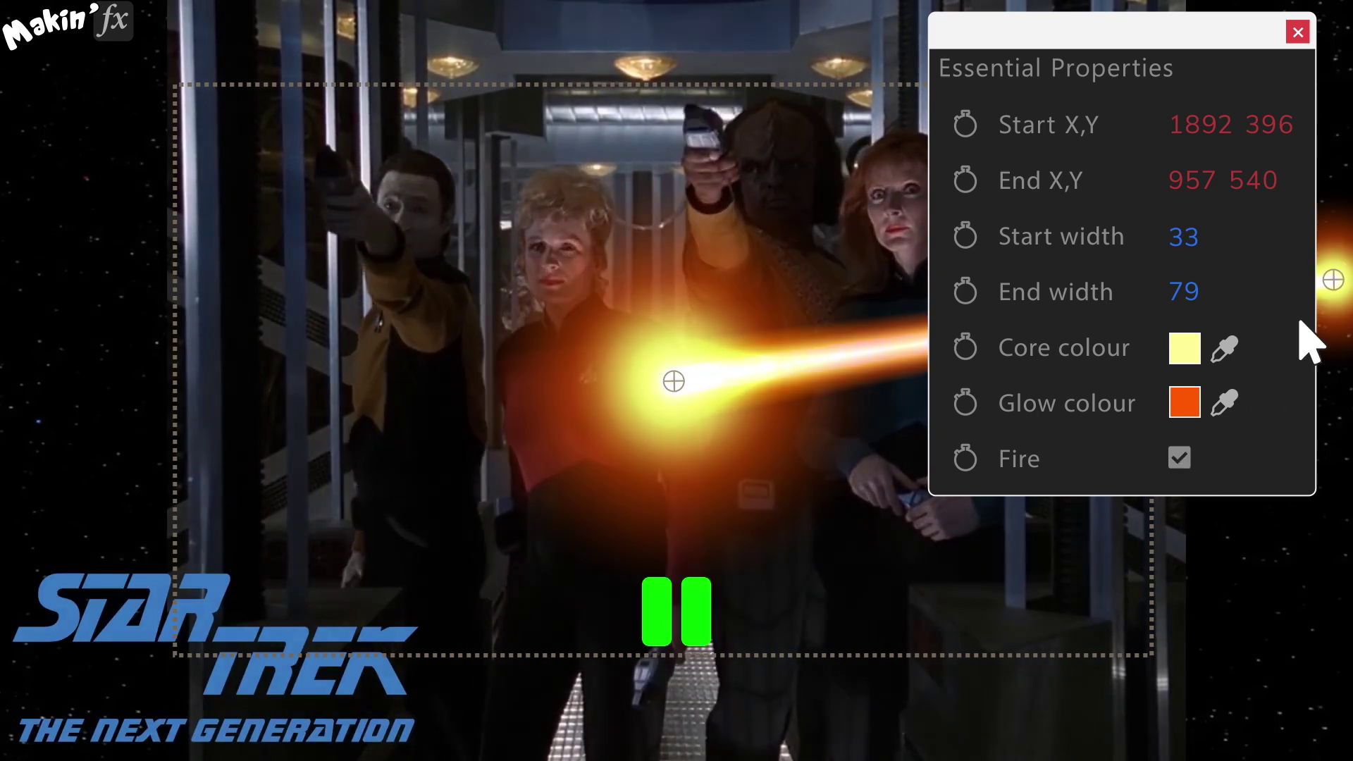
pyautogui.moveTo(1331, 280); pyautogui.dragTo(328, 164)
pyautogui.moveTo(673, 380); pyautogui.dragTo(0, 0)
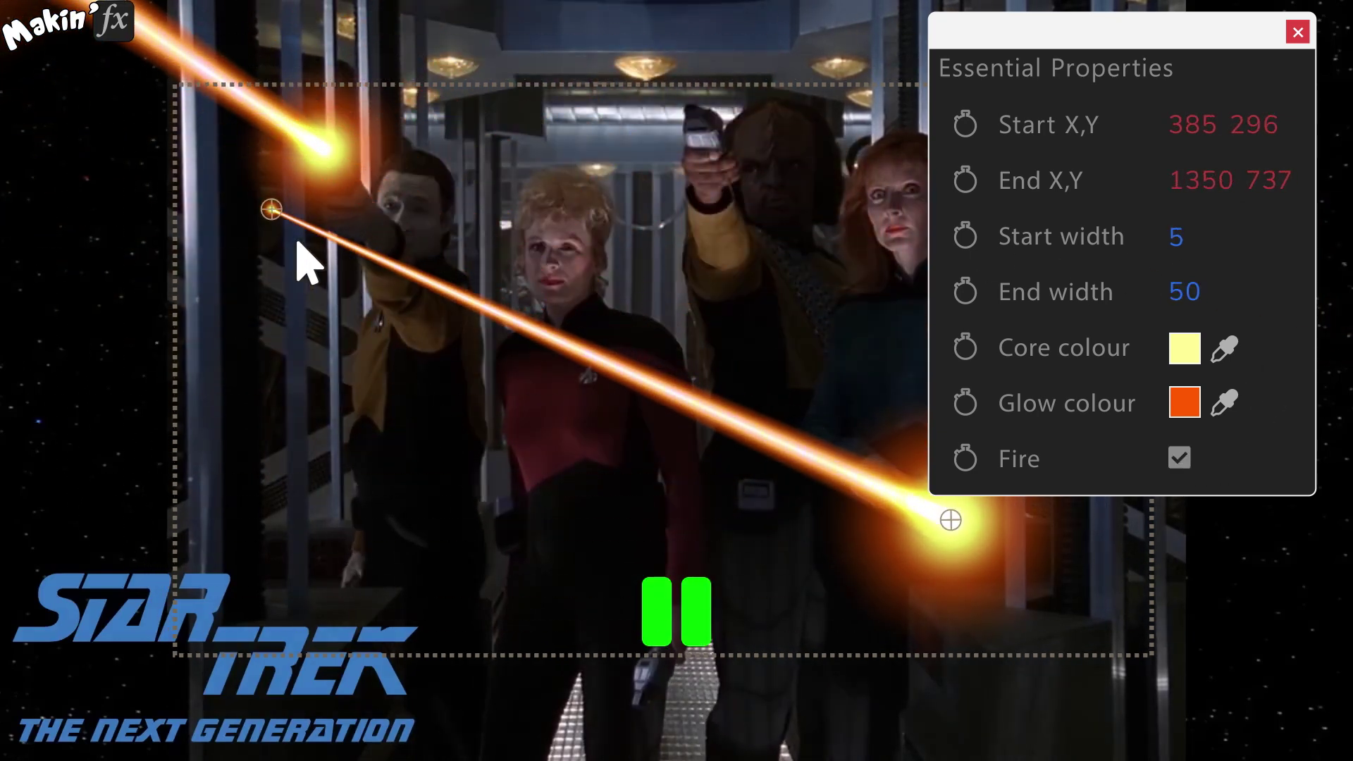
pyautogui.moveTo(271, 209); pyautogui.dragTo(690, 108)
pyautogui.moveTo(951, 519); pyautogui.dragTo(493, 4)
pyautogui.moveTo(1177, 237); pyautogui.dragTo(1232, 326)
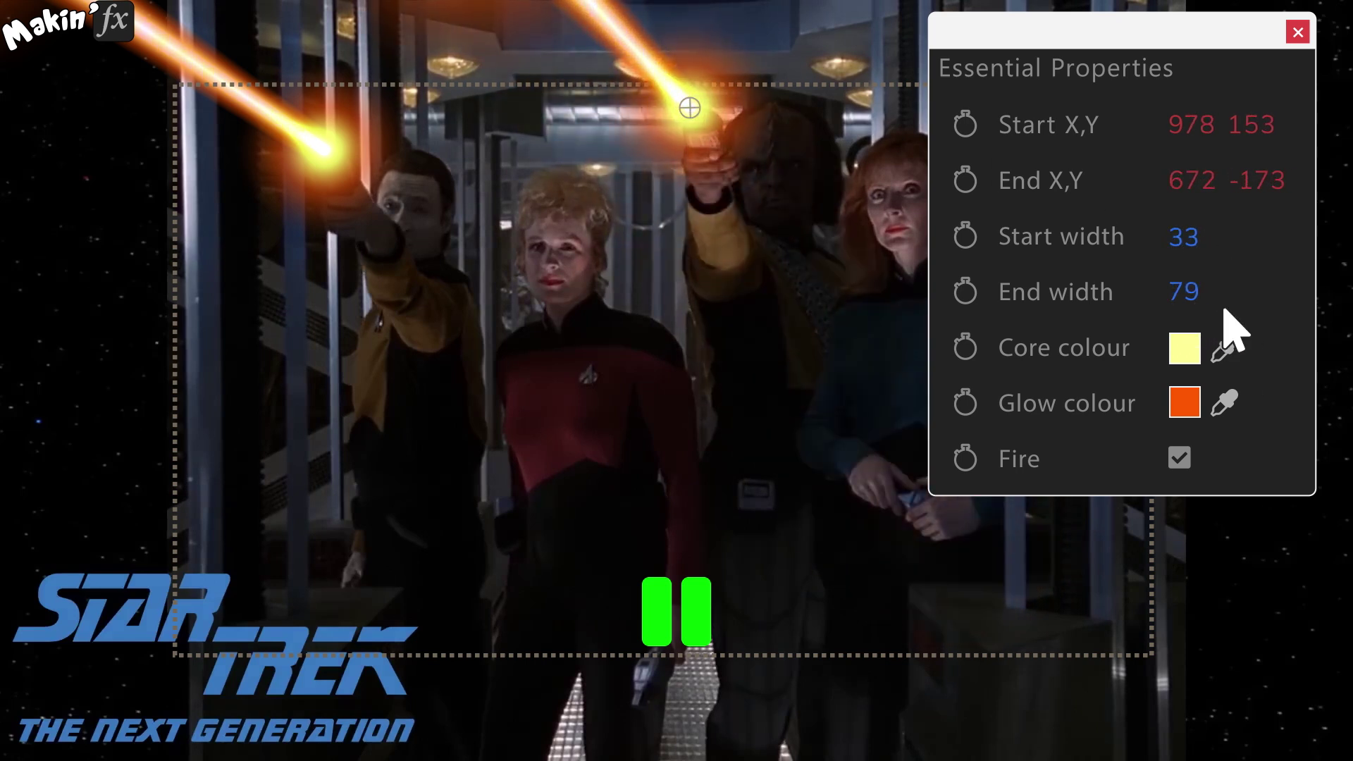
pyautogui.click(1180, 459)
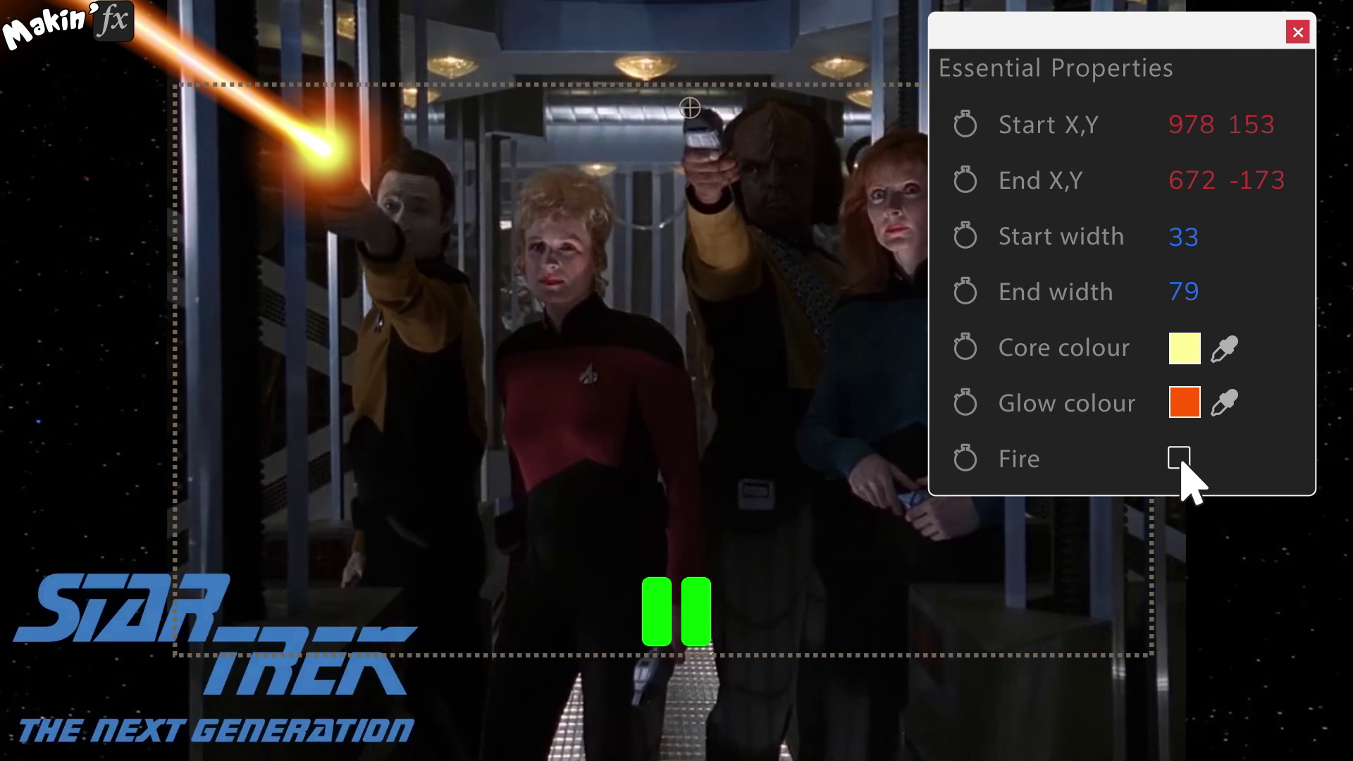
pyautogui.doubleClick(1180, 458)
pyautogui.click(1180, 458)
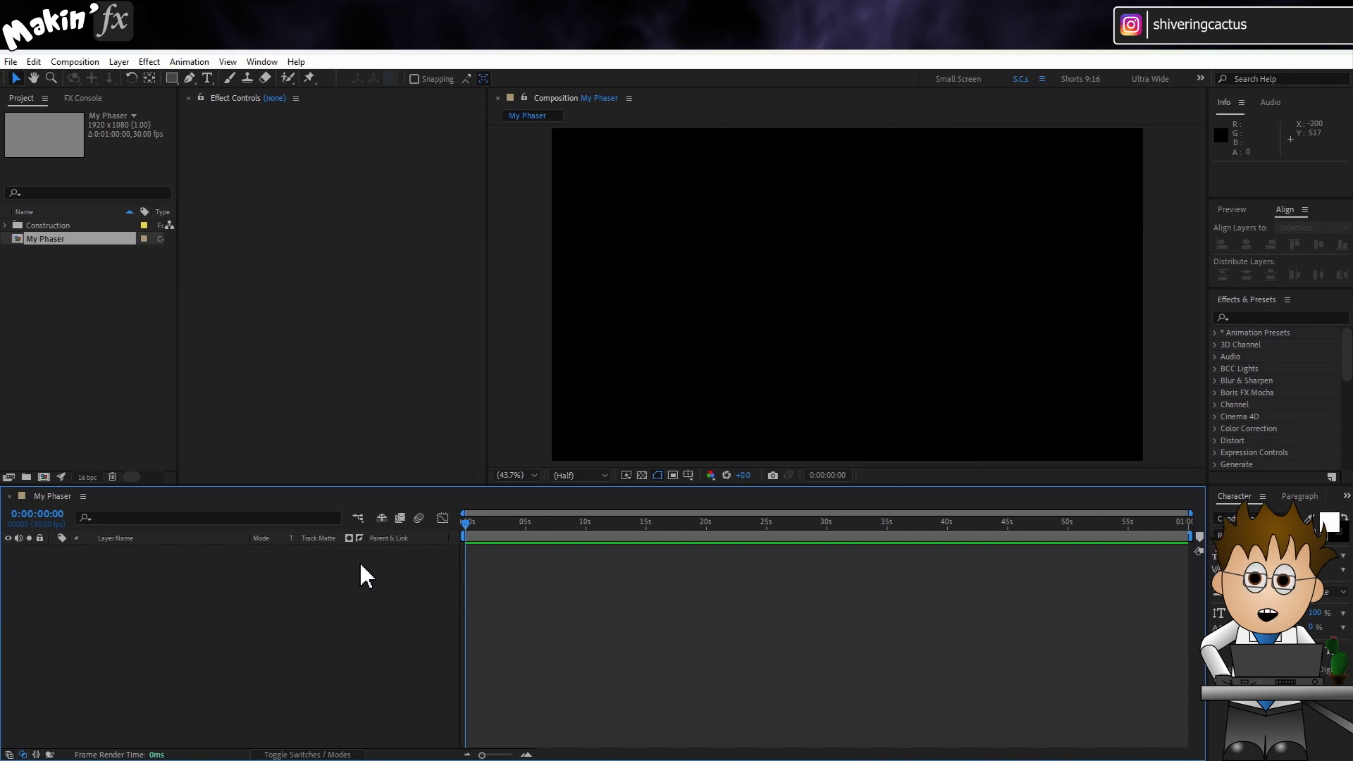
# Step: Create a null object layer in the My Phaser composition and rename it Controller
pyautogui.click(124, 62)
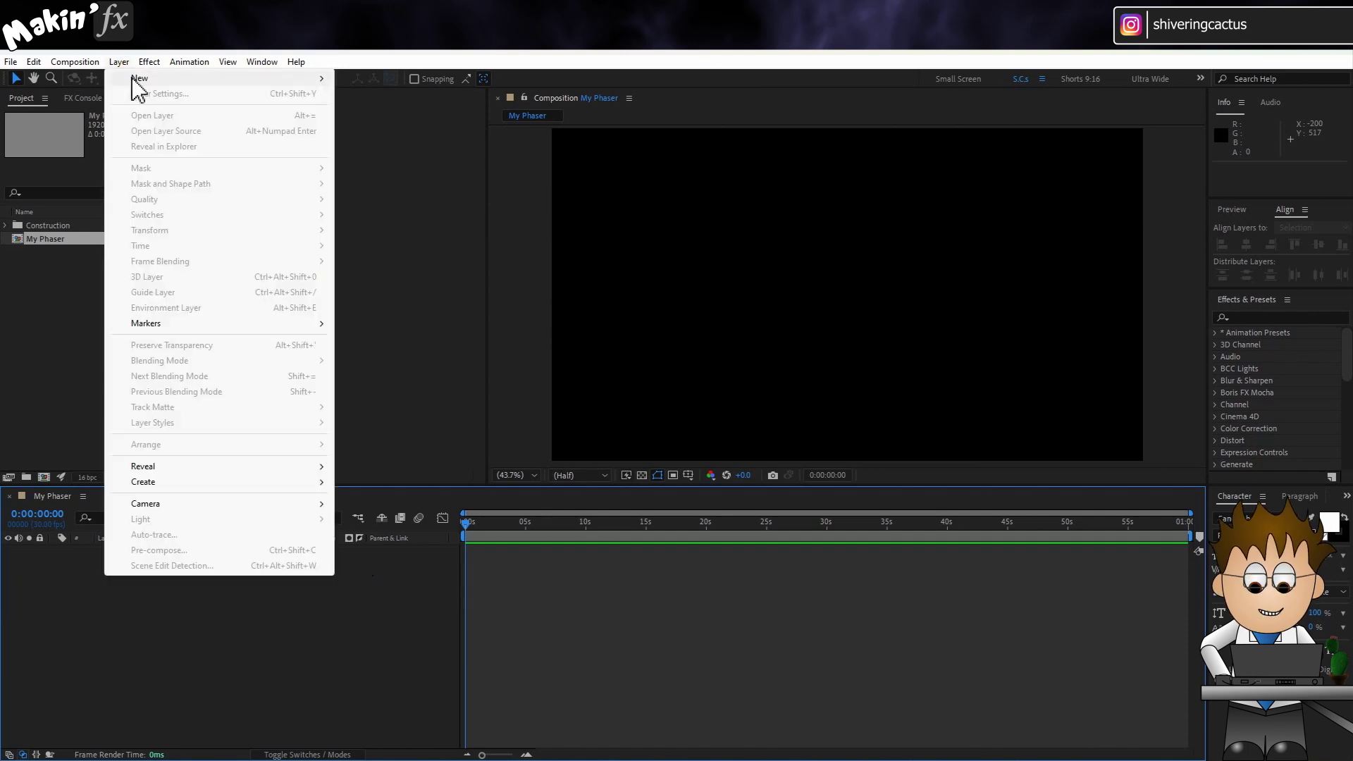
pyautogui.moveTo(139, 86)
pyautogui.click(430, 141)
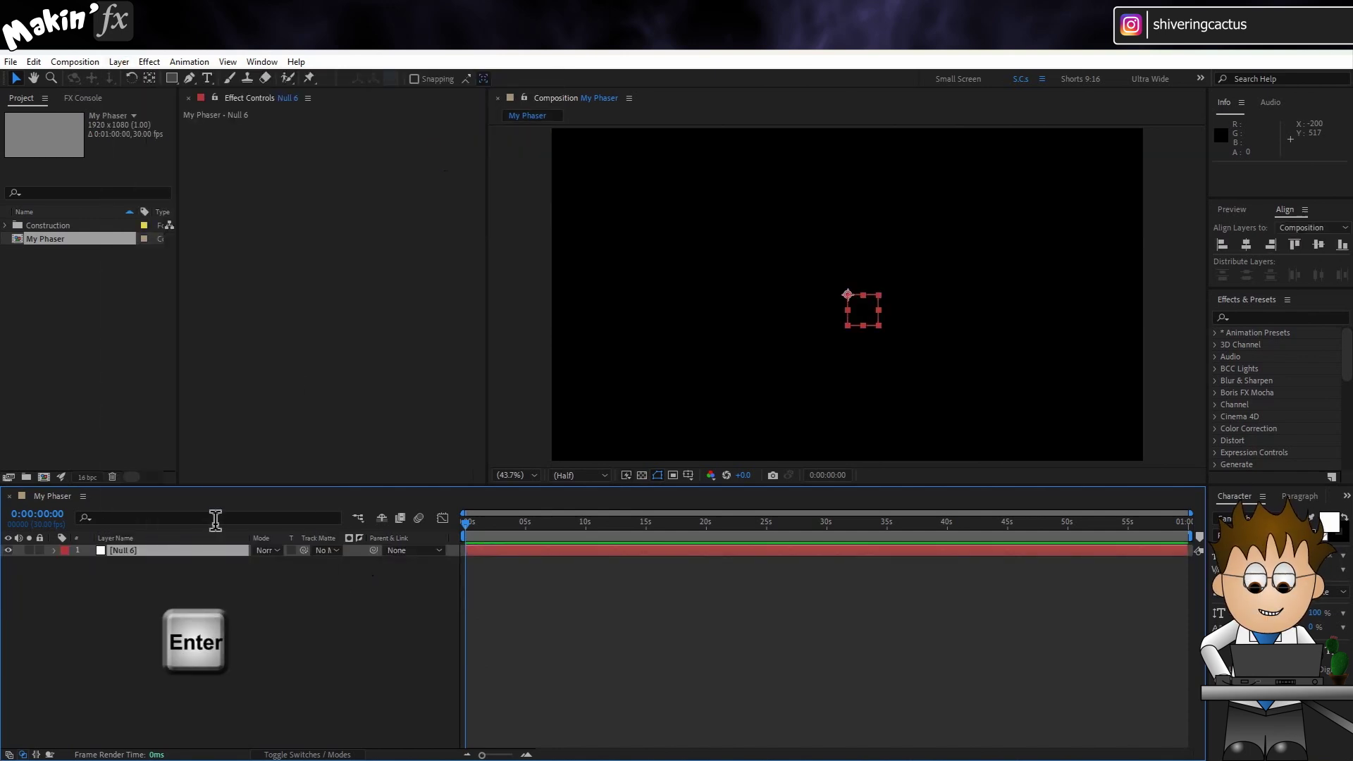
pyautogui.press('Return')
pyautogui.write('Controlle')
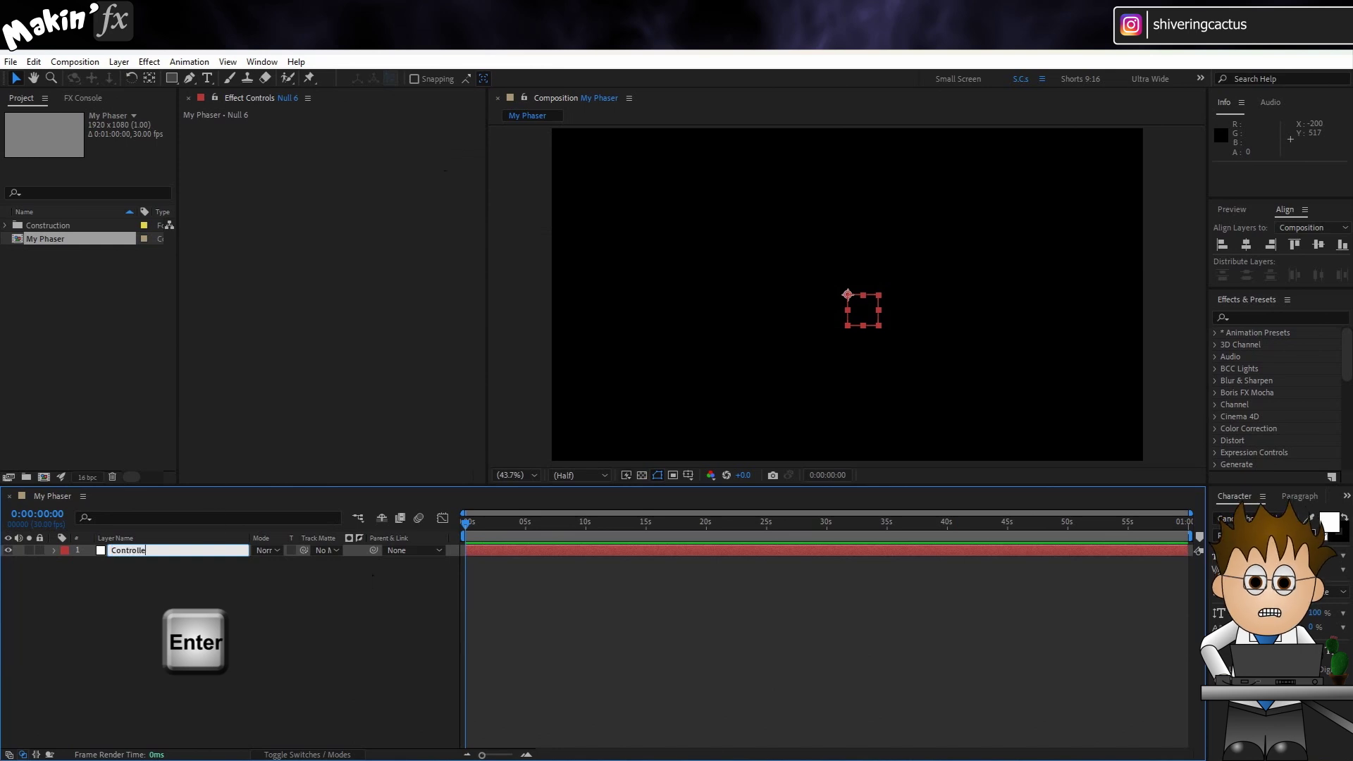
pyautogui.write('r')
pyautogui.press('Return')
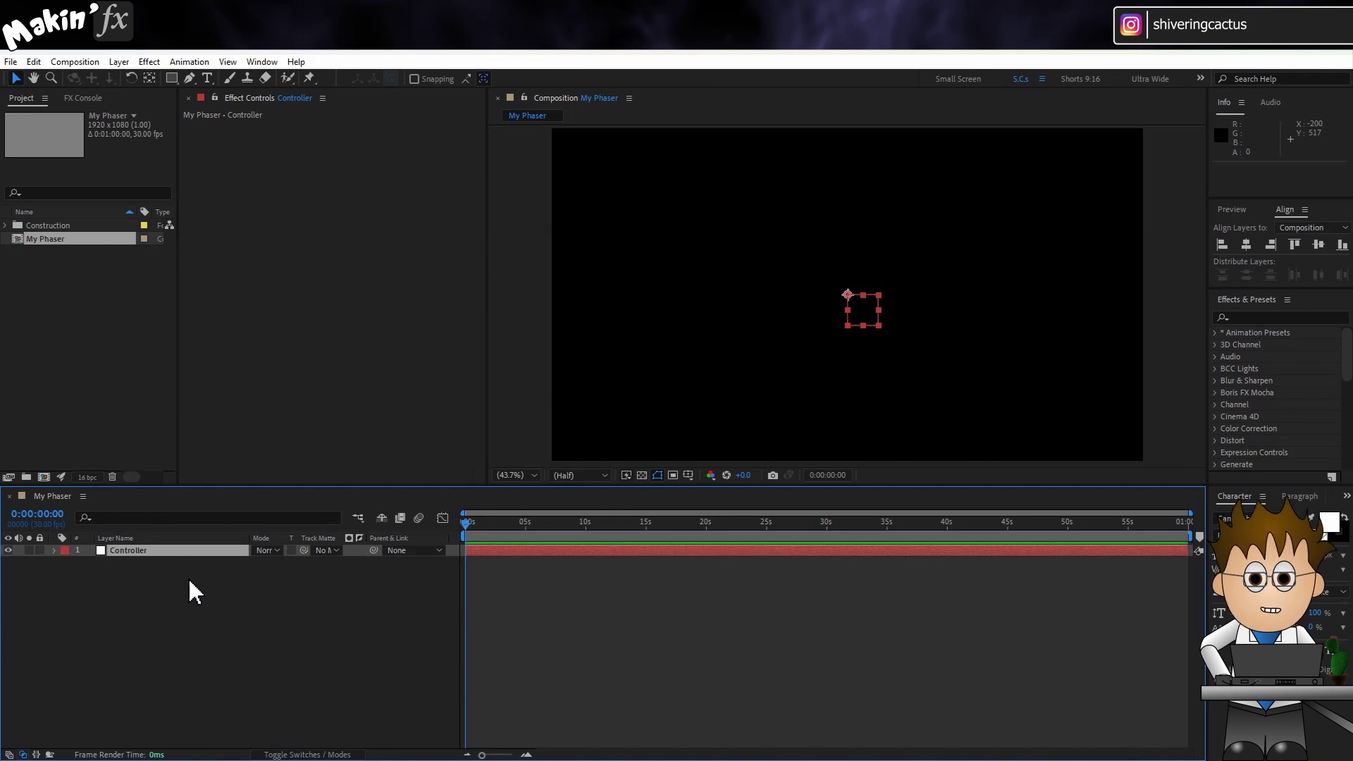
# Step: Add a Point Control effect to the Controller layer and rename it "Start X,Y"
pyautogui.click(148, 61)
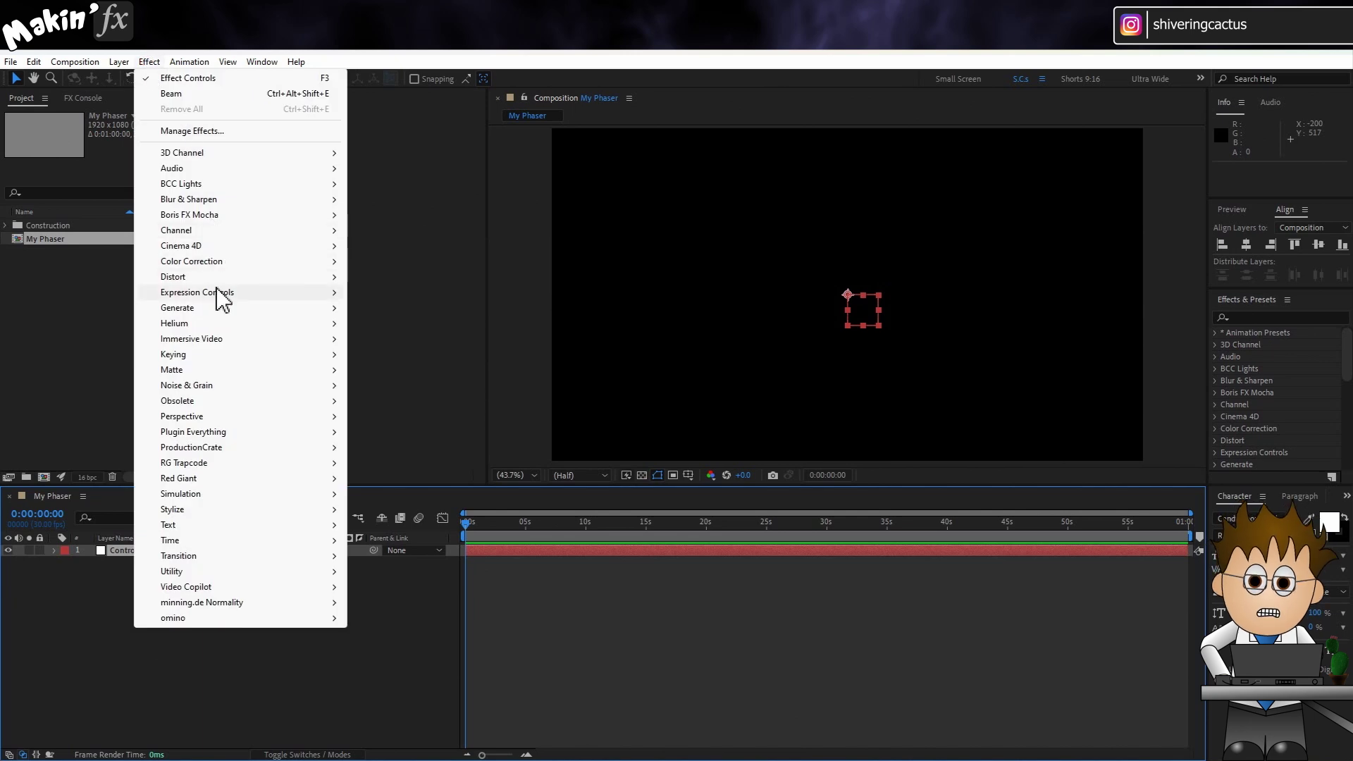
pyautogui.moveTo(232, 294)
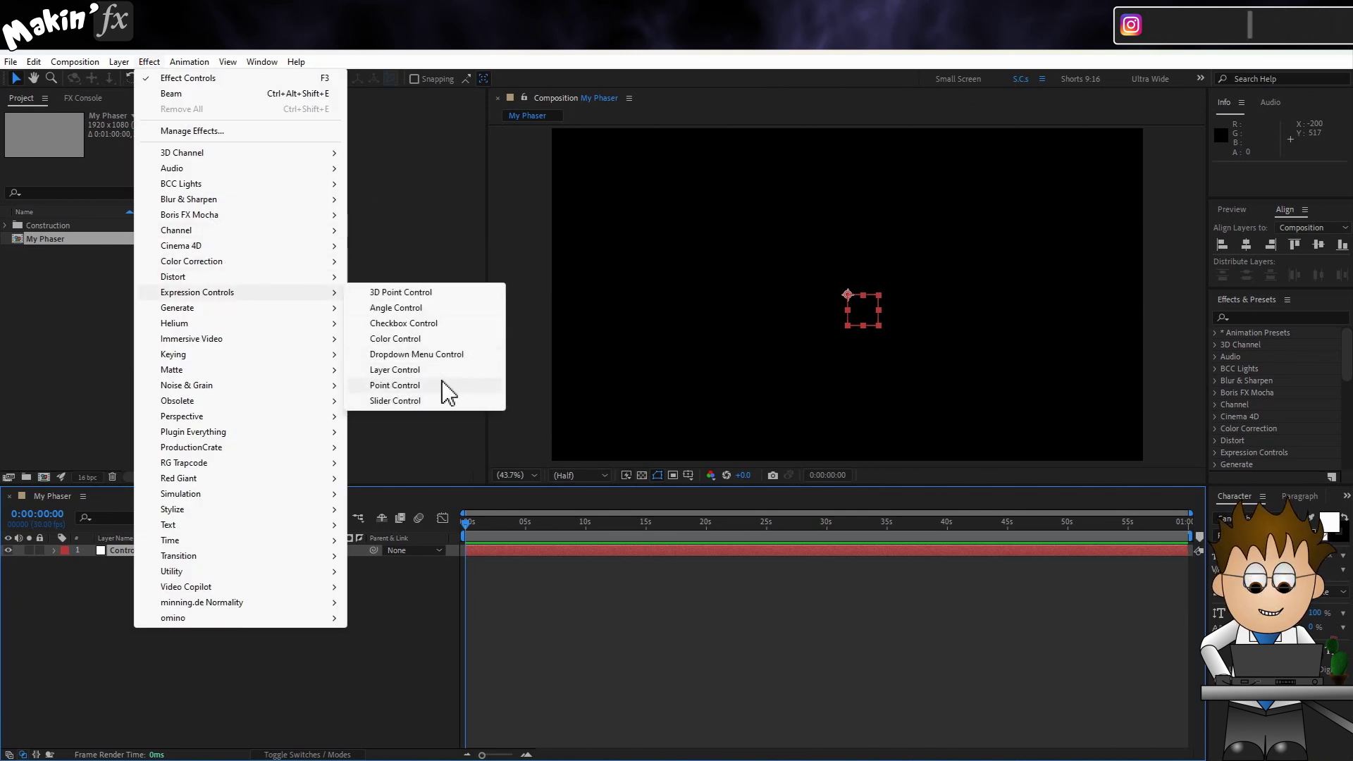
pyautogui.click(394, 385)
pyautogui.press('Return')
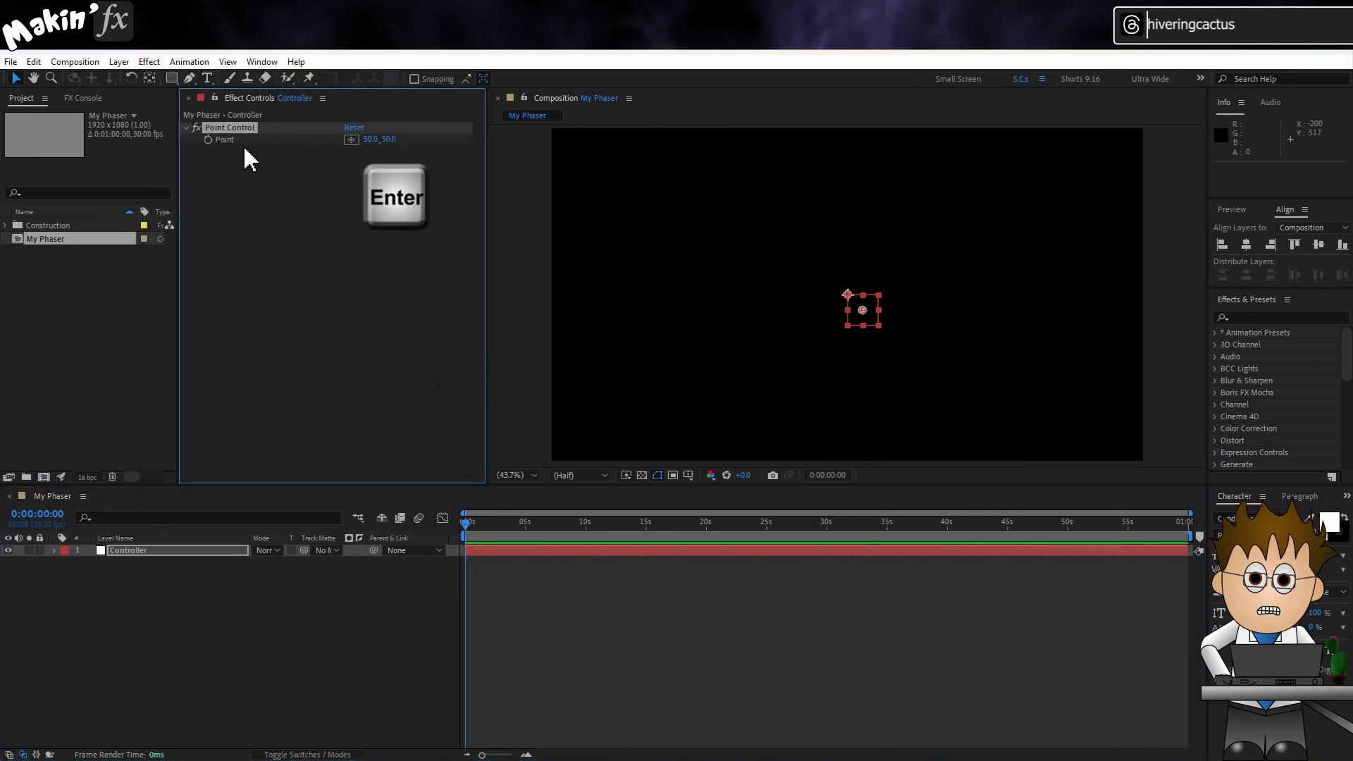
pyautogui.press('Return')
pyautogui.write('Start X,Y')
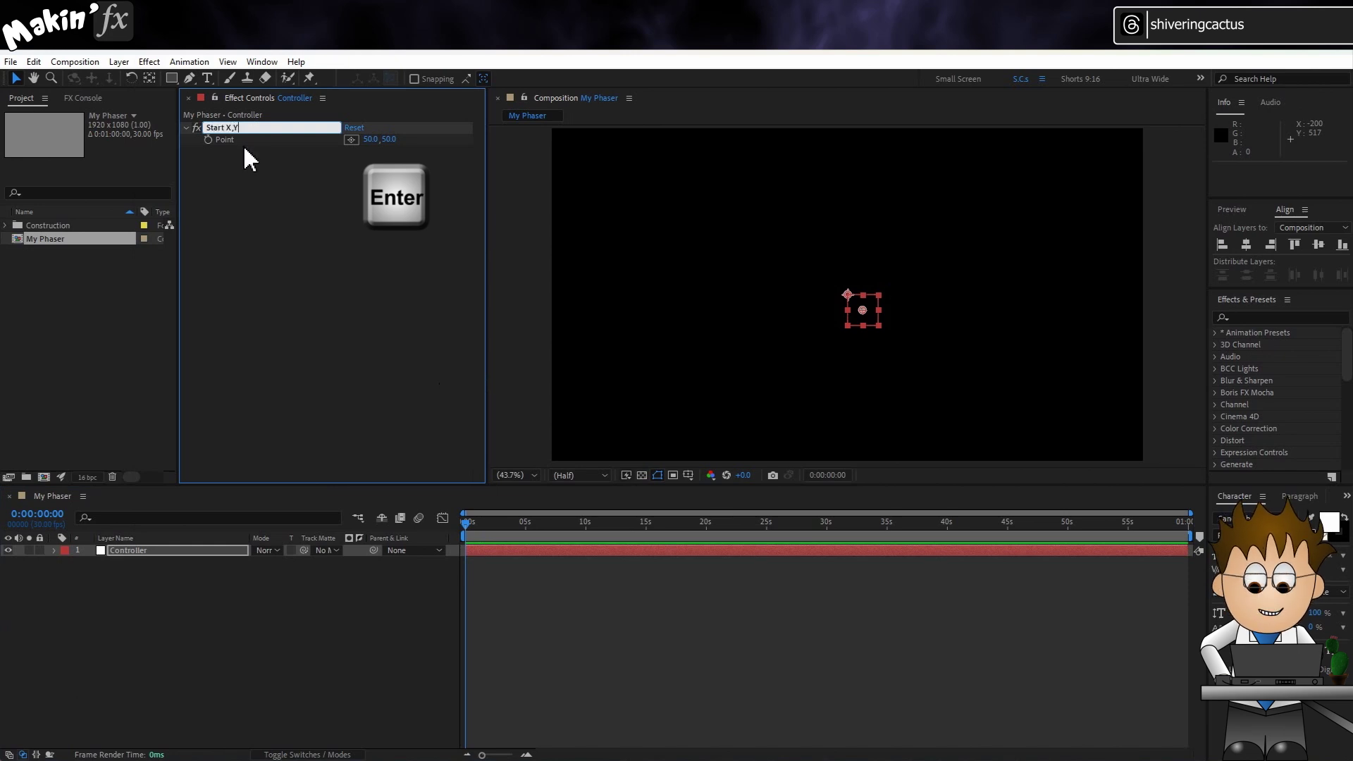
pyautogui.press('Return')
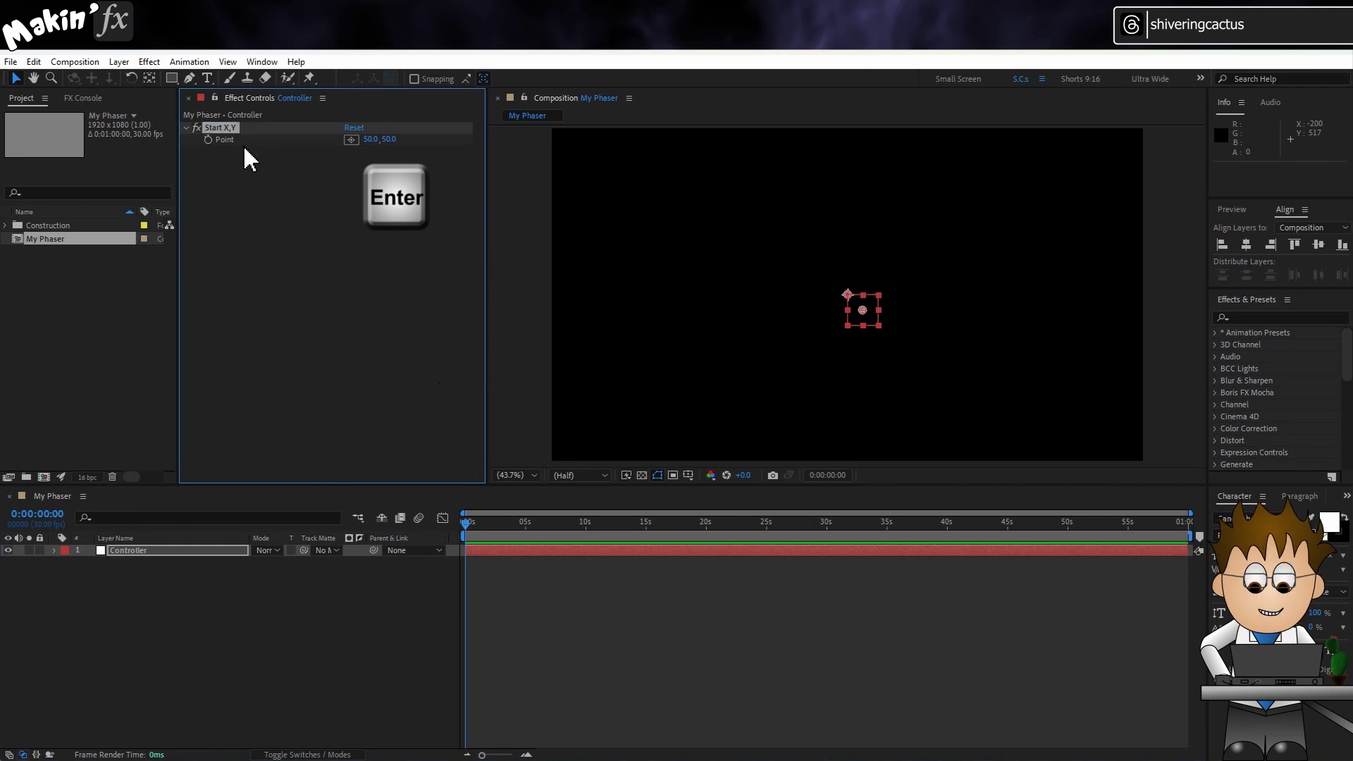
# Step: Duplicate the Start X,Y control and rename the copy "End X,Y"
pyautogui.hotkey('ctrl', 'd')
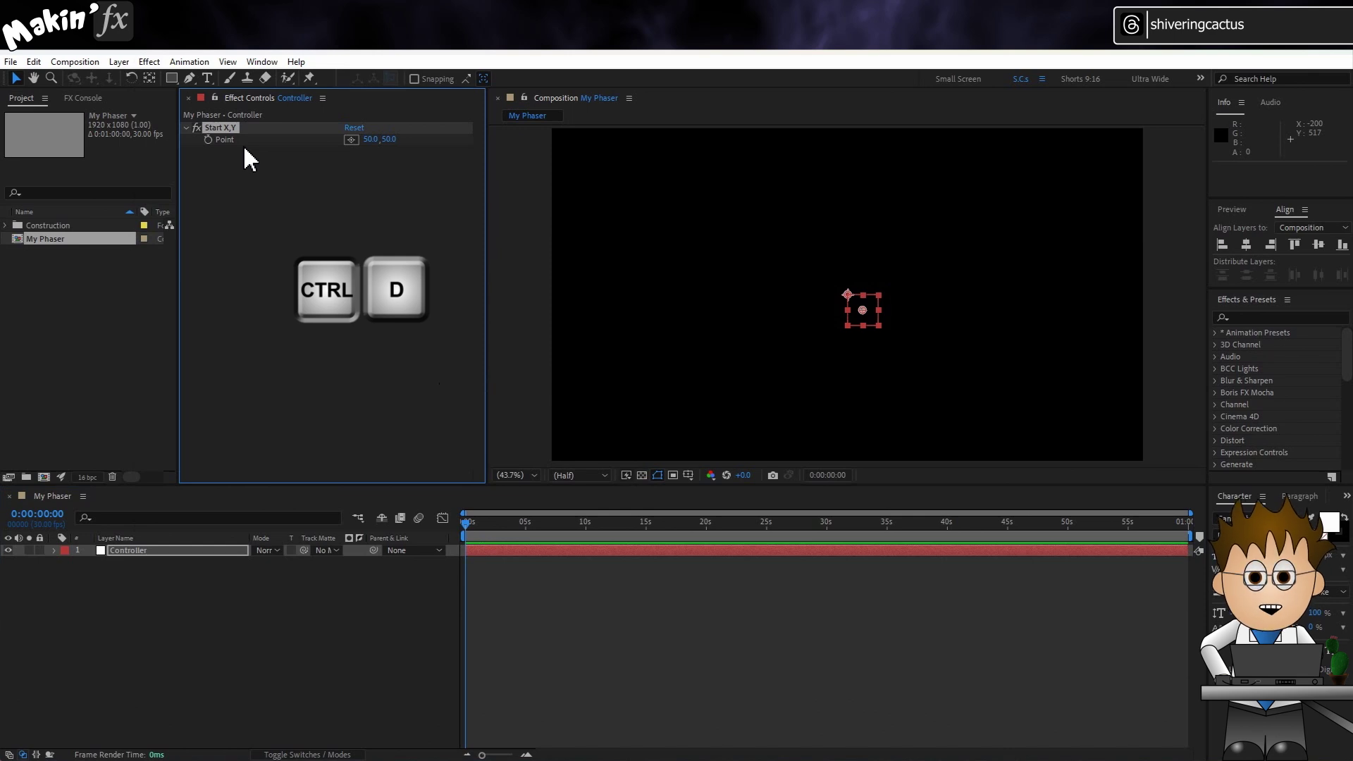
pyautogui.press('Return')
pyautogui.write('End X,Y')
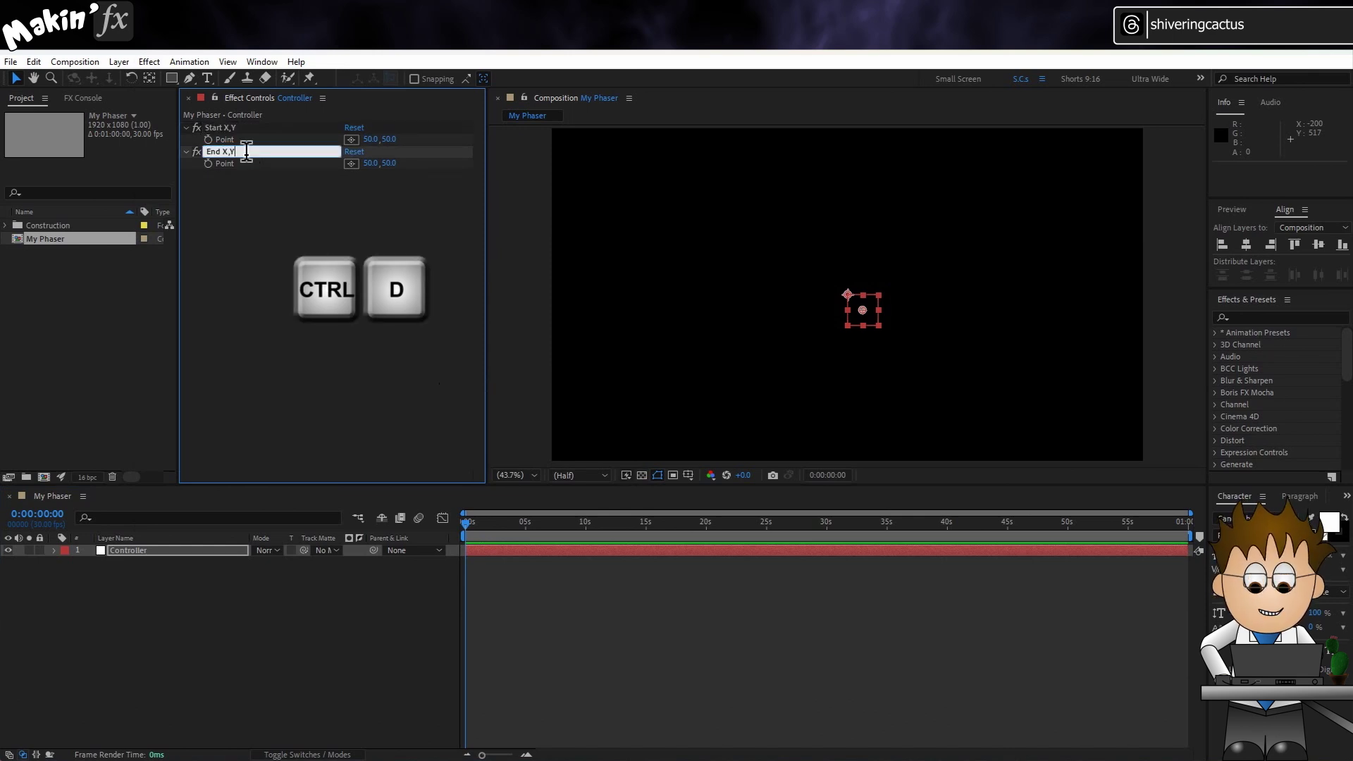
pyautogui.press('Return')
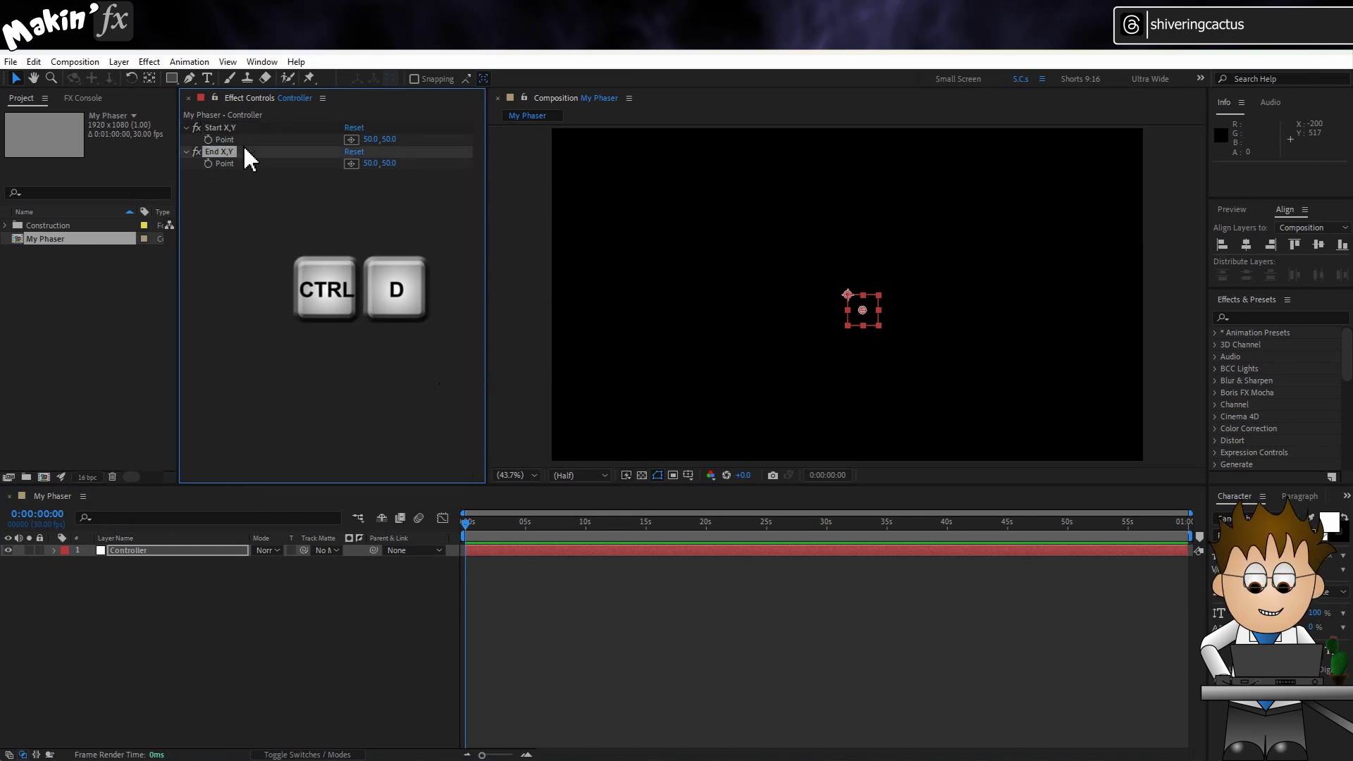
# Step: Place the Start X,Y point in the frame's lower-left area, about -809, 231, and the End X,Y point in its upper-right area, about 829, -252
pyautogui.click(351, 139)
pyautogui.click(601, 333)
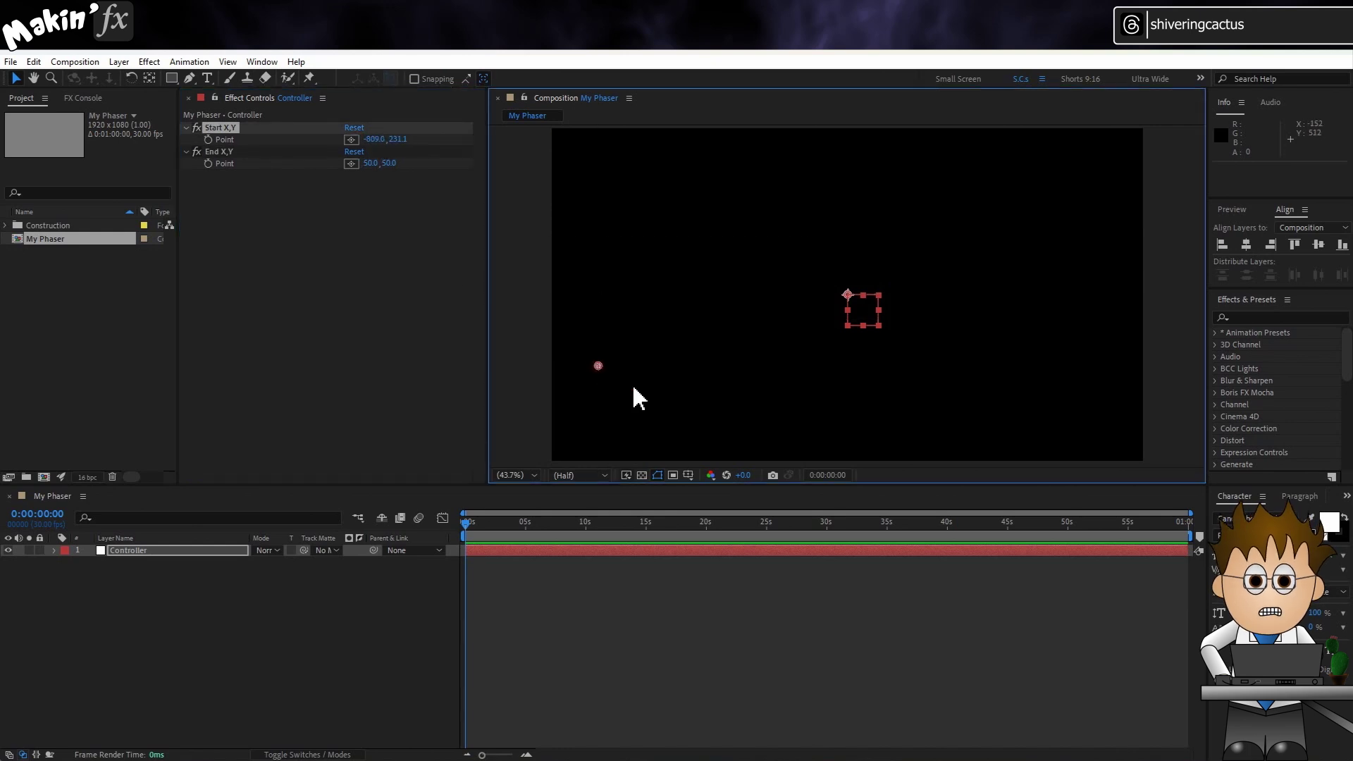
pyautogui.click(351, 163)
pyautogui.click(1103, 218)
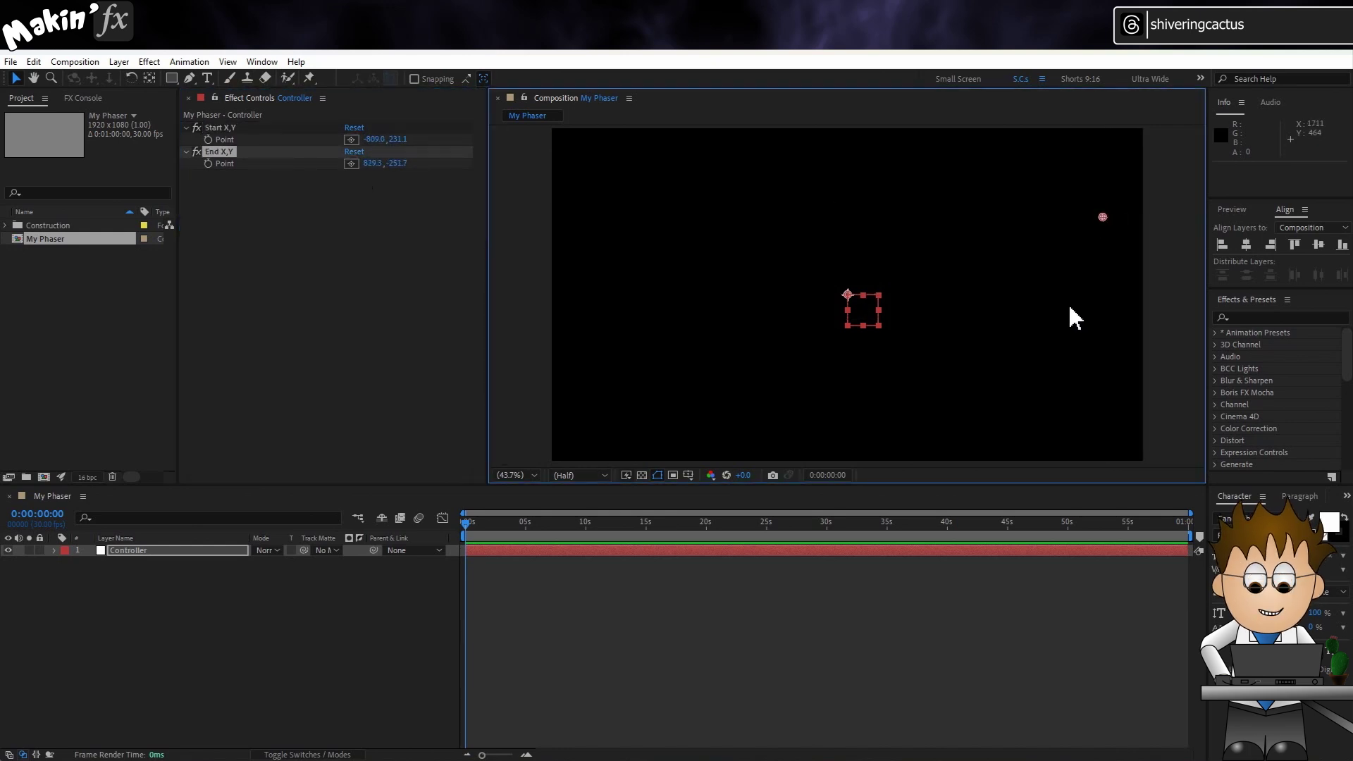
# Step: Add a Slider Control named "Start width" to the Controller layer with a value of 5
pyautogui.click(150, 62)
pyautogui.moveTo(314, 293)
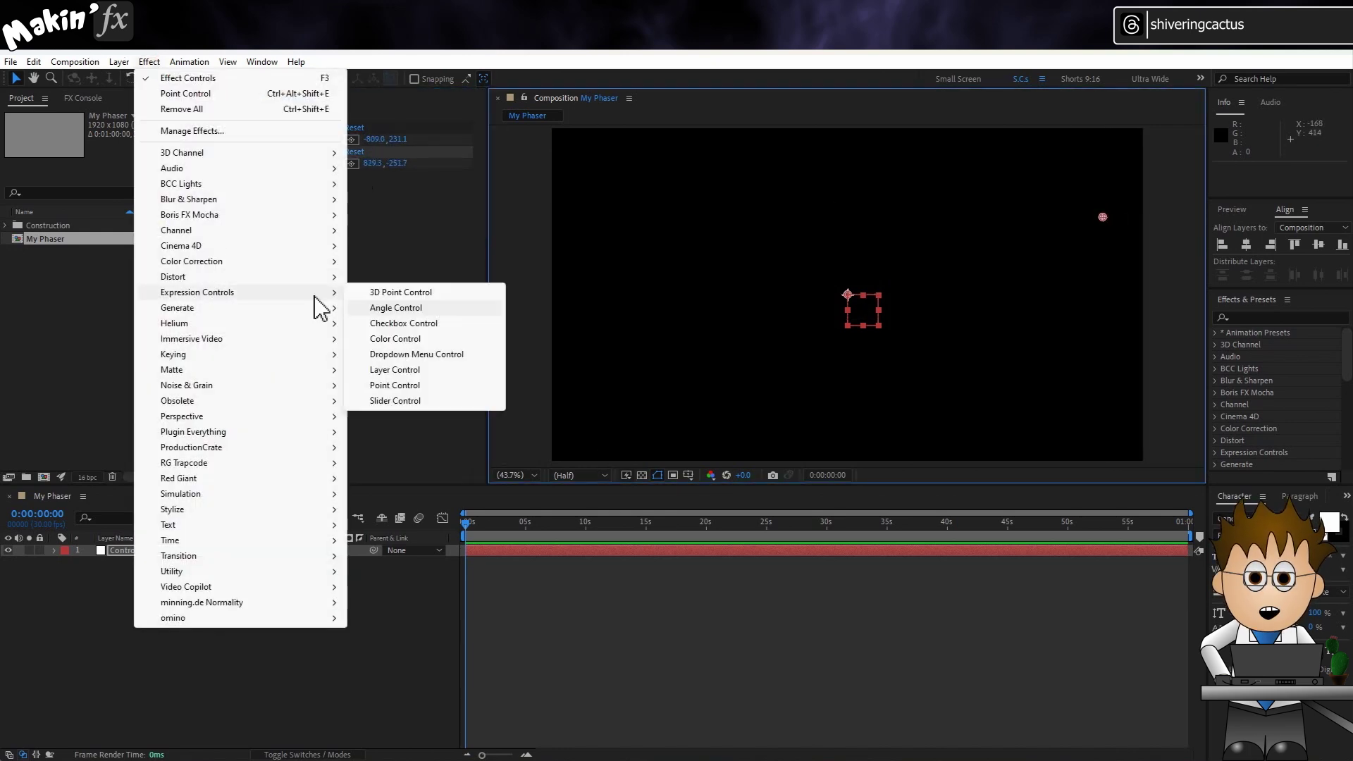
pyautogui.click(457, 402)
pyautogui.press('Return')
pyautogui.write('Start width')
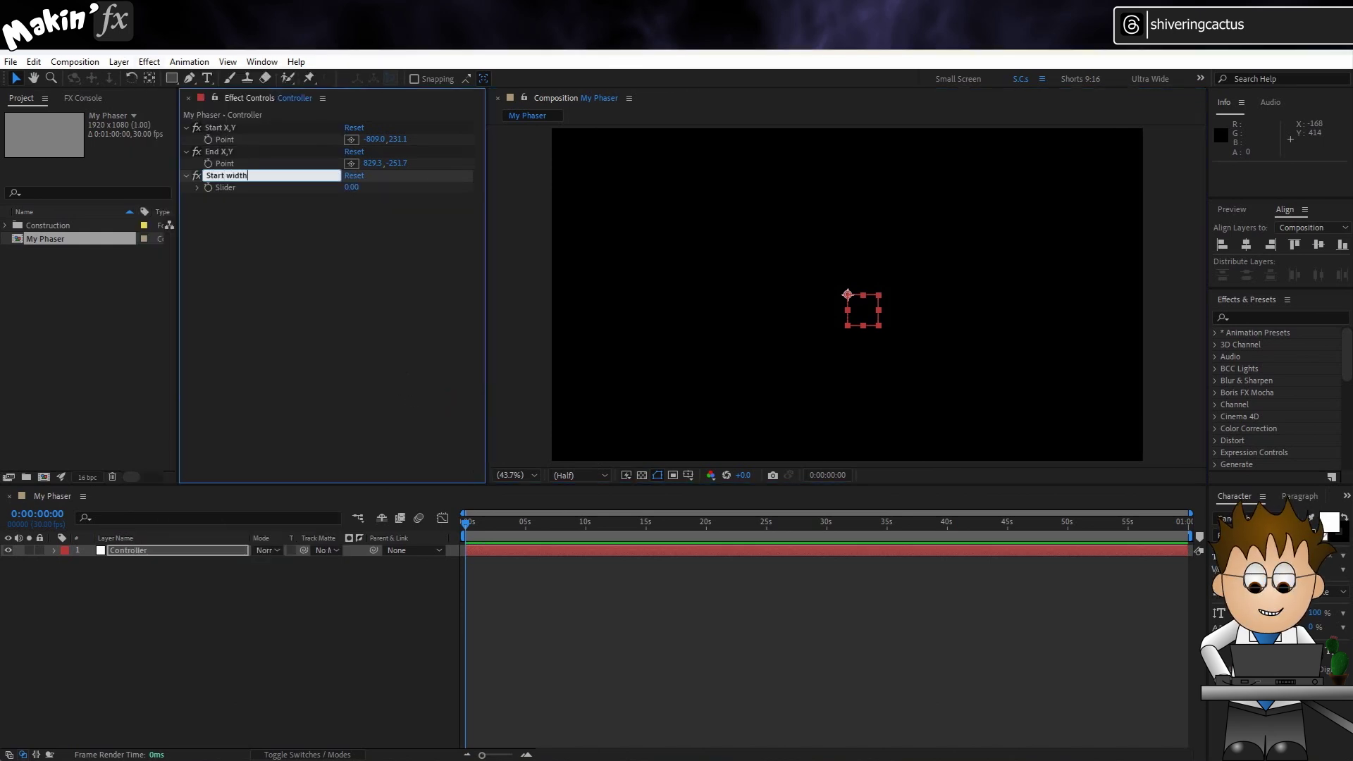
pyautogui.press('Return')
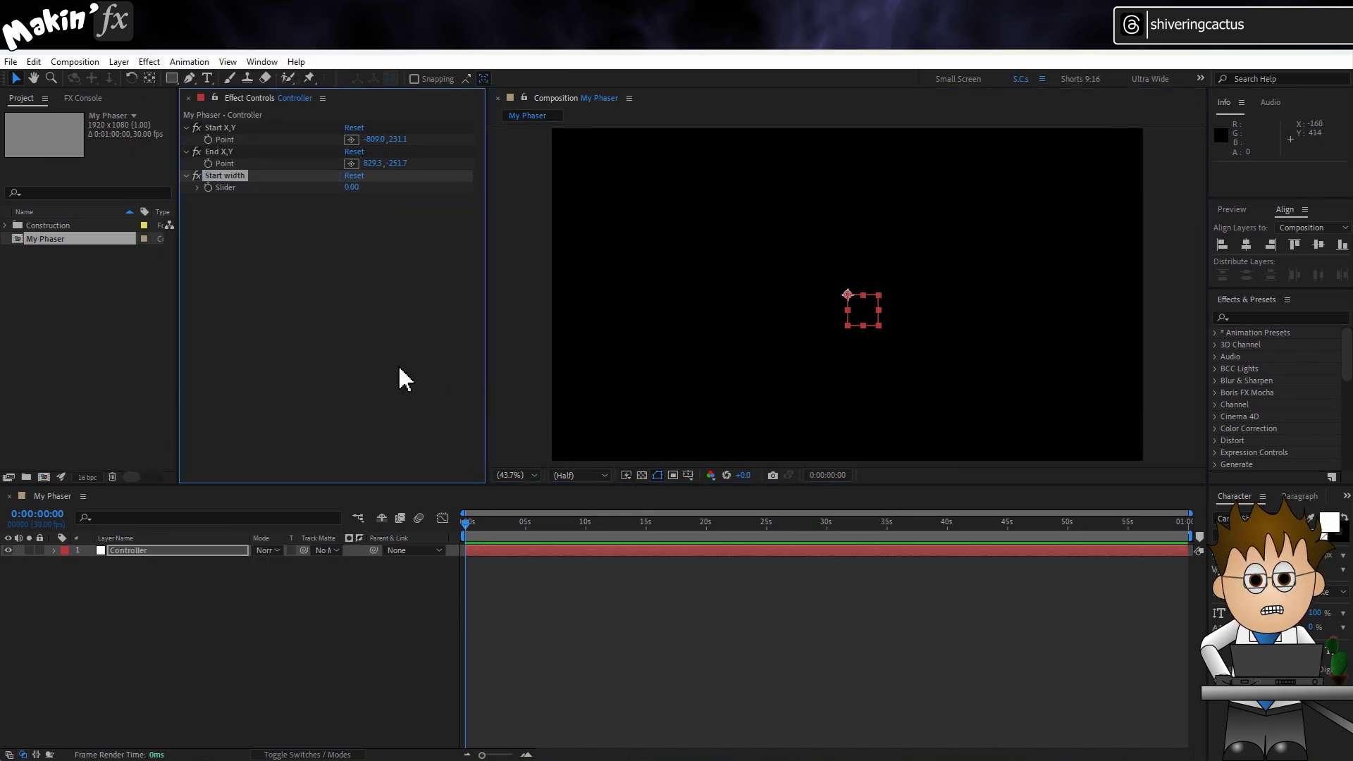
pyautogui.click(351, 187)
pyautogui.write('5')
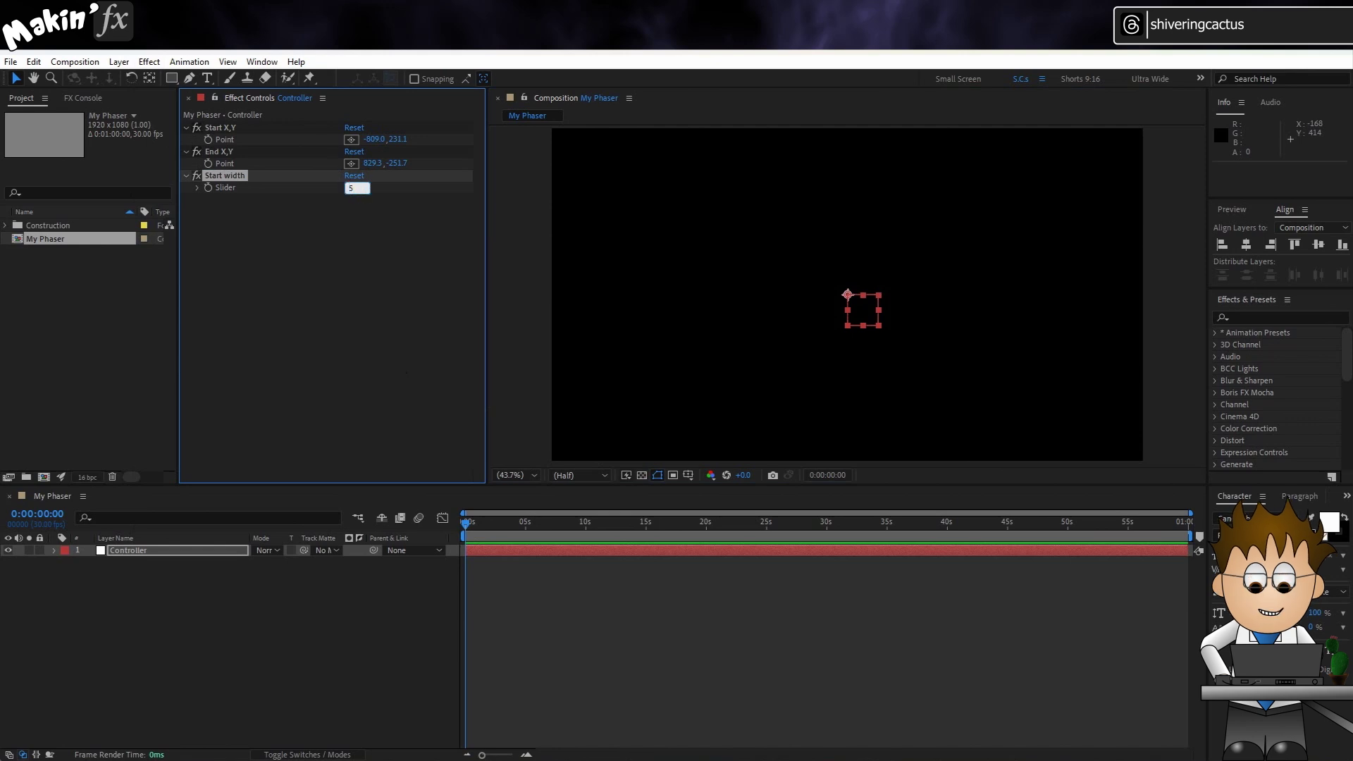
pyautogui.press('Return')
# Step: Duplicate the Start width slider as "End width" and set its value to 70
pyautogui.hotkey('ctrl', 'd')
pyautogui.press('Return')
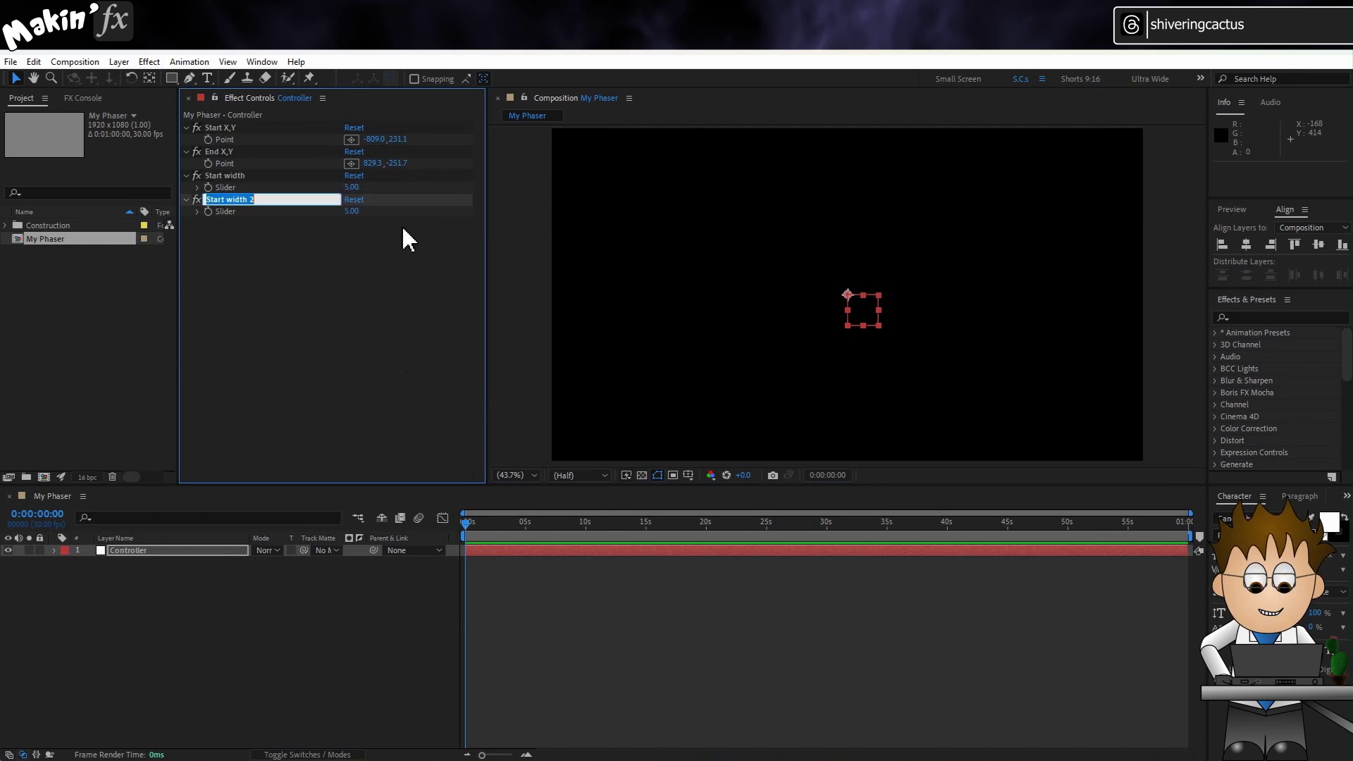
pyautogui.write('End width')
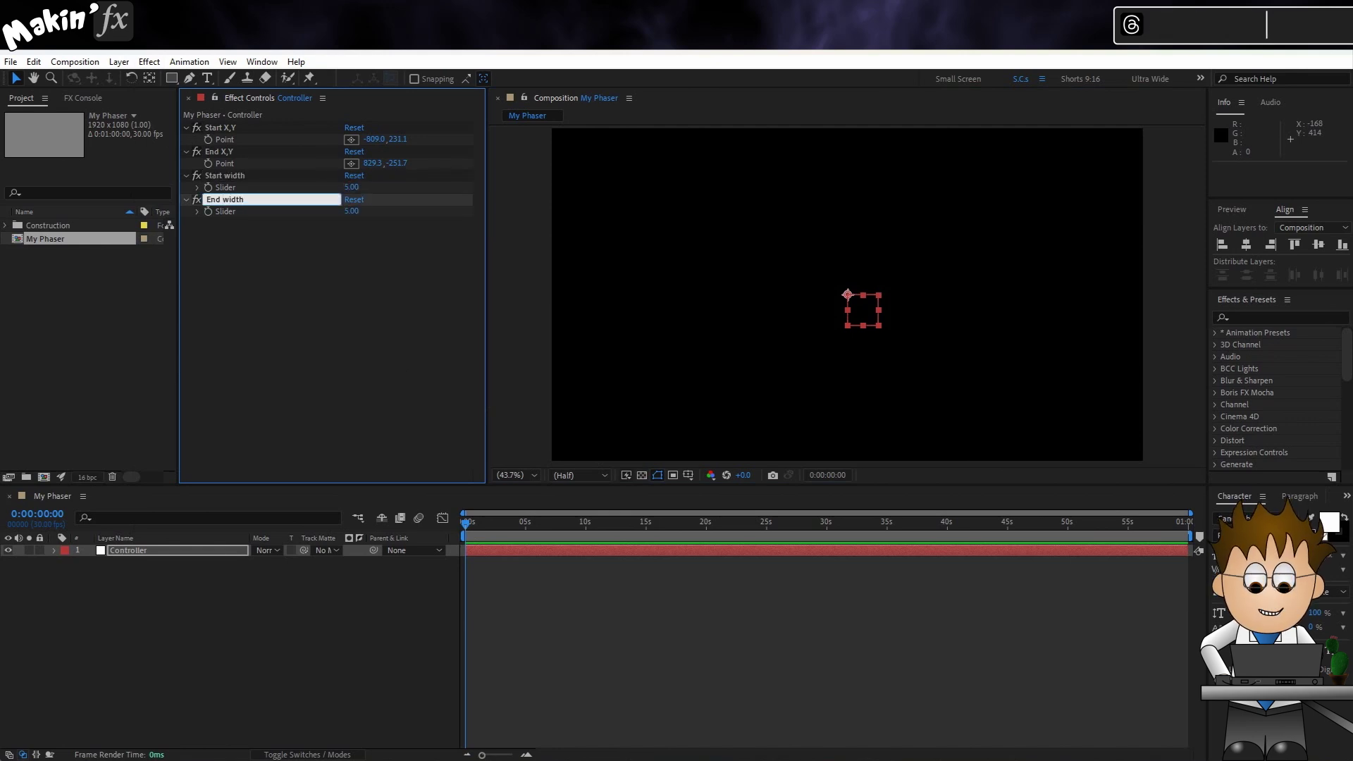
pyautogui.click(343, 209)
pyautogui.write('70')
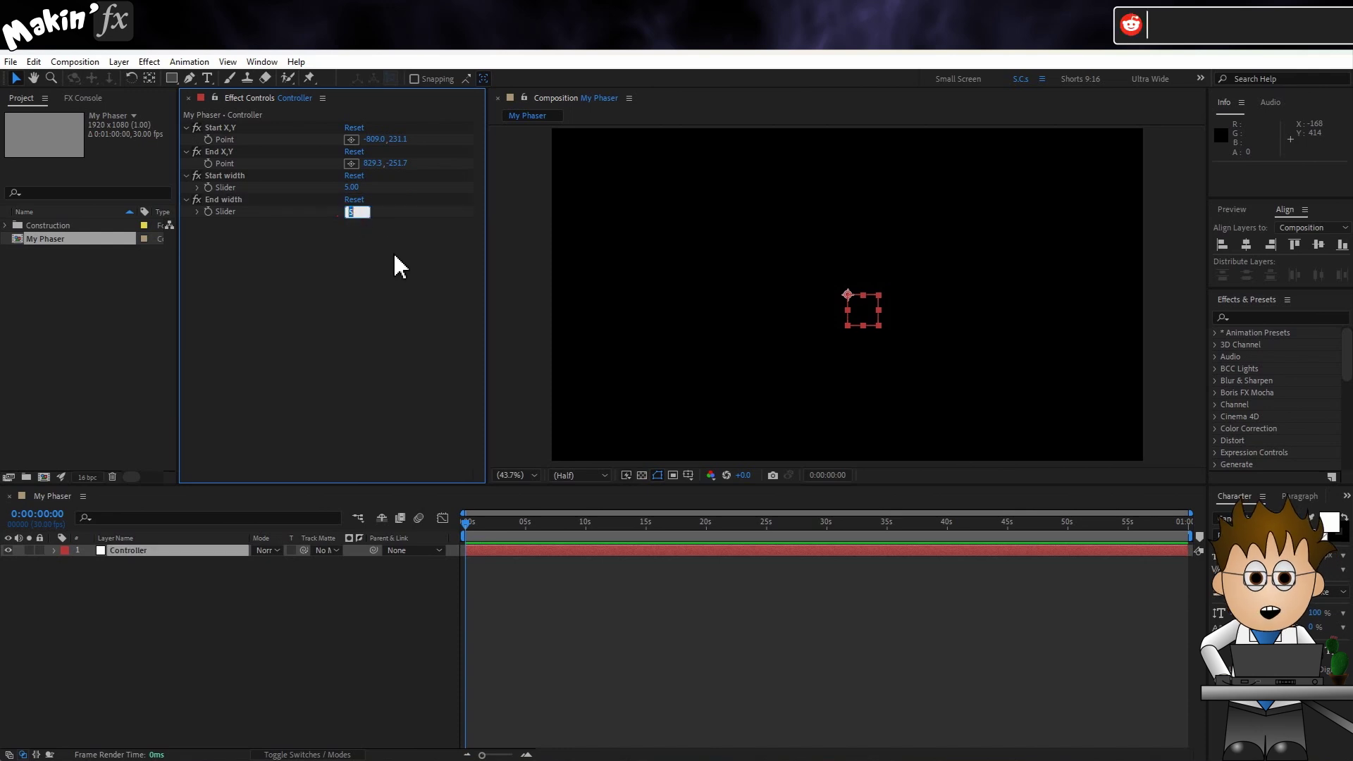
pyautogui.press('Return')
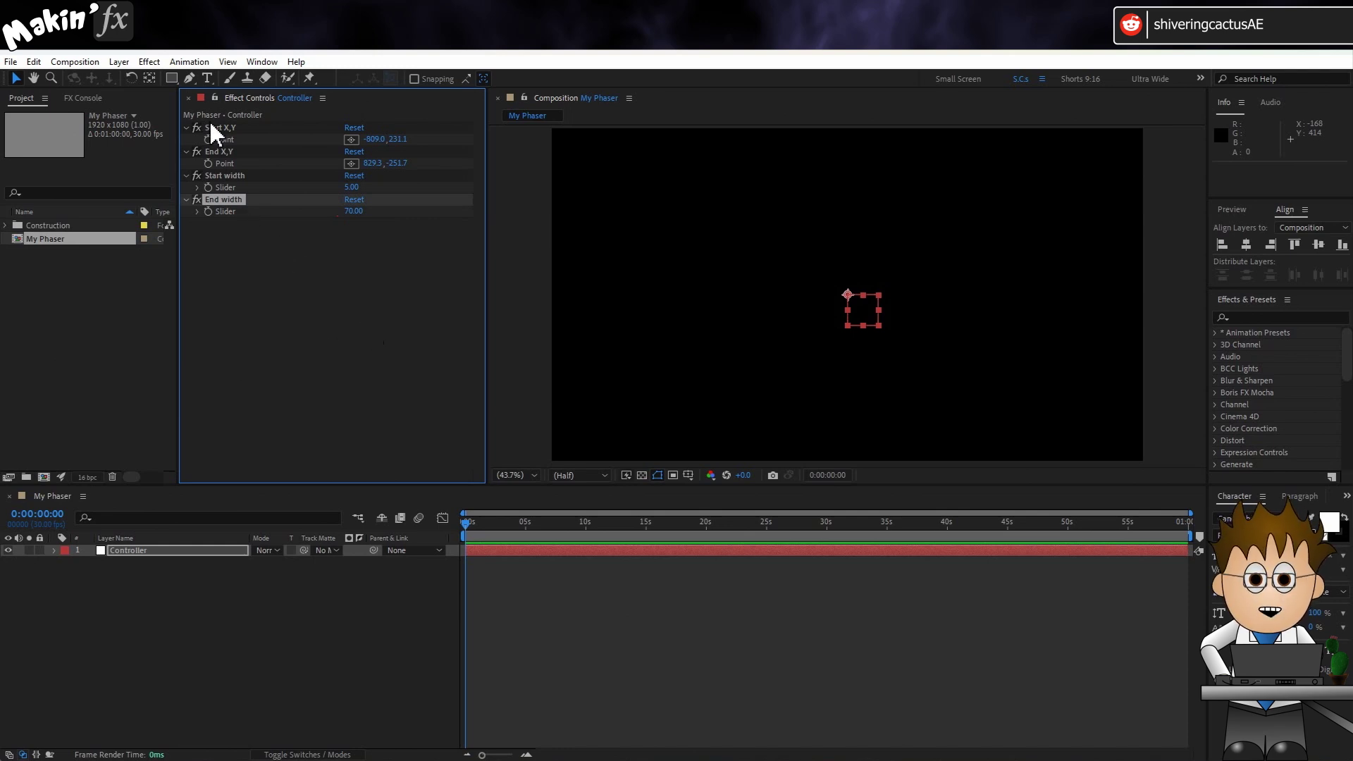
# Step: Add a Color Control effect to the Controller layer and rename it "Core colour"
pyautogui.click(149, 61)
pyautogui.moveTo(232, 294)
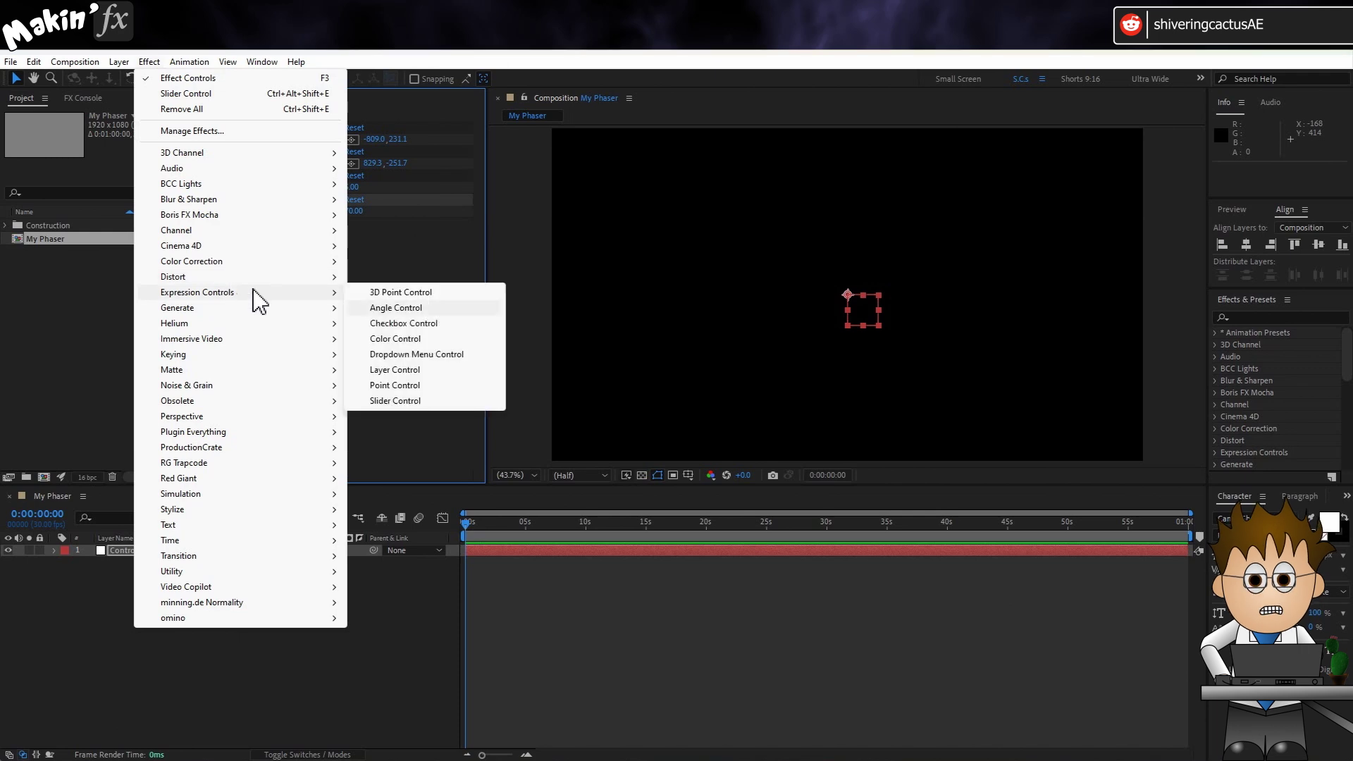
pyautogui.click(439, 337)
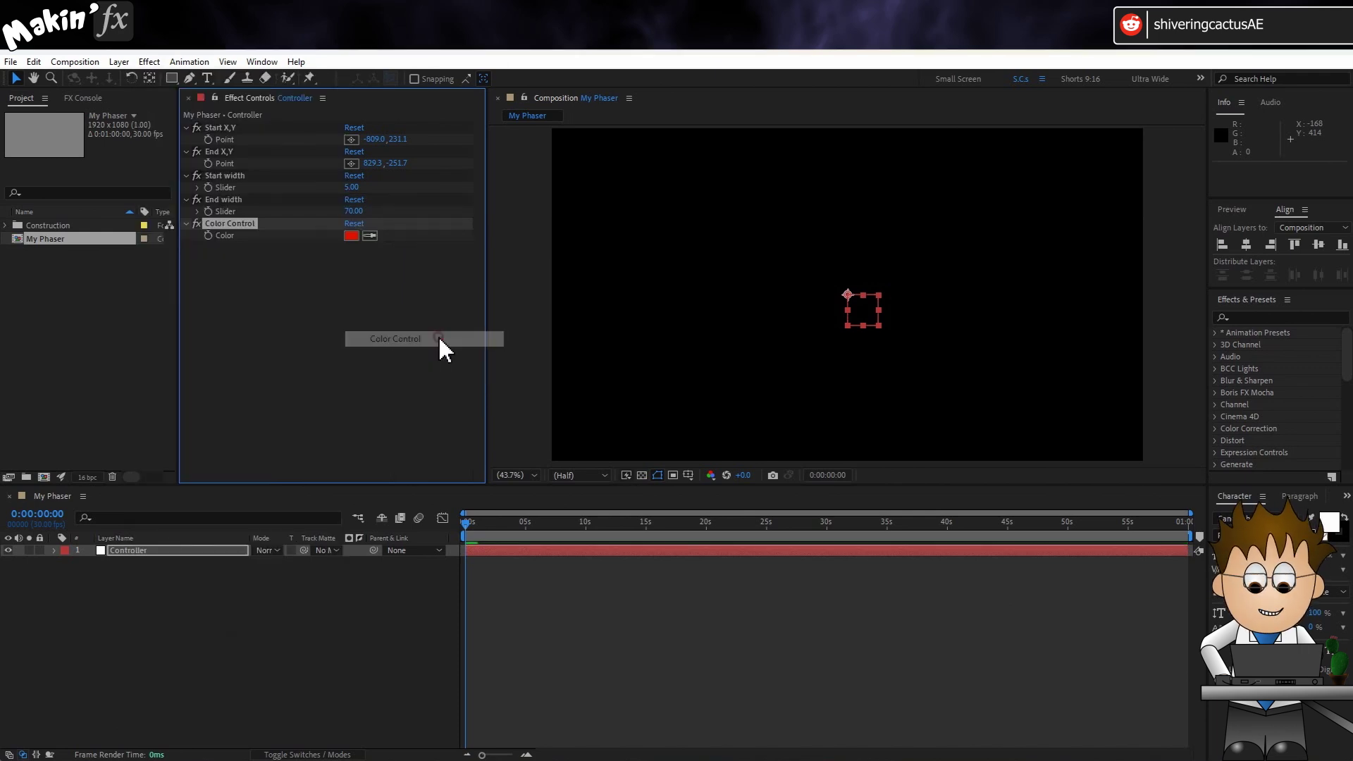
pyautogui.press('Return')
pyautogui.write('Core c')
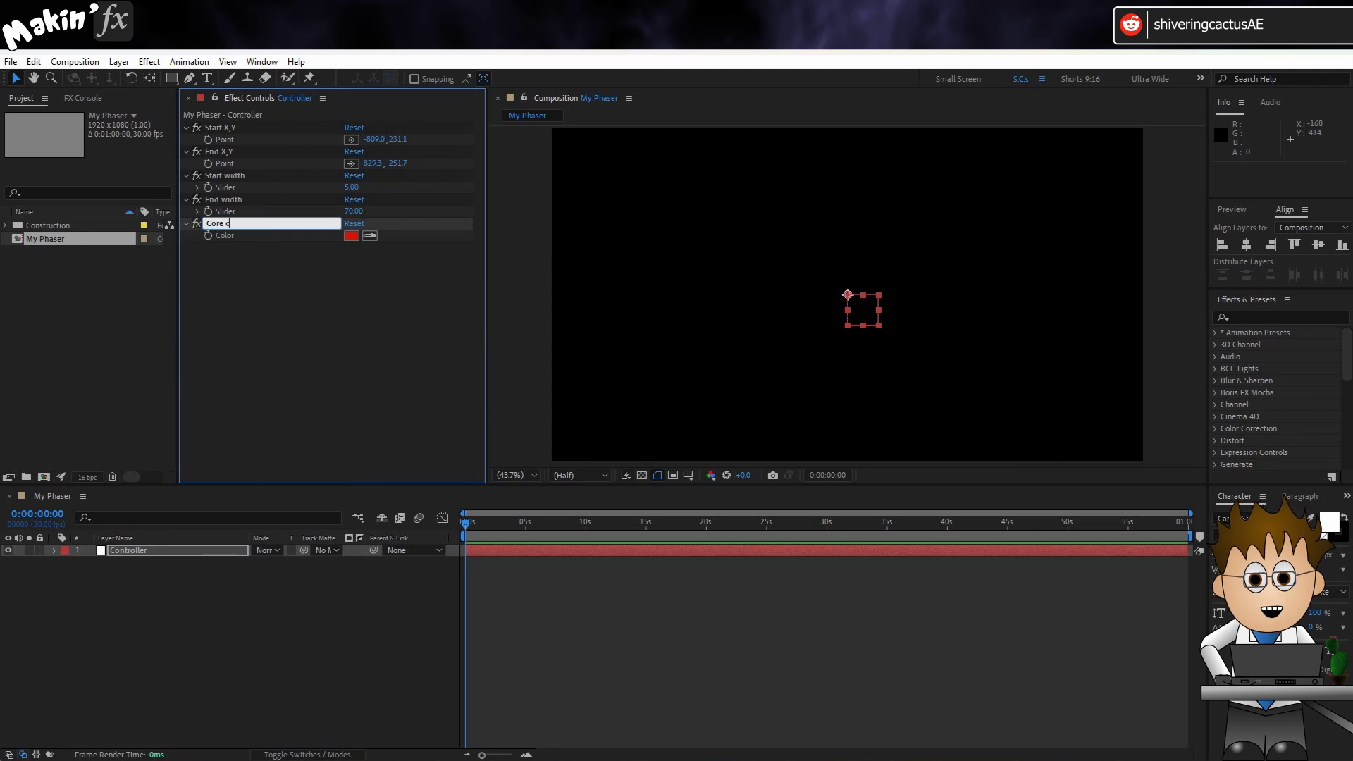
pyautogui.write('olour')
pyautogui.press('Return')
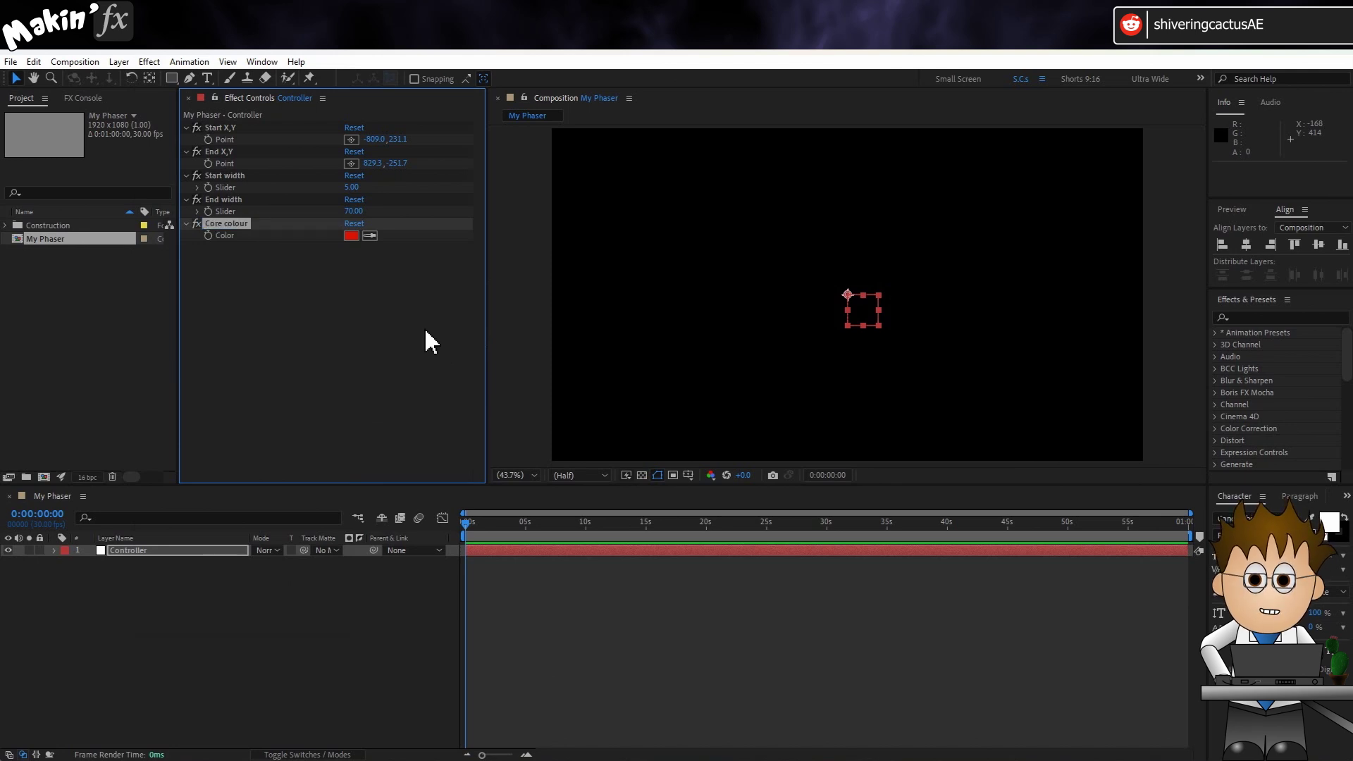
# Step: Set the Core colour control to pale yellow, hex FFFF96
pyautogui.click(351, 235)
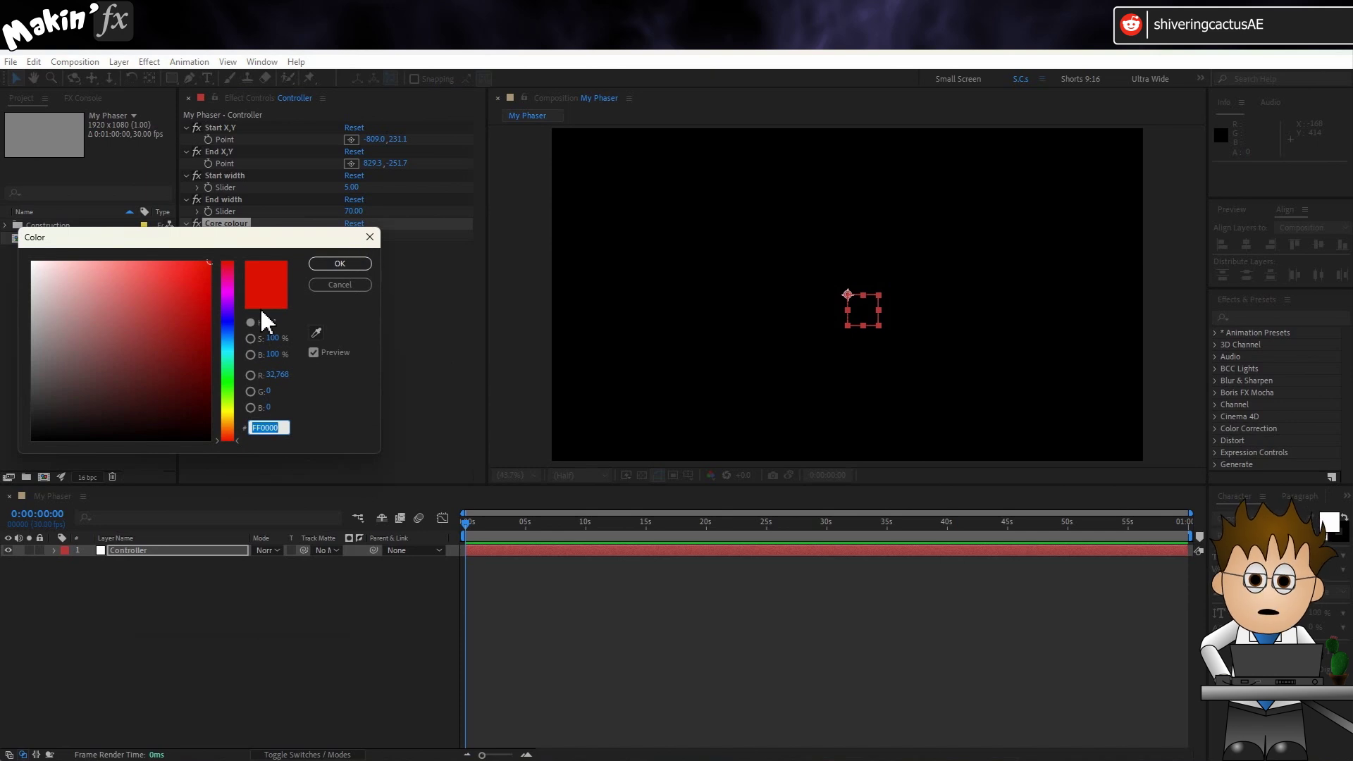
pyautogui.write('FFFF')
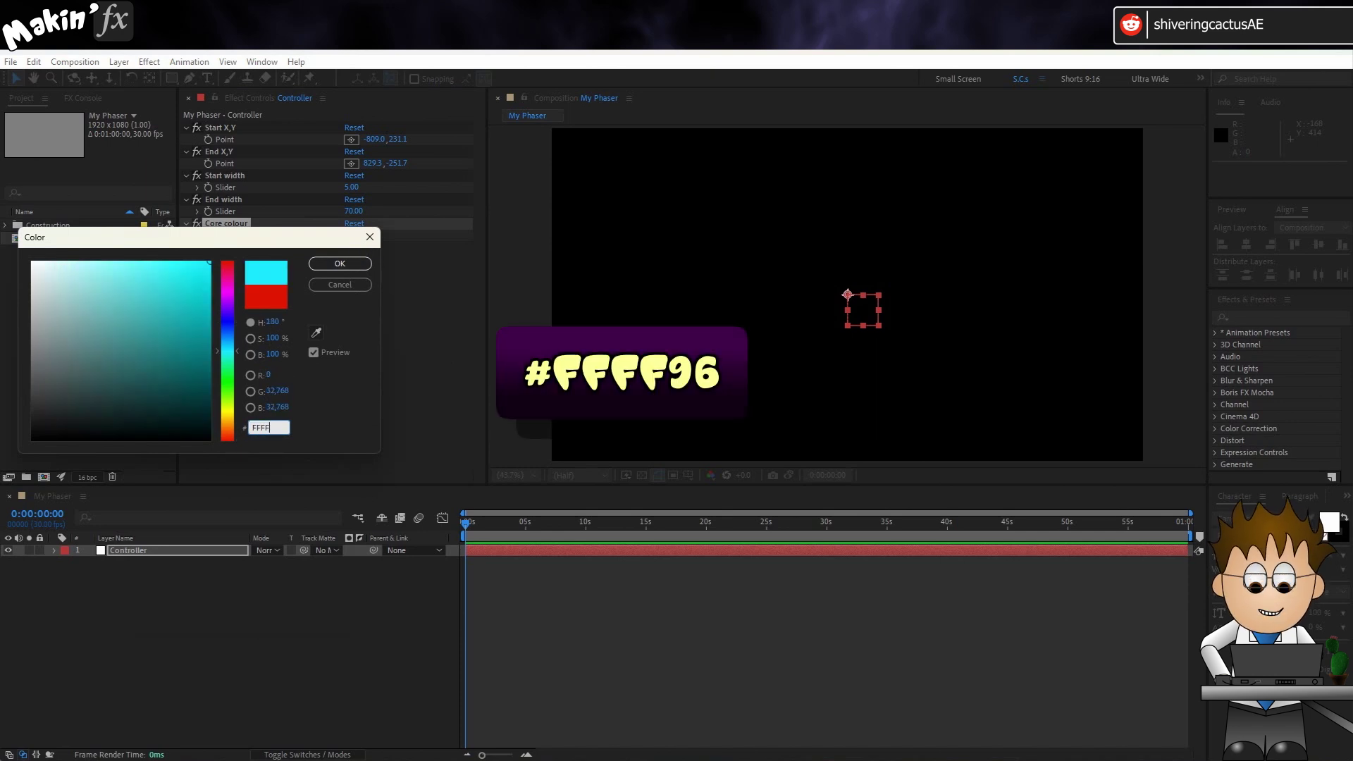
pyautogui.write('96')
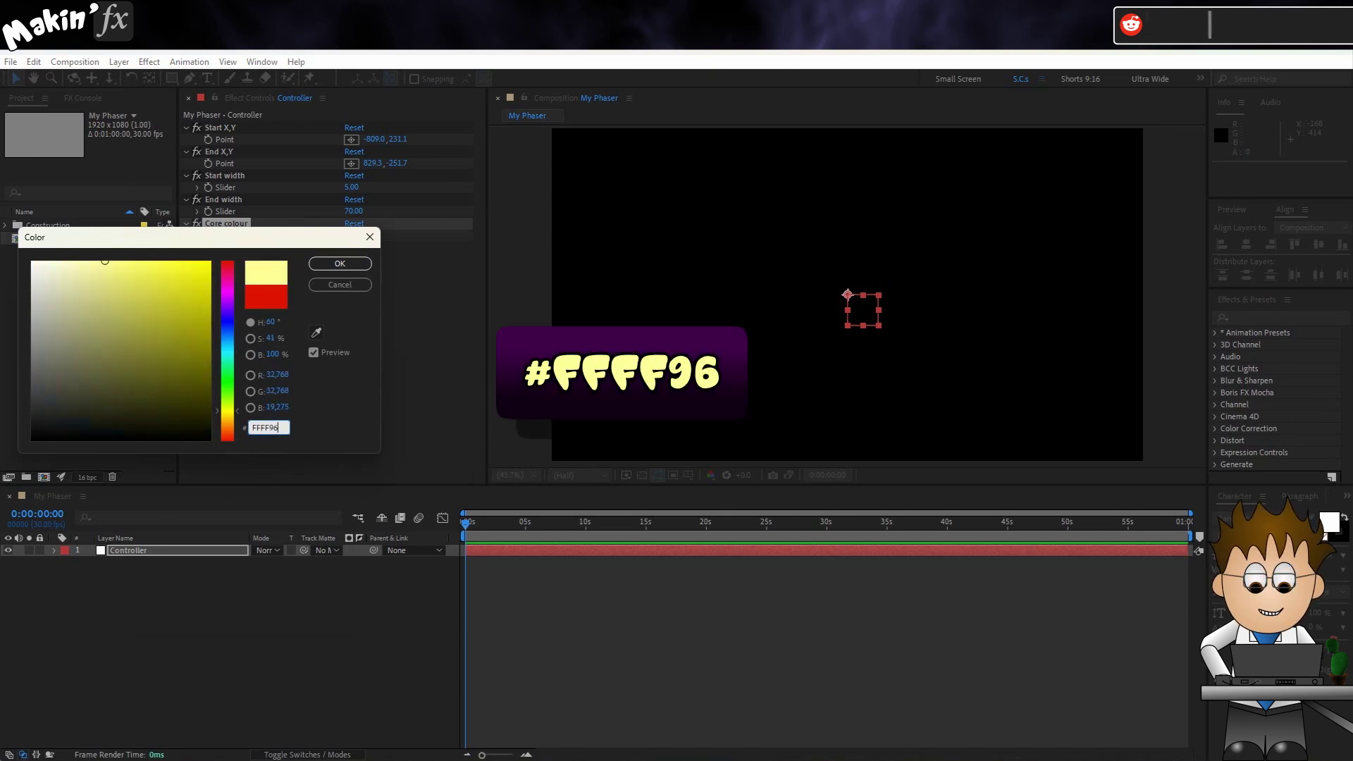
pyautogui.click(339, 264)
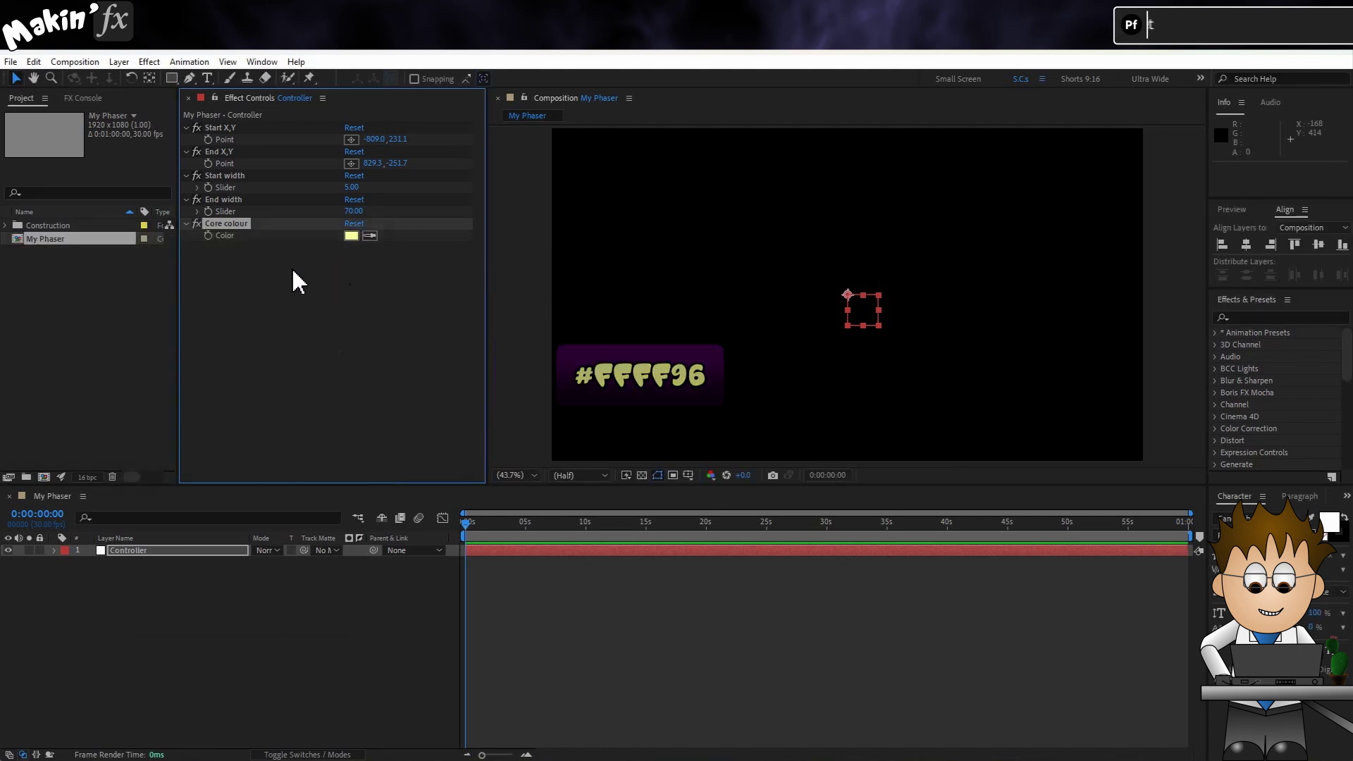
# Step: Duplicate the Core colour control as "Glow colour" and set its colour to orange, hex FF5A00
pyautogui.hotkey('ctrl', 'd')
pyautogui.press('Return')
pyautogui.write('Gl')
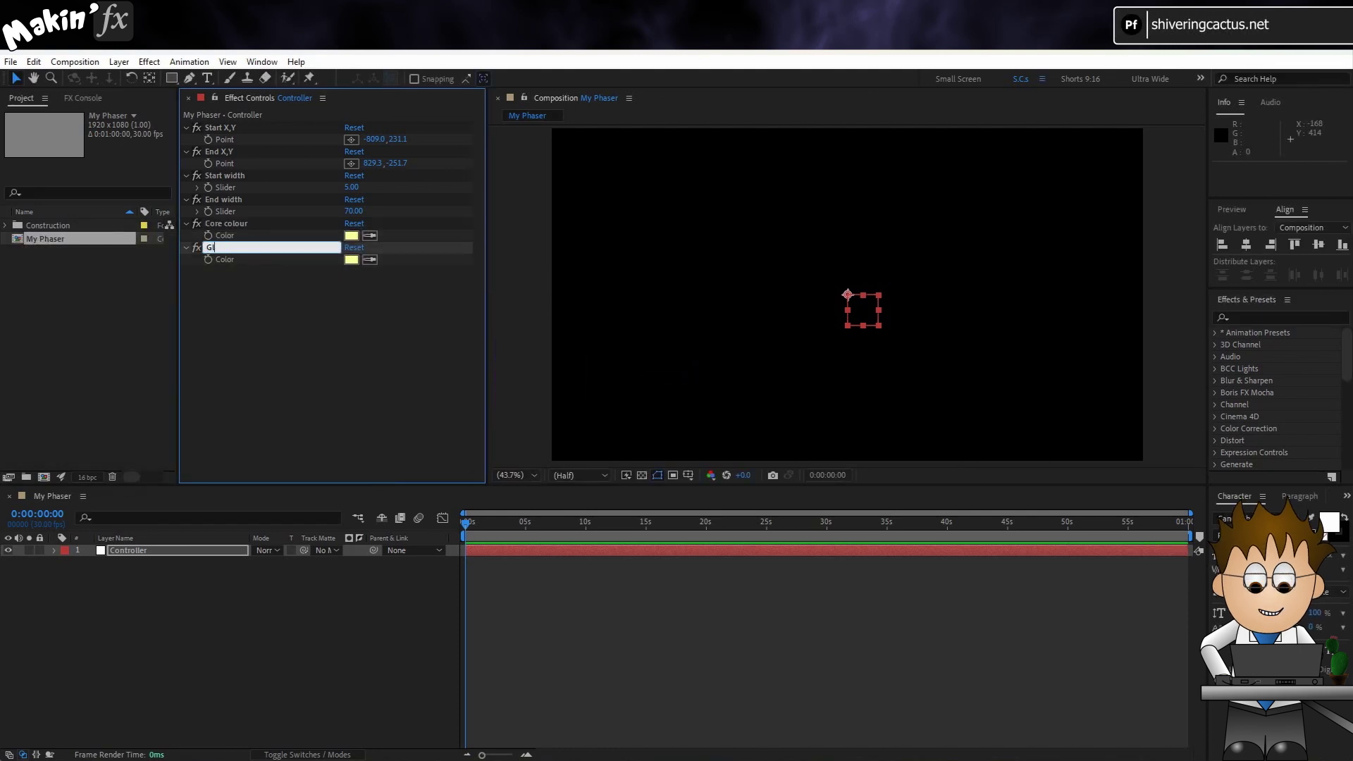
pyautogui.write('ow colour')
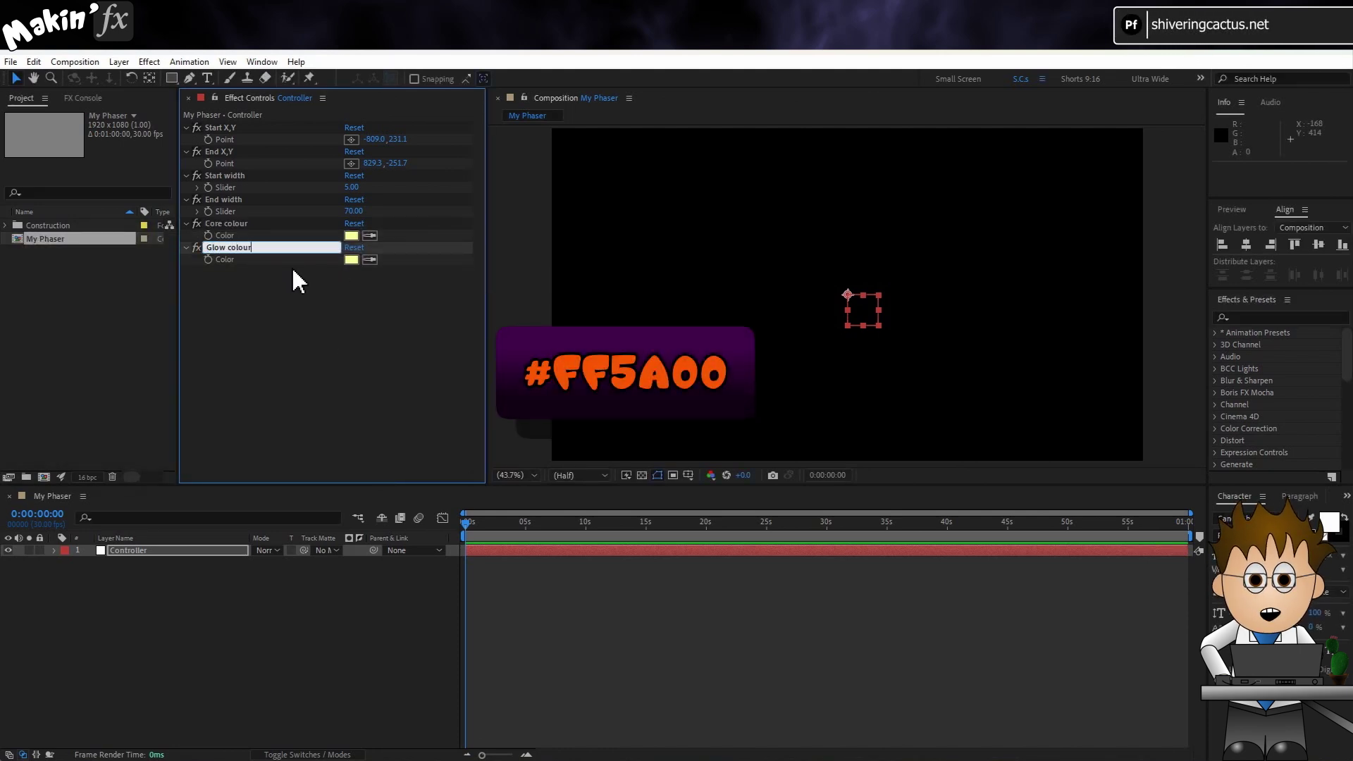
pyautogui.press('Return')
pyautogui.click(351, 260)
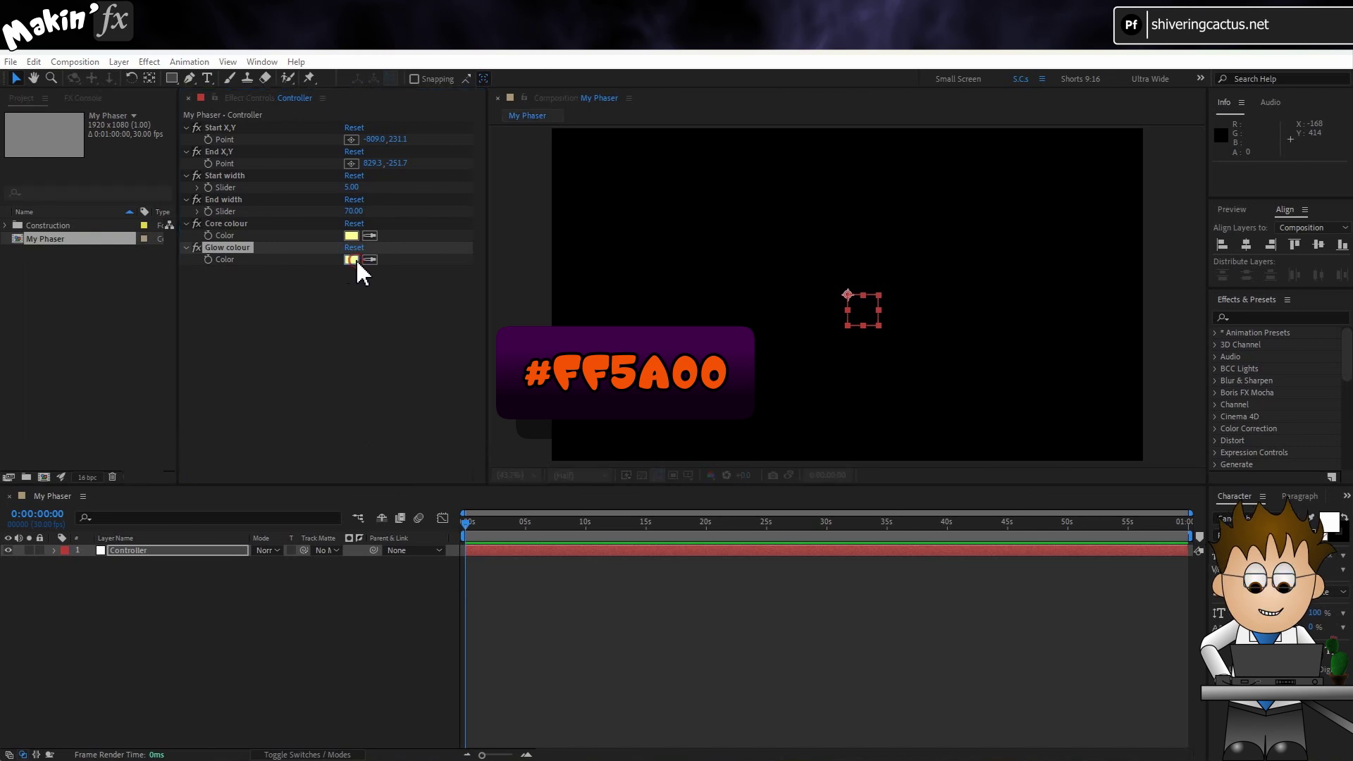
pyautogui.write('FF5A00')
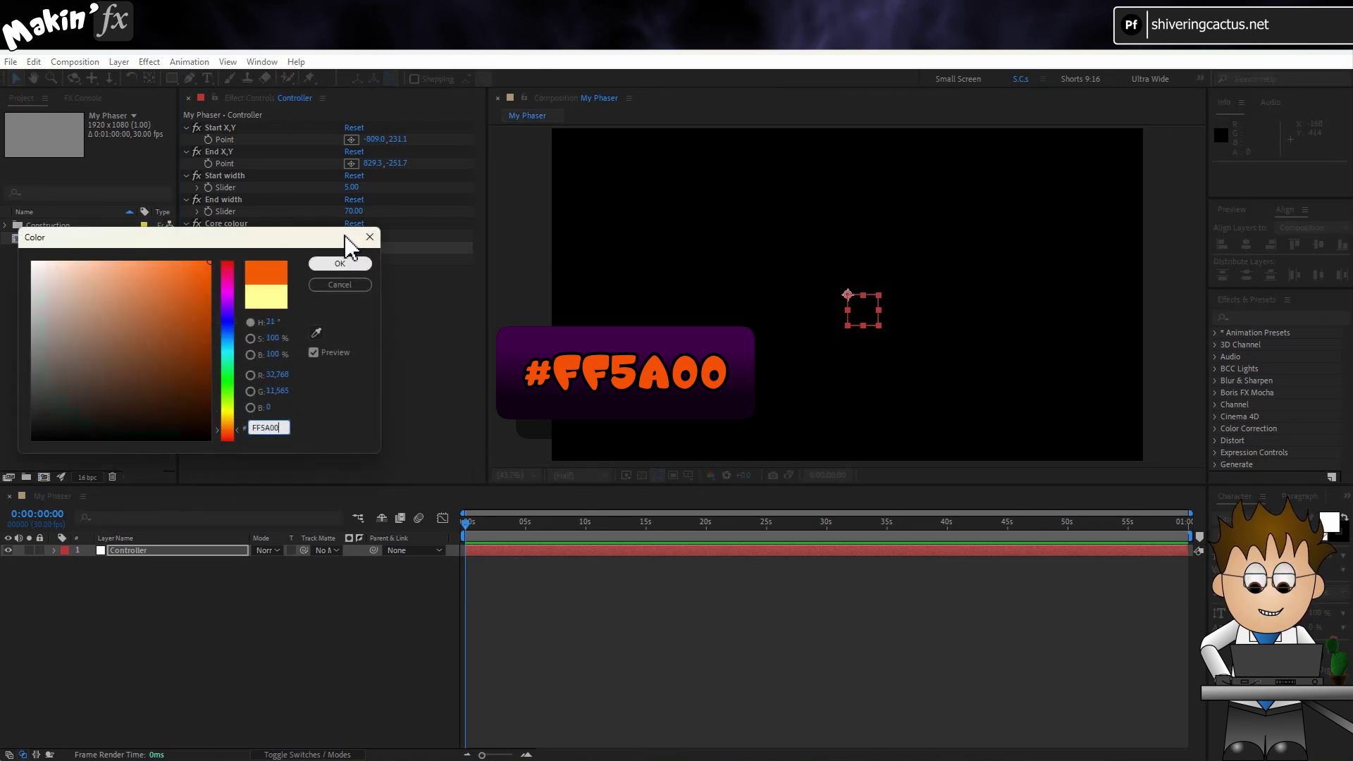
pyautogui.click(340, 264)
# Step: Add a Checkbox Control effect to the Controller layer and rename it "On"
pyautogui.click(150, 62)
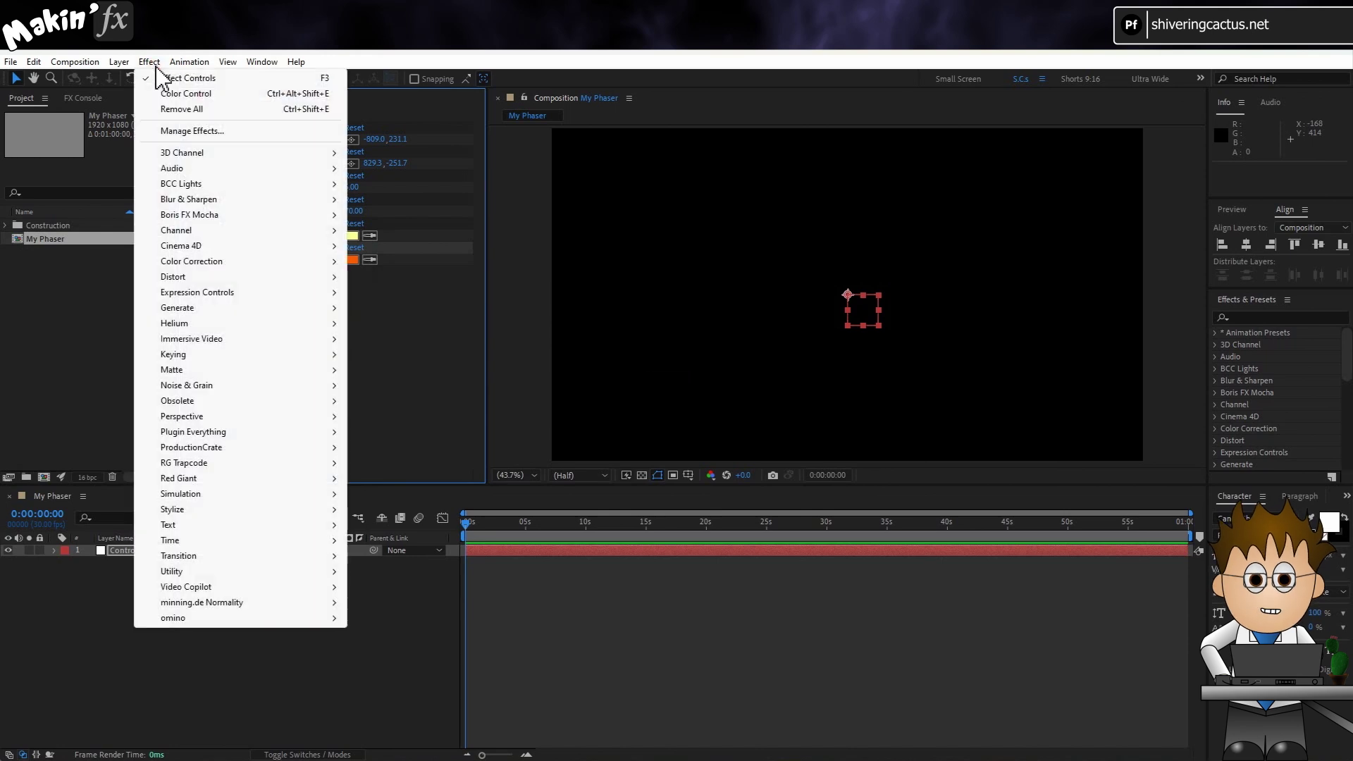
pyautogui.moveTo(236, 292)
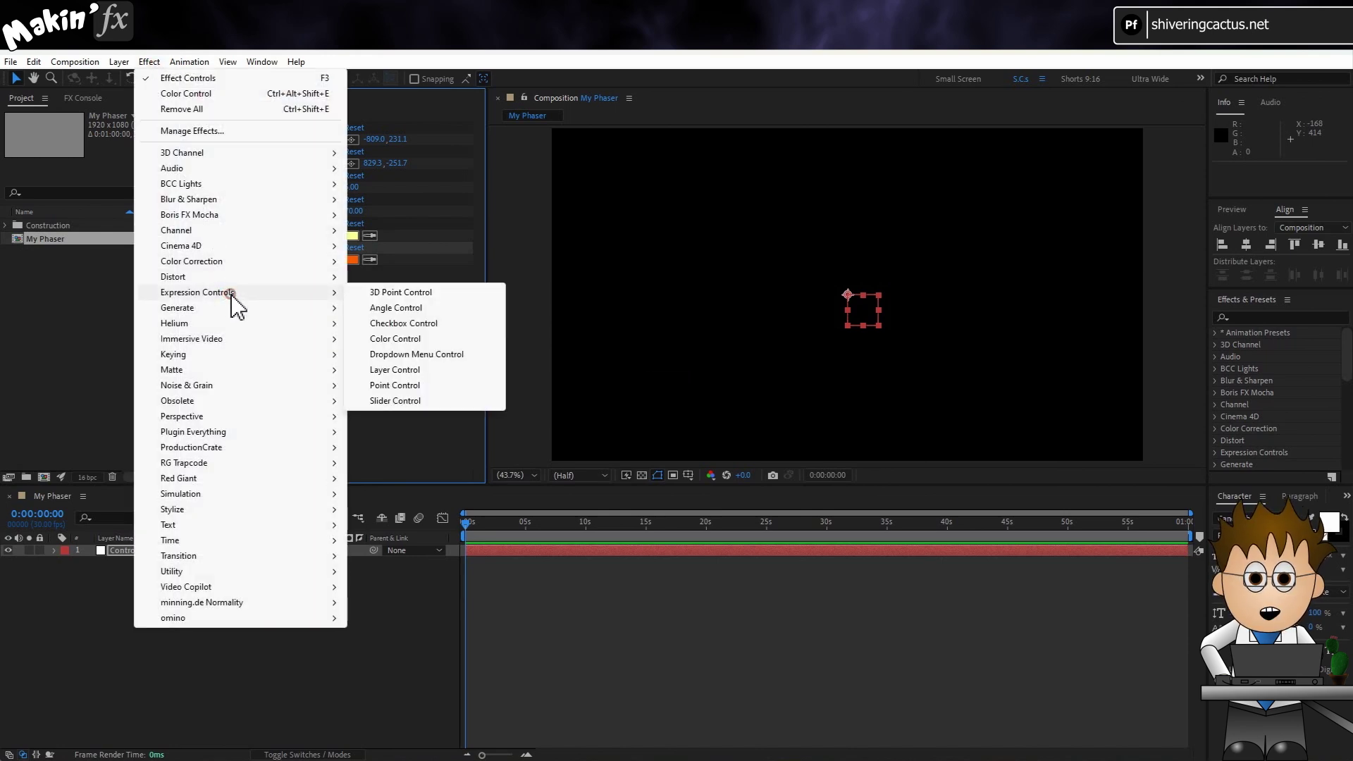
pyautogui.click(421, 325)
pyautogui.press('Return')
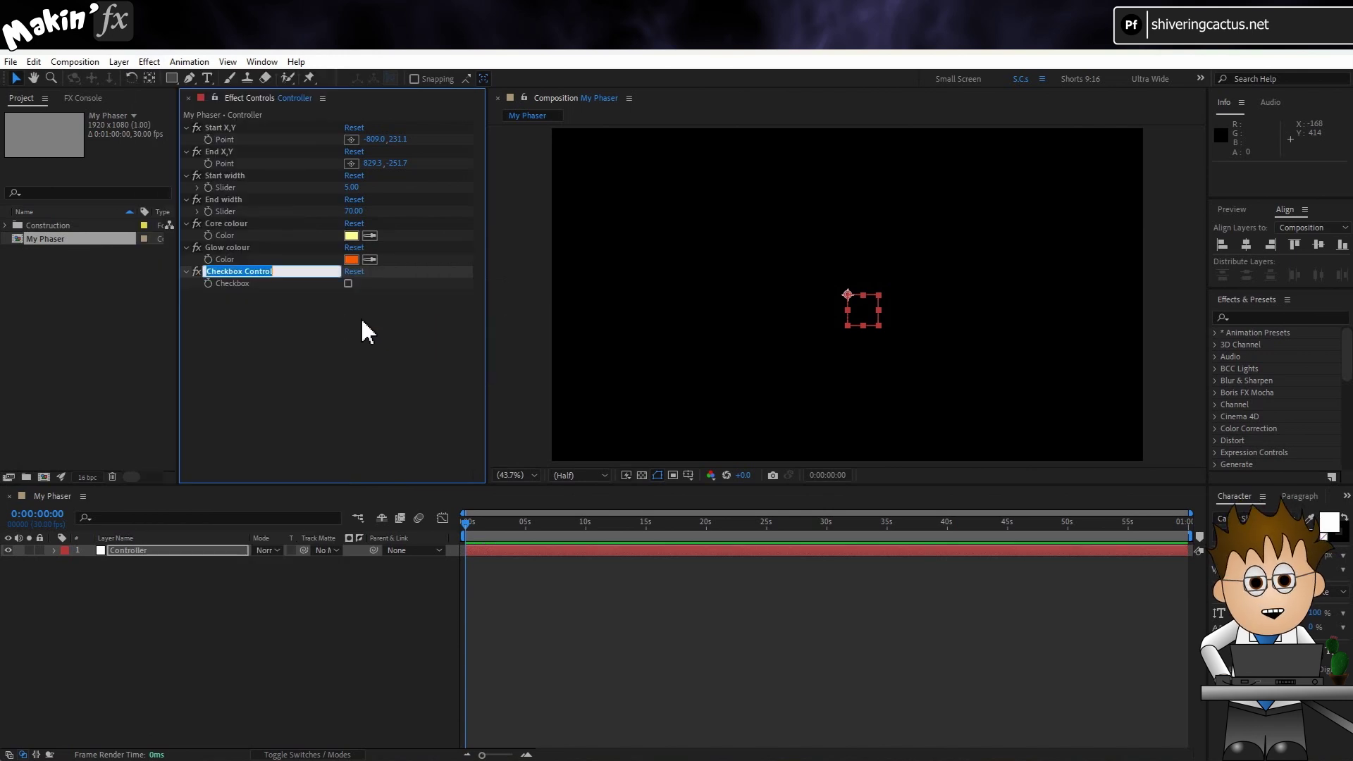
pyautogui.write('On')
pyautogui.press('Return')
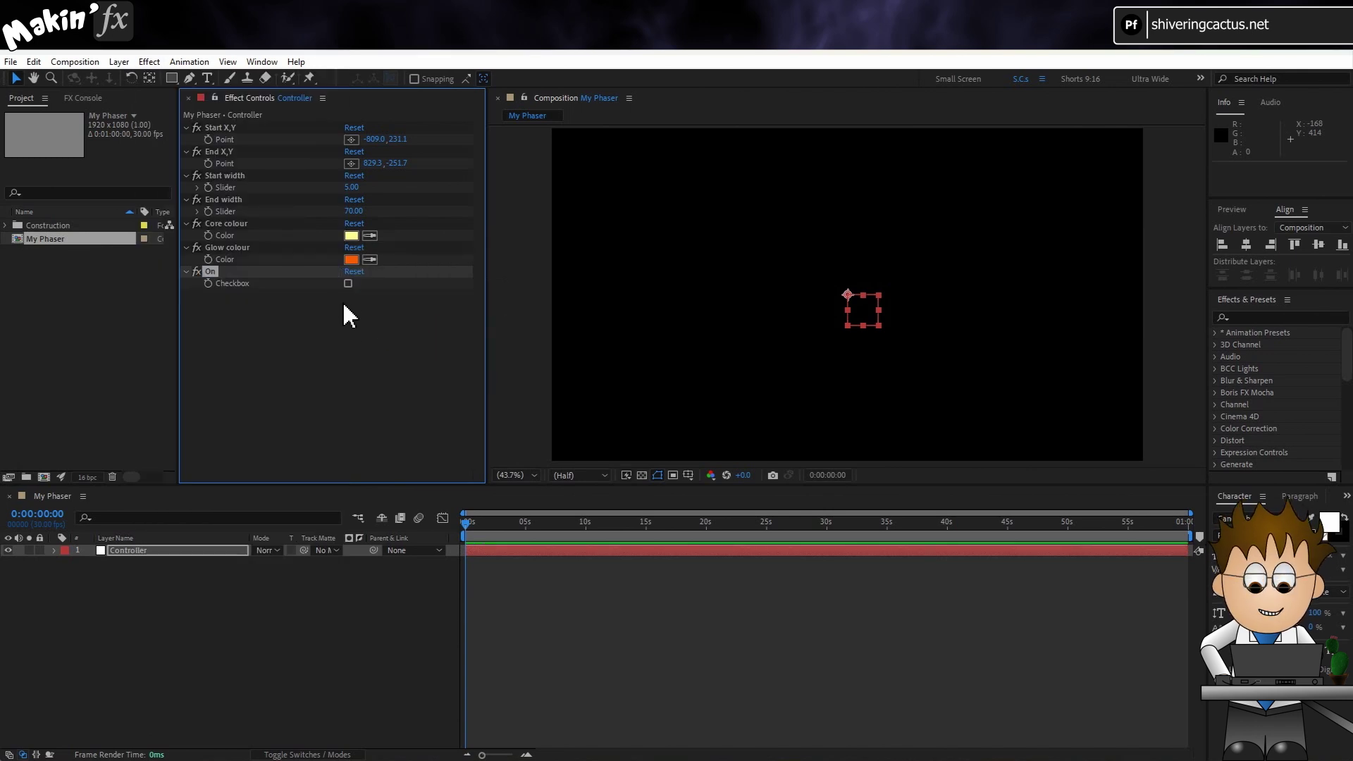
# Step: Set the Controller layer's Position to 0, 0
pyautogui.click(166, 551)
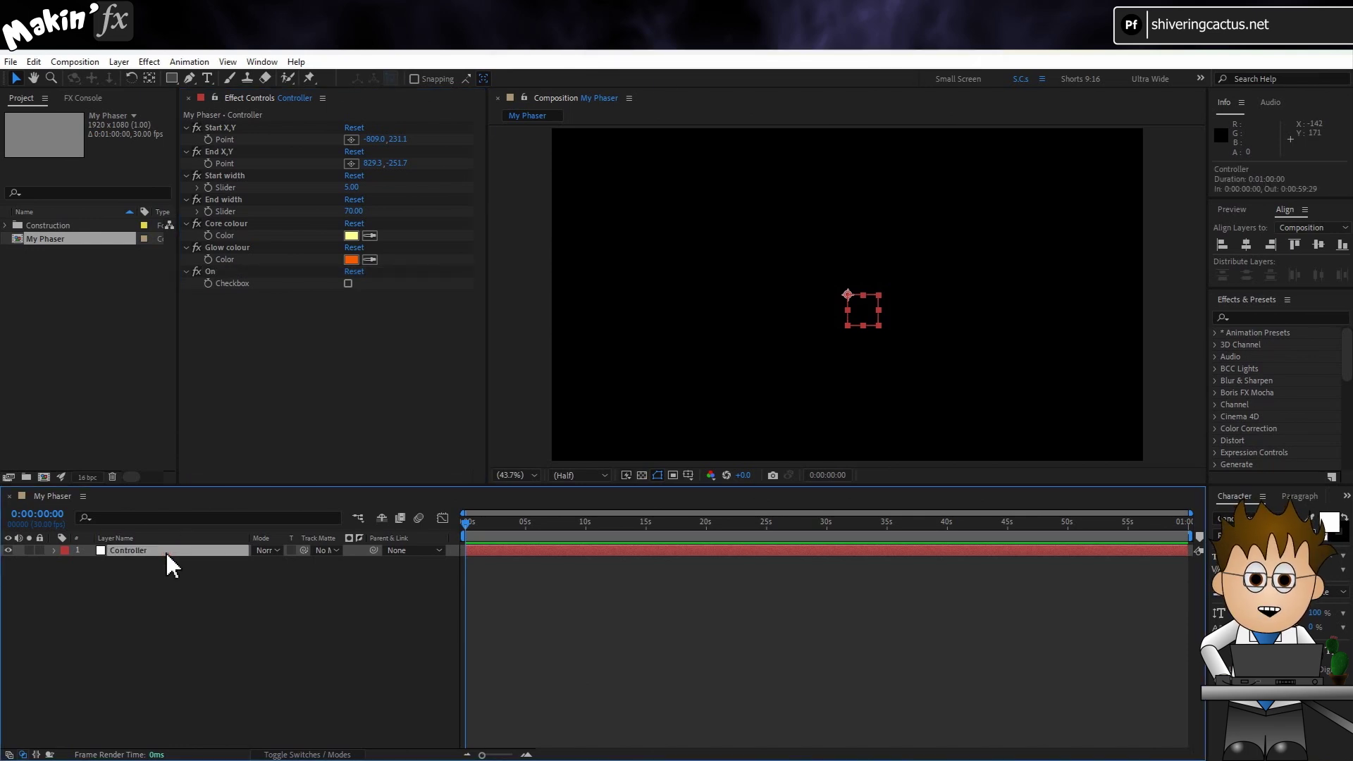
pyautogui.press('p')
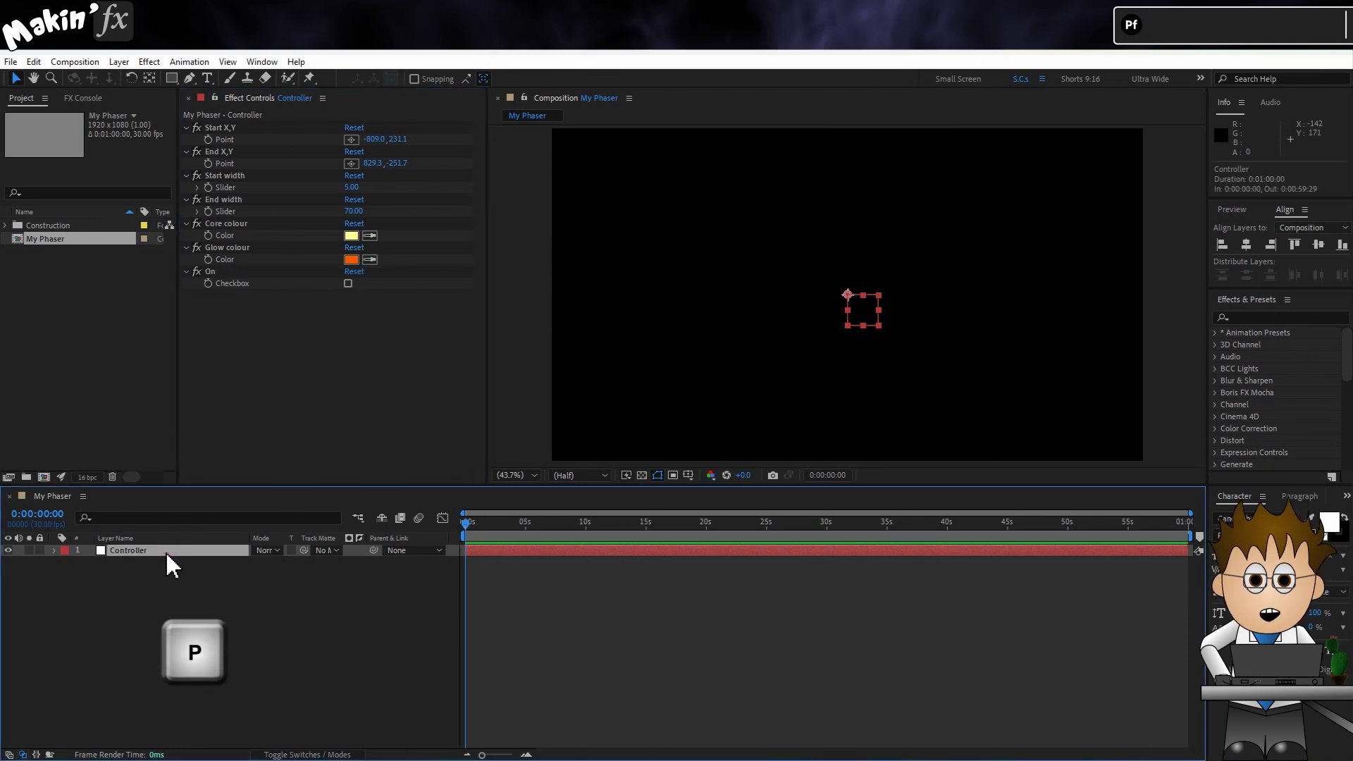
pyautogui.press('p')
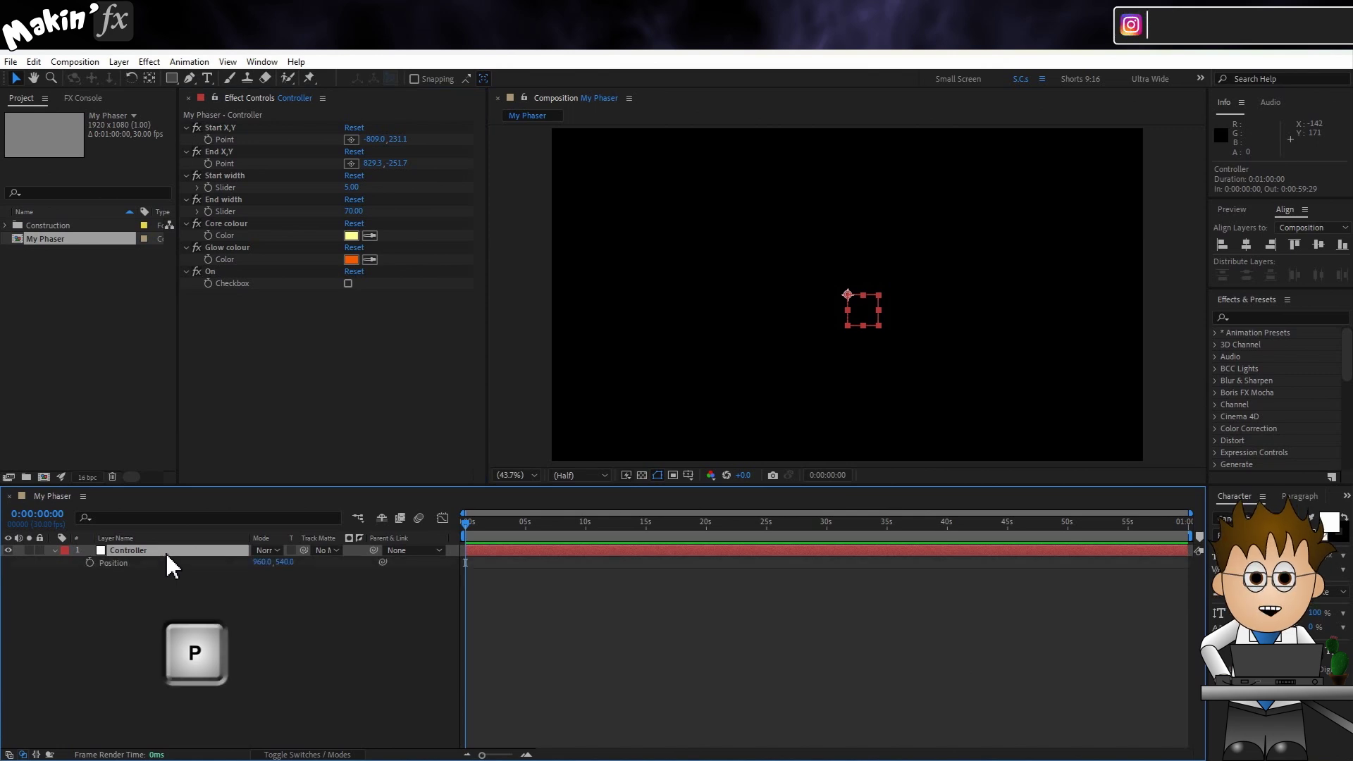
pyautogui.write('0')
pyautogui.press('Return')
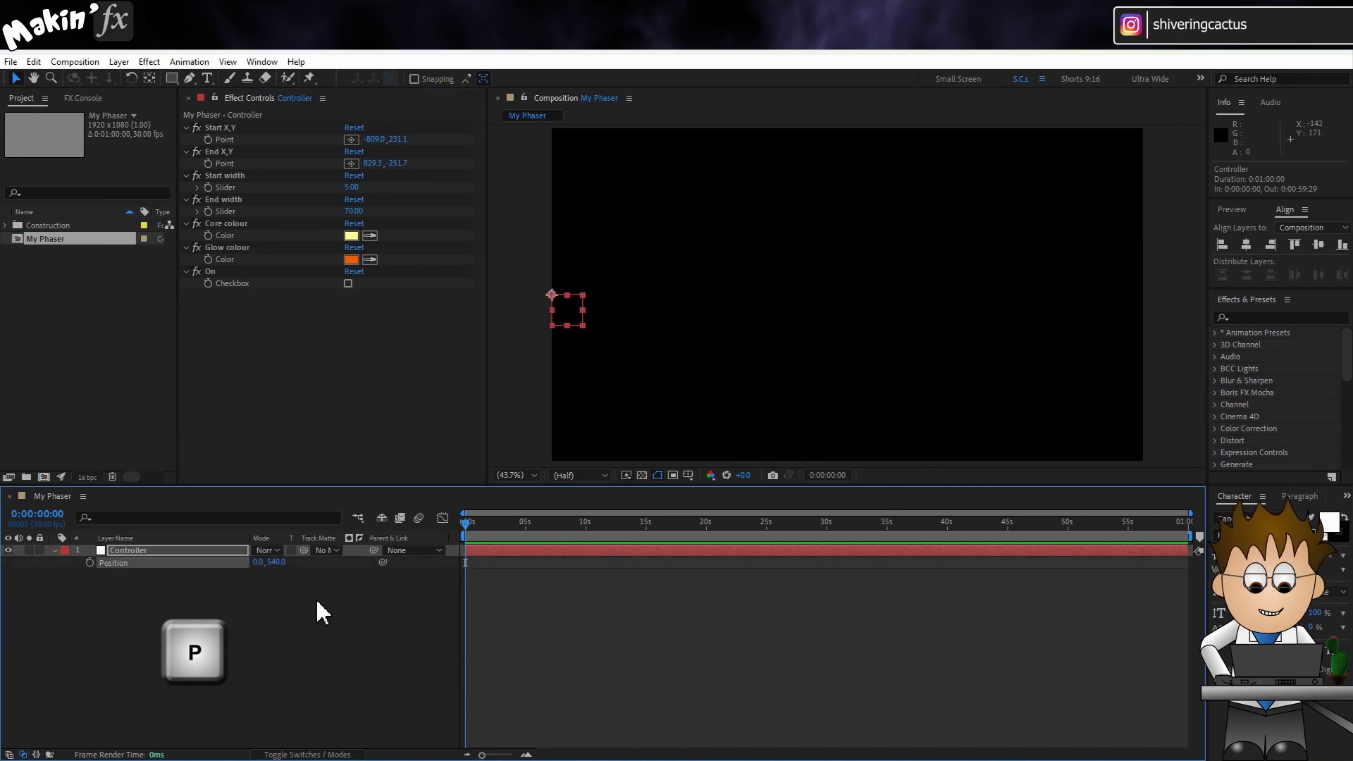
pyautogui.write('0')
pyautogui.press('Return')
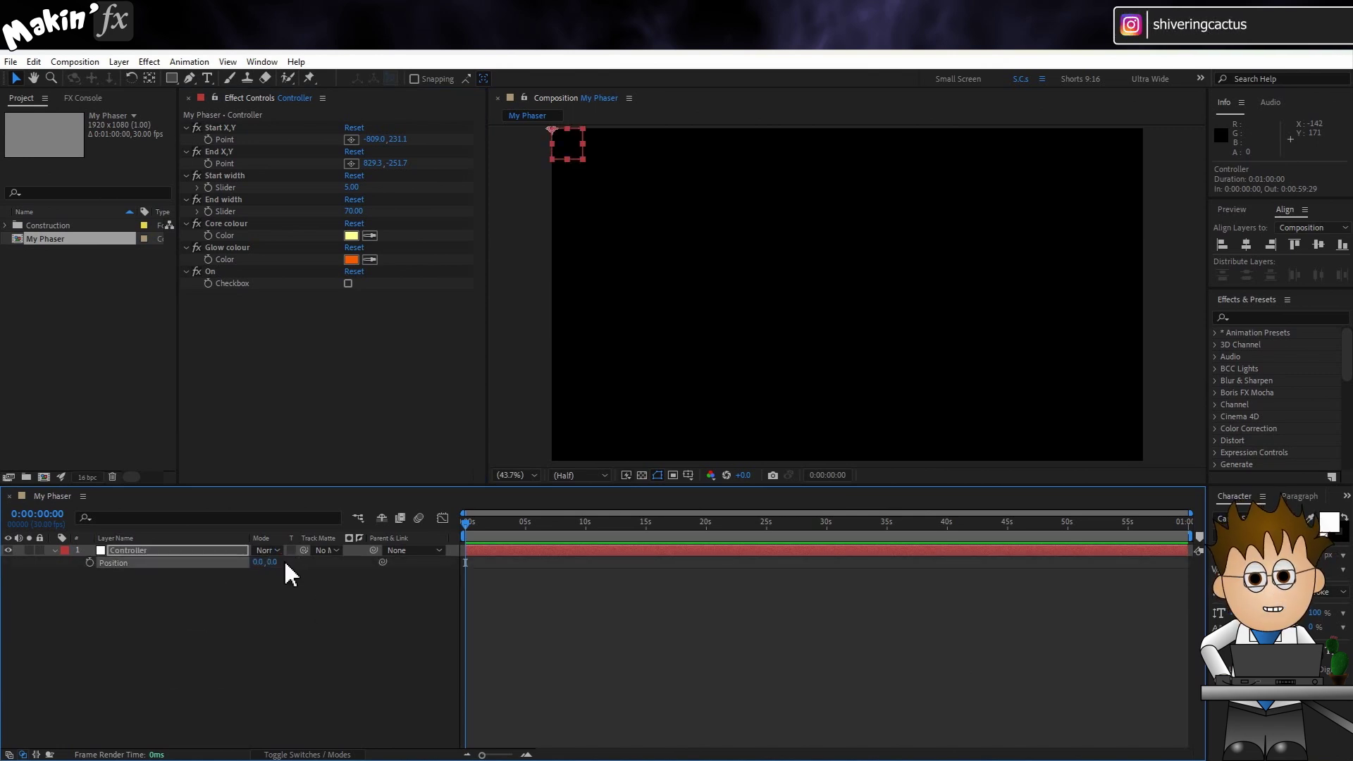
# Step: Re-place the Start X,Y point in the frame's lower-left area, about 222, 794, and End X,Y in its upper-right area, about 1737, 160
pyautogui.click(325, 98)
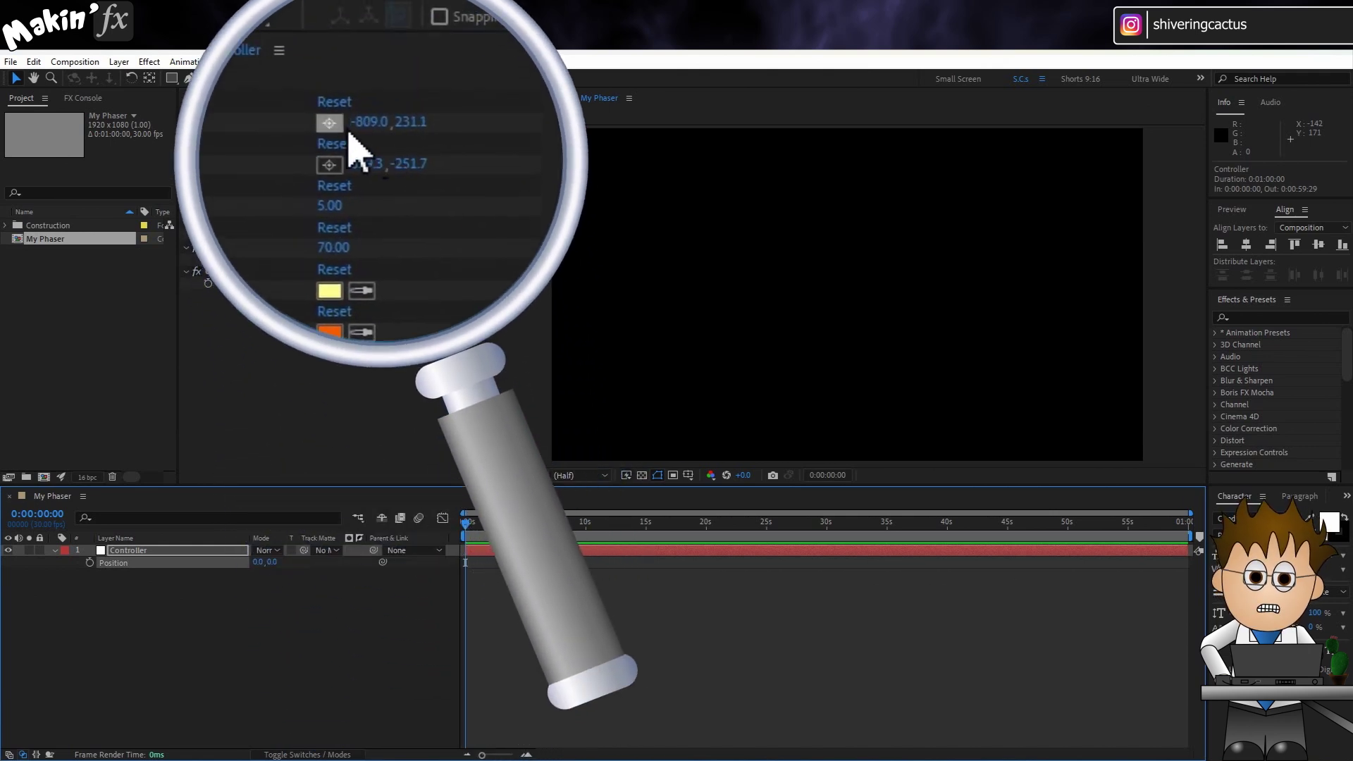
pyautogui.click(620, 373)
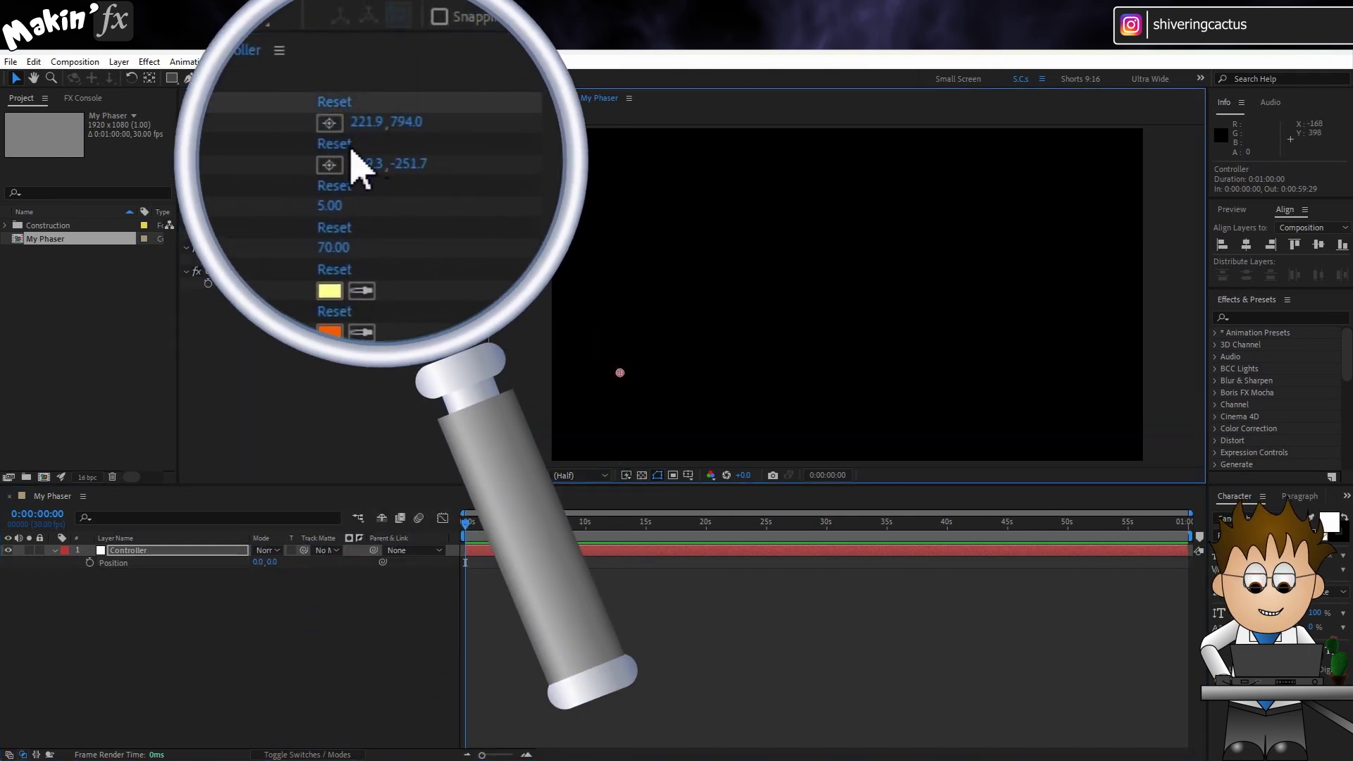
pyautogui.click(330, 165)
pyautogui.click(1085, 176)
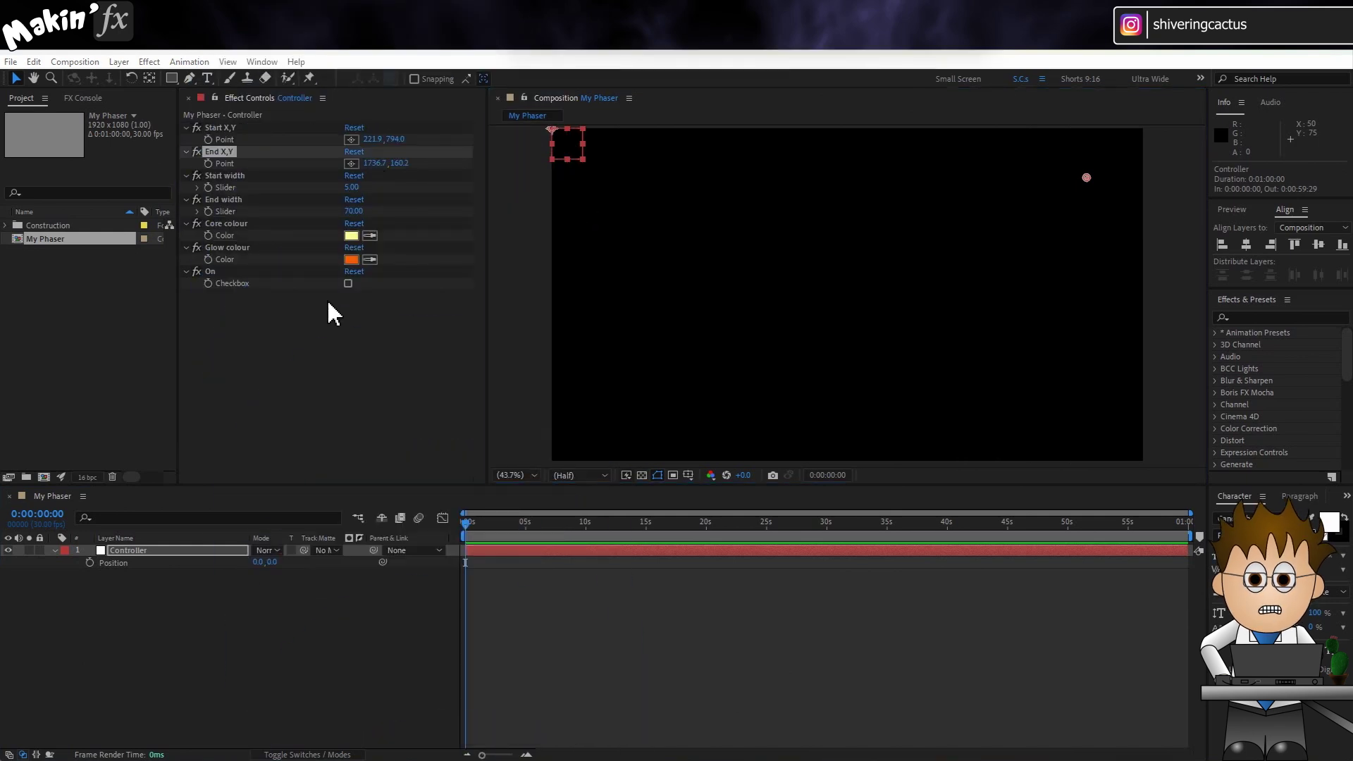
# Step: Deselect the Controller layer and lock the effect controls display to it
pyautogui.click(347, 352)
pyautogui.click(164, 589)
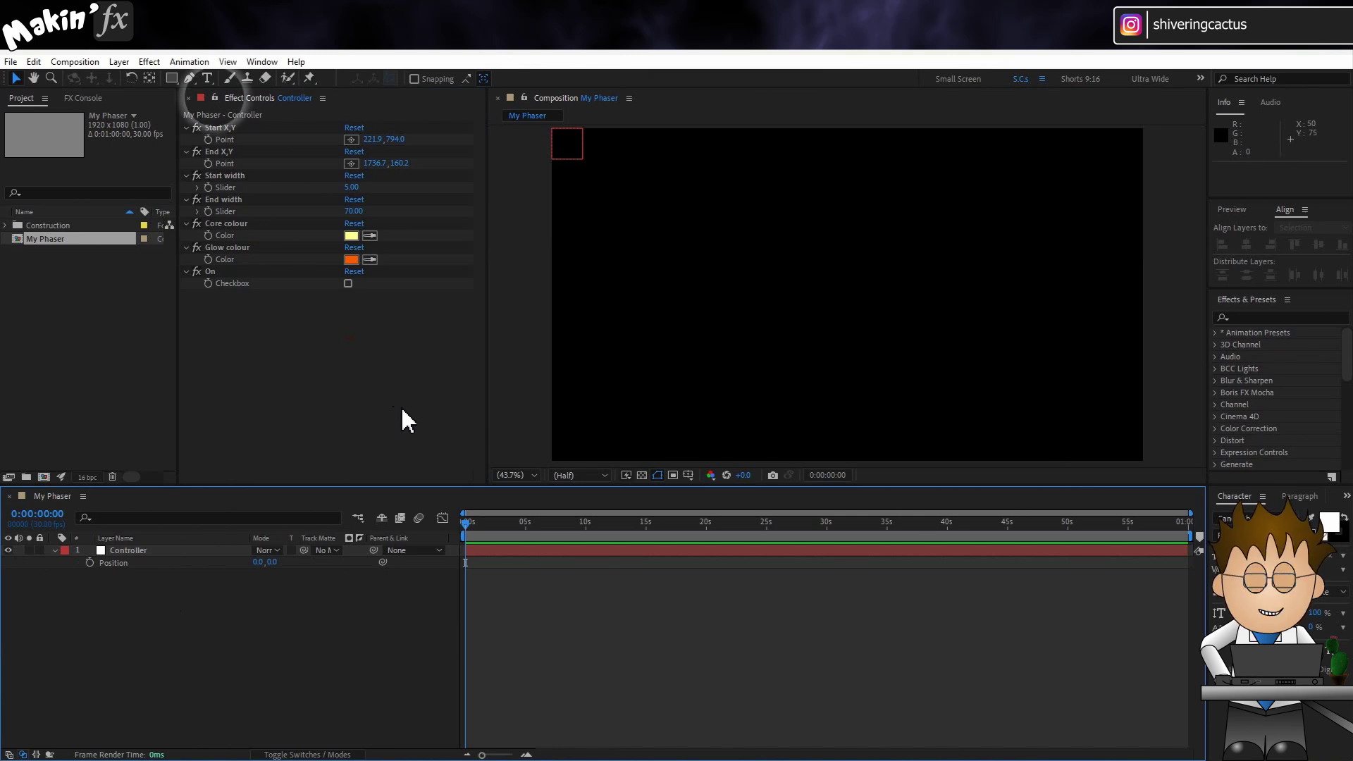
pyautogui.click(215, 97)
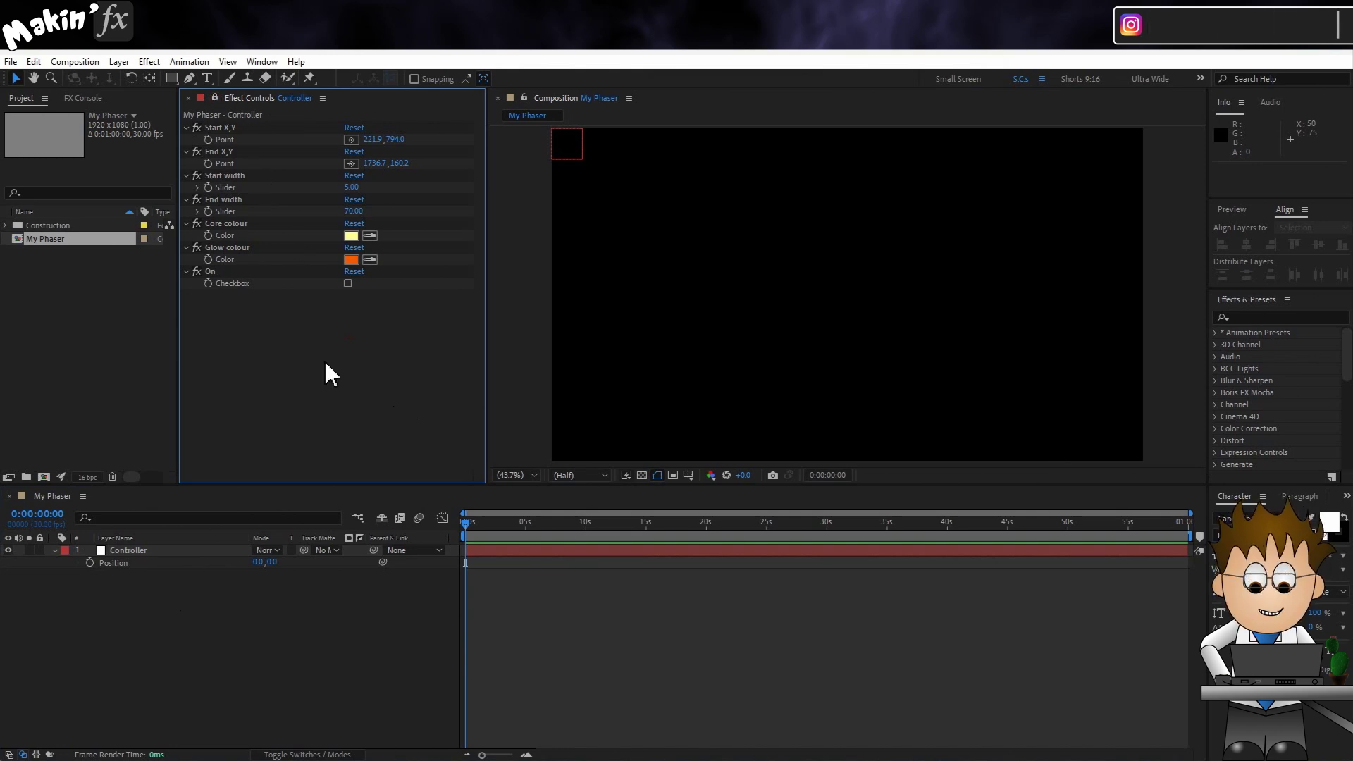
# Step: Create a grey solid layer at composition size and rename it "Beam"
pyautogui.click(118, 62)
pyautogui.moveTo(123, 78)
pyautogui.click(432, 93)
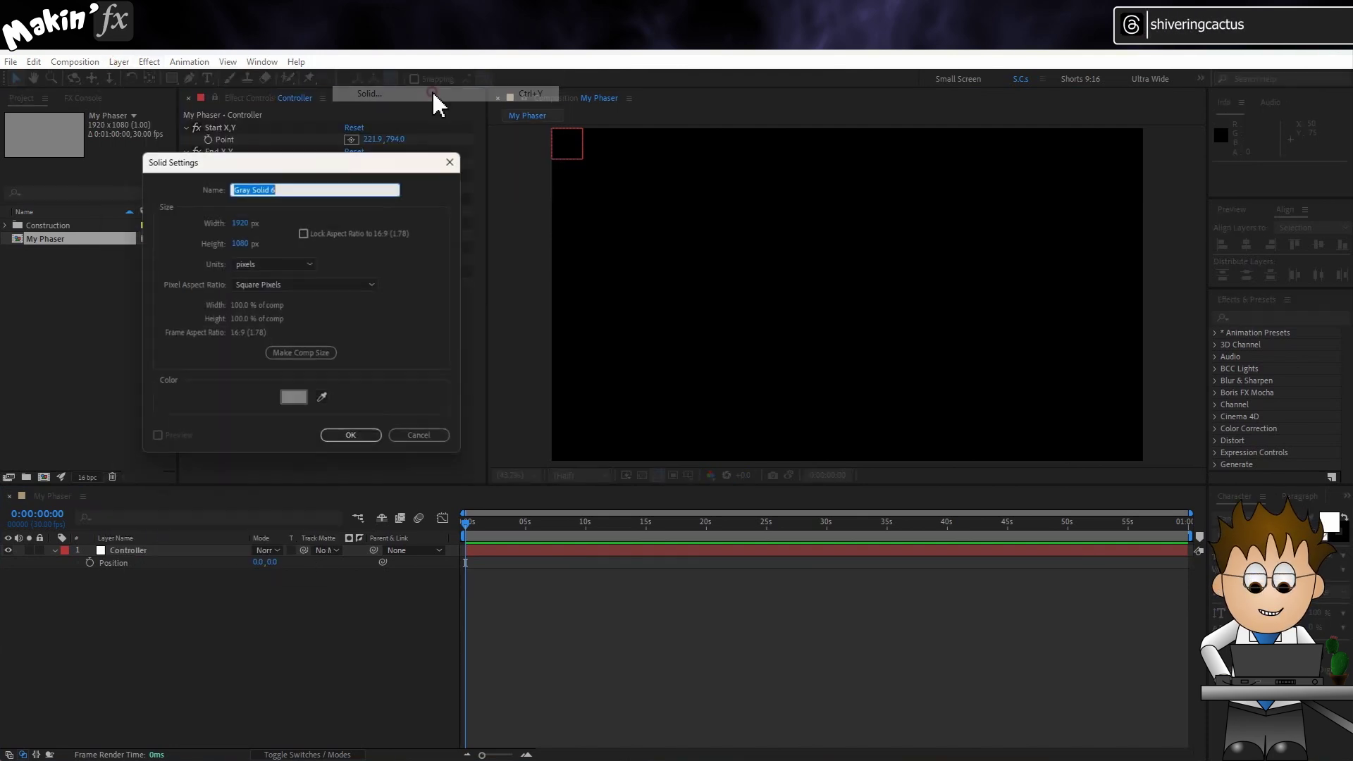
pyautogui.click(328, 354)
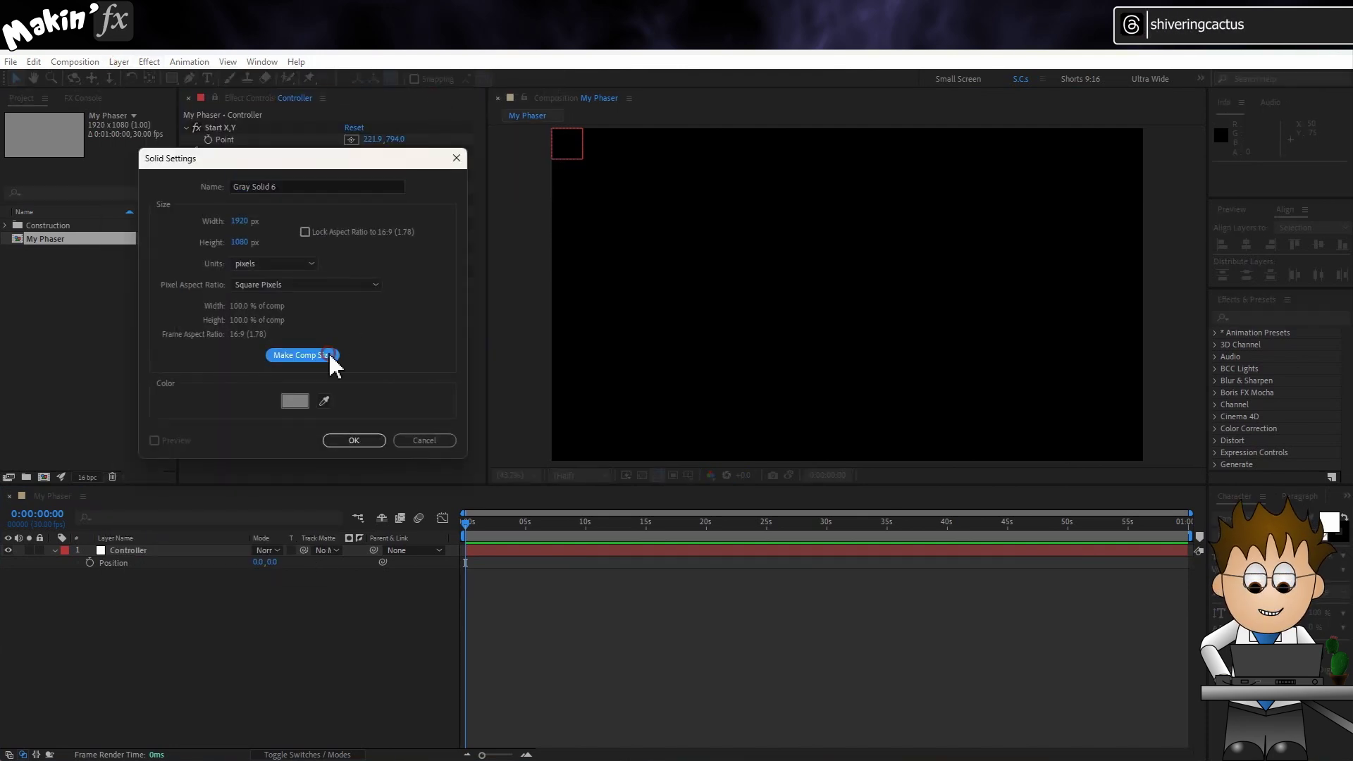
pyautogui.click(351, 439)
pyautogui.press('Return')
pyautogui.write('B')
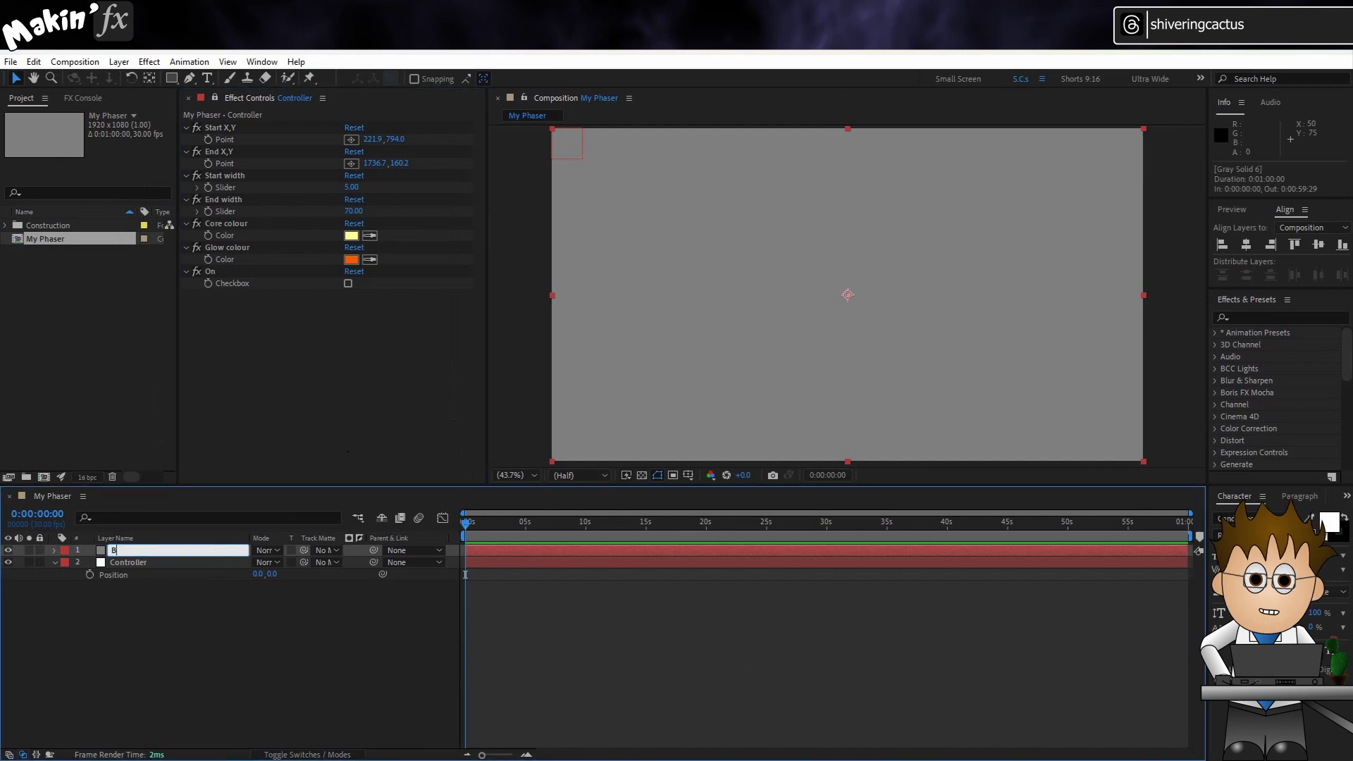
pyautogui.write('eam')
pyautogui.press('Return')
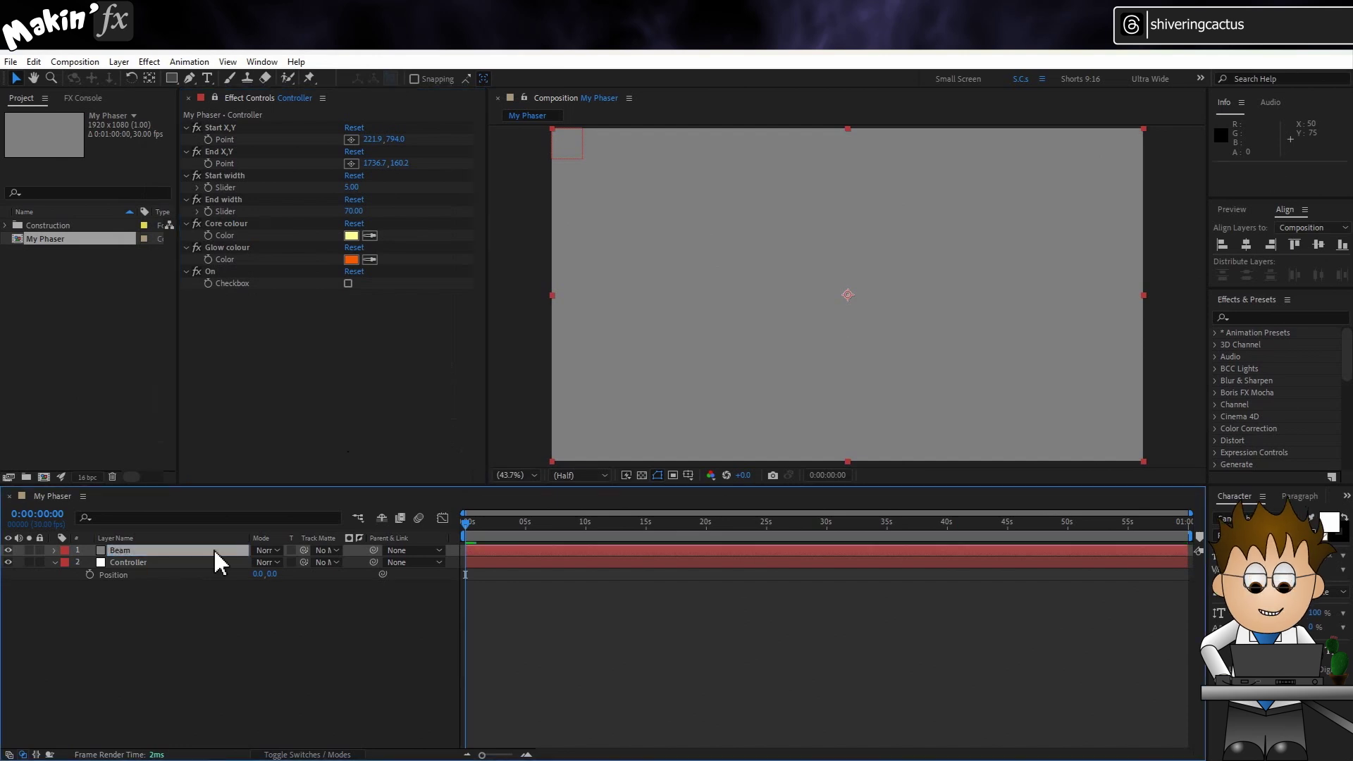
# Step: Apply the Generate category's Beam effect to the Beam layer
pyautogui.click(148, 61)
pyautogui.moveTo(226, 314)
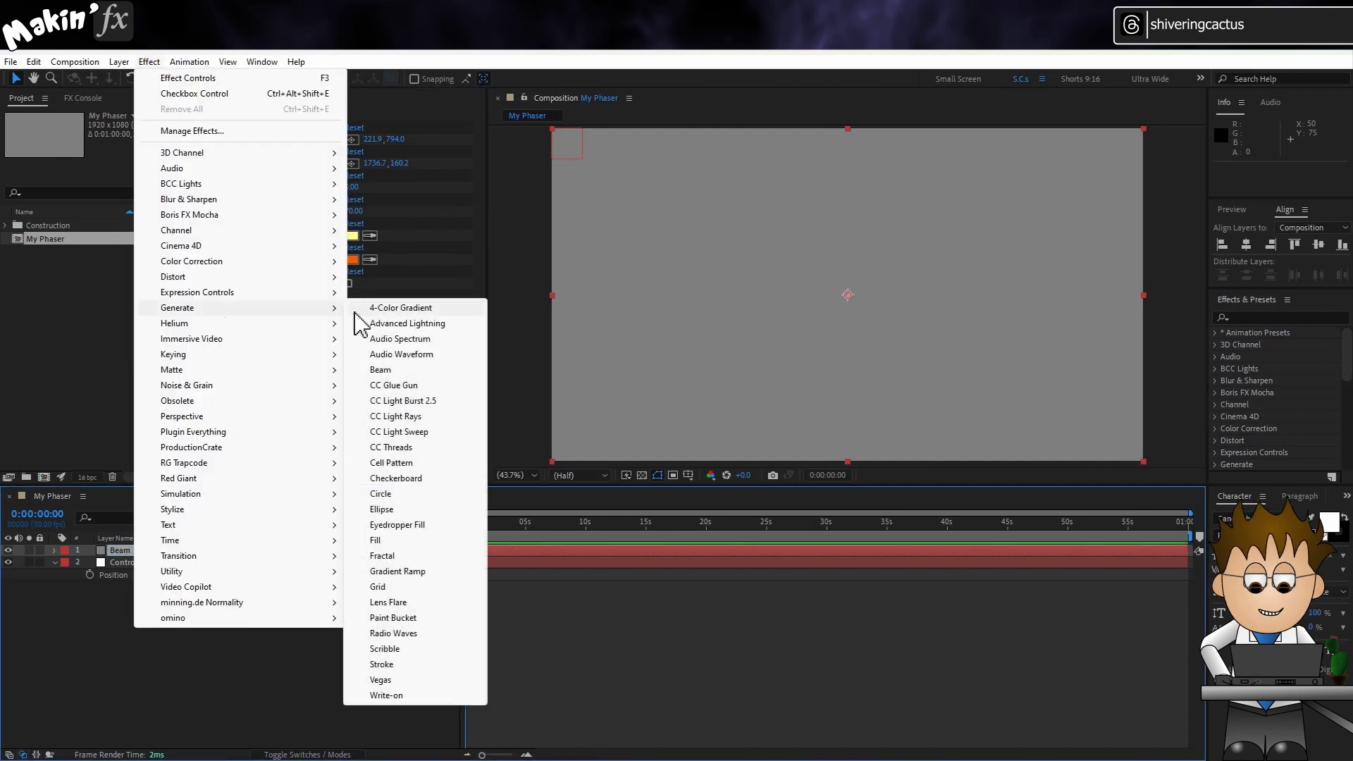
pyautogui.click(409, 368)
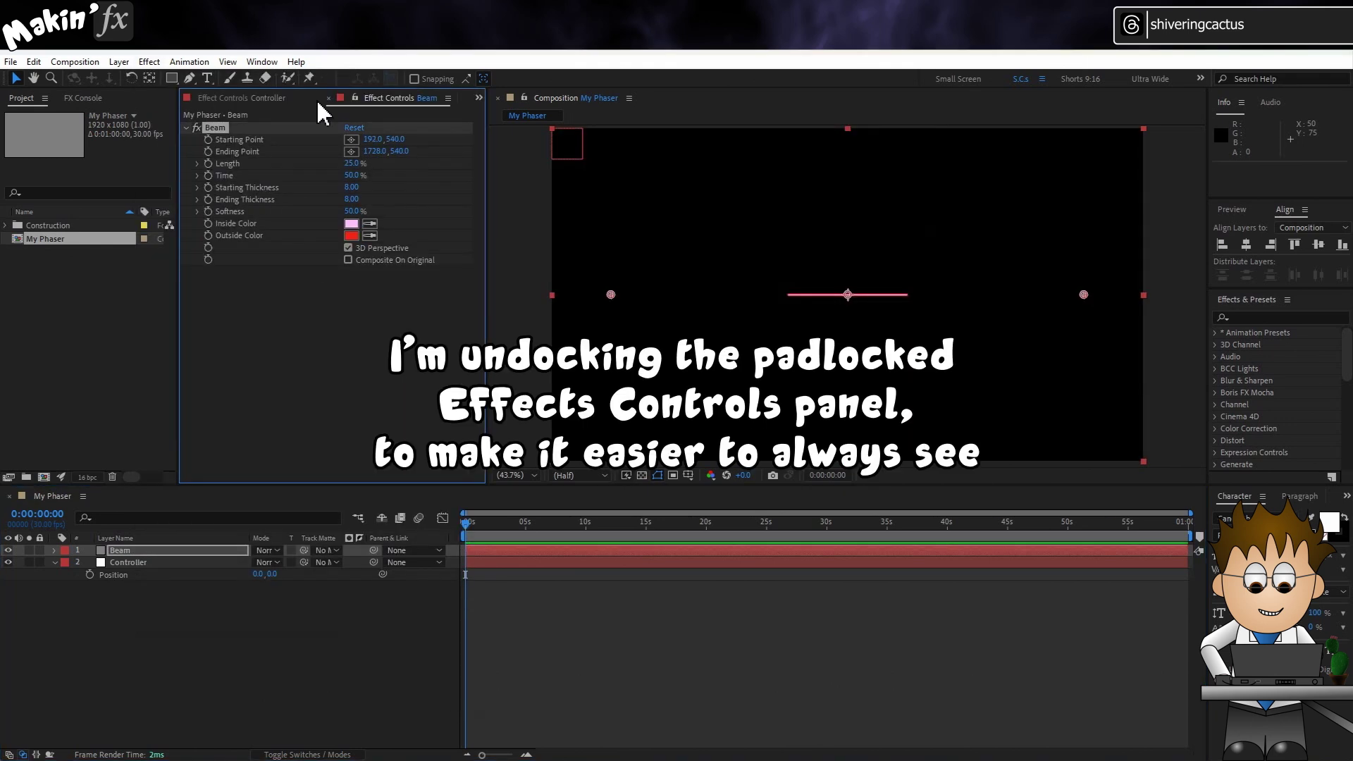
# Step: Undock the locked Controller effect controls, place them over the Project area and narrow them so the Beam settings stay visible alongside
pyautogui.rightClick(272, 99)
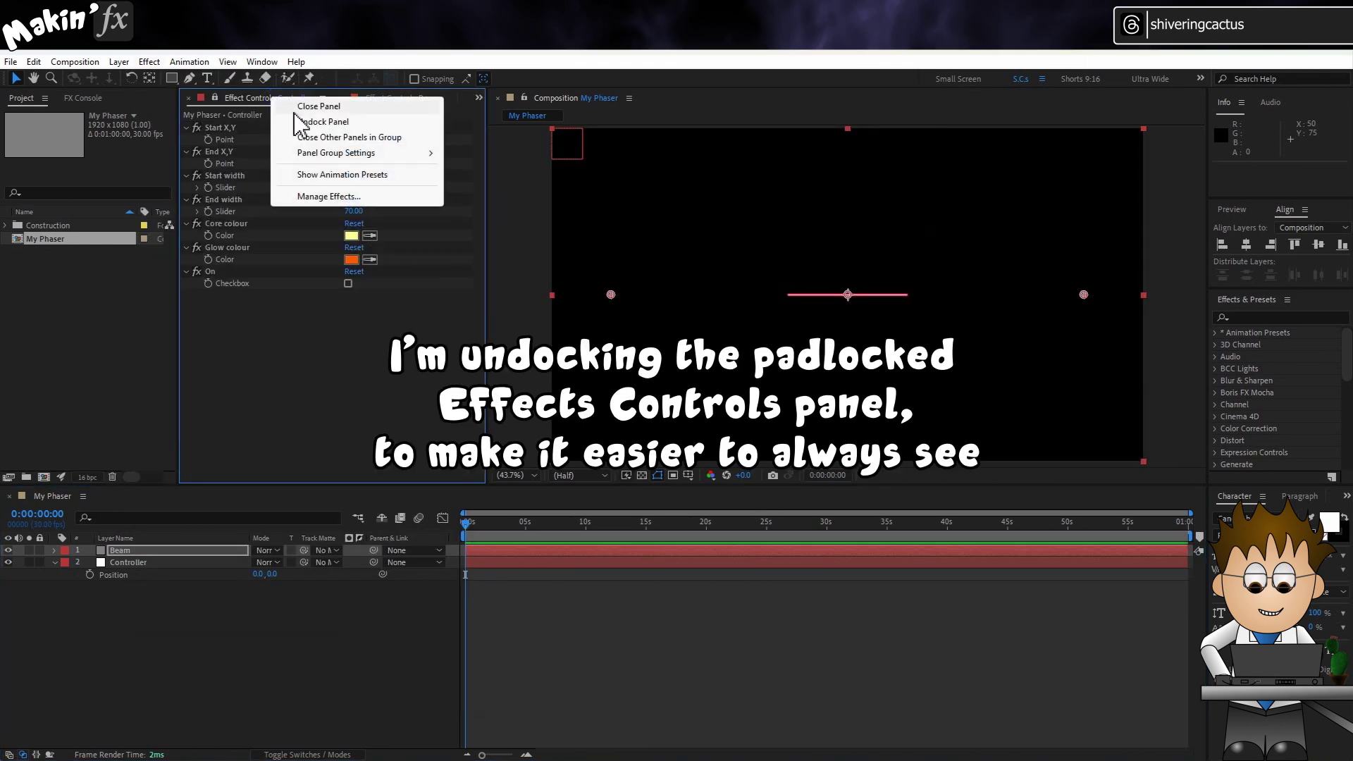
pyautogui.click(295, 122)
pyautogui.moveTo(303, 77); pyautogui.dragTo(137, 76)
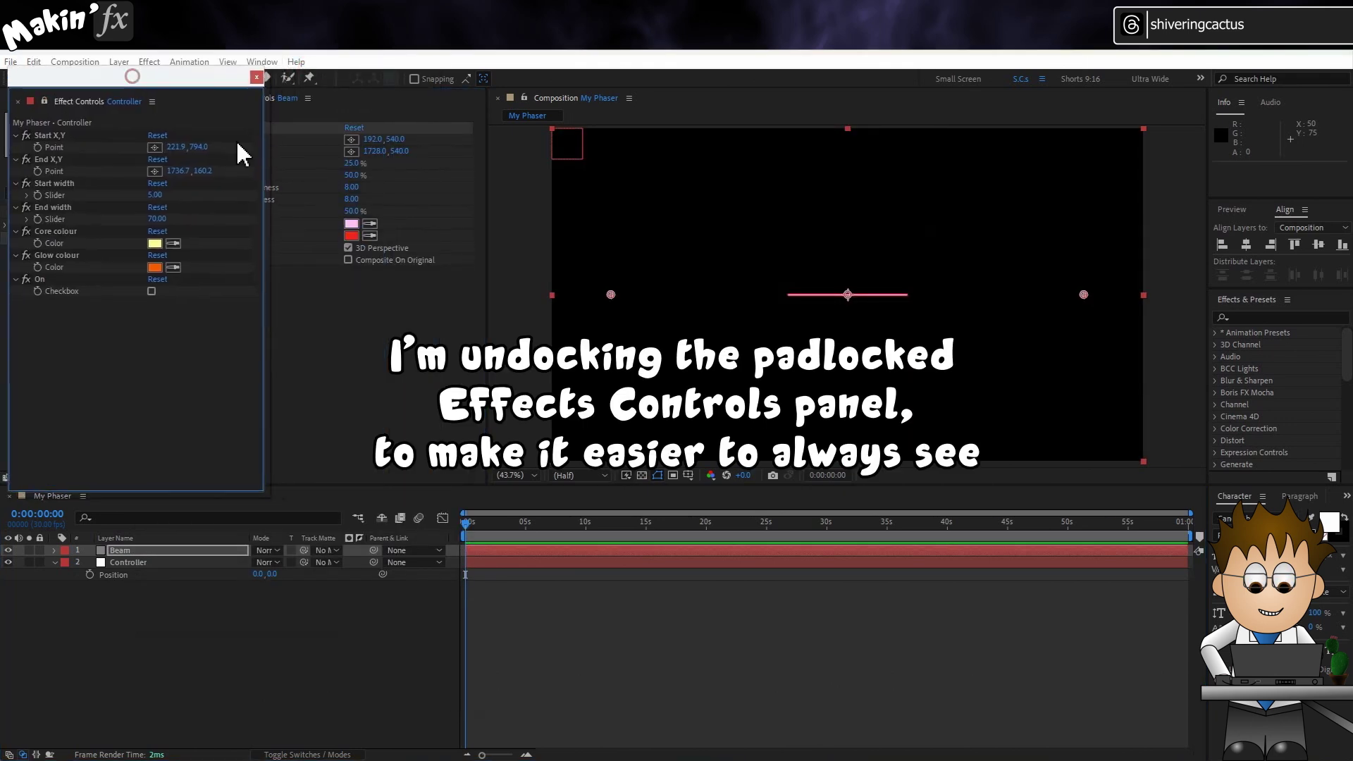
pyautogui.moveTo(264, 157); pyautogui.dragTo(179, 151)
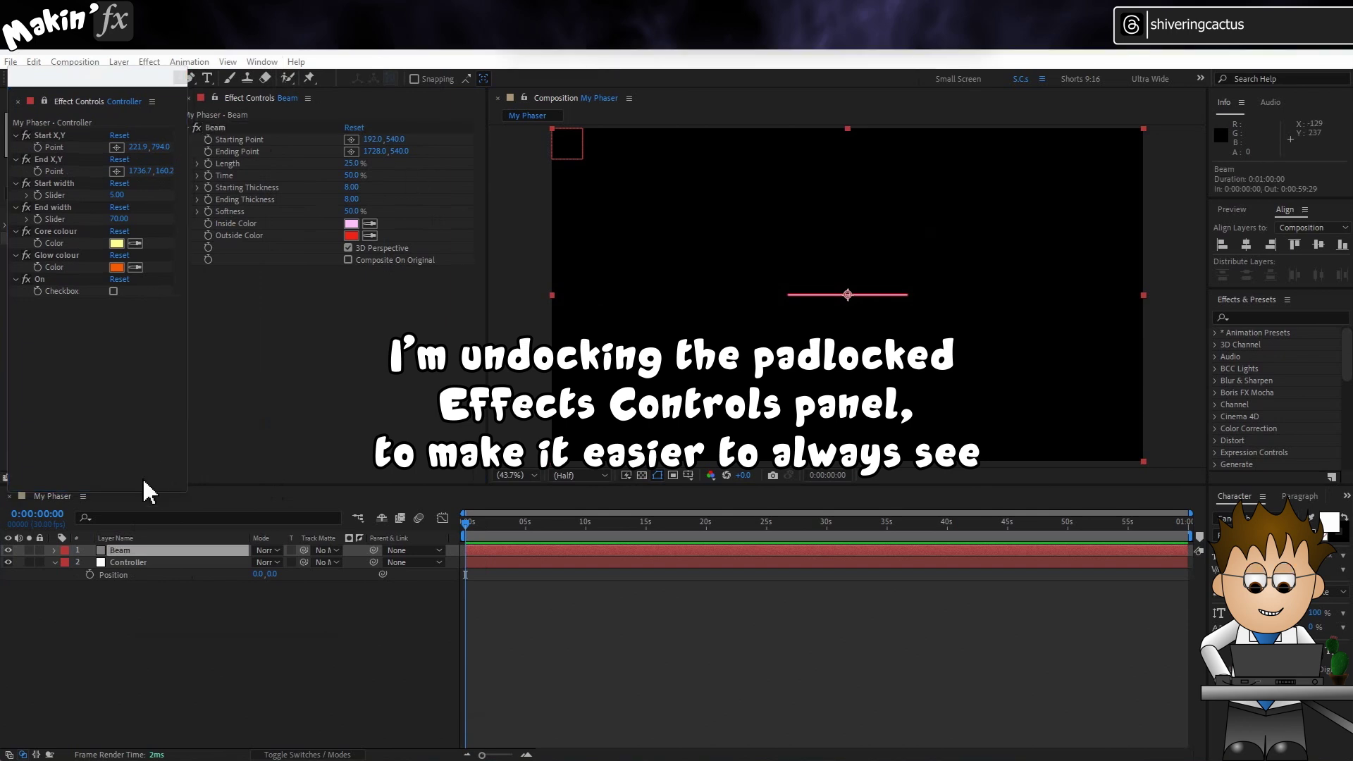
# Step: Expand the Beam effect's properties and link Starting Point to the Controller's Start X,Y point and Ending Point to its End X,Y point
pyautogui.click(55, 551)
pyautogui.click(67, 563)
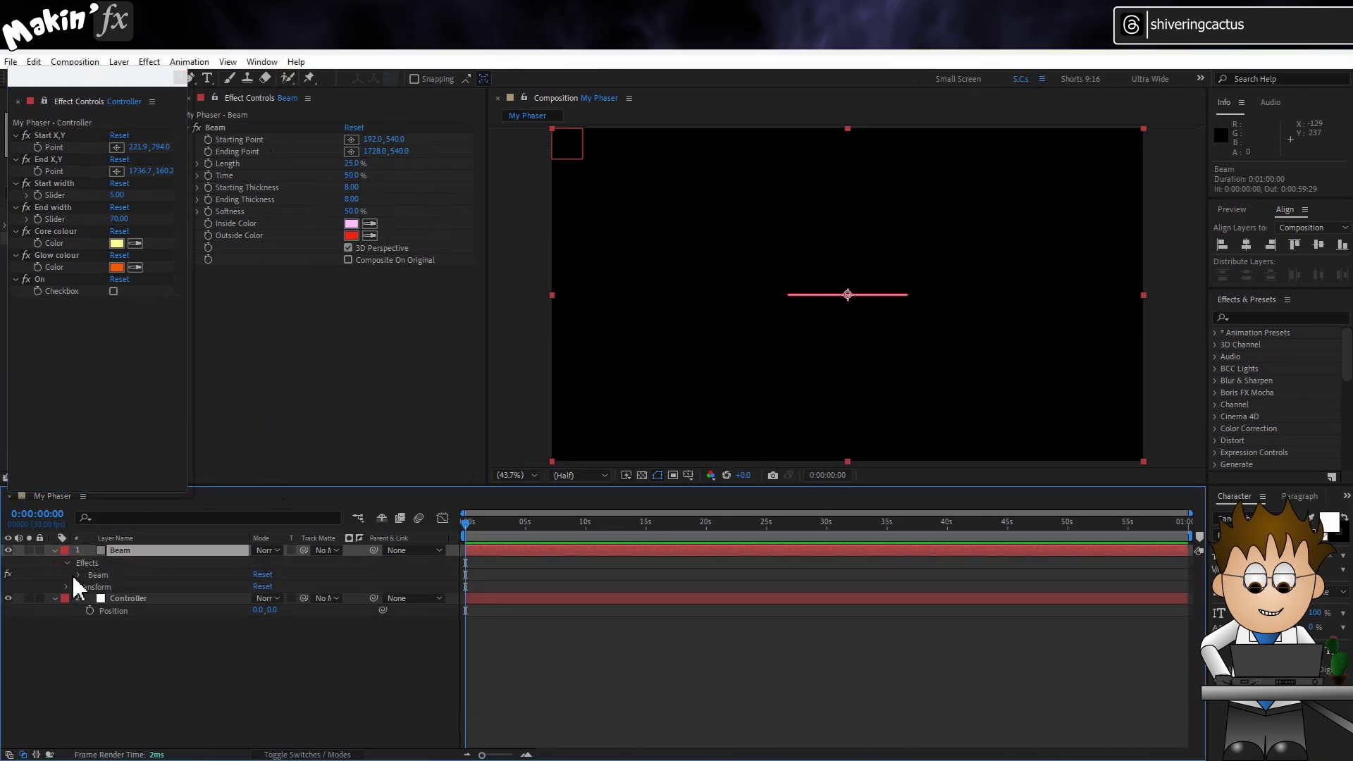
pyautogui.click(78, 575)
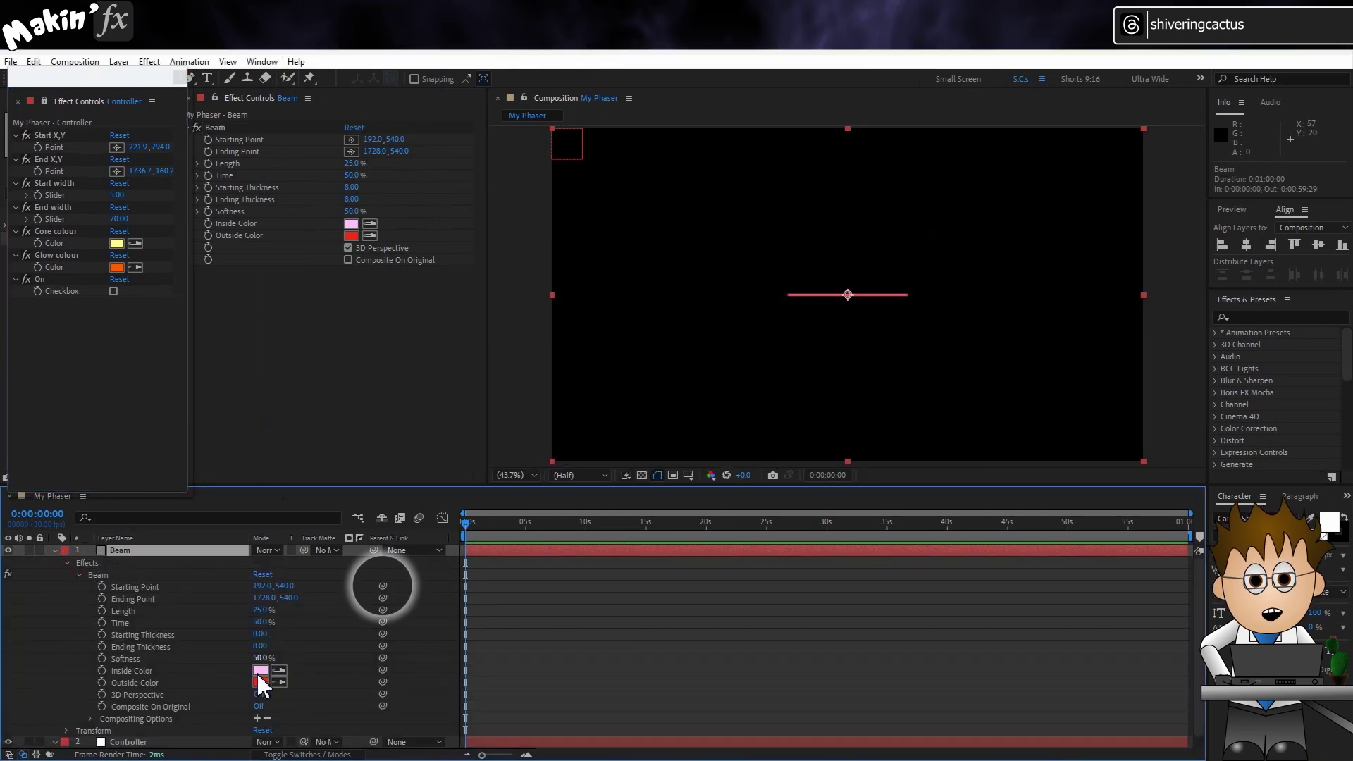
pyautogui.moveTo(383, 586); pyautogui.dragTo(67, 149)
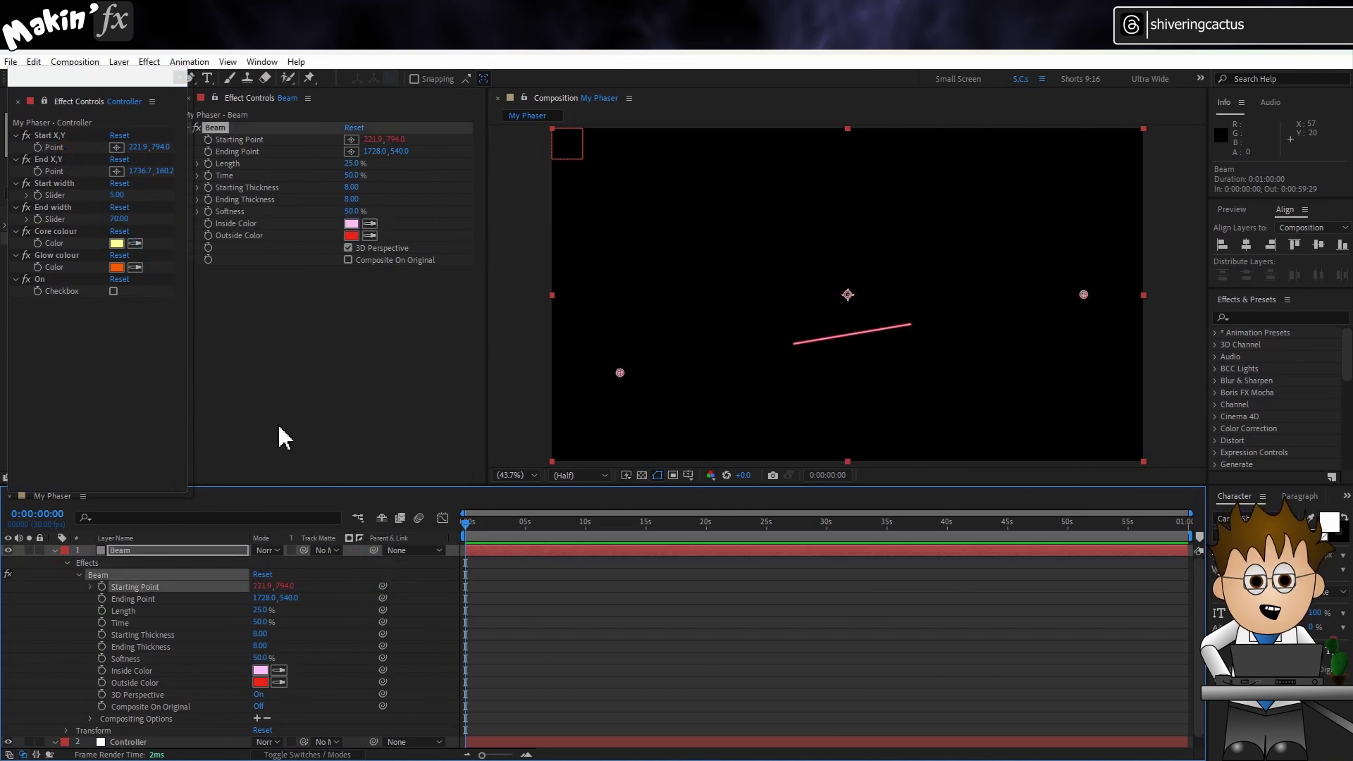
pyautogui.moveTo(382, 598); pyautogui.dragTo(61, 186)
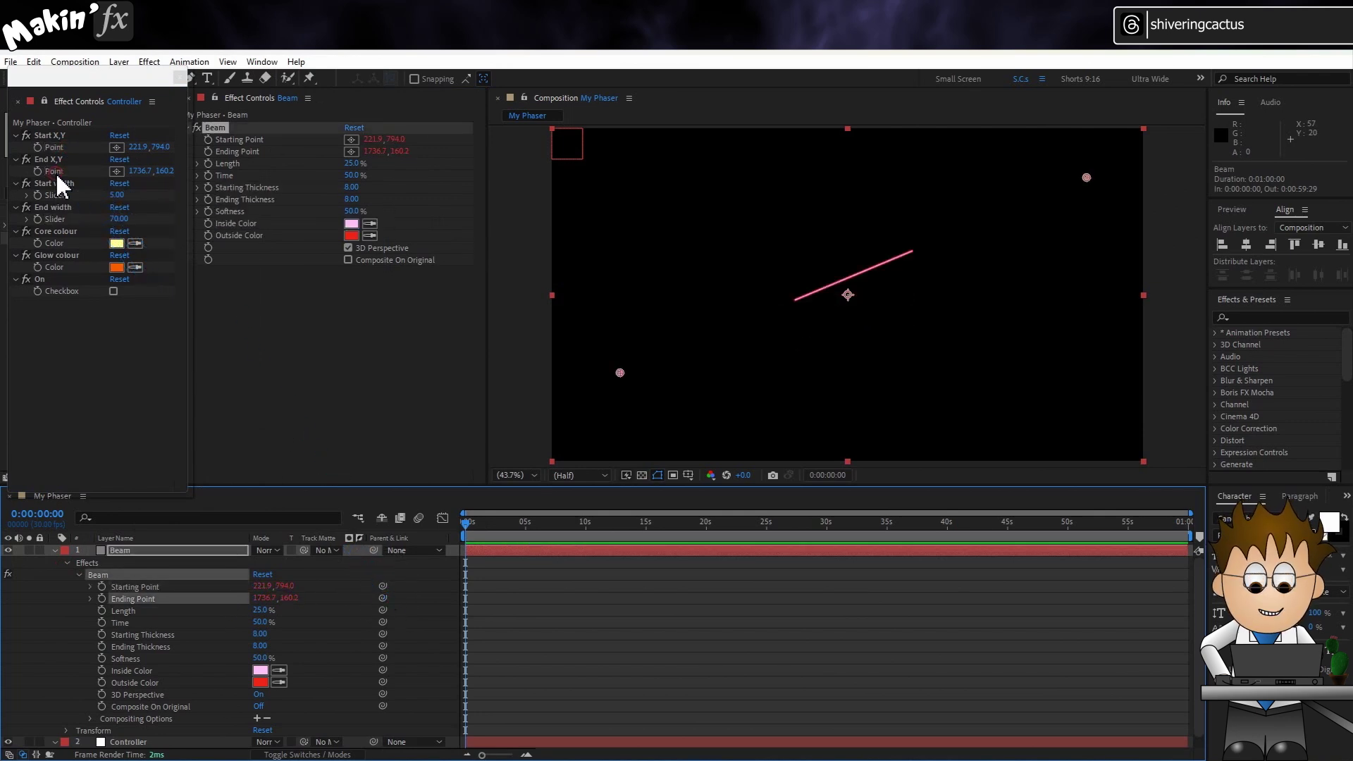
# Step: Set the Beam effect's Length to 100%
pyautogui.click(353, 164)
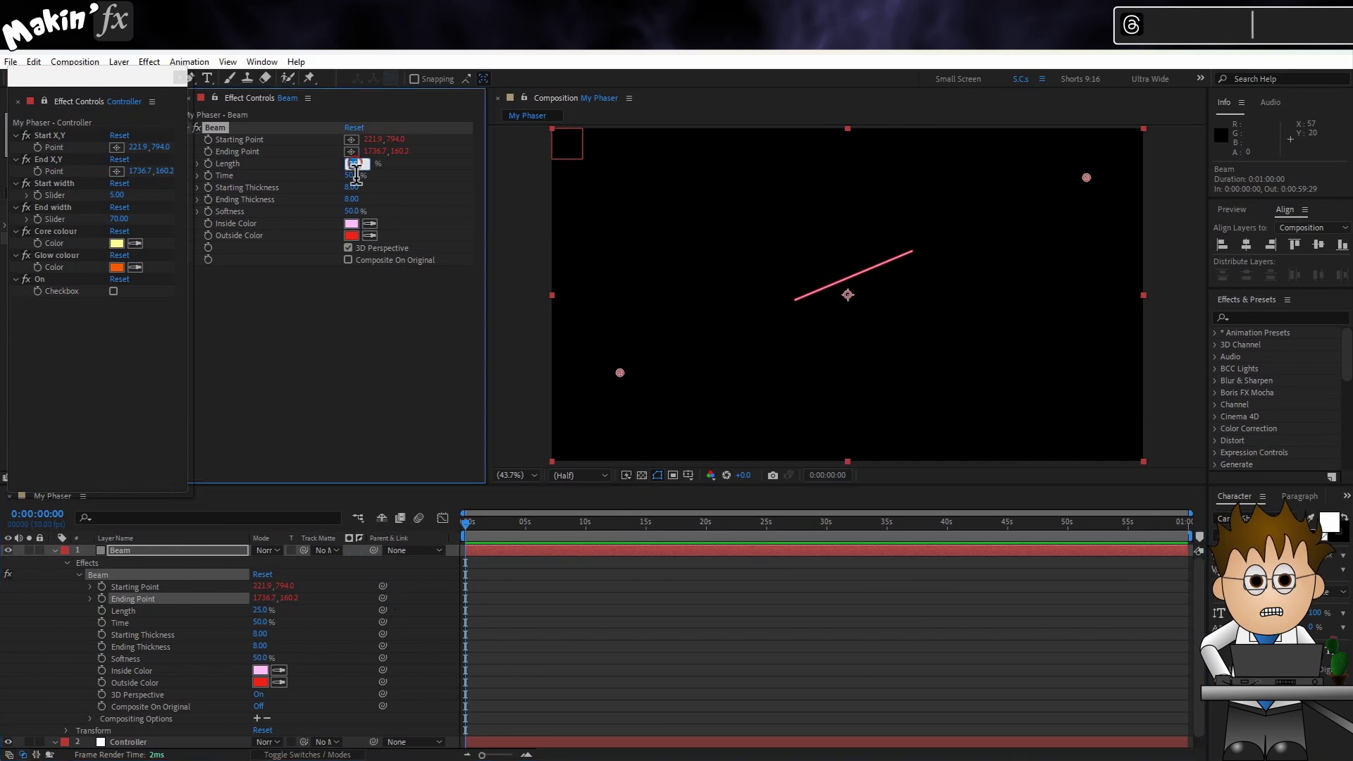
pyautogui.write('100')
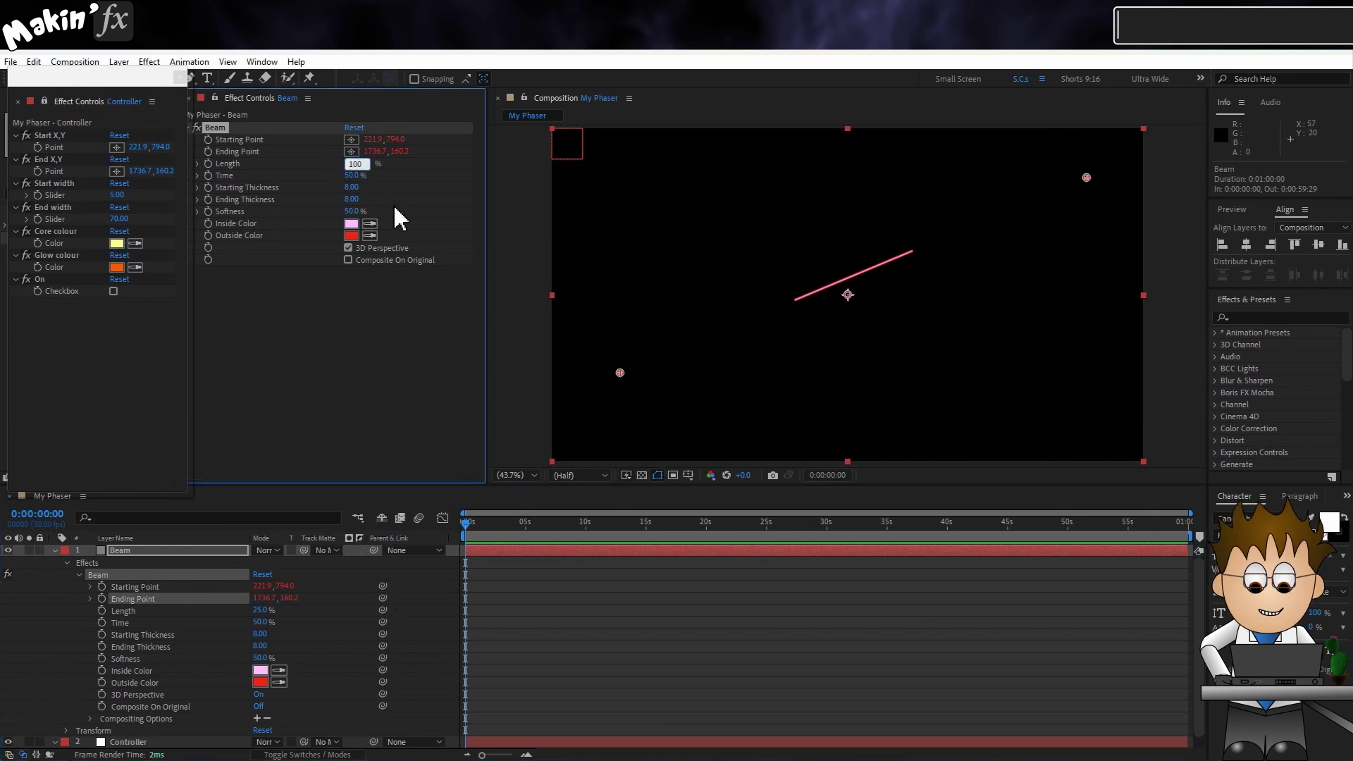
pyautogui.press('Return')
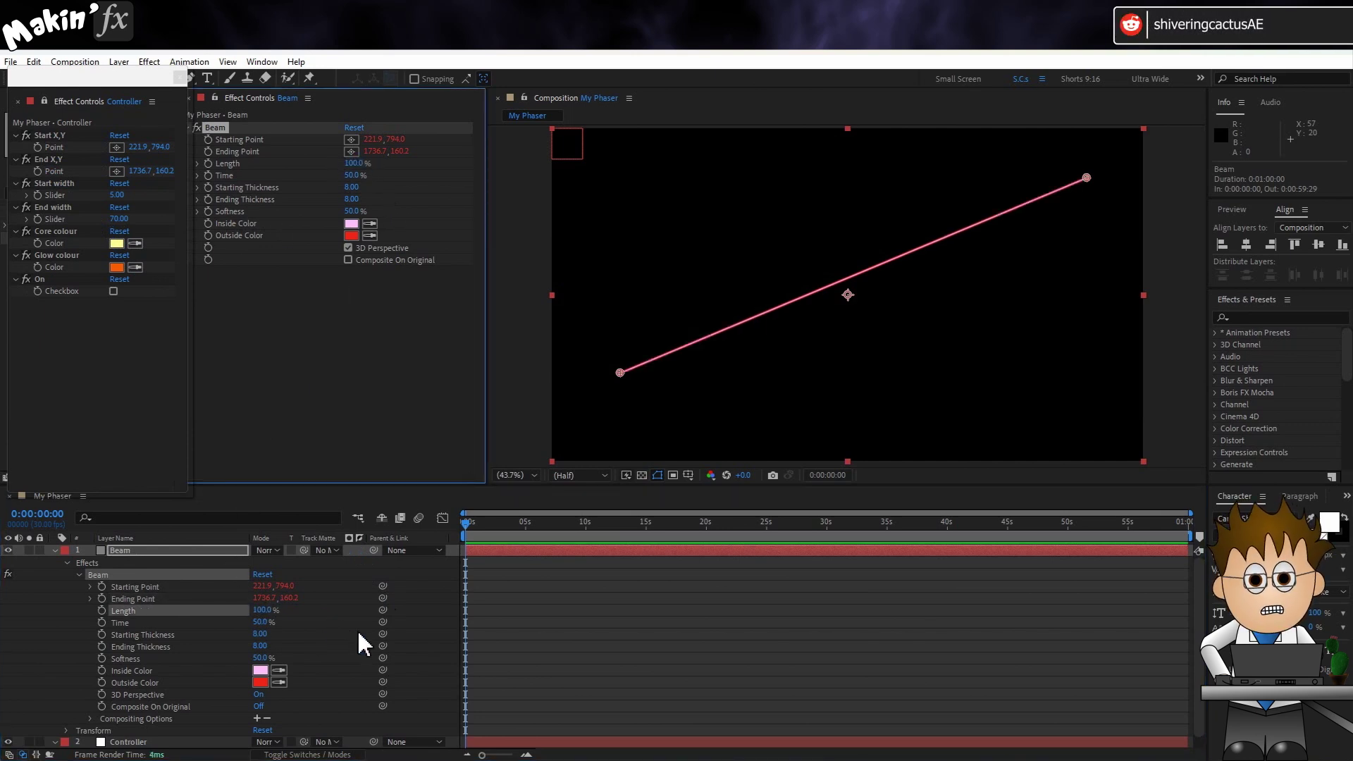
# Step: Link the Beam's Starting and Ending Thickness to the Start and End width sliders, and its Inside and Outside Color to Core and Glow colour
pyautogui.moveTo(382, 633); pyautogui.dragTo(79, 197)
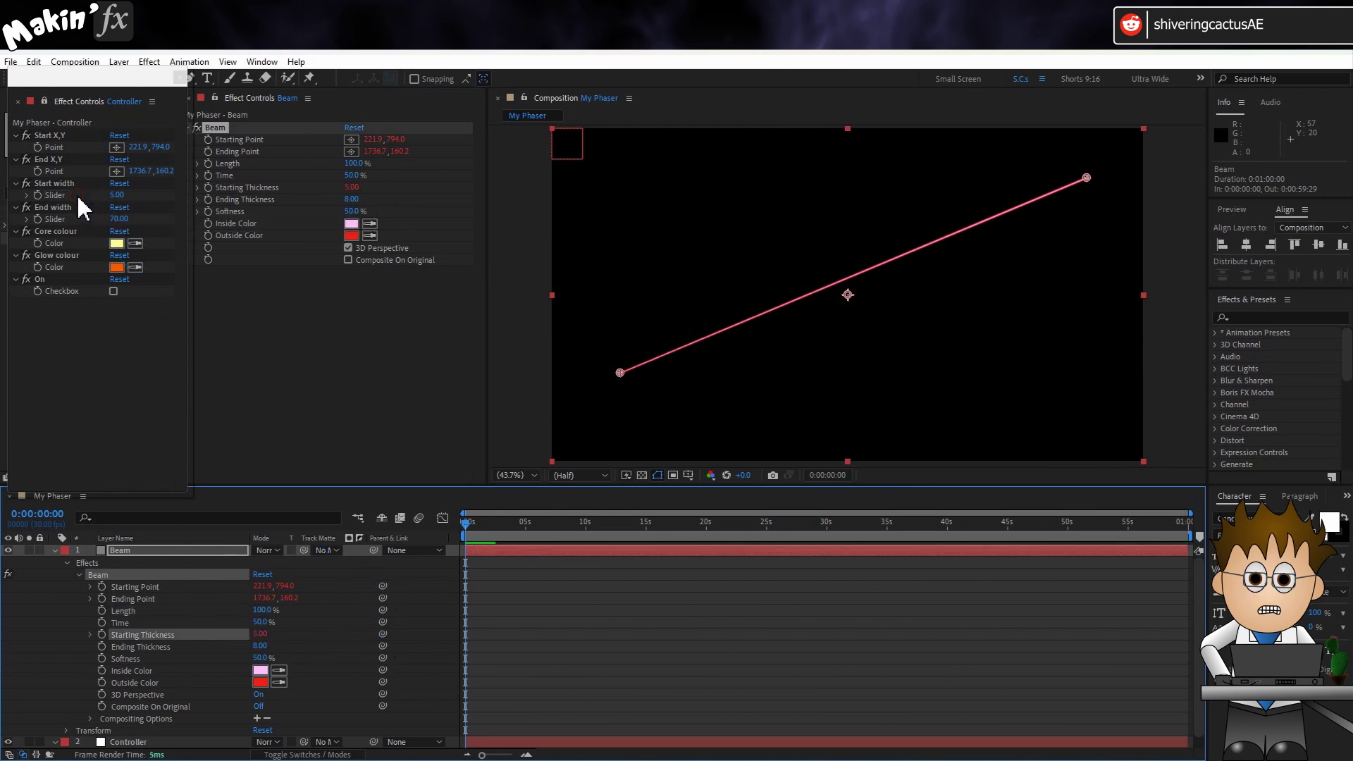
pyautogui.moveTo(382, 645); pyautogui.dragTo(64, 229)
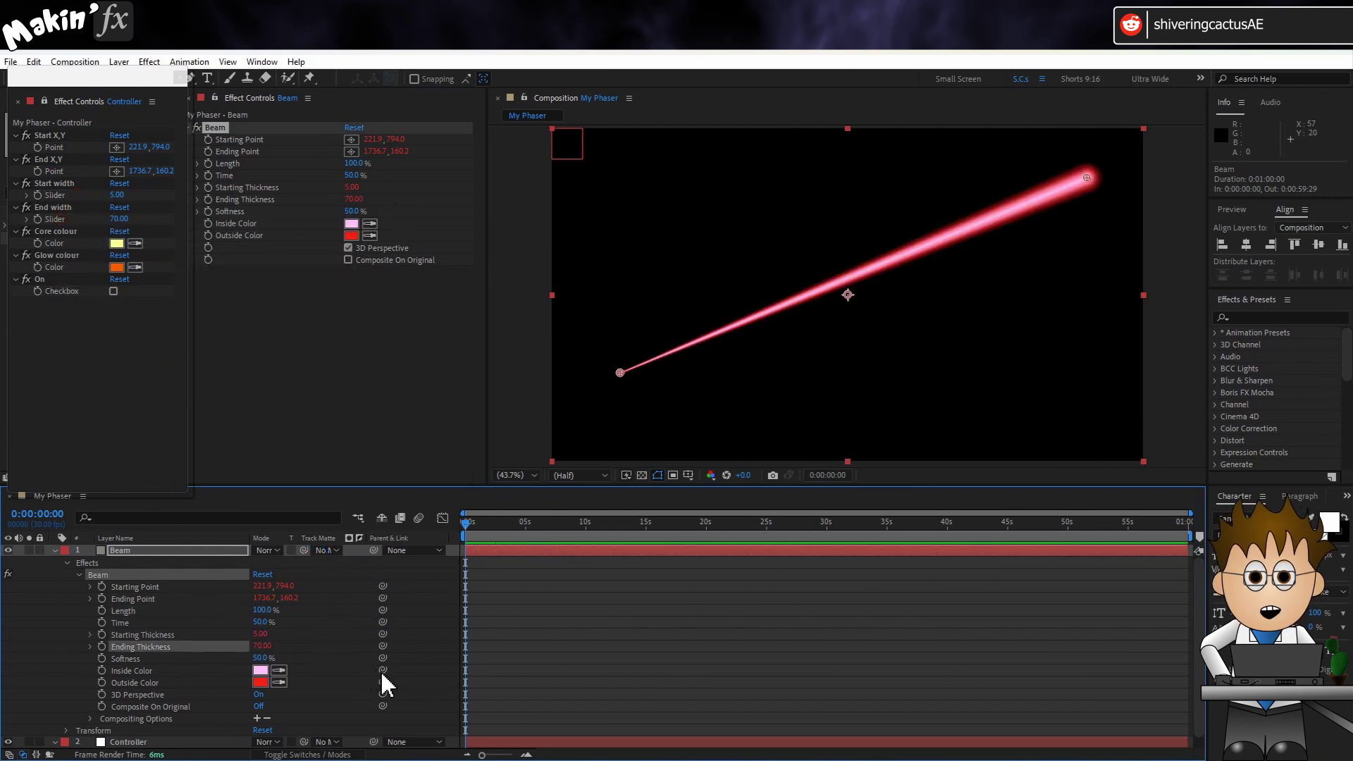
pyautogui.moveTo(383, 669); pyautogui.dragTo(85, 251)
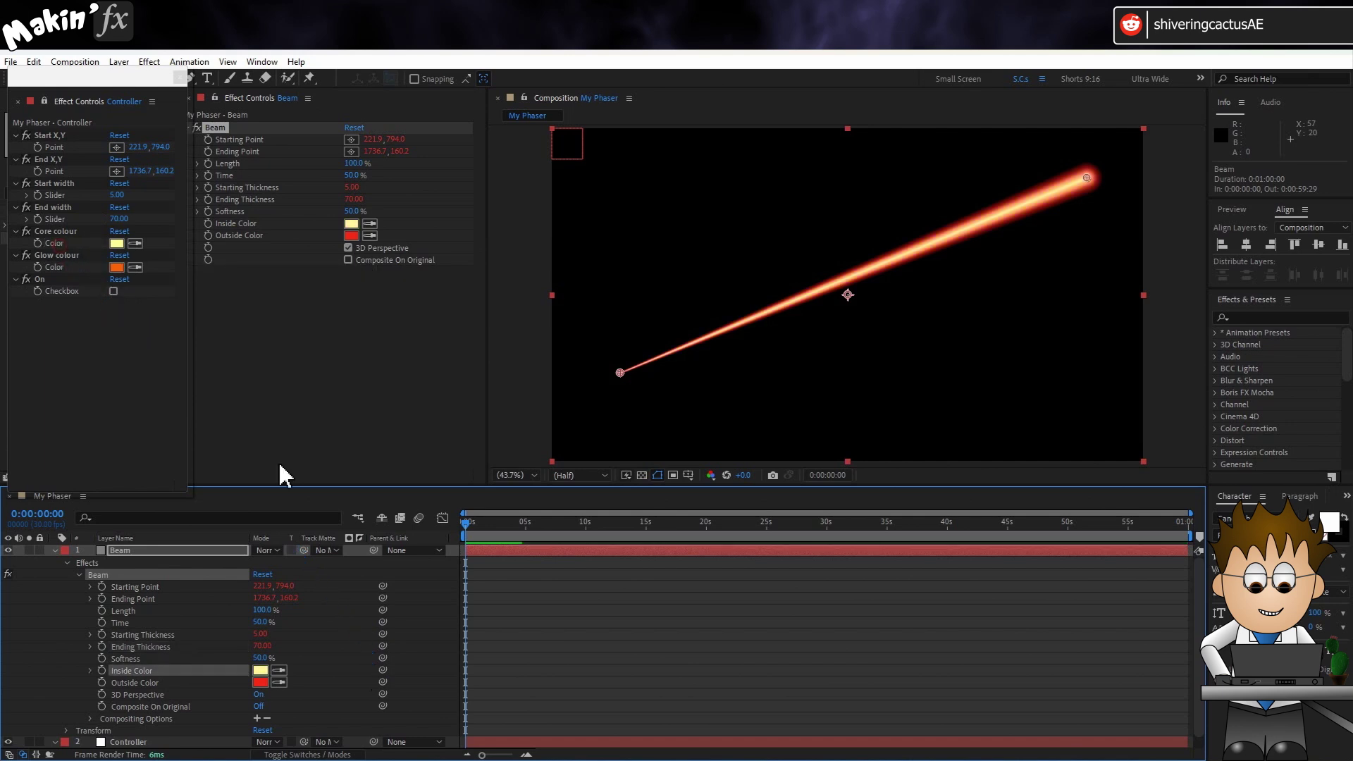
pyautogui.moveTo(385, 684); pyautogui.dragTo(76, 268)
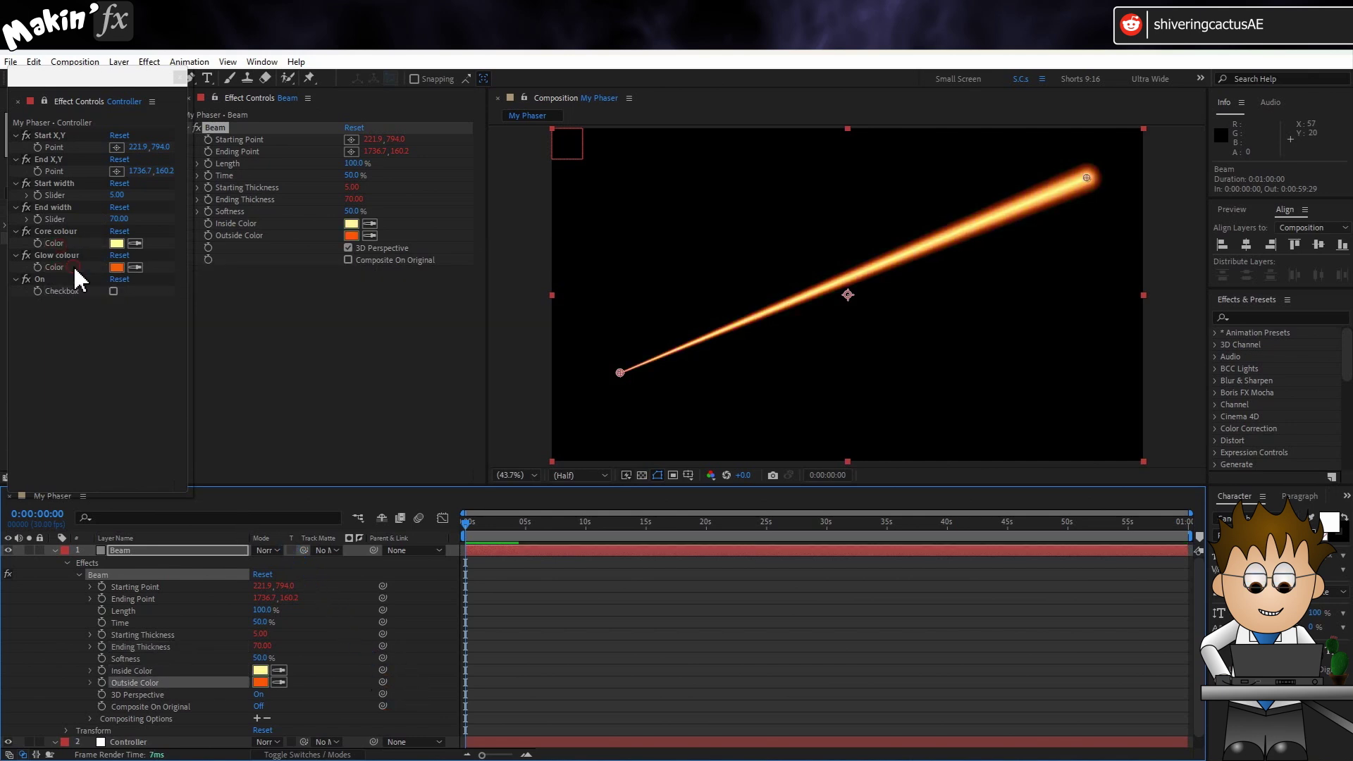
# Step: Reposition the Controller's Start X,Y point to about 210, 421 and its End X,Y point to about 1606, 680
pyautogui.click(117, 147)
pyautogui.click(617, 258)
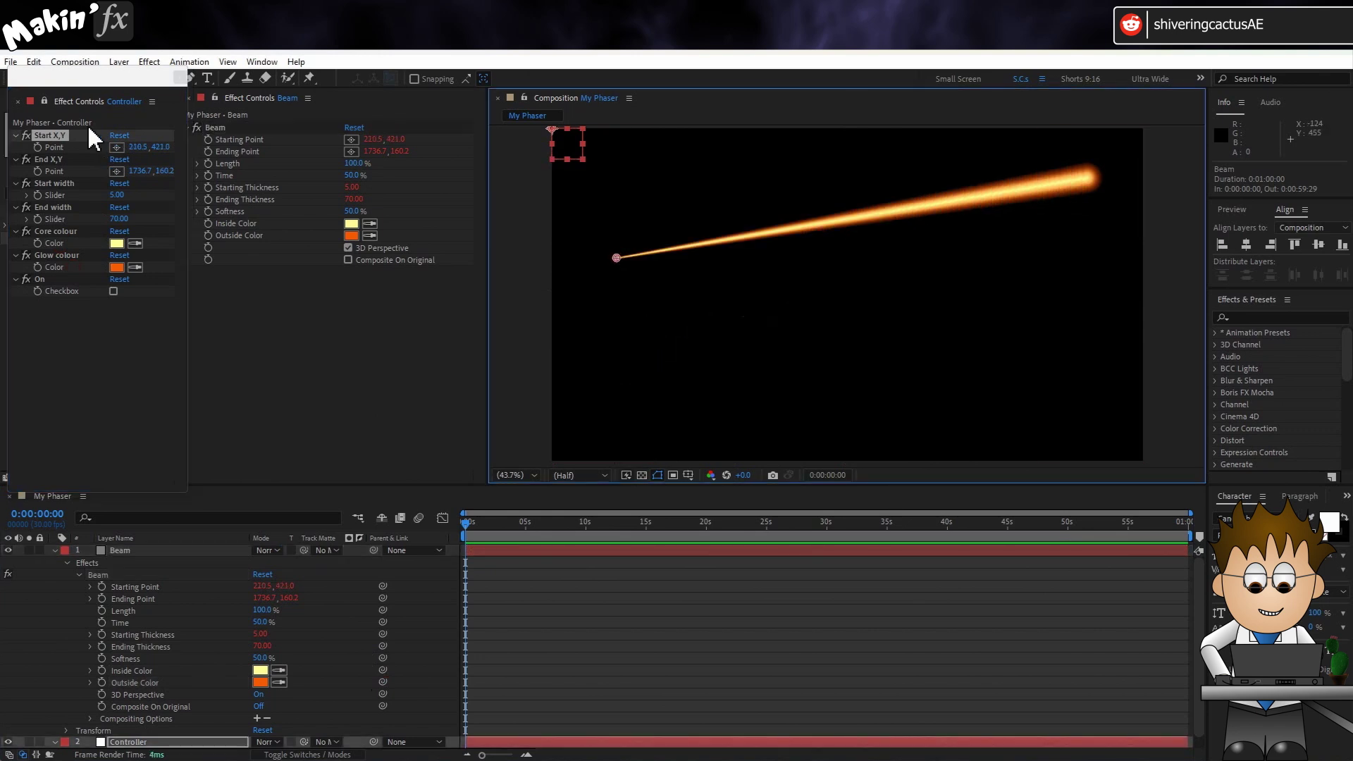
pyautogui.click(117, 171)
pyautogui.click(1042, 389)
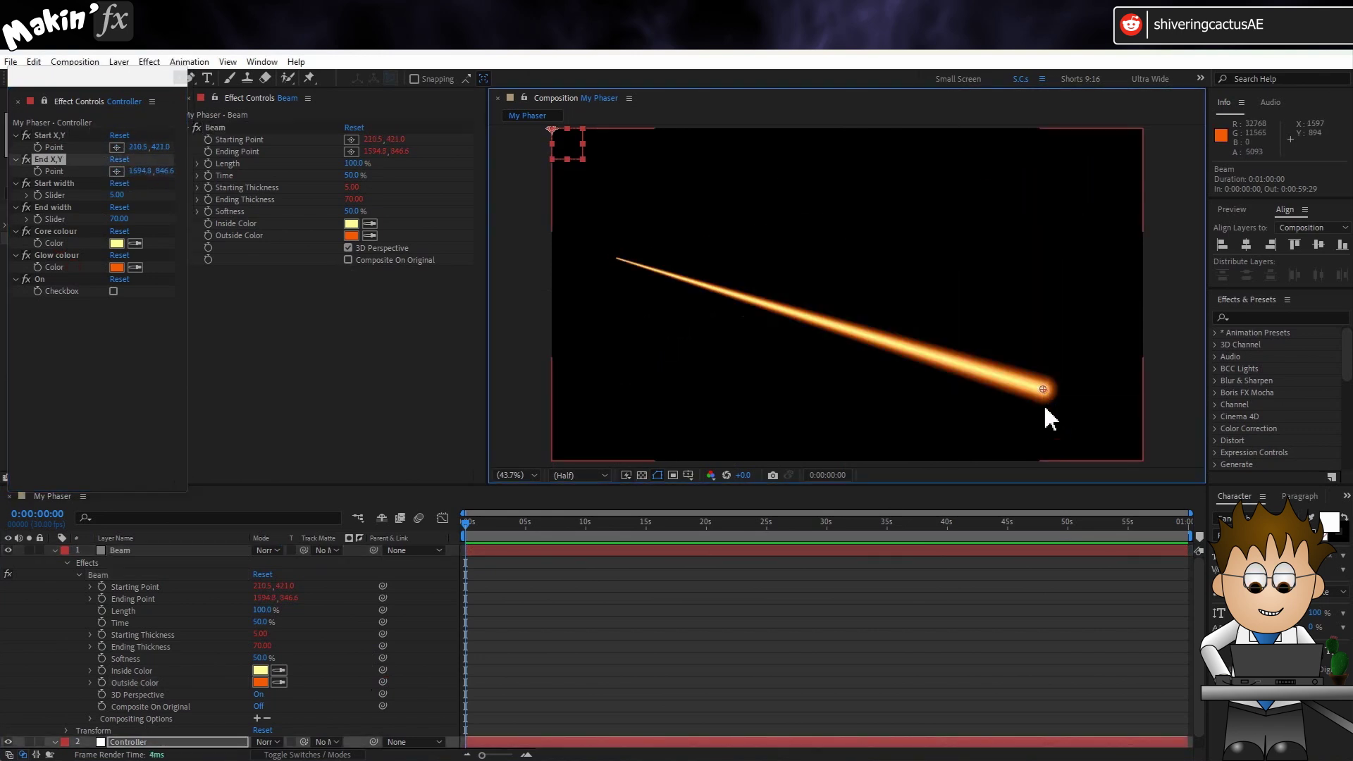
pyautogui.moveTo(1046, 391); pyautogui.dragTo(1048, 338)
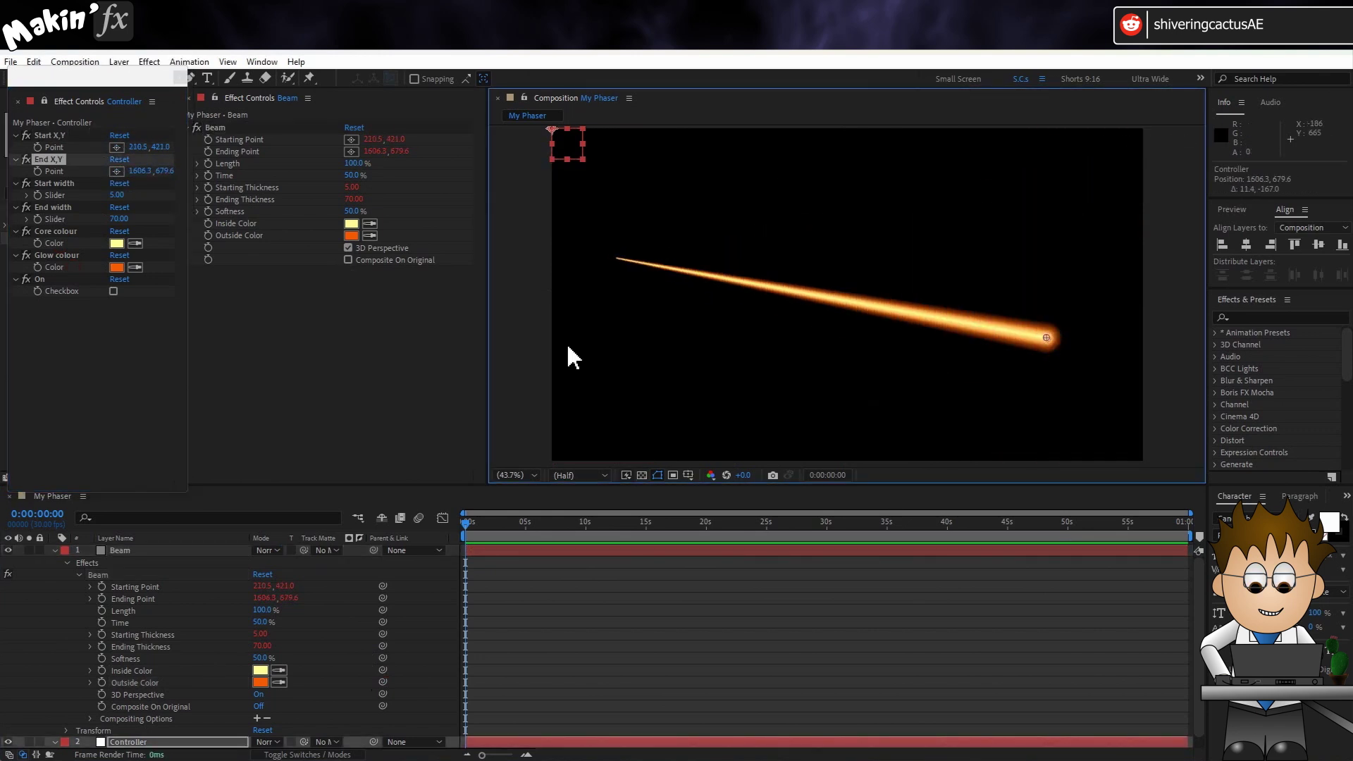
# Step: Set the Beam effect's Softness to 60%, and collapse the Beam layer's properties in the timeline
pyautogui.click(351, 211)
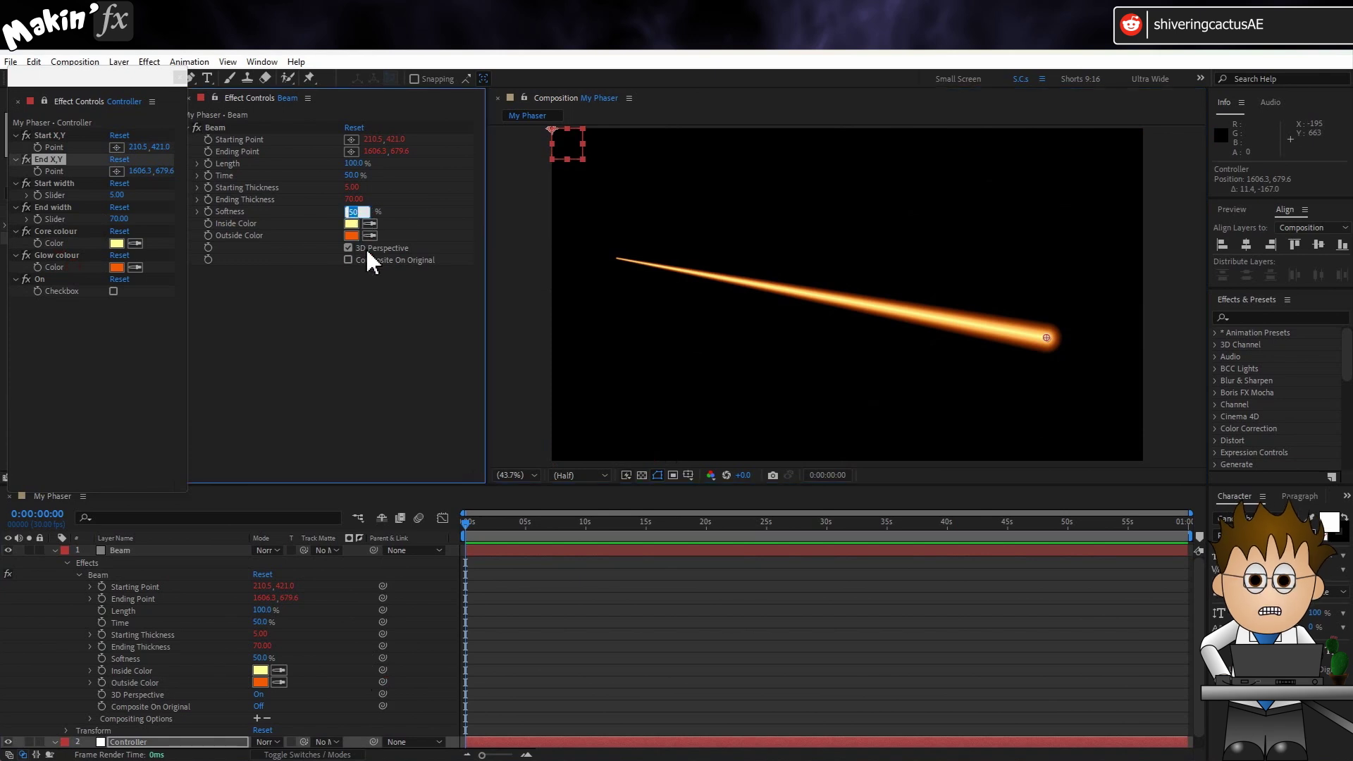
pyautogui.press('Return')
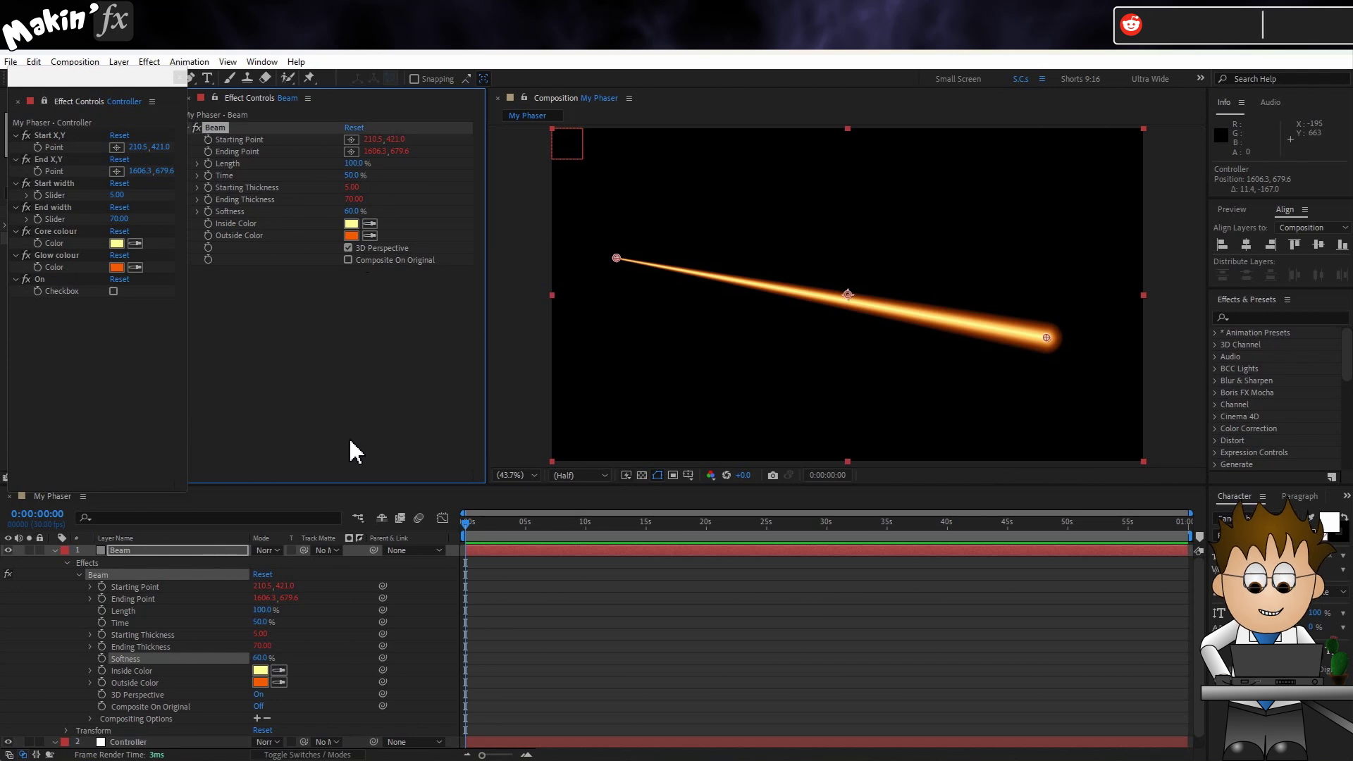
pyautogui.click(55, 551)
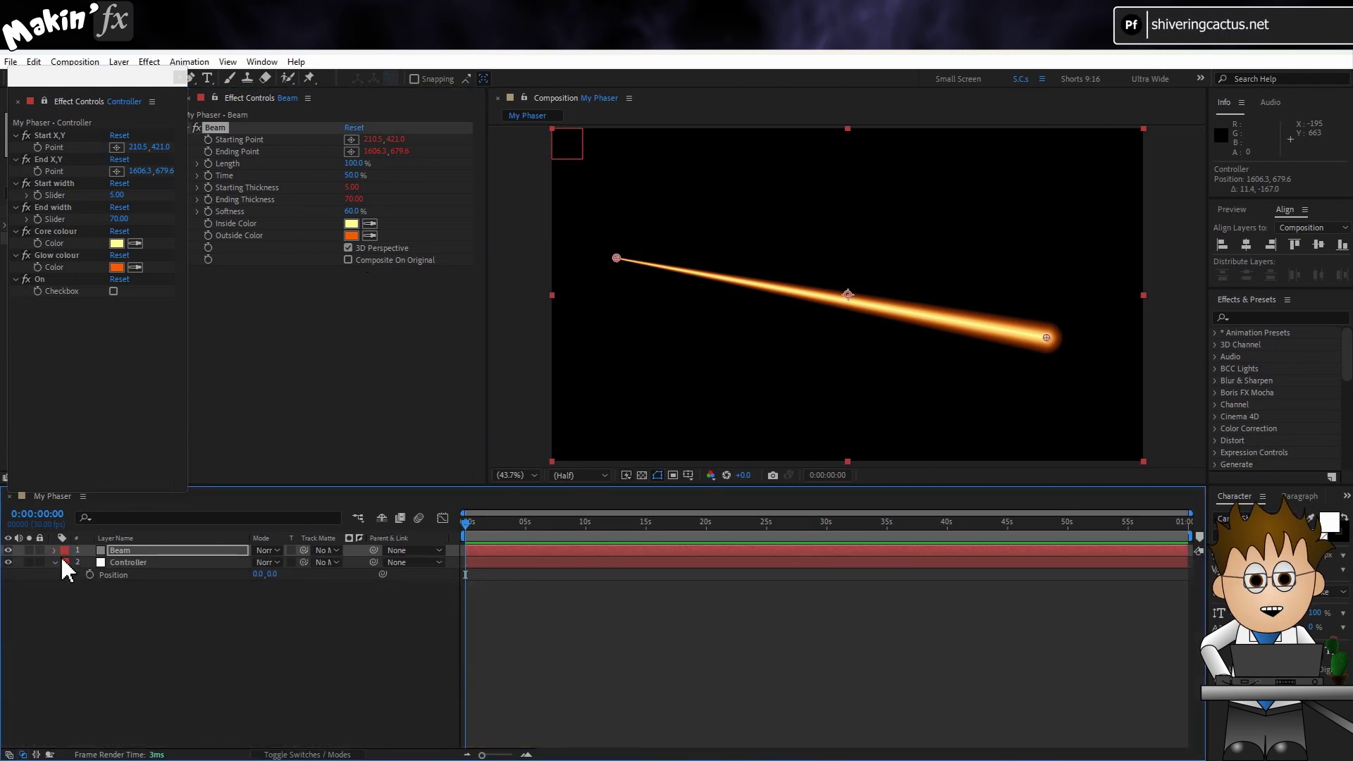
pyautogui.click(200, 610)
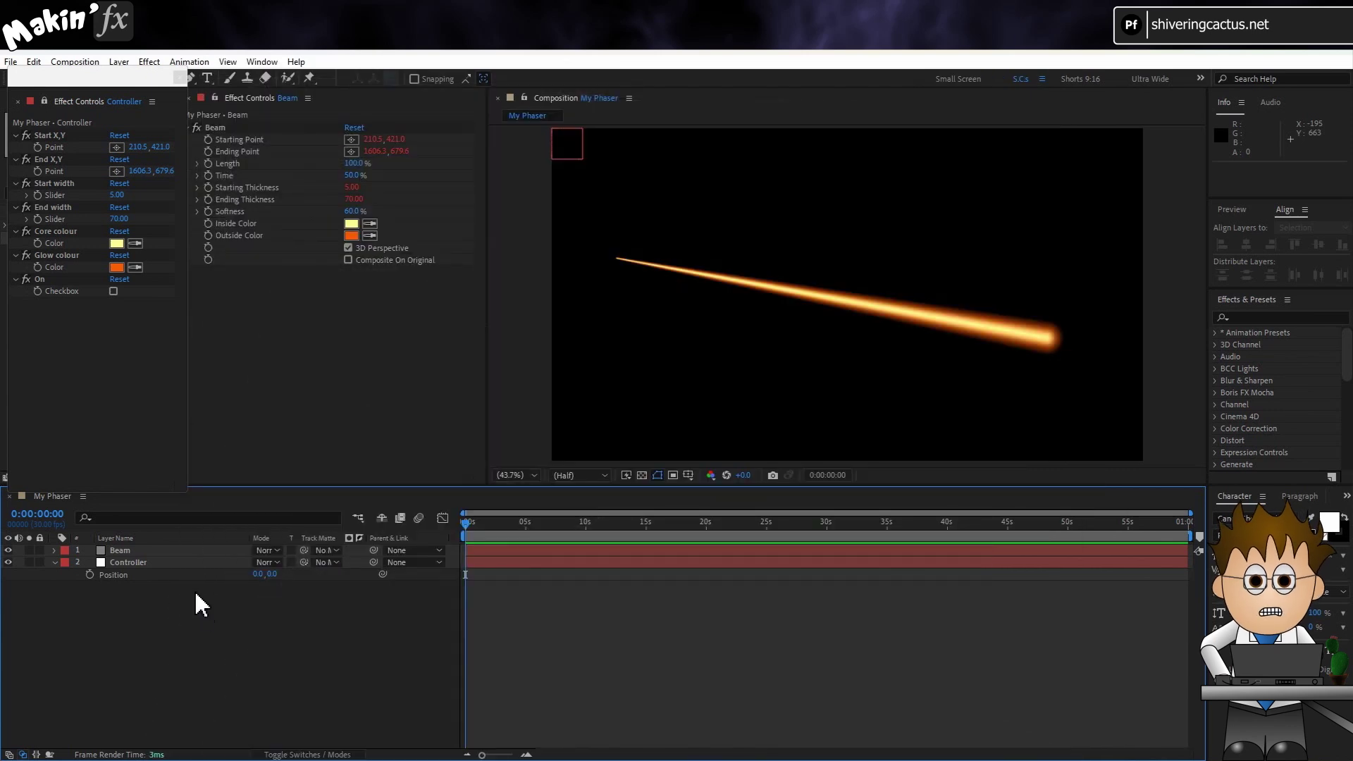
# Step: Shorten the floating Controller effect controls to fit their contents and shift them slightly down, clear of the main menus
pyautogui.moveTo(166, 502); pyautogui.dragTo(164, 326)
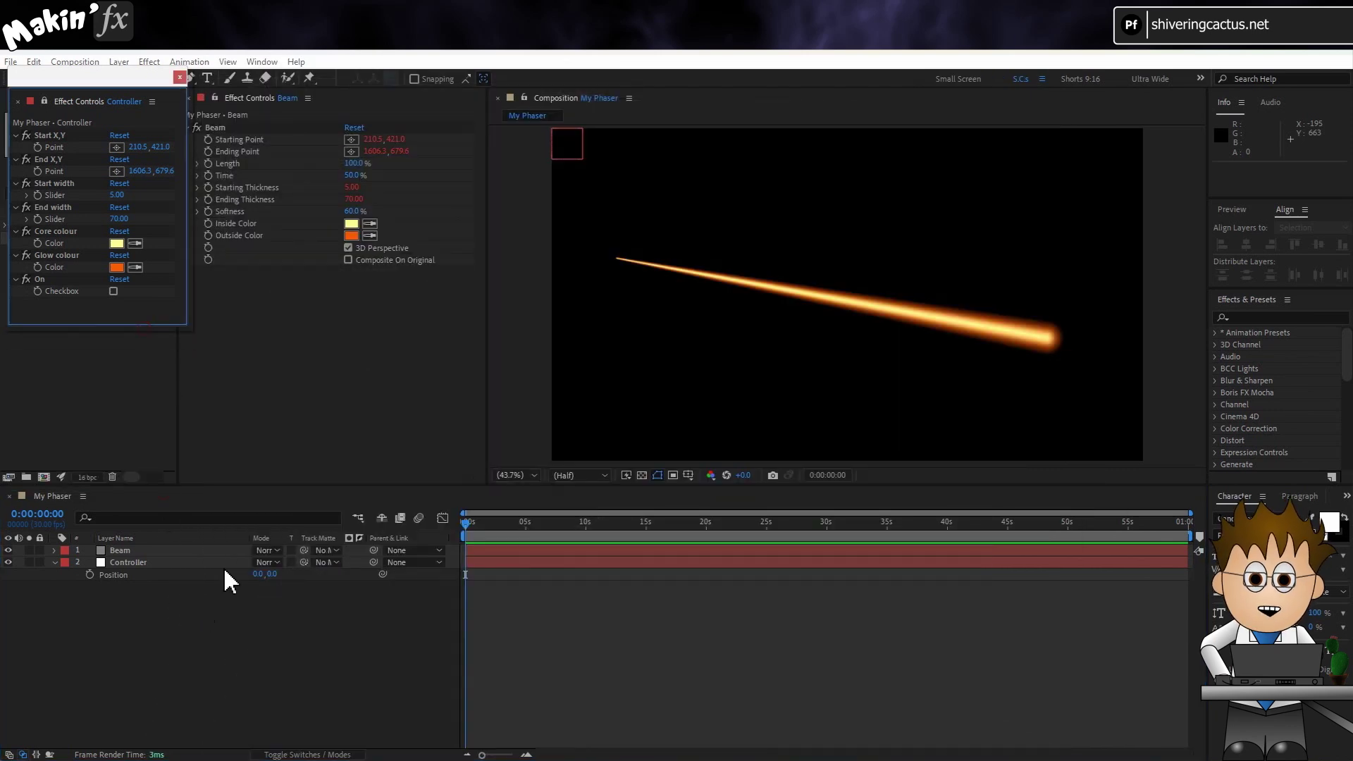
pyautogui.click(228, 610)
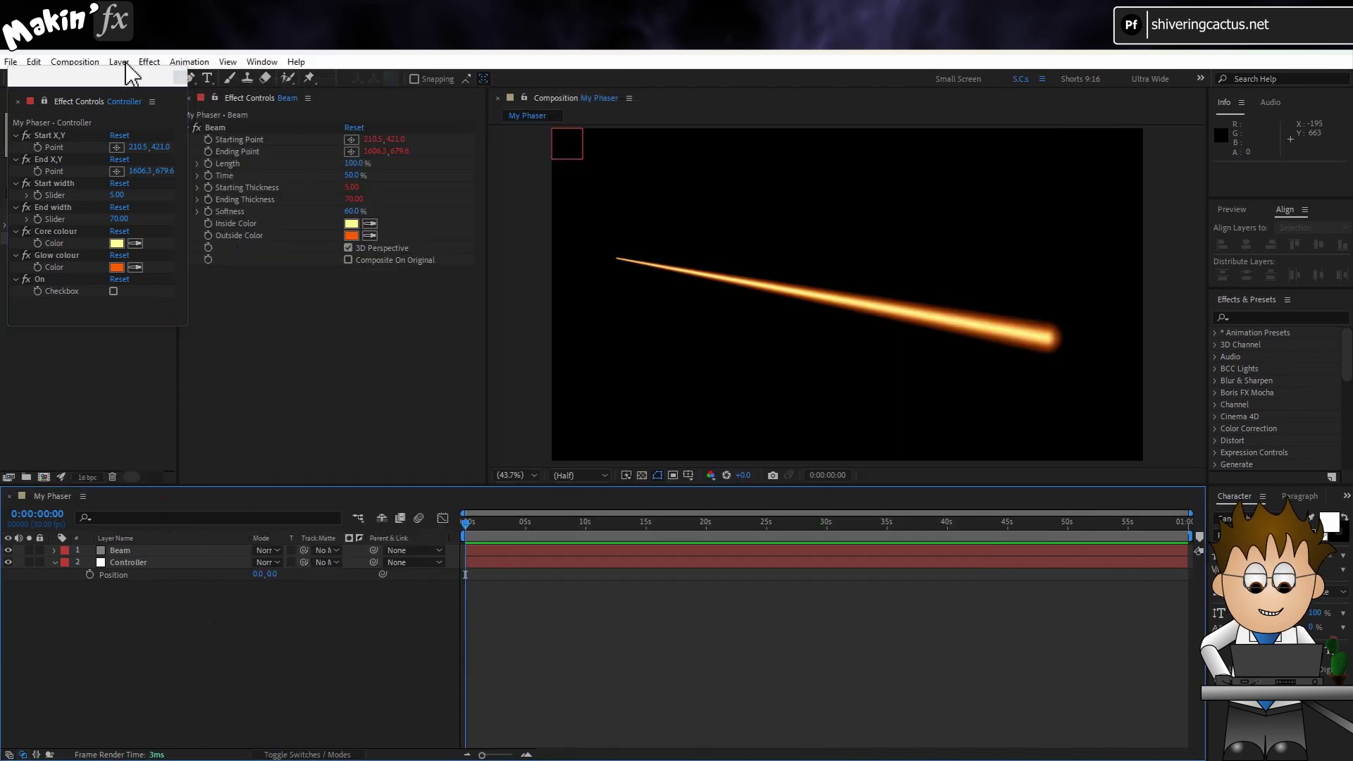
pyautogui.moveTo(121, 82); pyautogui.dragTo(121, 100)
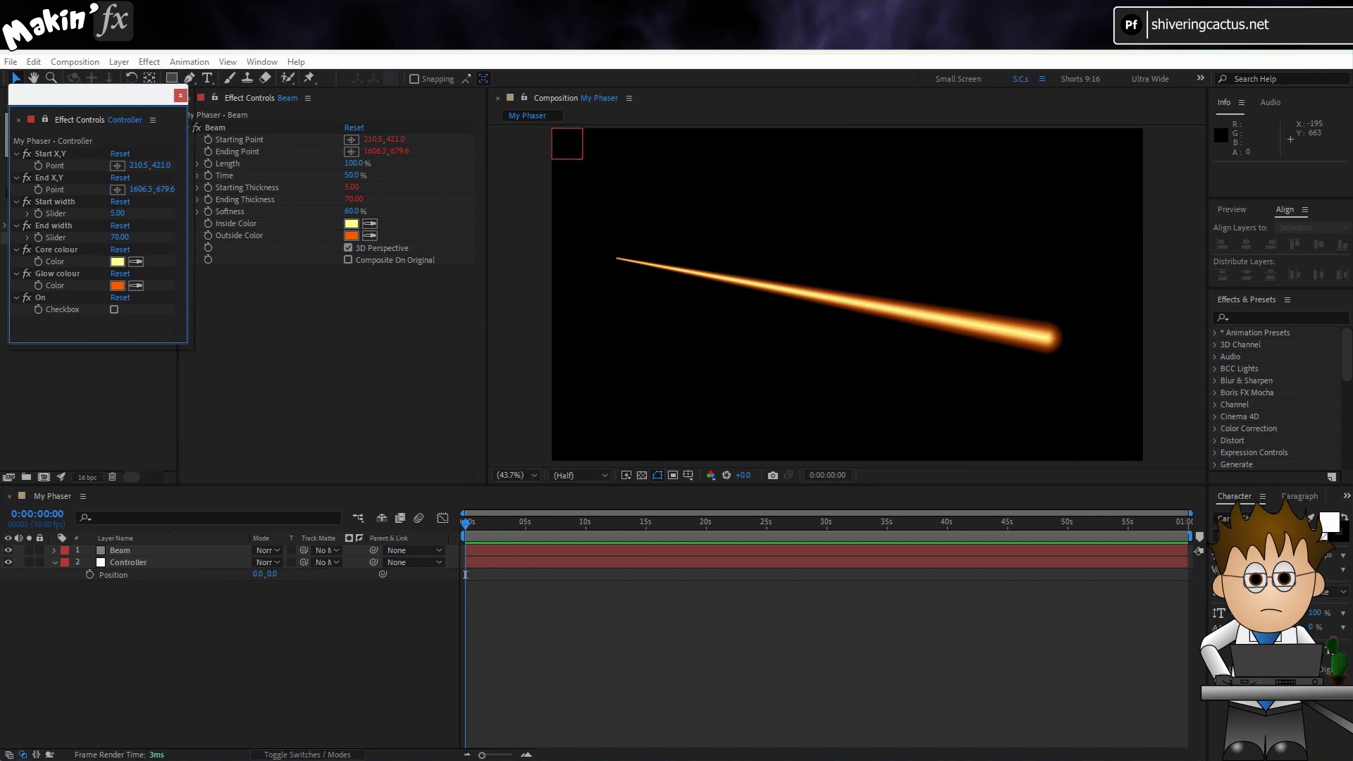
# Step: Create a grey solid layer 4000 px wide and 200 px high and rename it "Plasma"
pyautogui.click(119, 61)
pyautogui.moveTo(141, 82)
pyautogui.click(367, 94)
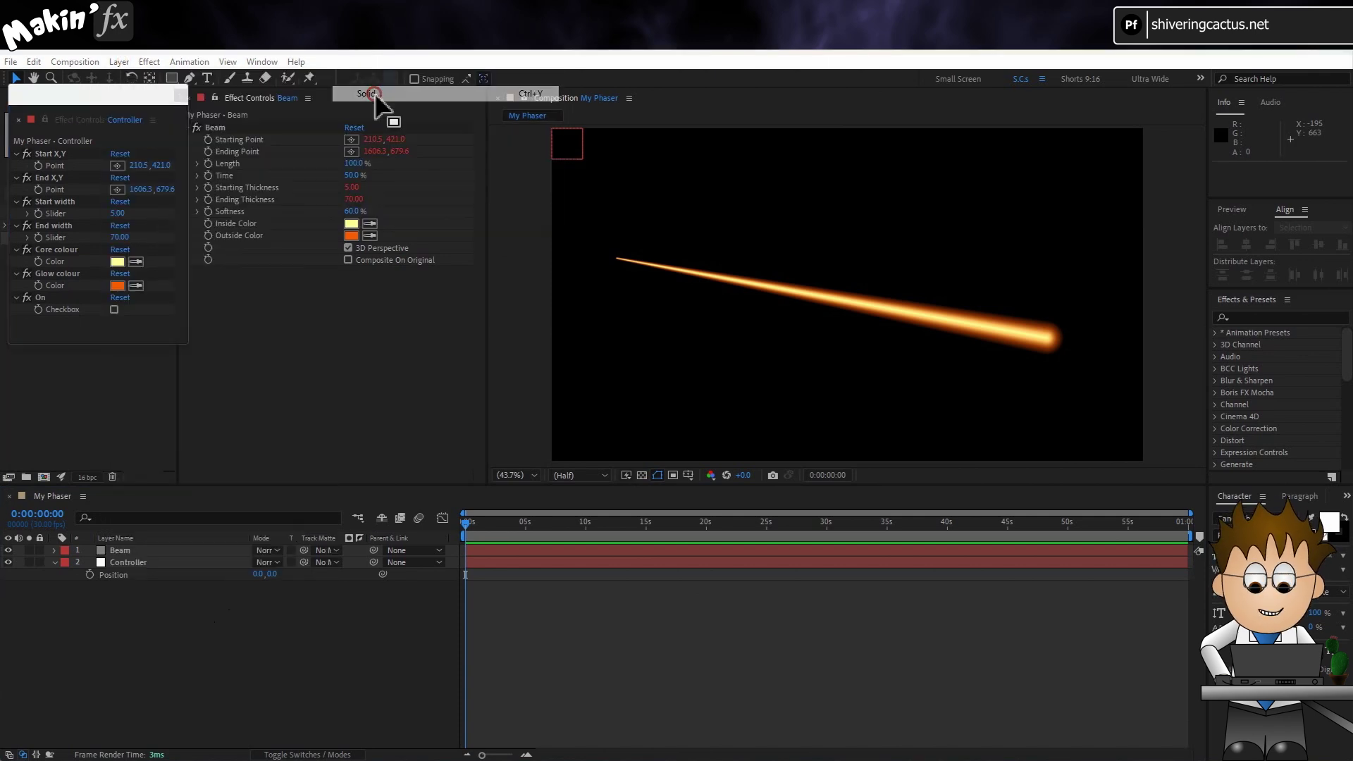
pyautogui.press('Tab')
pyautogui.write('40')
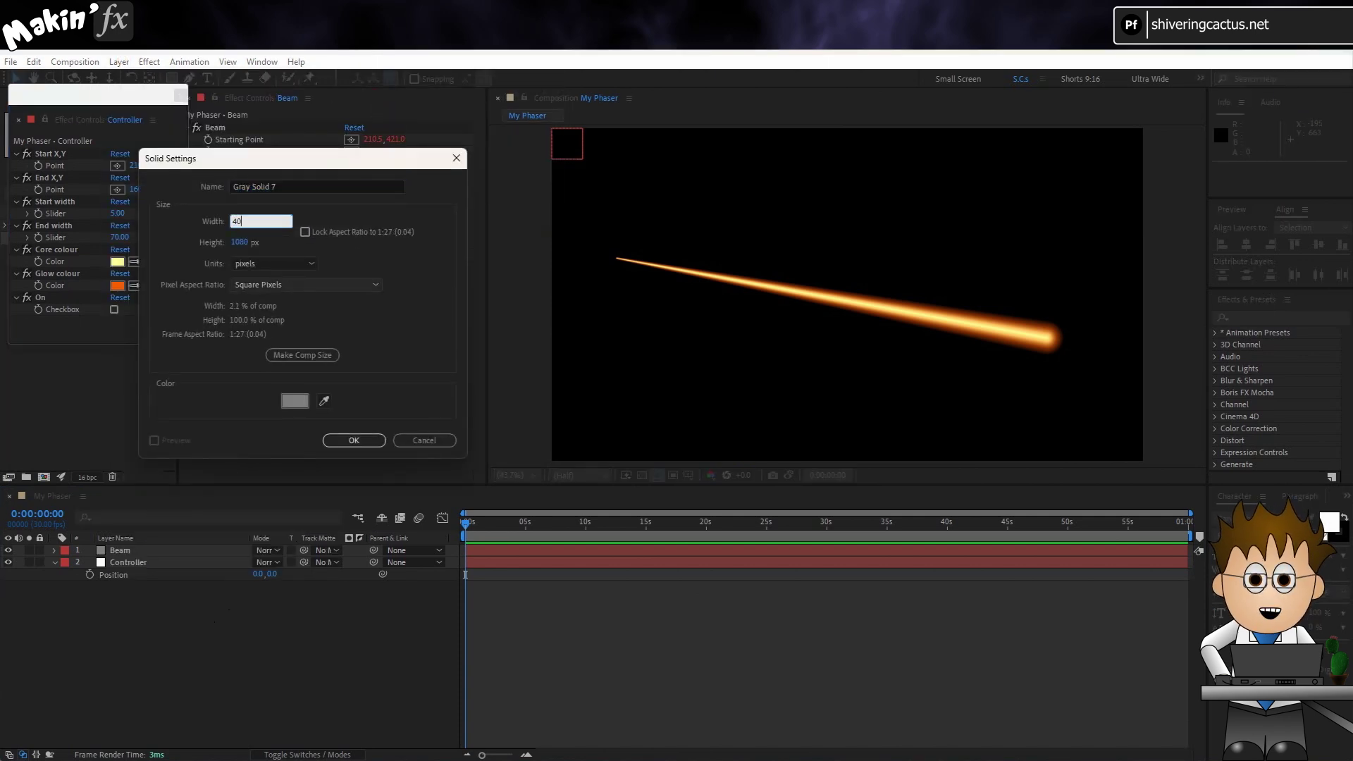
pyautogui.write('00')
pyautogui.press('Tab')
pyautogui.write('200')
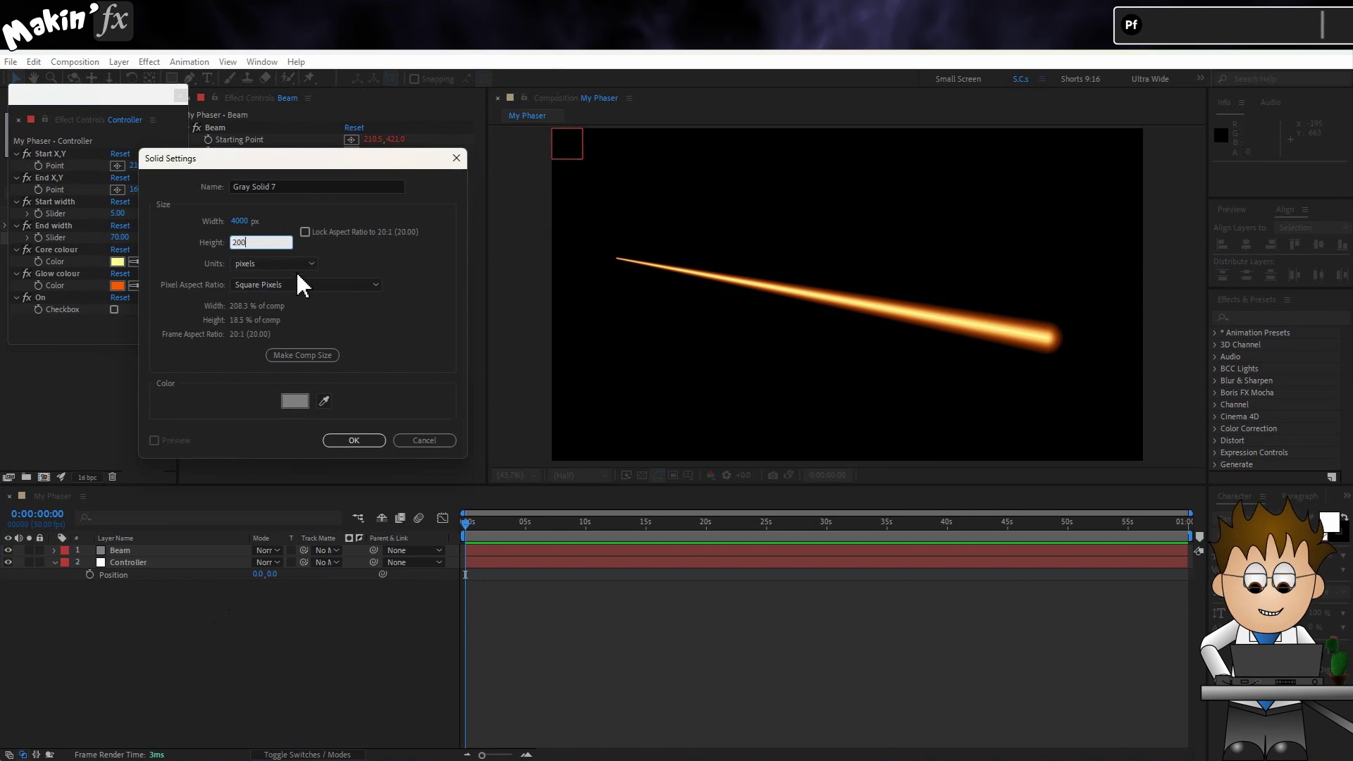
pyautogui.click(347, 441)
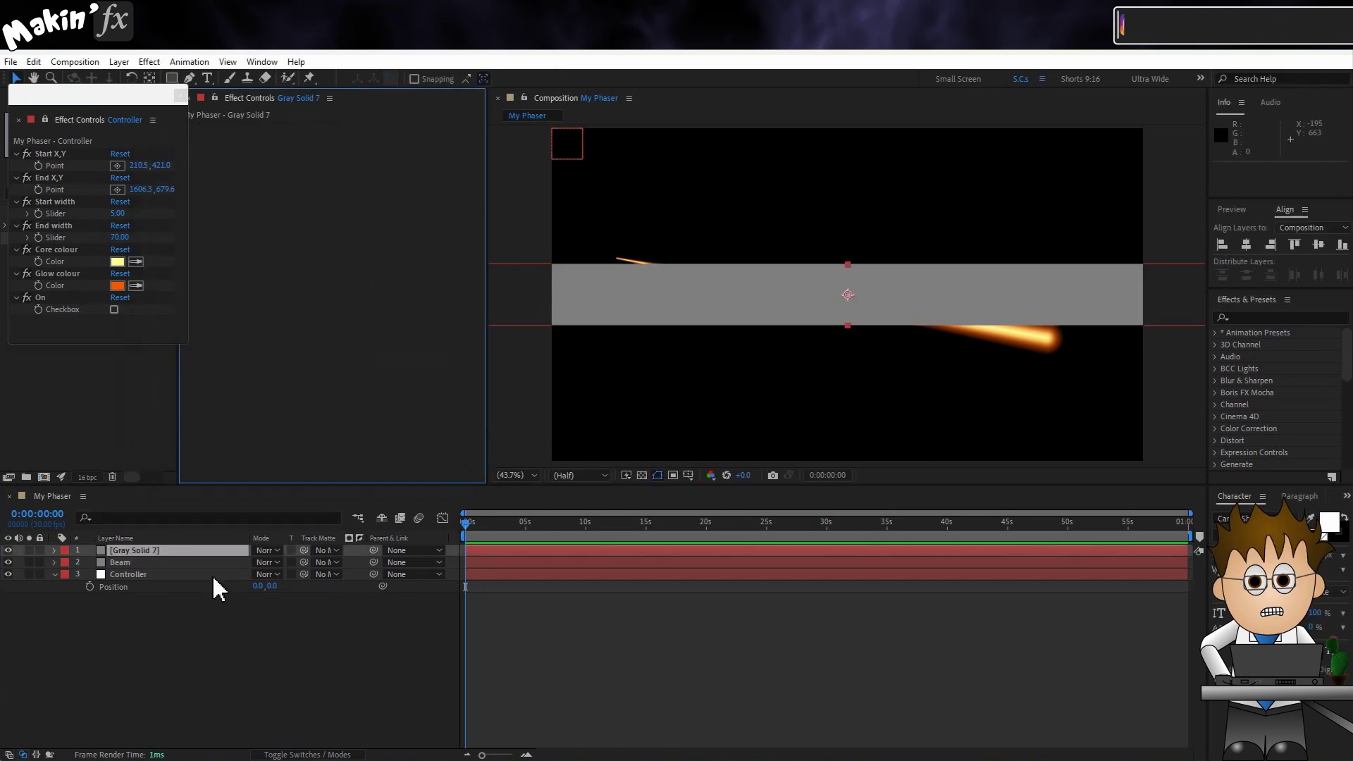
pyautogui.press('Return')
pyautogui.write('Plasma')
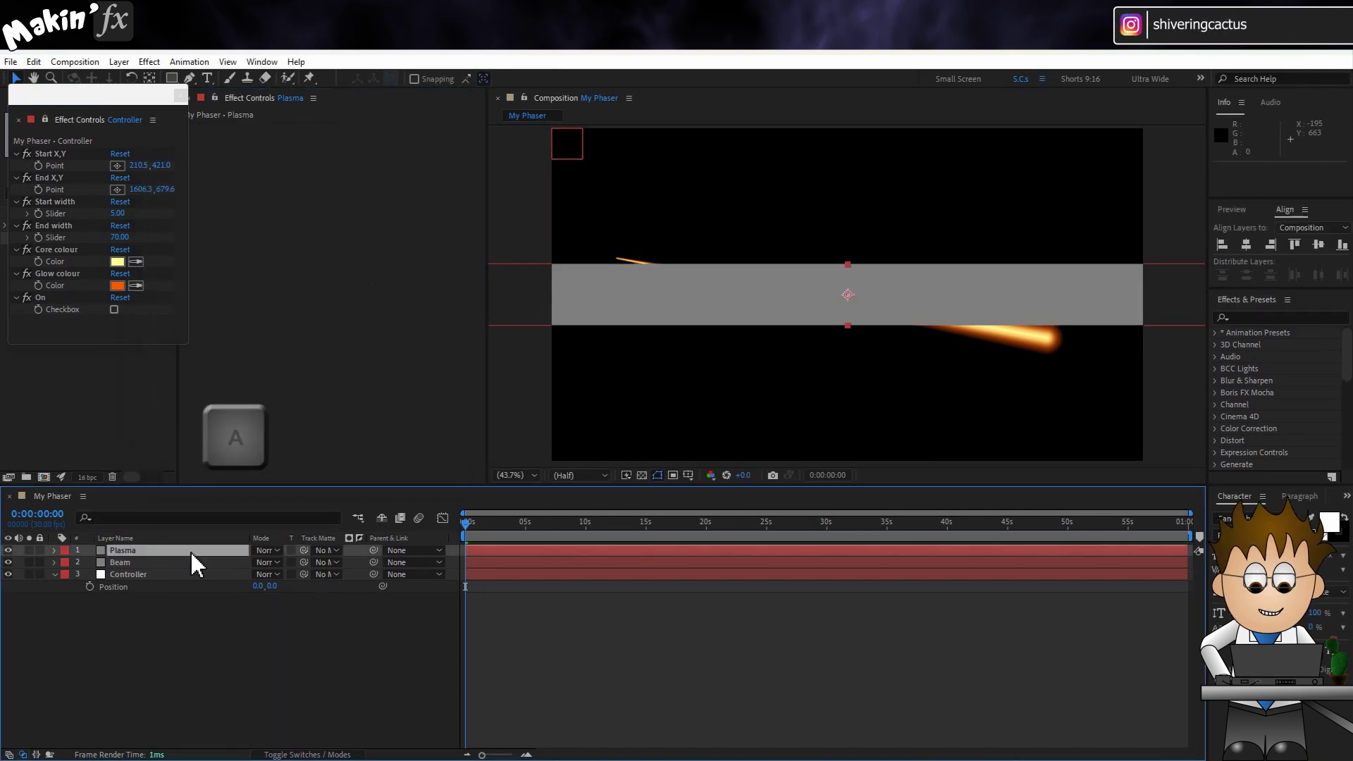
# Step: Set the horizontal Anchor Point value of the Plasma layer to 300
pyautogui.write('a')
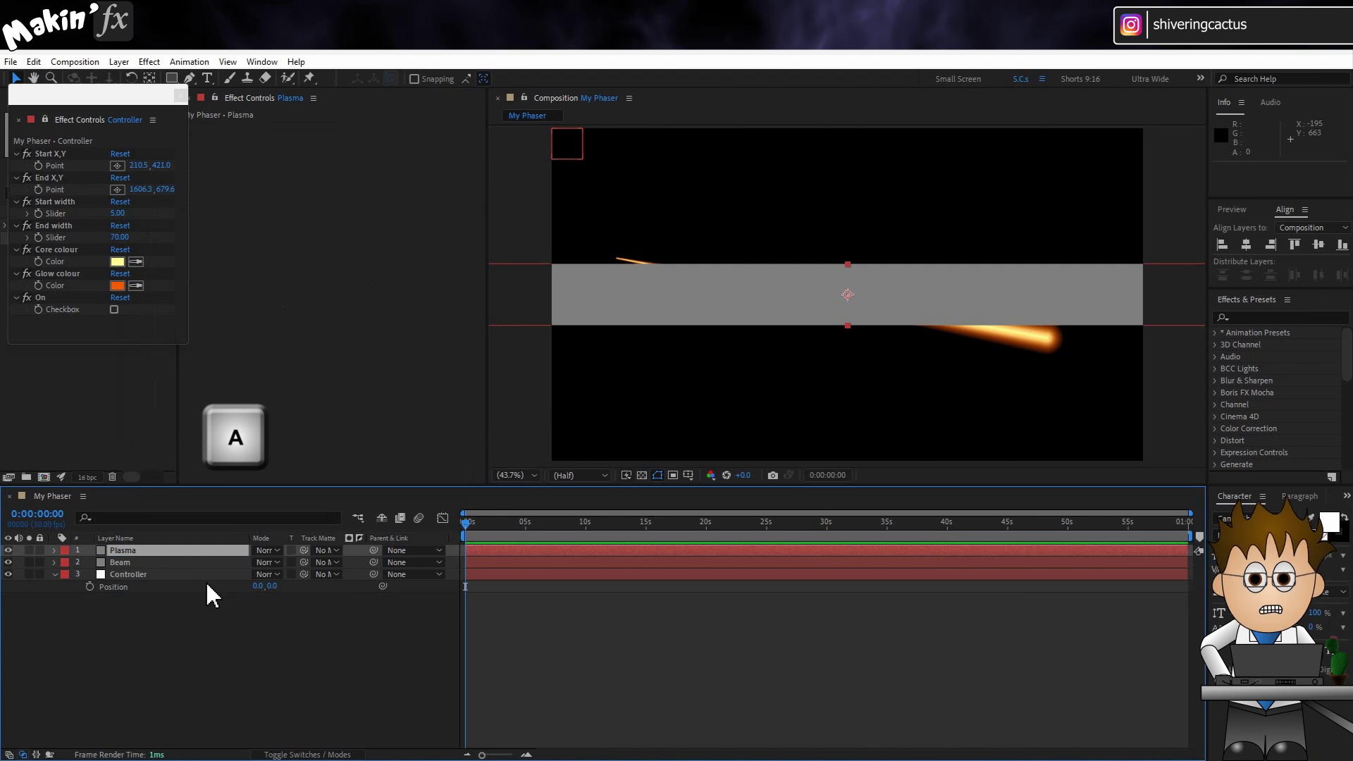
pyautogui.write('a')
pyautogui.click(265, 562)
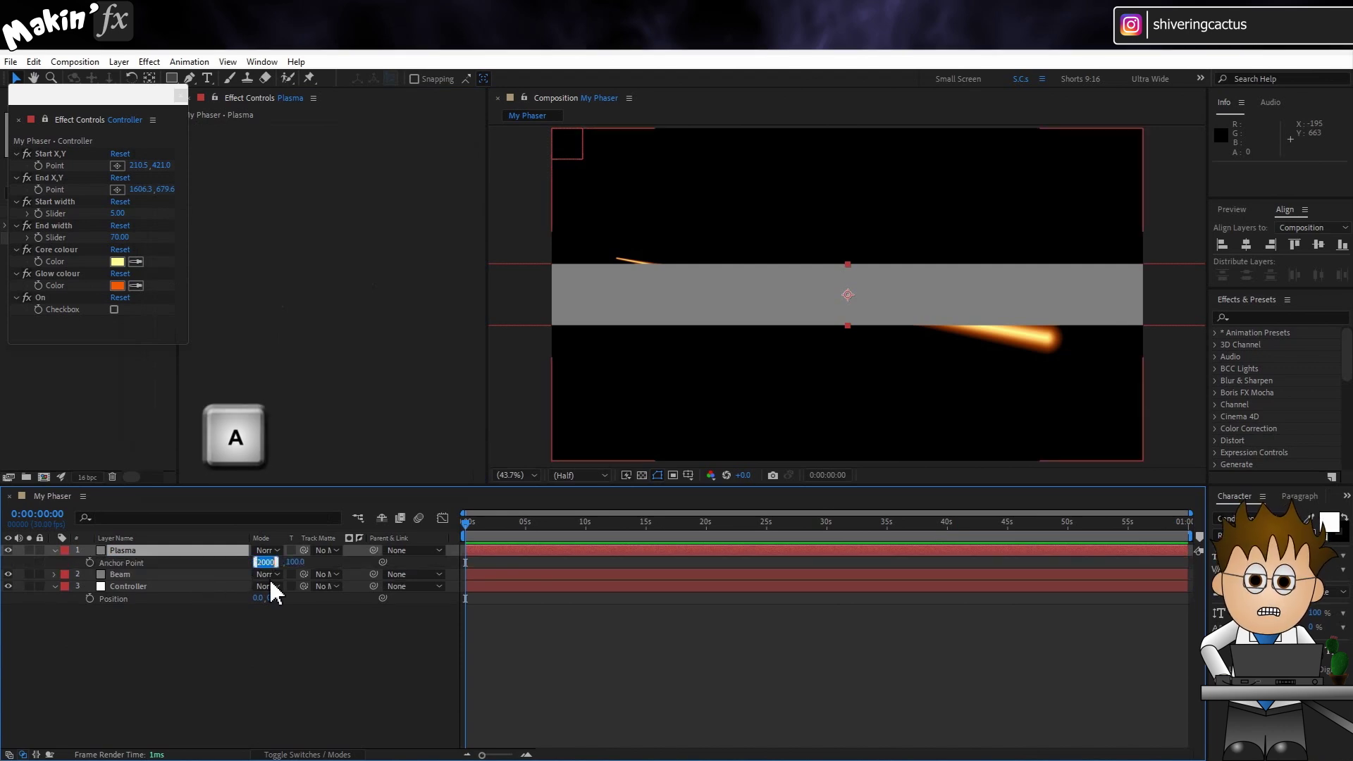
pyautogui.write('300')
pyautogui.press('Return')
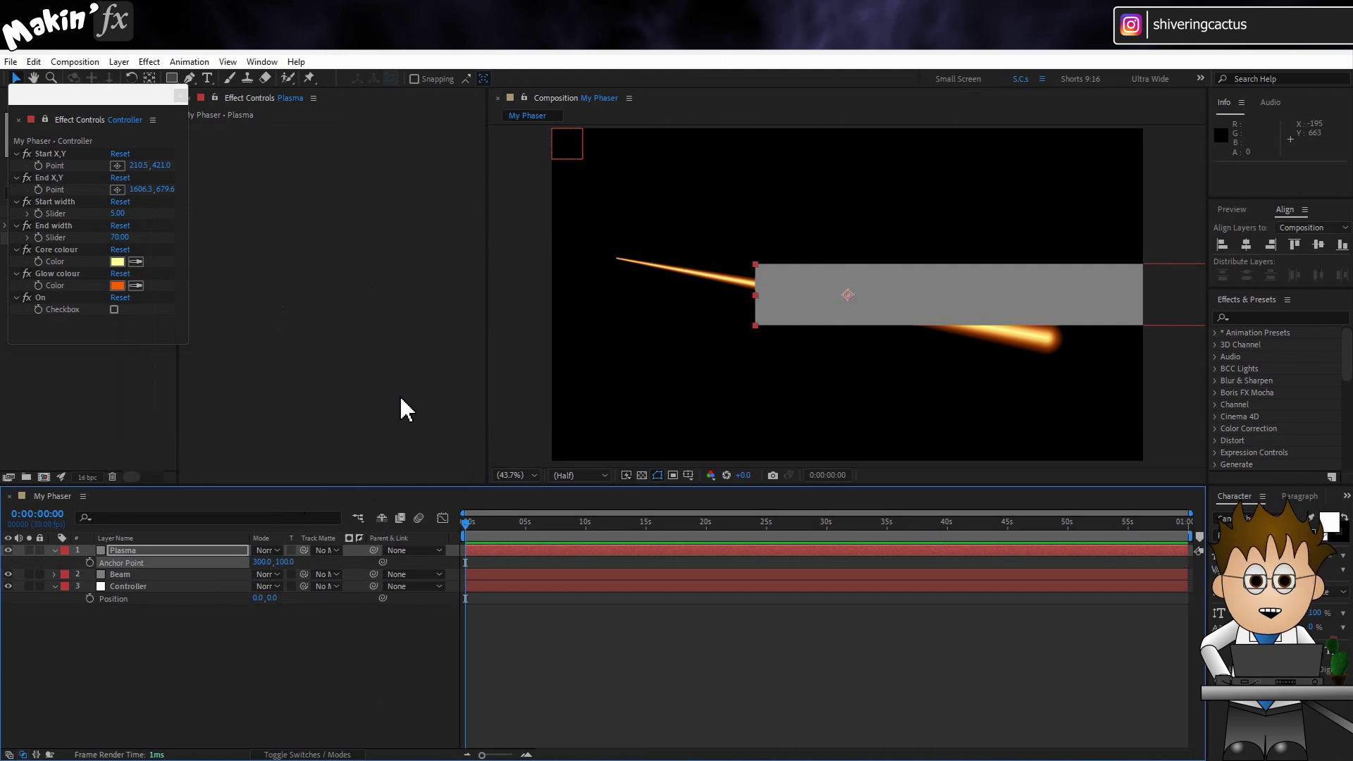
# Step: Apply the Noise & Grain category's Turbulent Noise effect to the Plasma layer and set its Fractal Type to Swirly
pyautogui.click(199, 550)
pyautogui.click(149, 61)
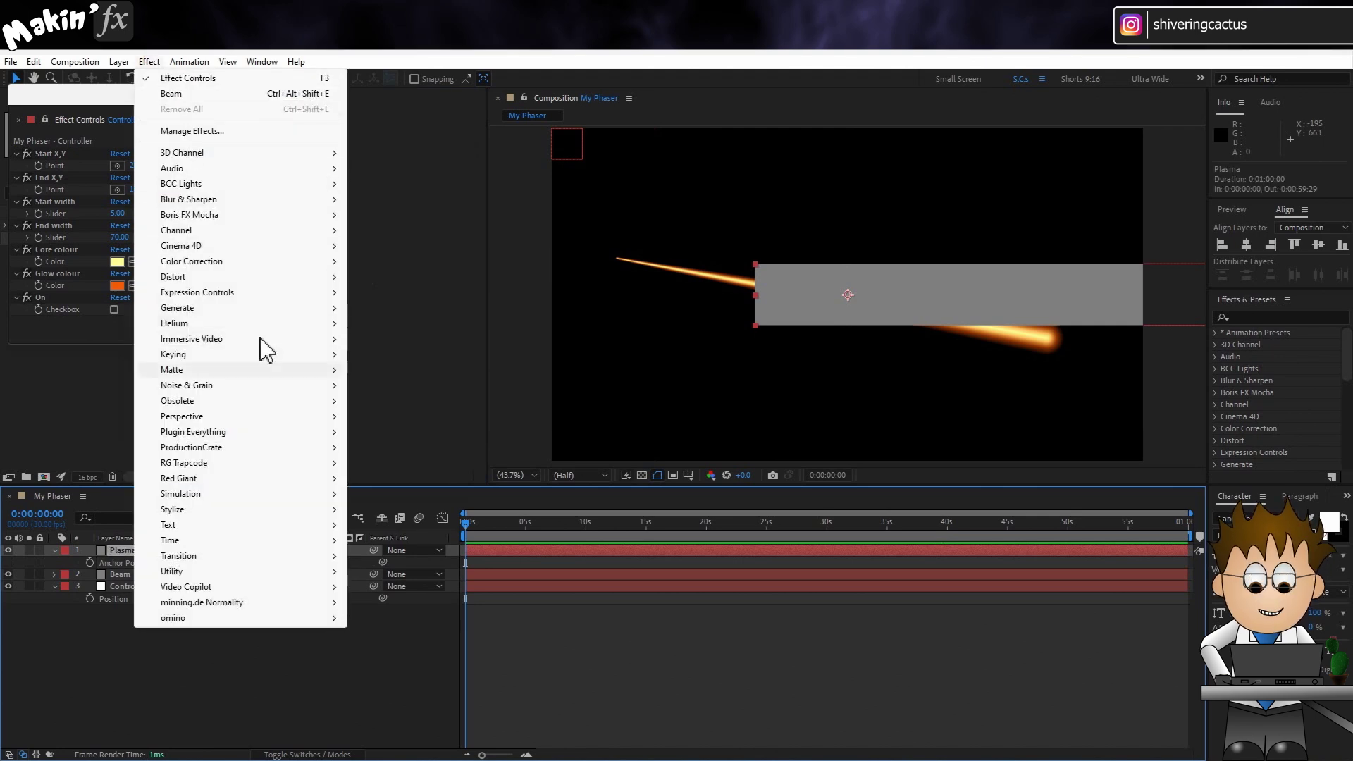
pyautogui.moveTo(251, 386)
pyautogui.click(452, 554)
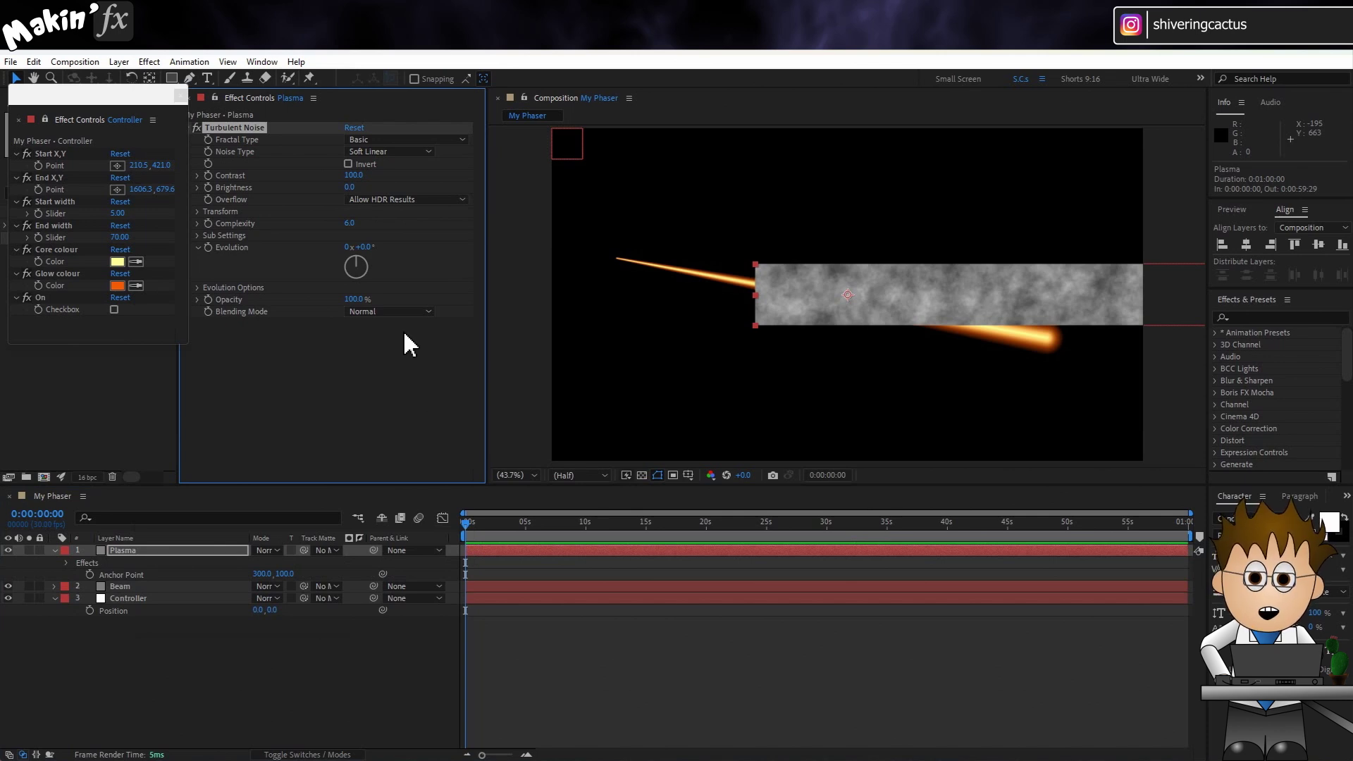
pyautogui.click(423, 140)
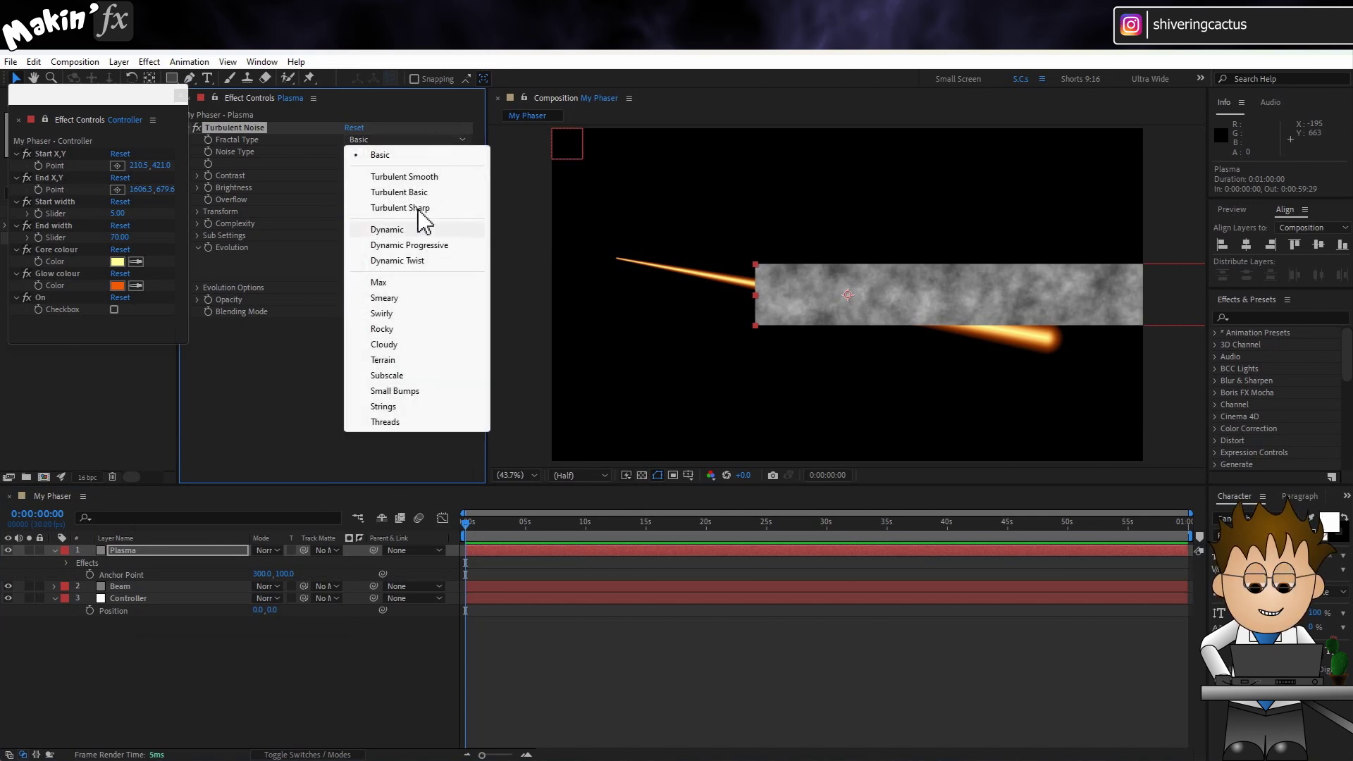
pyautogui.click(416, 310)
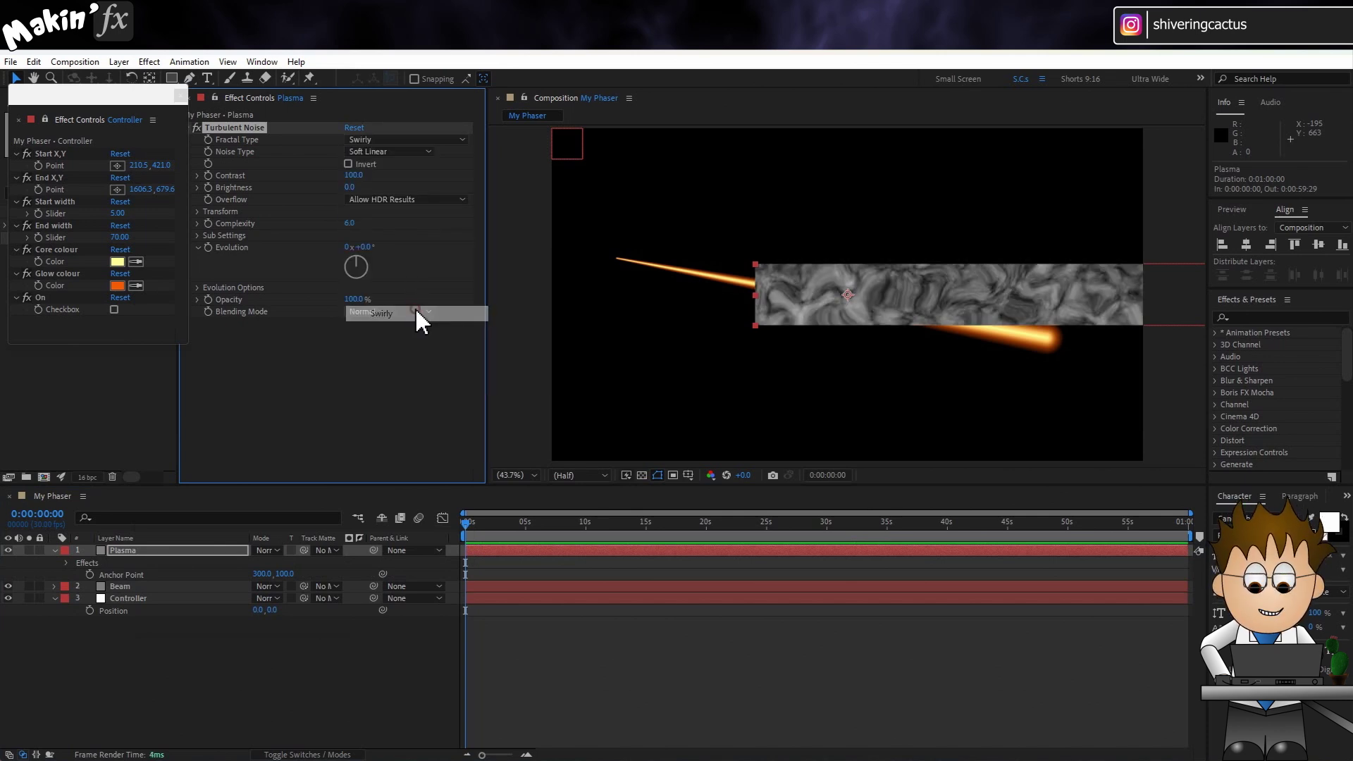
# Step: Add the expression [time*1000,0] to Turbulent Noise's Offset Turbulence and play a preview of the moving noise
pyautogui.click(197, 212)
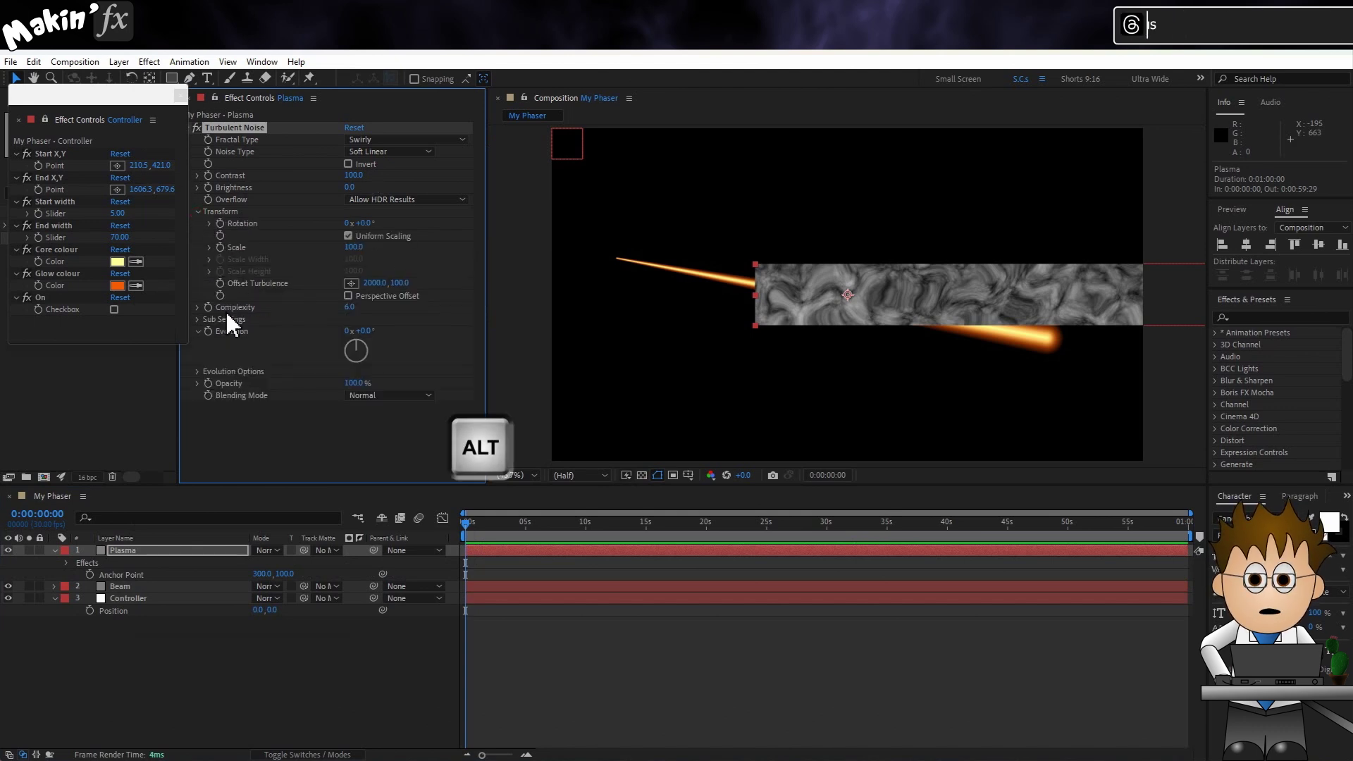
pyautogui.keyDown('alt'); pyautogui.click(222, 283); pyautogui.keyUp('alt')
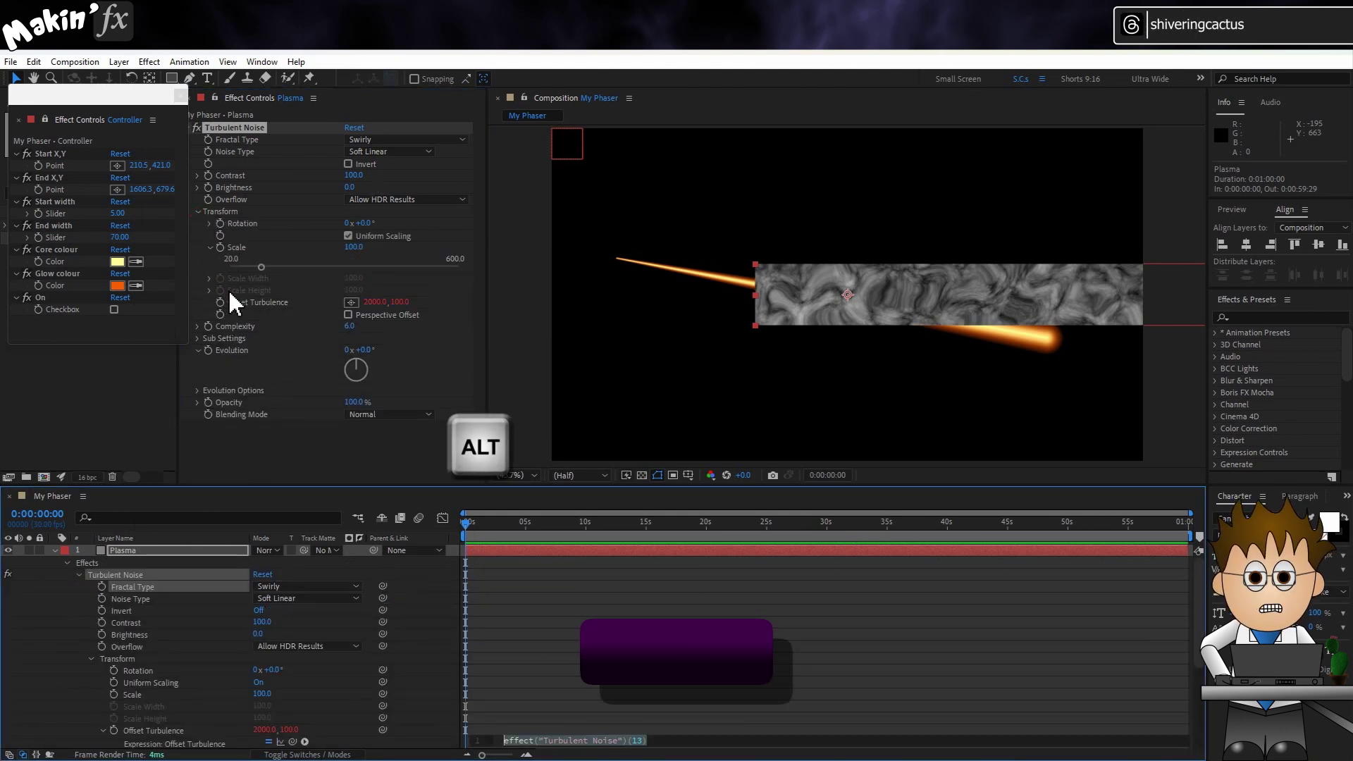
pyautogui.write('[')
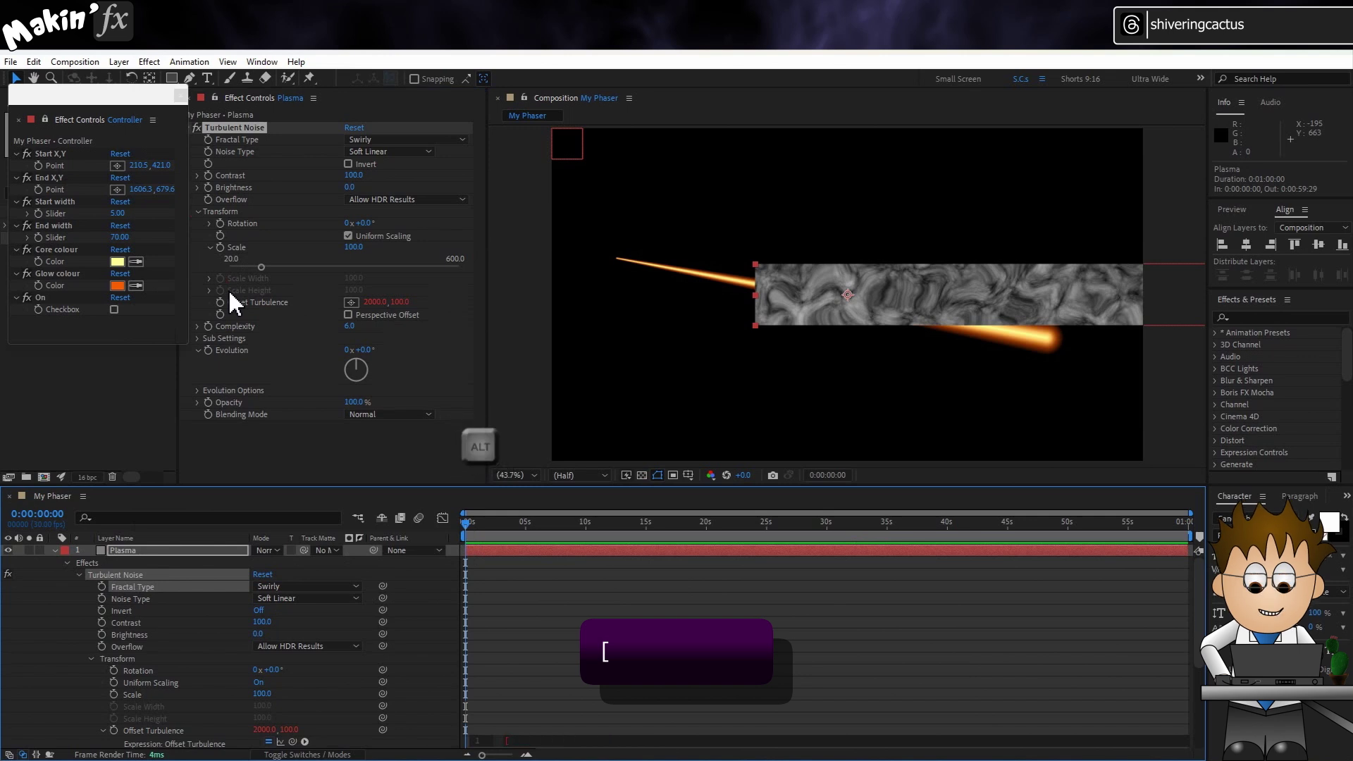
pyautogui.write('time*')
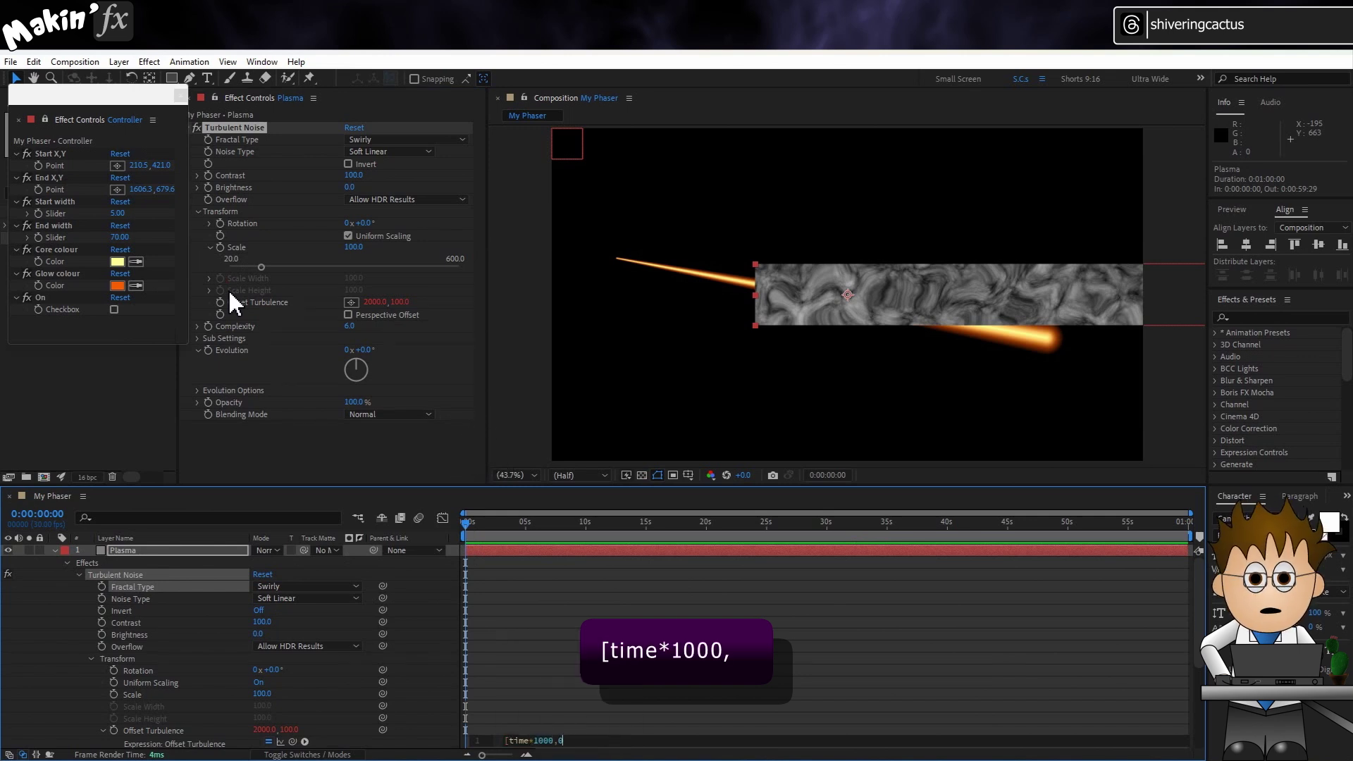
pyautogui.write('1000,0')
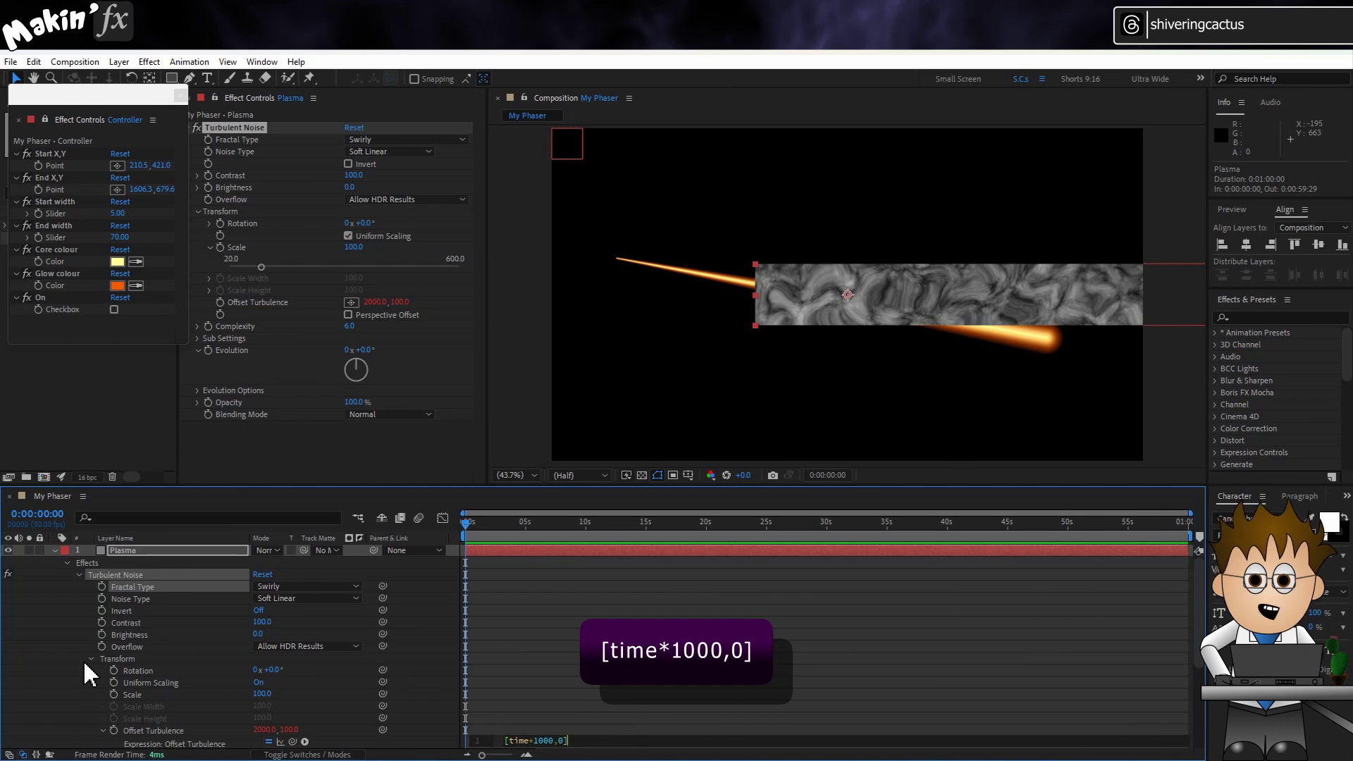
pyautogui.click(66, 670)
pyautogui.press('space')
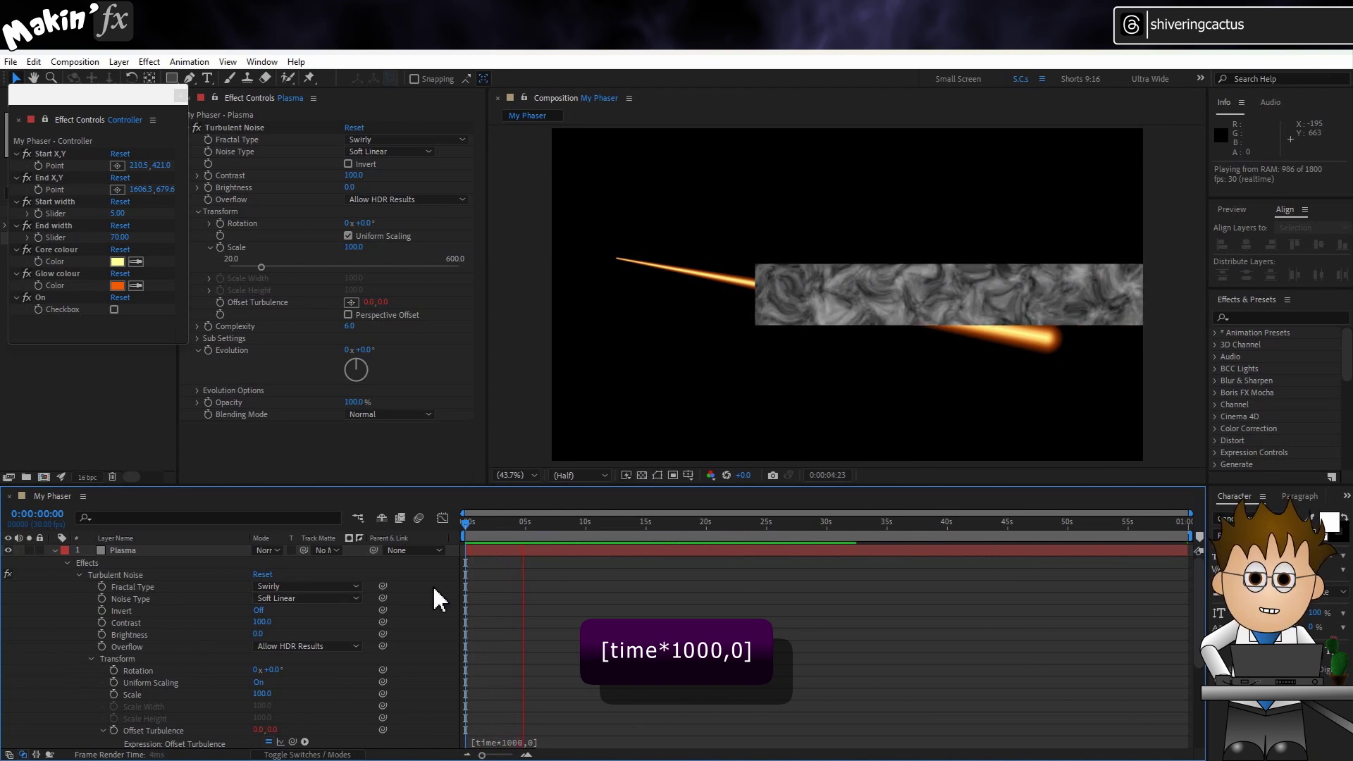
# Step: Add the expression time*2000 to the Evolution property of Plasma's Turbulent Noise effect and play a preview of the churning noise
pyautogui.click(487, 534)
pyautogui.moveTo(485, 533); pyautogui.dragTo(450, 530)
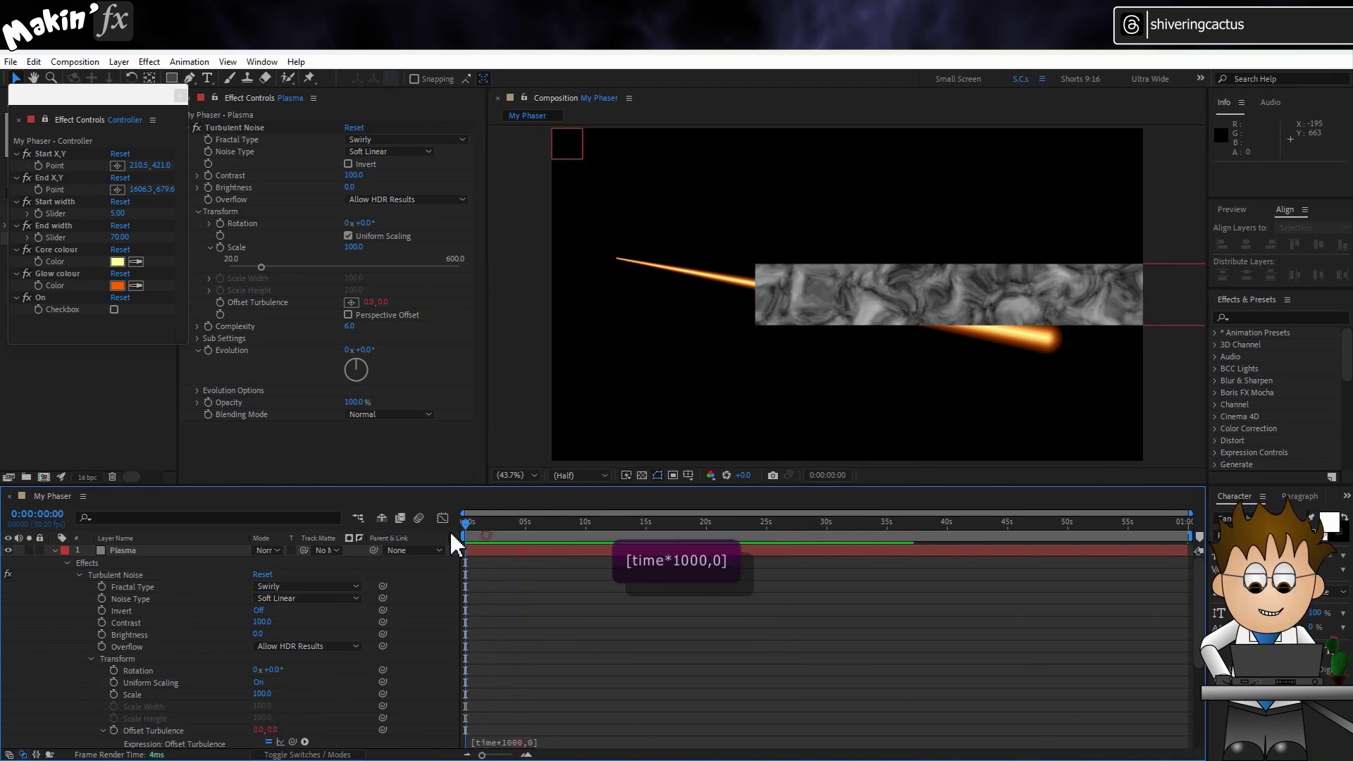
pyautogui.click(176, 550)
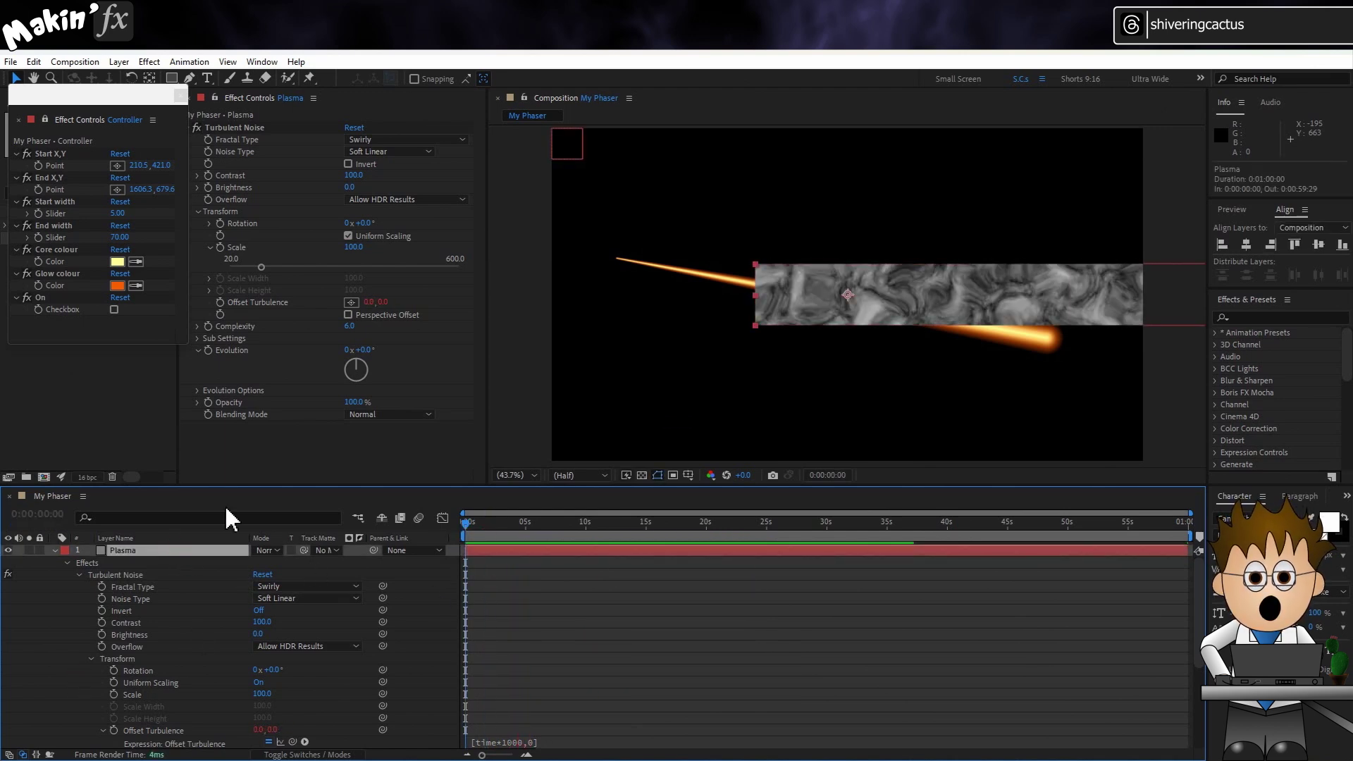
pyautogui.keyDown('alt'); pyautogui.click(209, 353); pyautogui.keyUp('alt')
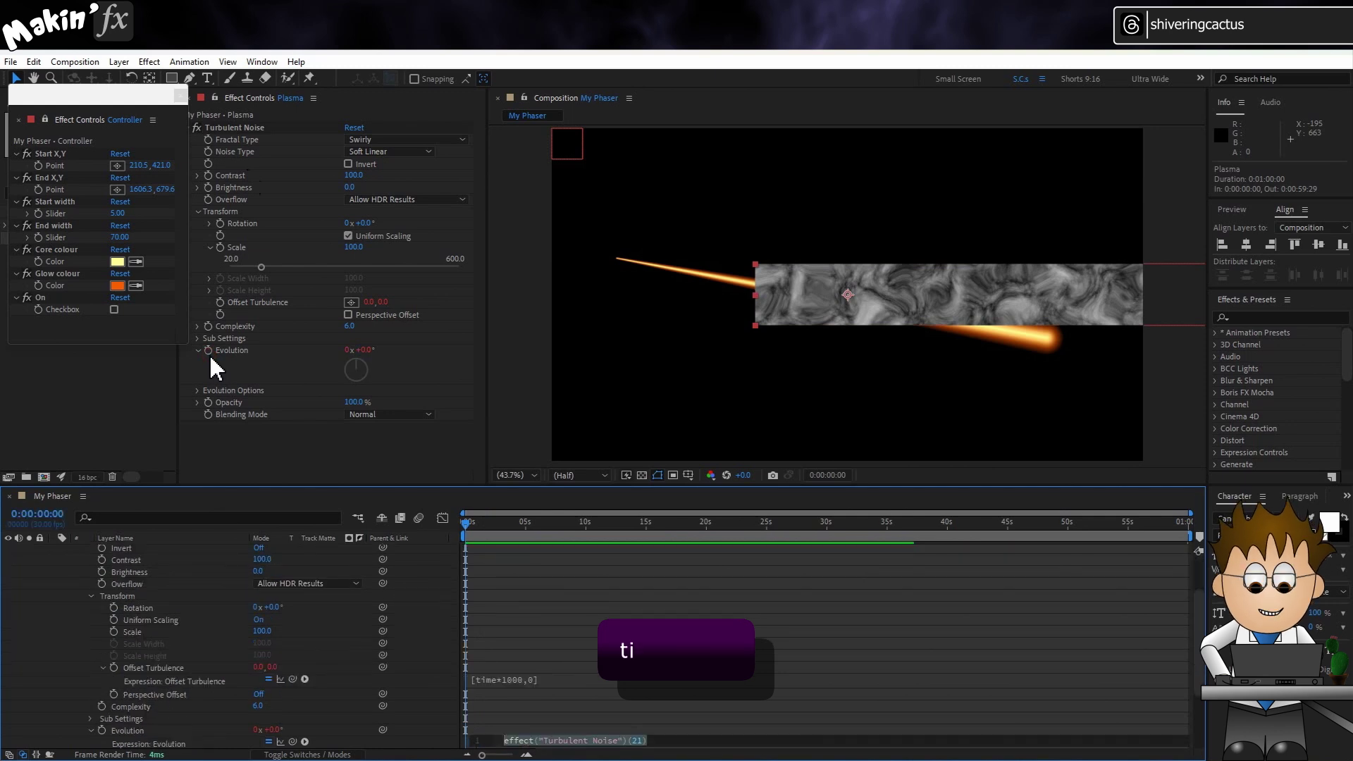
pyautogui.write('time*2000')
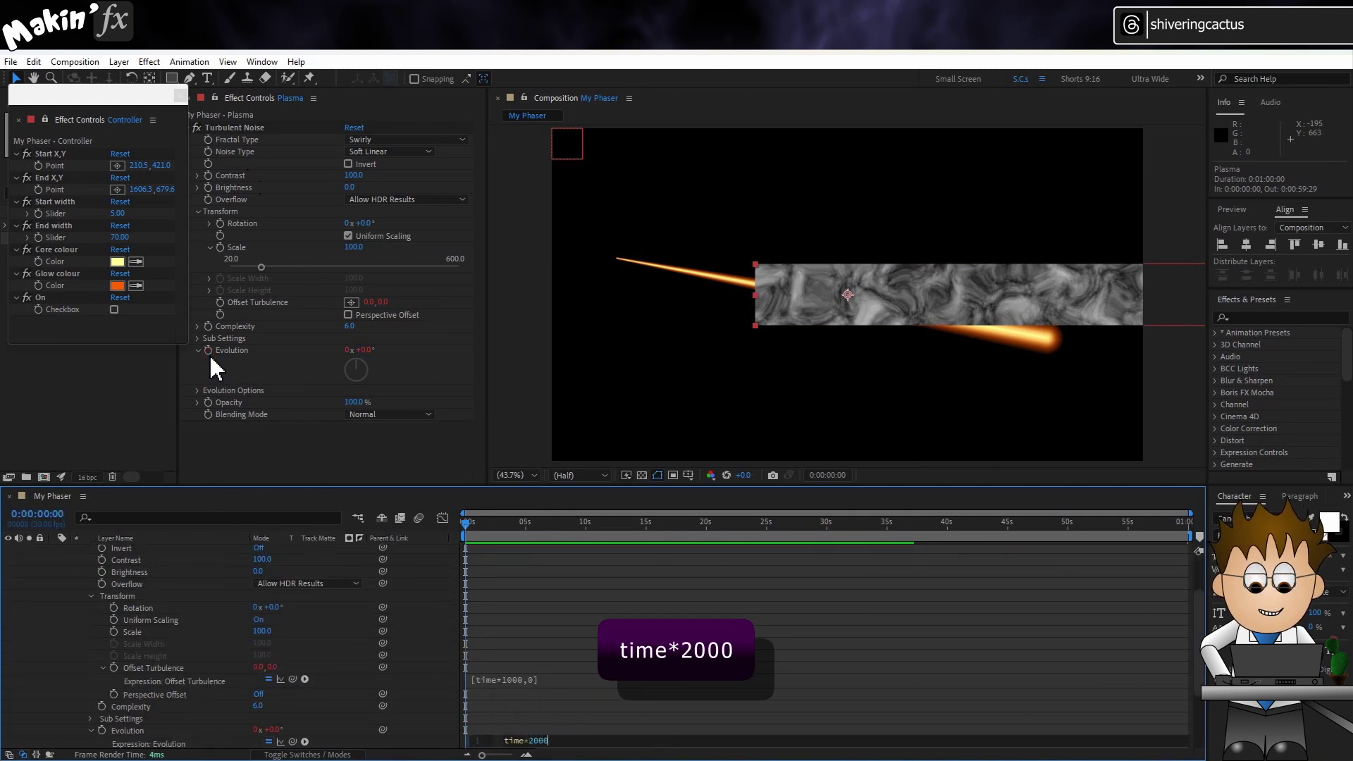
pyautogui.click(62, 644)
pyautogui.press('space')
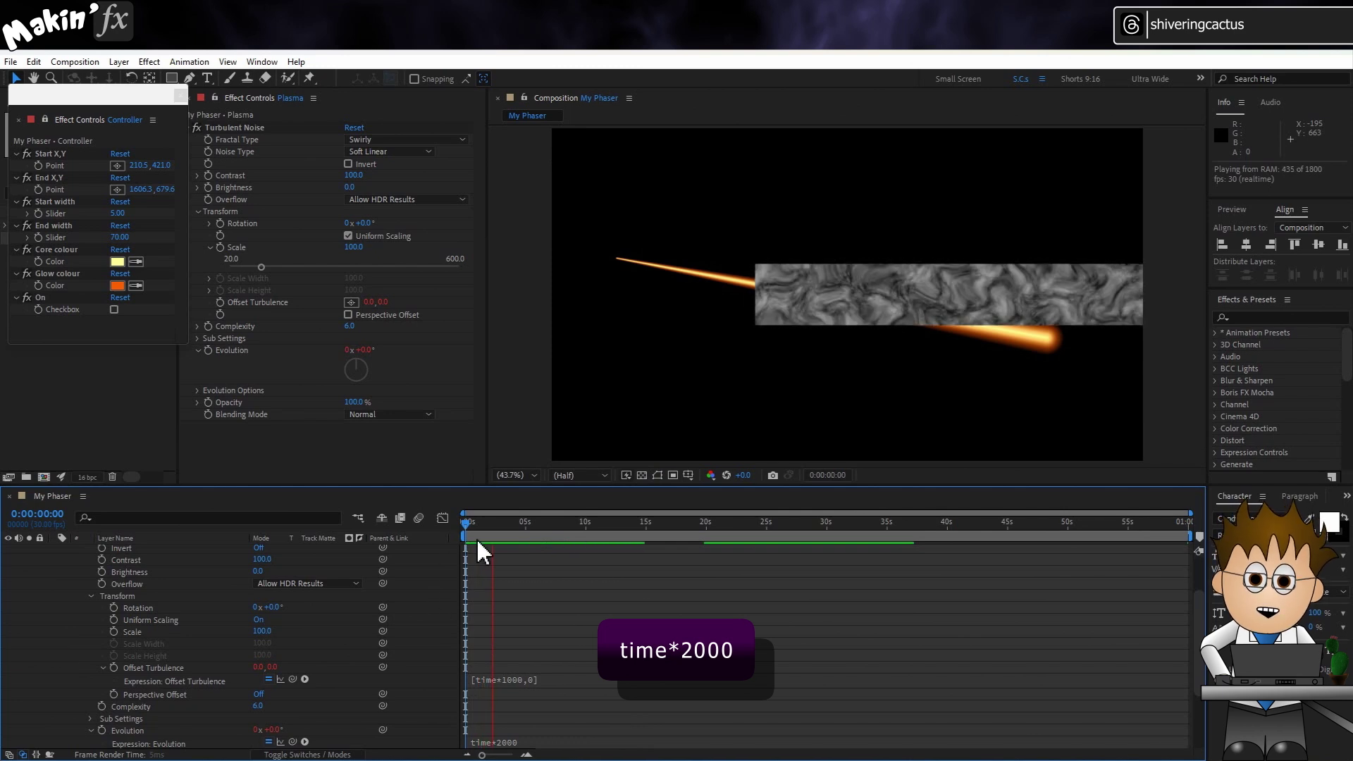
pyautogui.press('space')
# Step: Apply the Transition category's Linear Wipe effect to the Plasma layer with a Wipe Angle of 90° and Transition Completion of 10%
pyautogui.scroll(3, 480, 524)
pyautogui.click(149, 62)
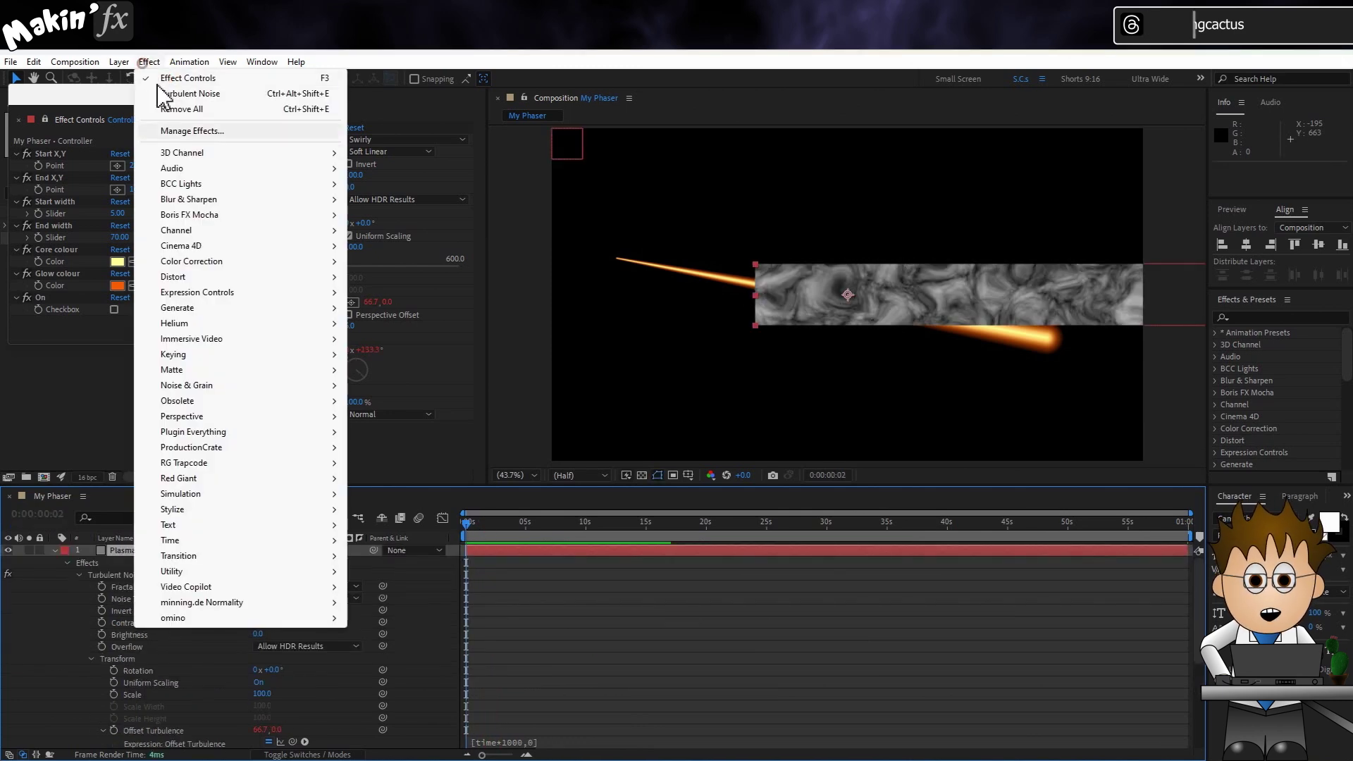
pyautogui.moveTo(323, 556)
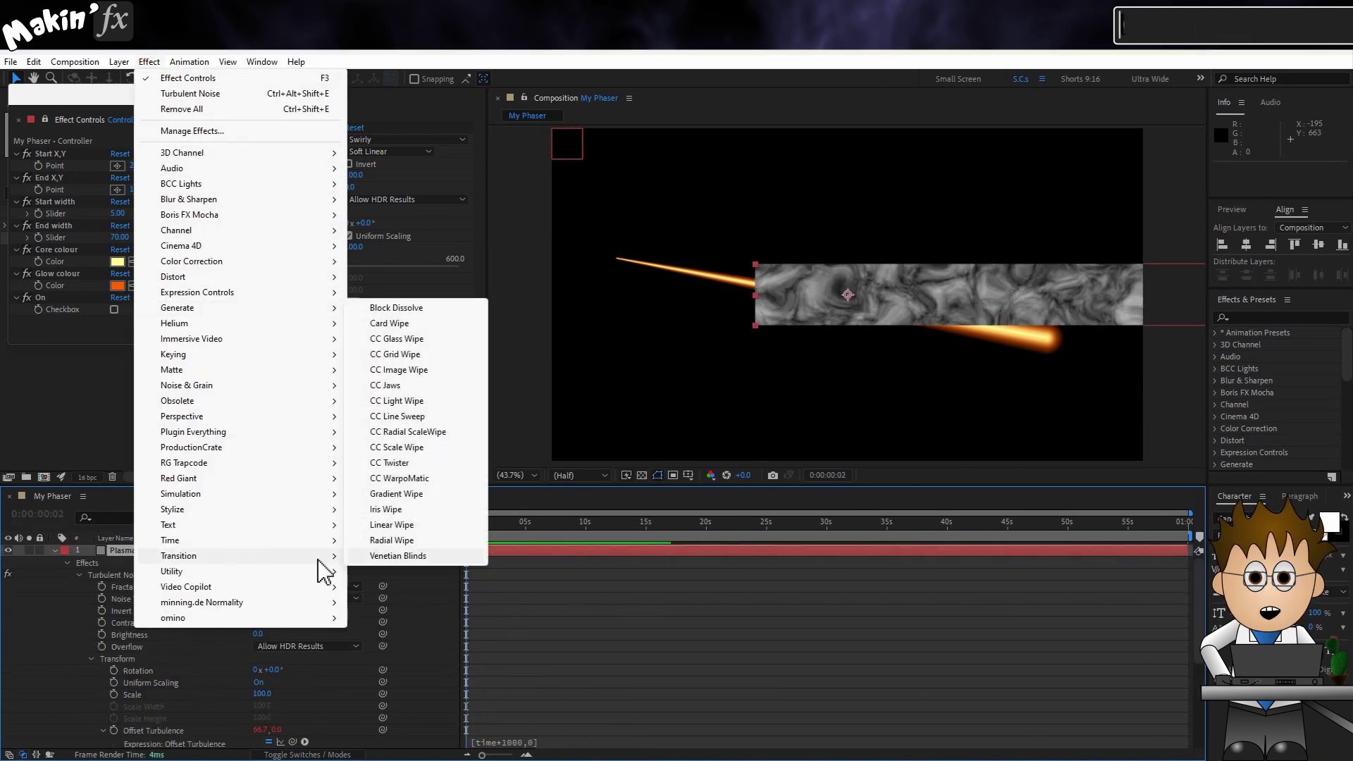
pyautogui.click(402, 525)
pyautogui.click(367, 435)
pyautogui.write('90')
pyautogui.press('Return')
pyautogui.click(349, 423)
pyautogui.write('10')
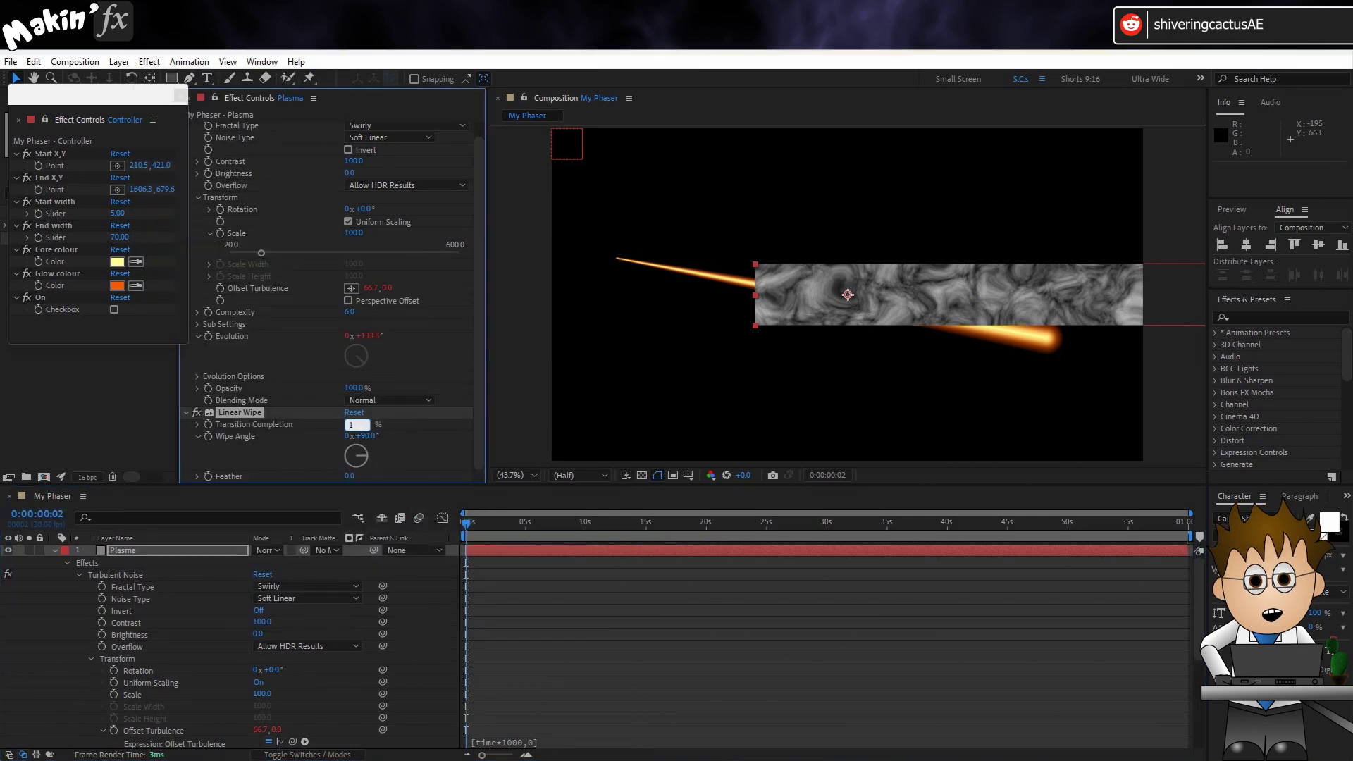
pyautogui.press('Return')
# Step: Set Linear Wipe's Wipe Angle to -90° and Feather to 700, and move the Plasma layer to about 447, 464 in the composition
pyautogui.click(373, 436)
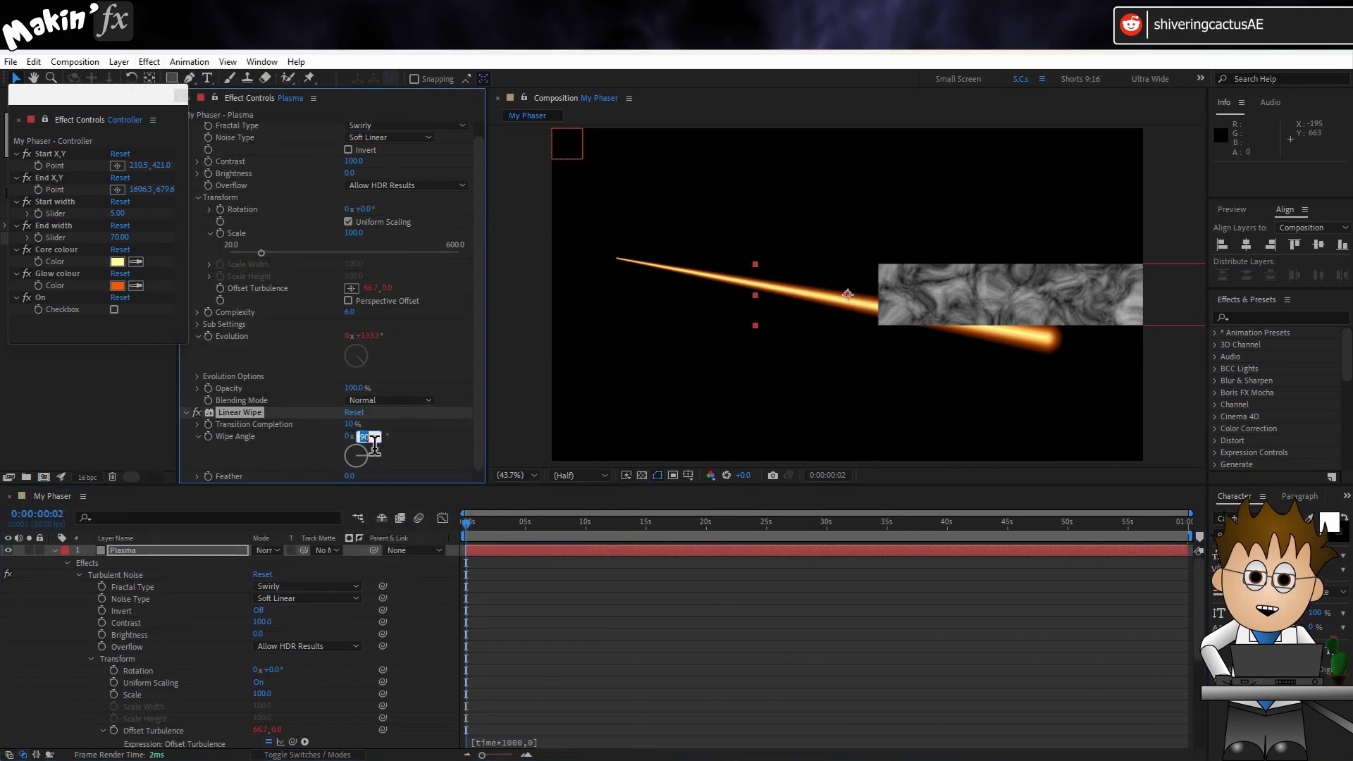
pyautogui.press('Return')
pyautogui.click(351, 477)
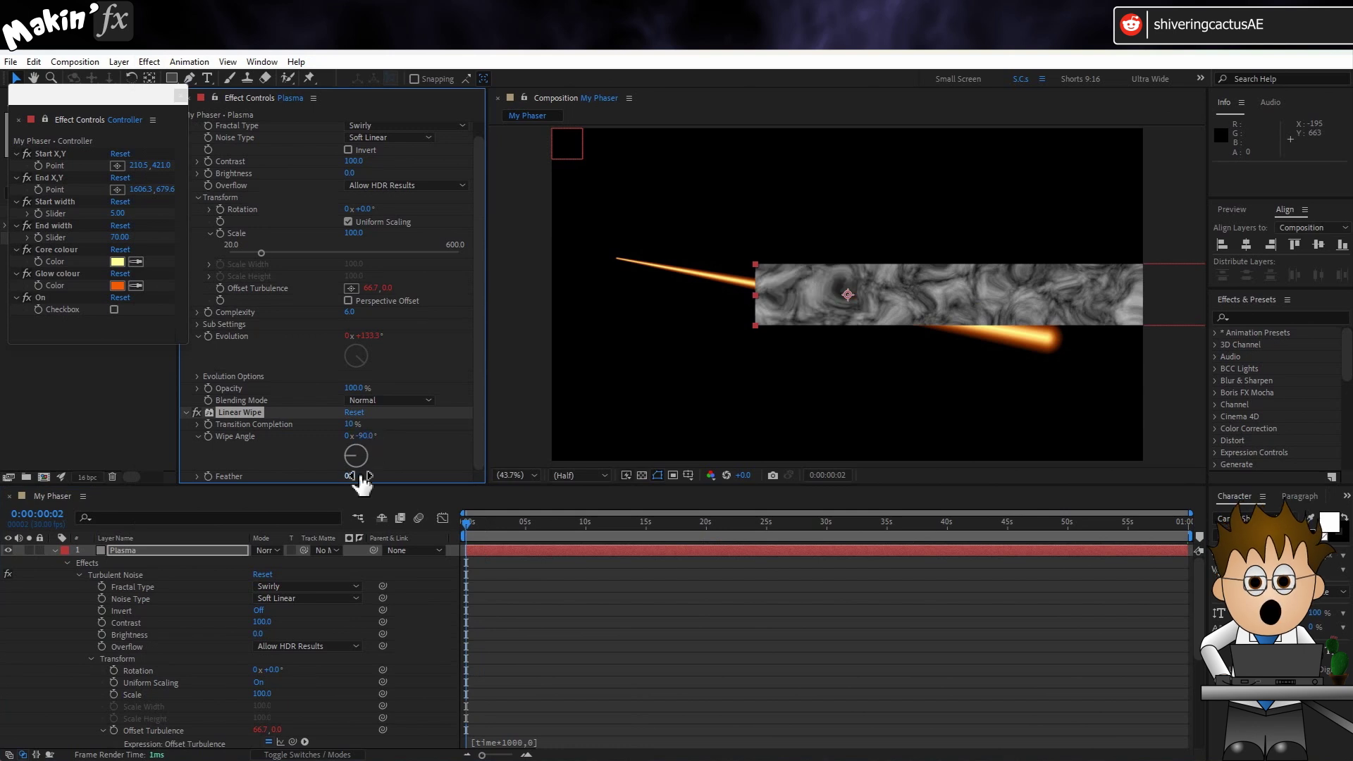
pyautogui.write('700')
pyautogui.press('Return')
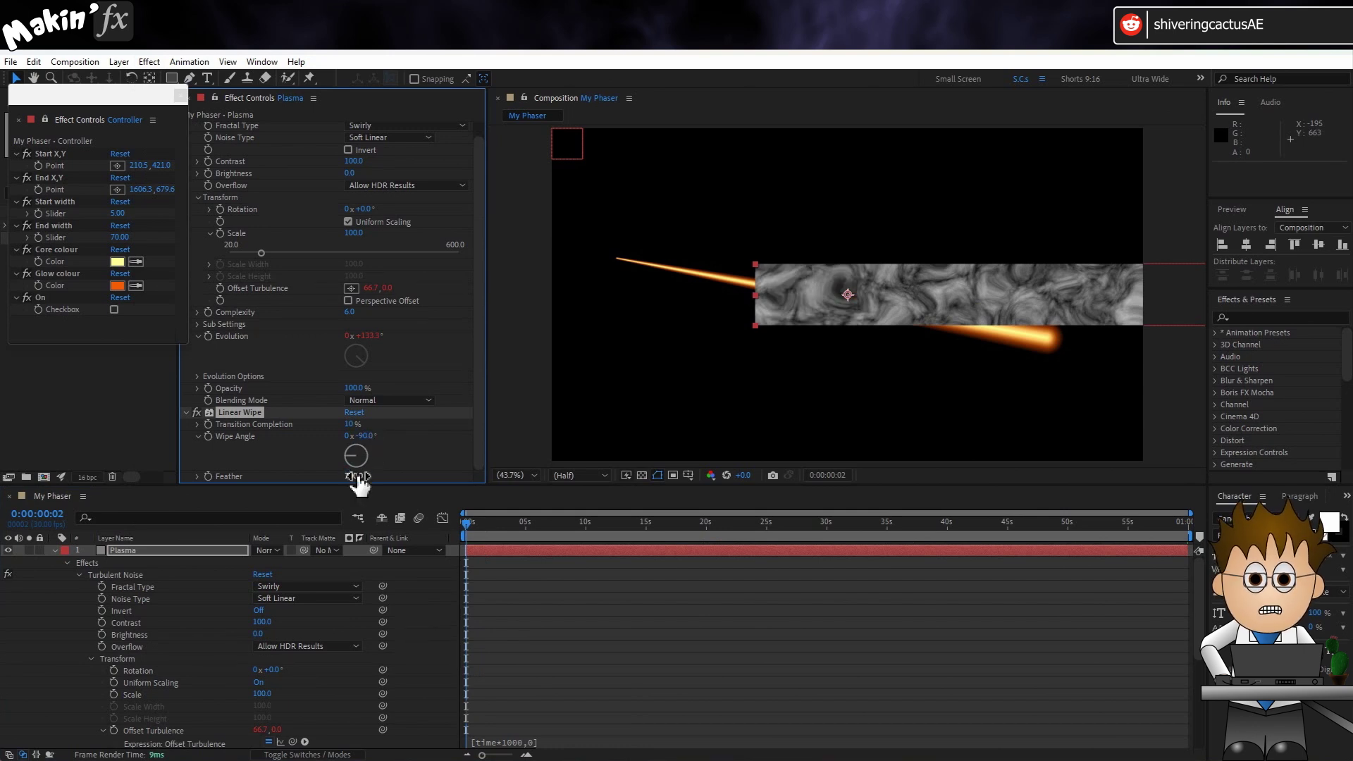
pyautogui.moveTo(535, 304); pyautogui.dragTo(845, 300)
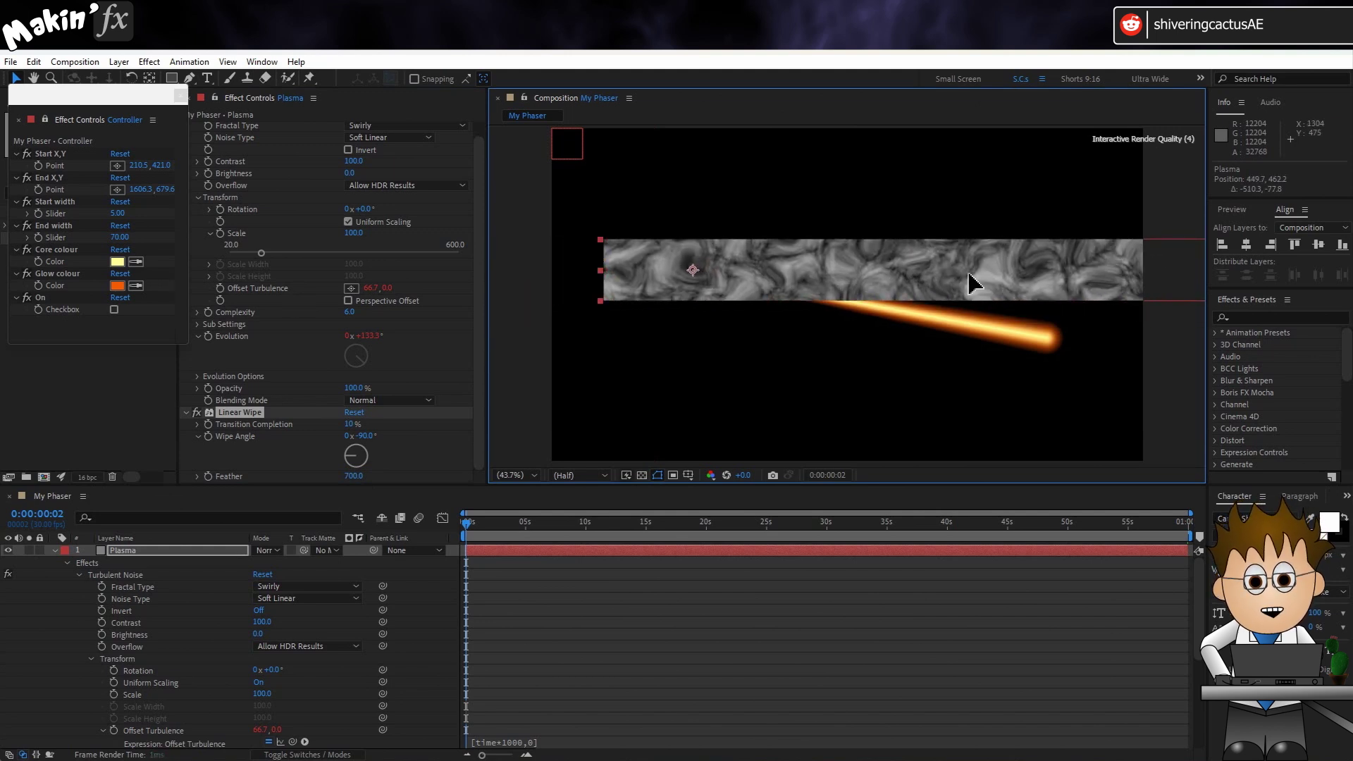
# Step: Apply the Color Correction category's Tint effect to the Plasma layer and set Map White To to a saturated blue
pyautogui.click(149, 62)
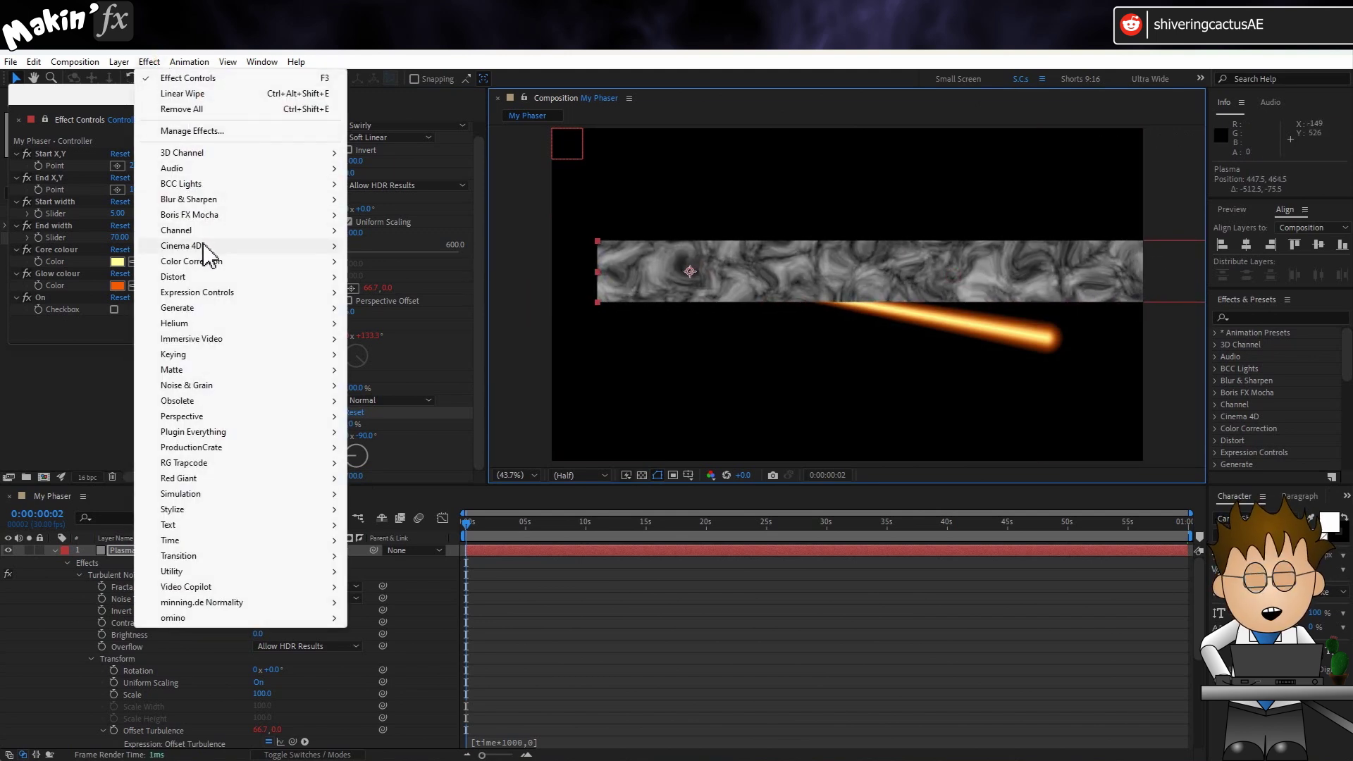
pyautogui.moveTo(212, 262)
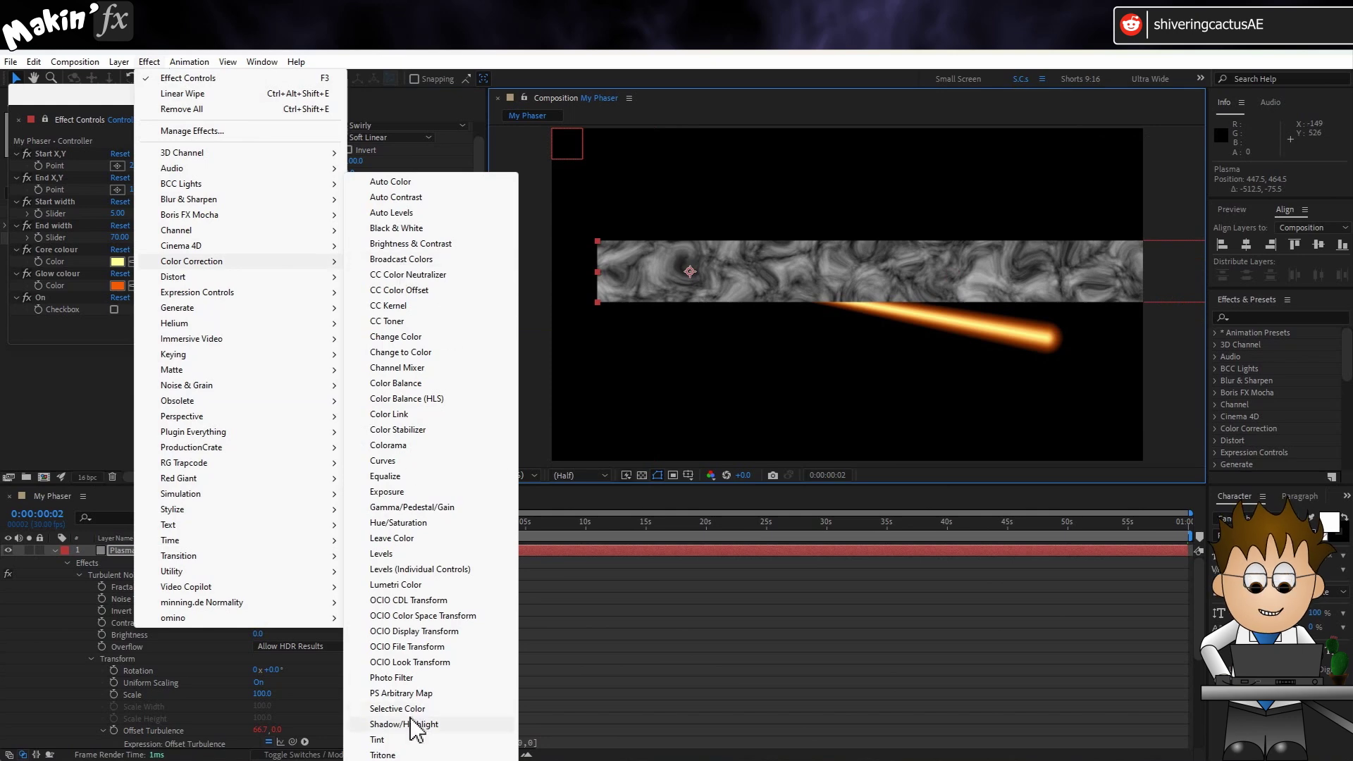
pyautogui.click(416, 741)
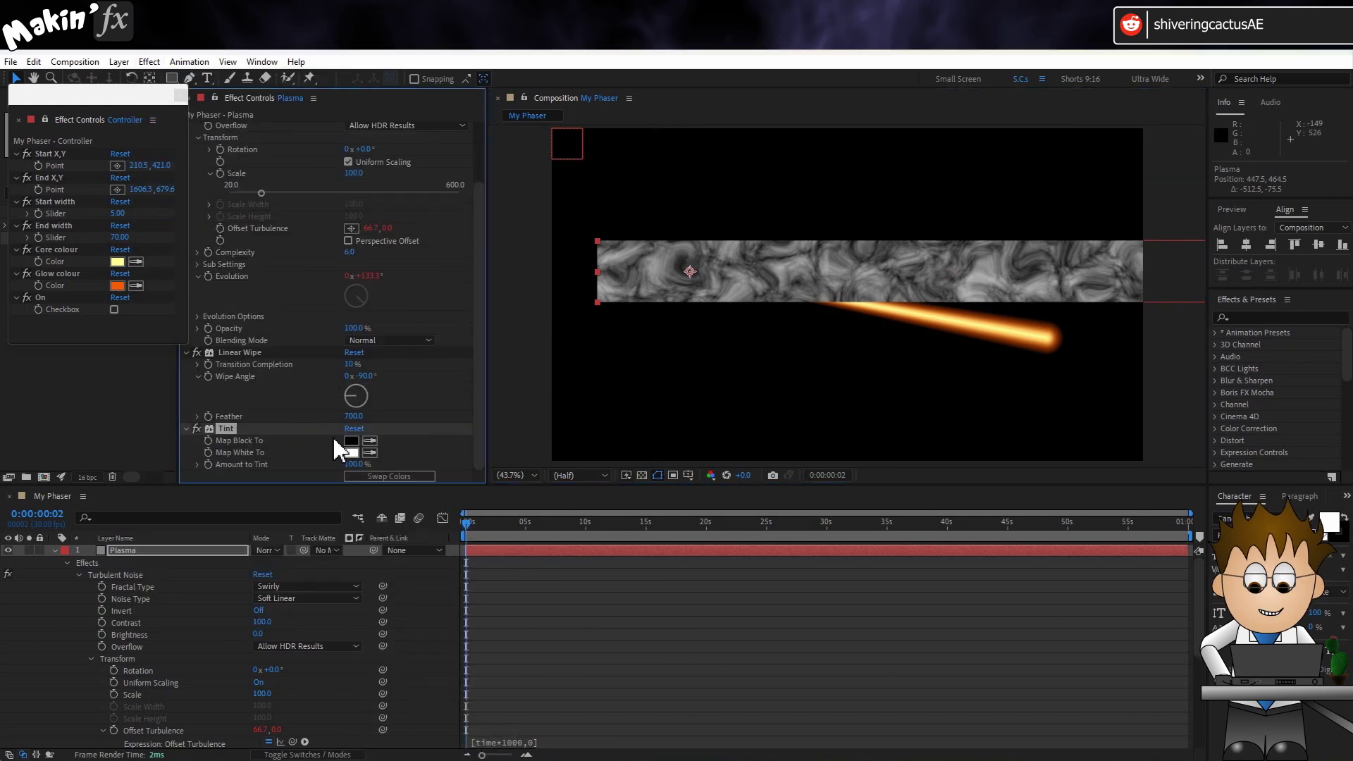
pyautogui.click(355, 453)
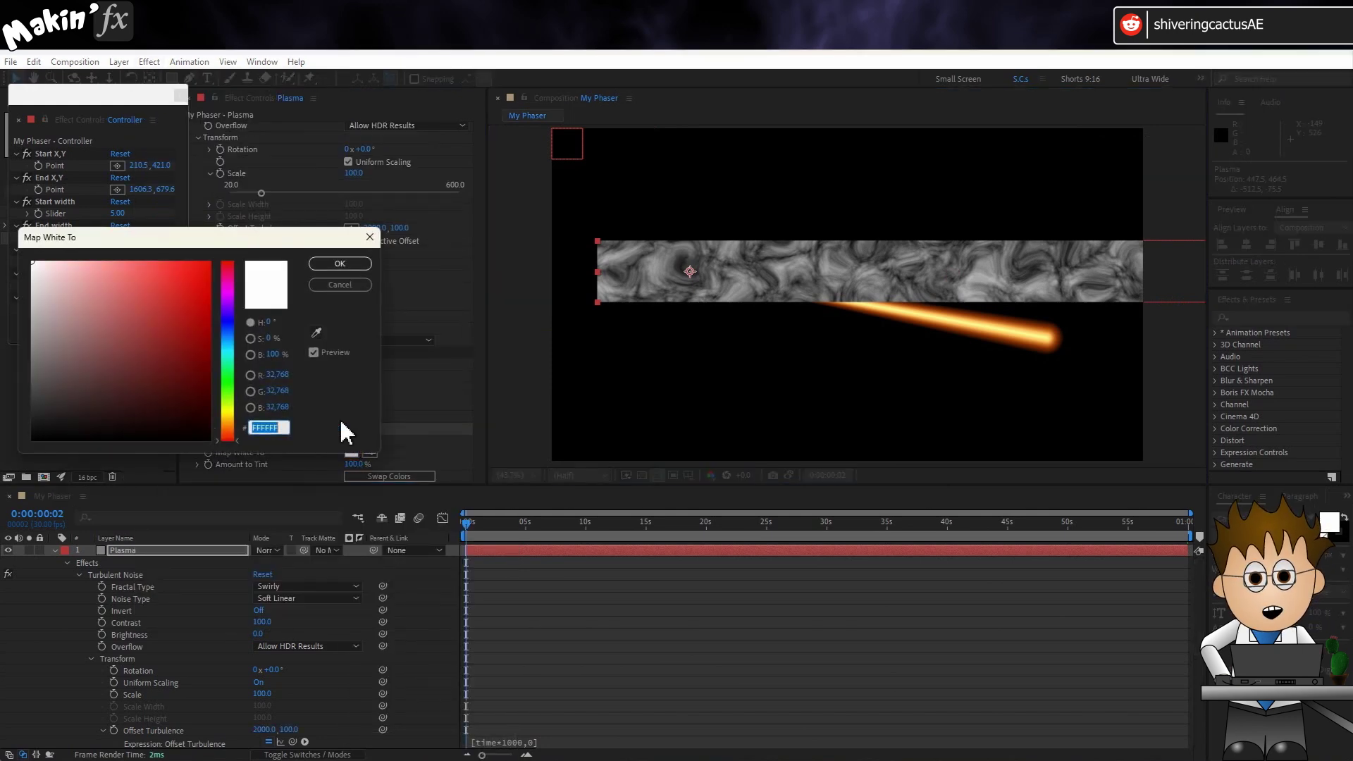
pyautogui.click(227, 325)
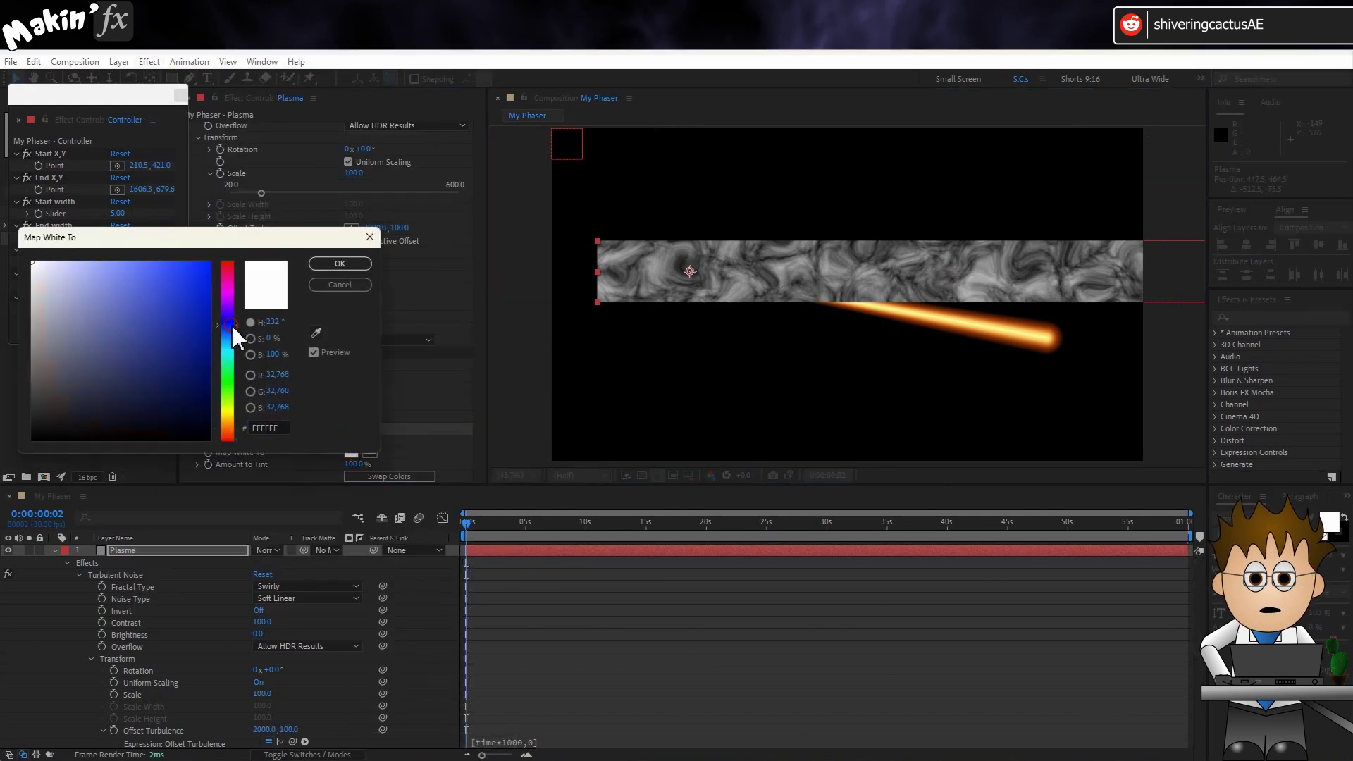
pyautogui.click(341, 263)
# Step: Create a null object, rename it "Start" and make it a 3D layer
pyautogui.click(54, 551)
pyautogui.click(150, 620)
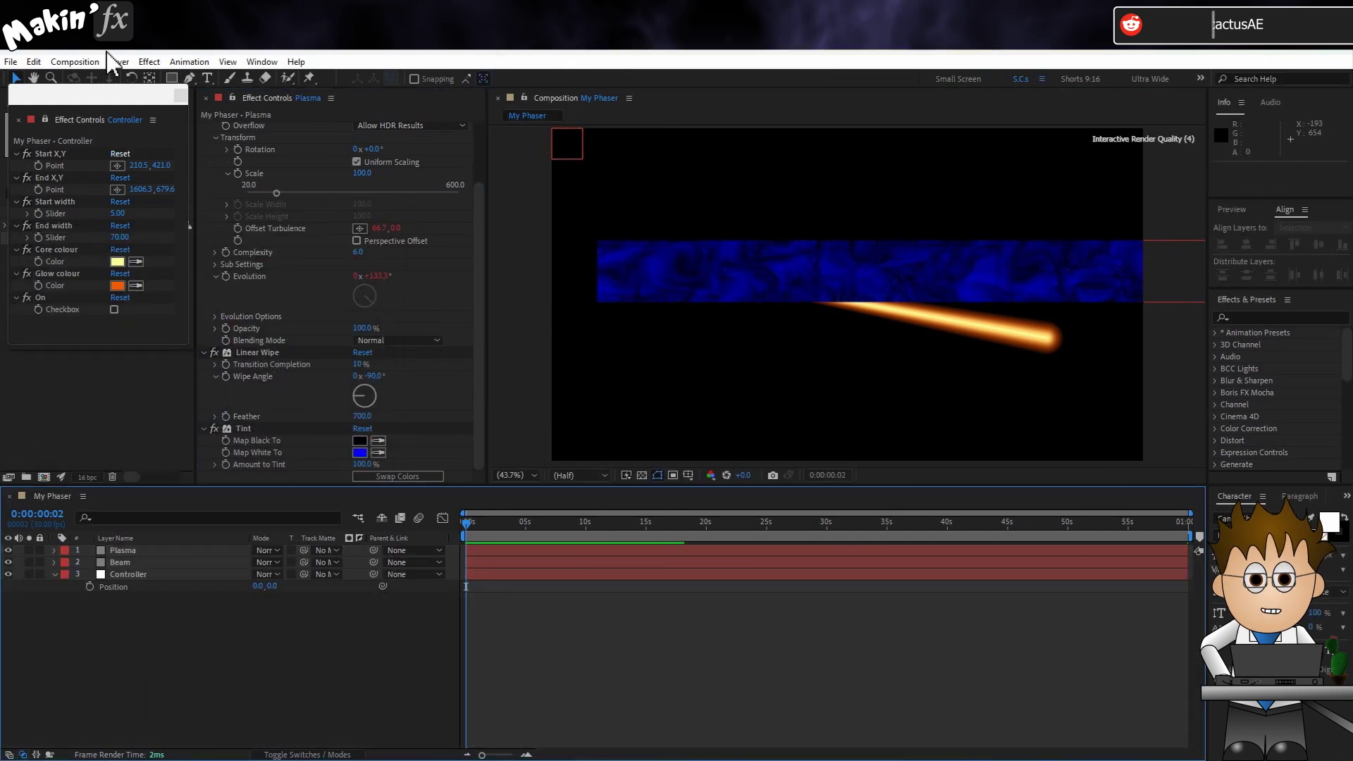
pyautogui.click(119, 62)
pyautogui.moveTo(161, 83)
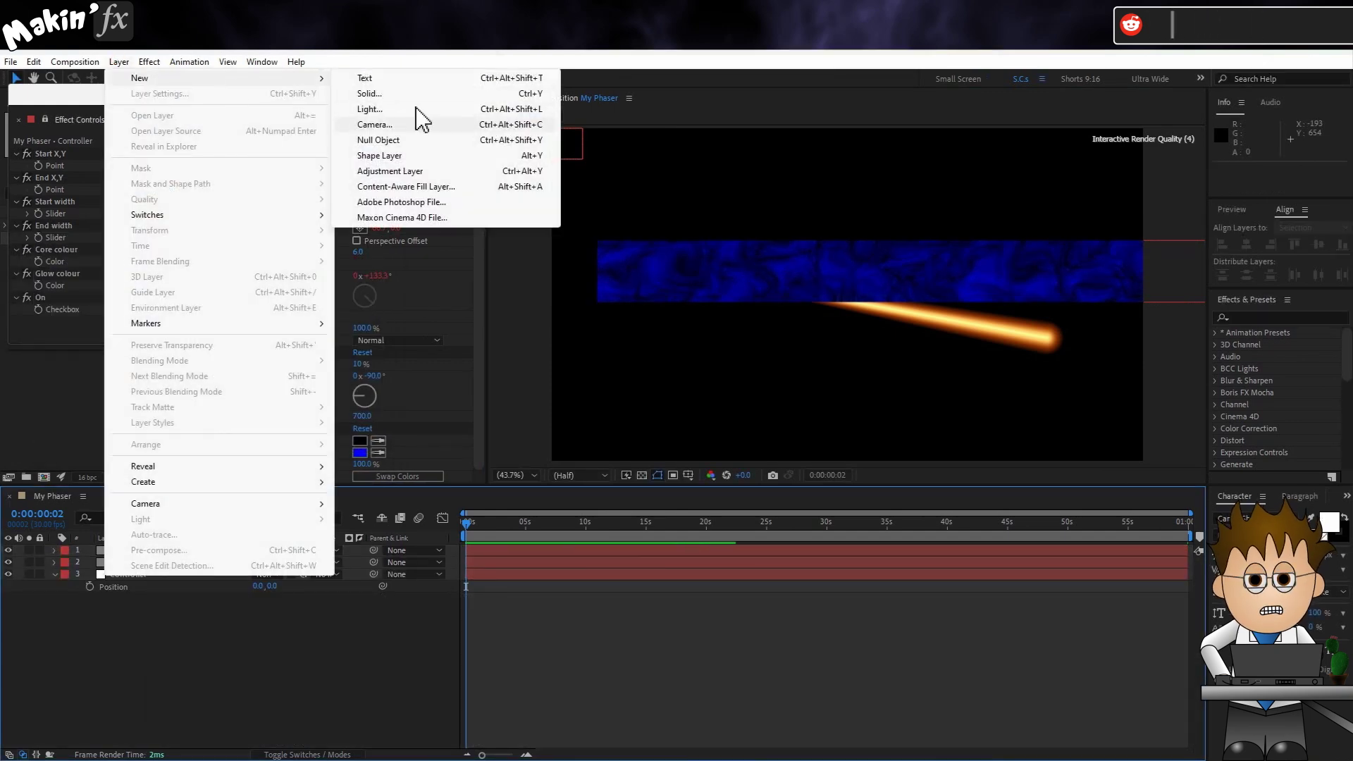
pyautogui.click(437, 140)
pyautogui.press('Return')
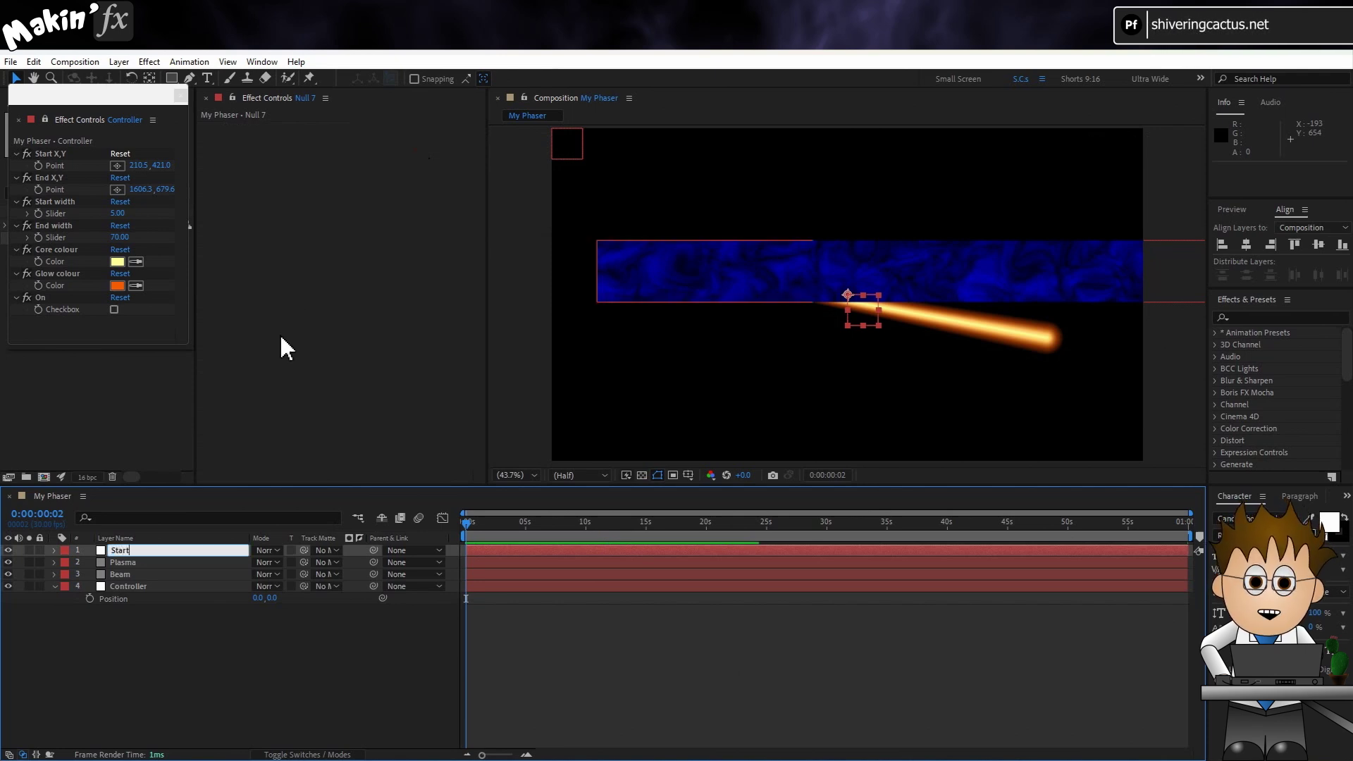
pyautogui.click(240, 659)
pyautogui.click(310, 754)
pyautogui.click(331, 550)
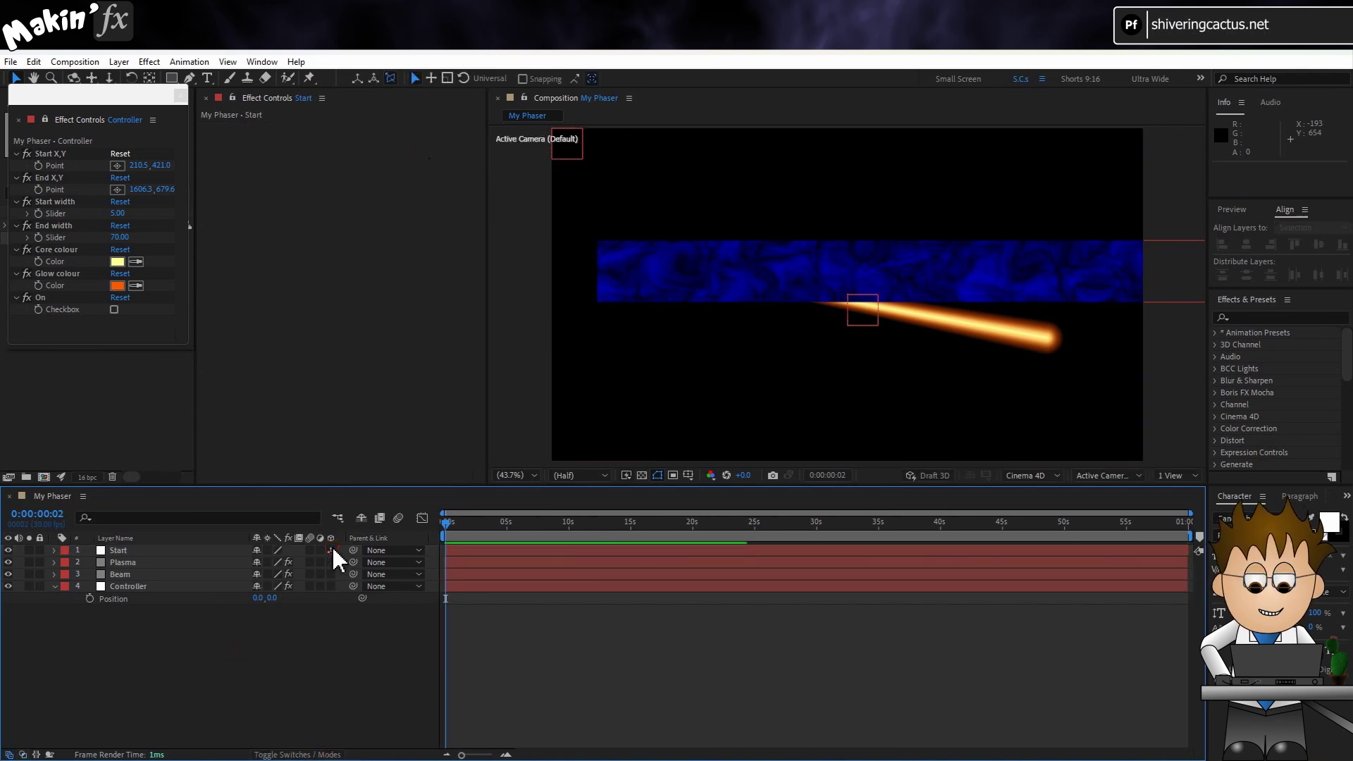
# Step: Add a Position expression to the Start null that defines x and y from the Controller's Start X,Y point components [0] and [1]
pyautogui.click(162, 551)
pyautogui.press('p')
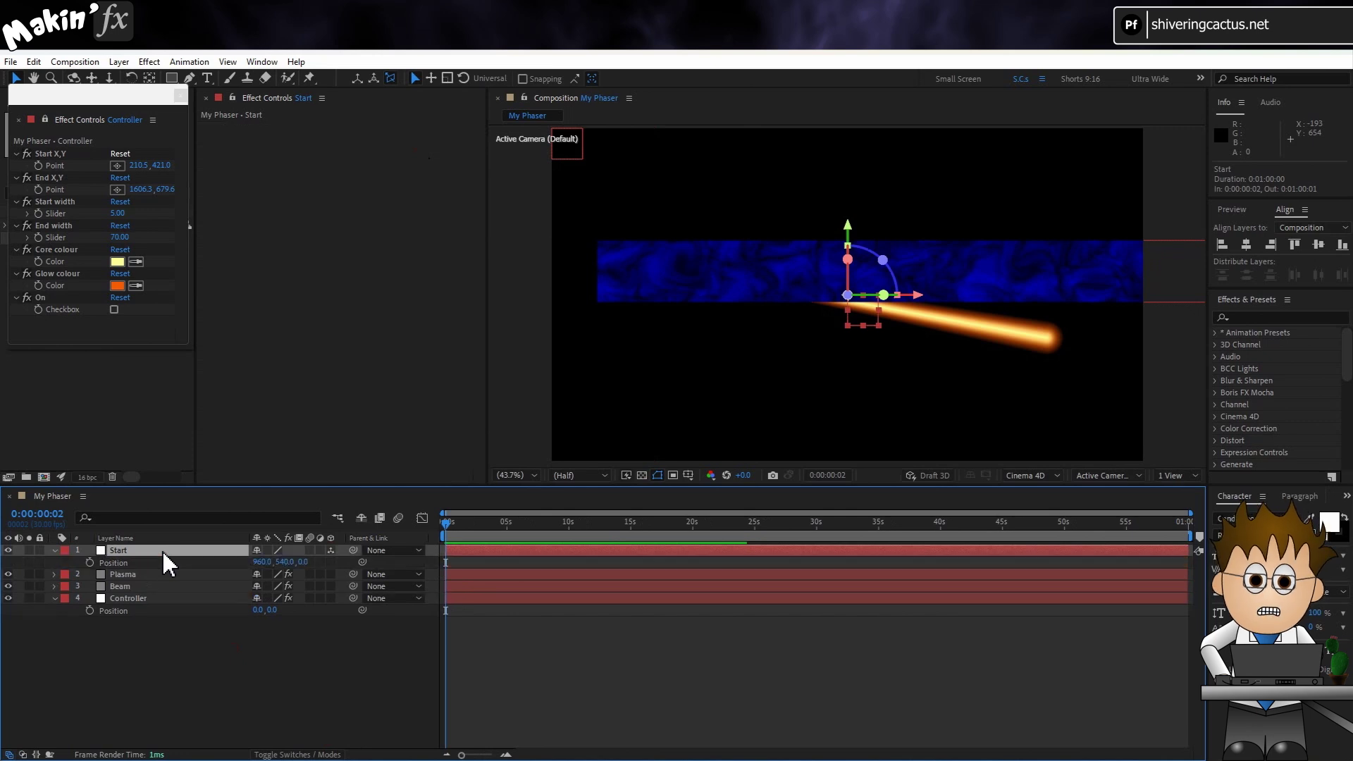
pyautogui.keyDown('alt'); pyautogui.click(90, 562); pyautogui.keyUp('alt')
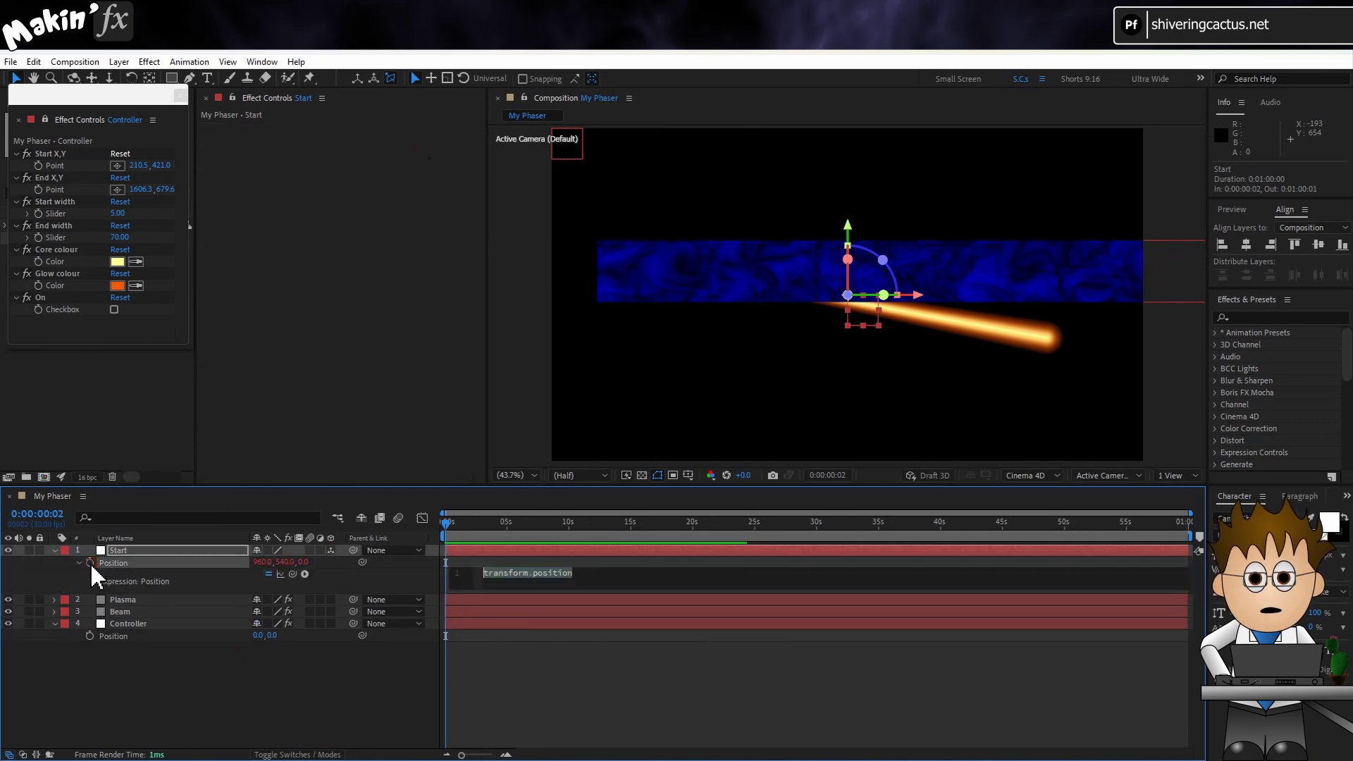
pyautogui.write('x =')
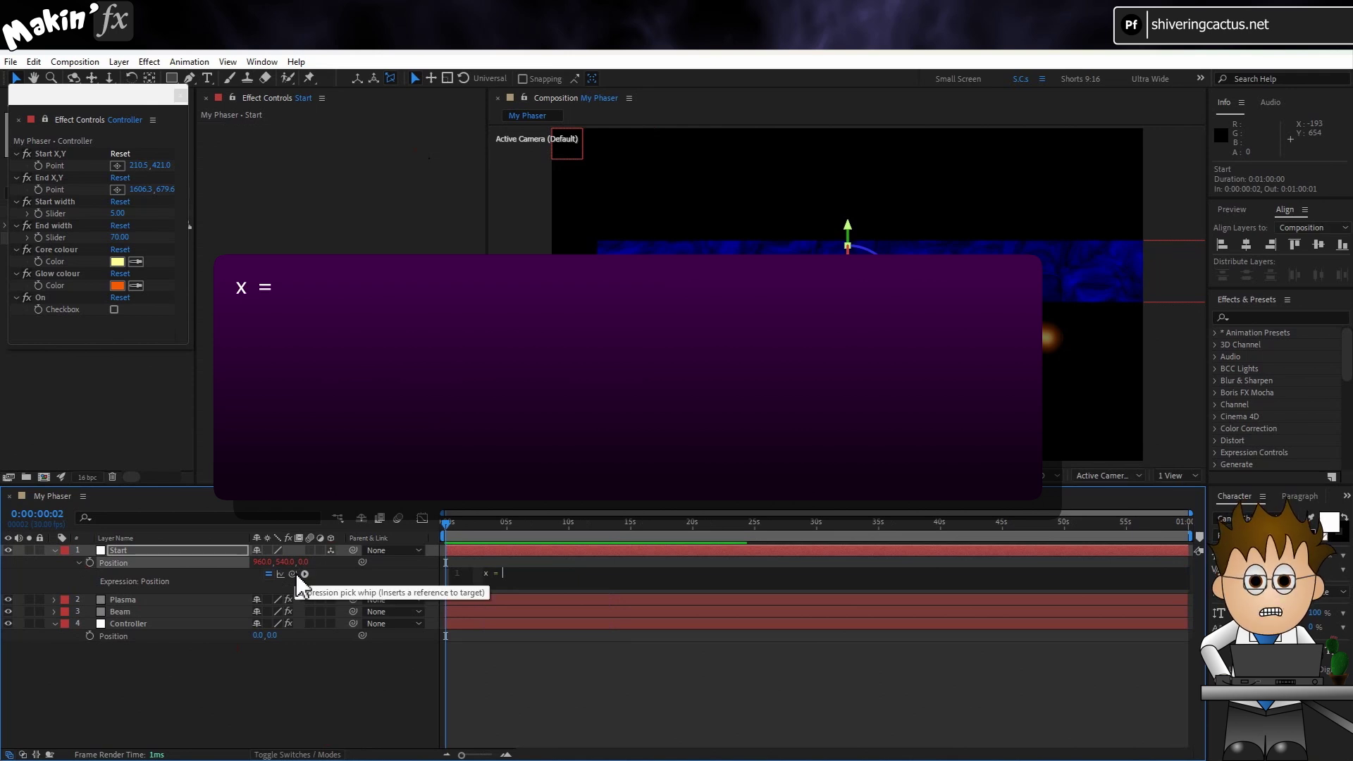
pyautogui.moveTo(296, 573); pyautogui.dragTo(143, 173)
pyautogui.write(';')
pyautogui.press('Return')
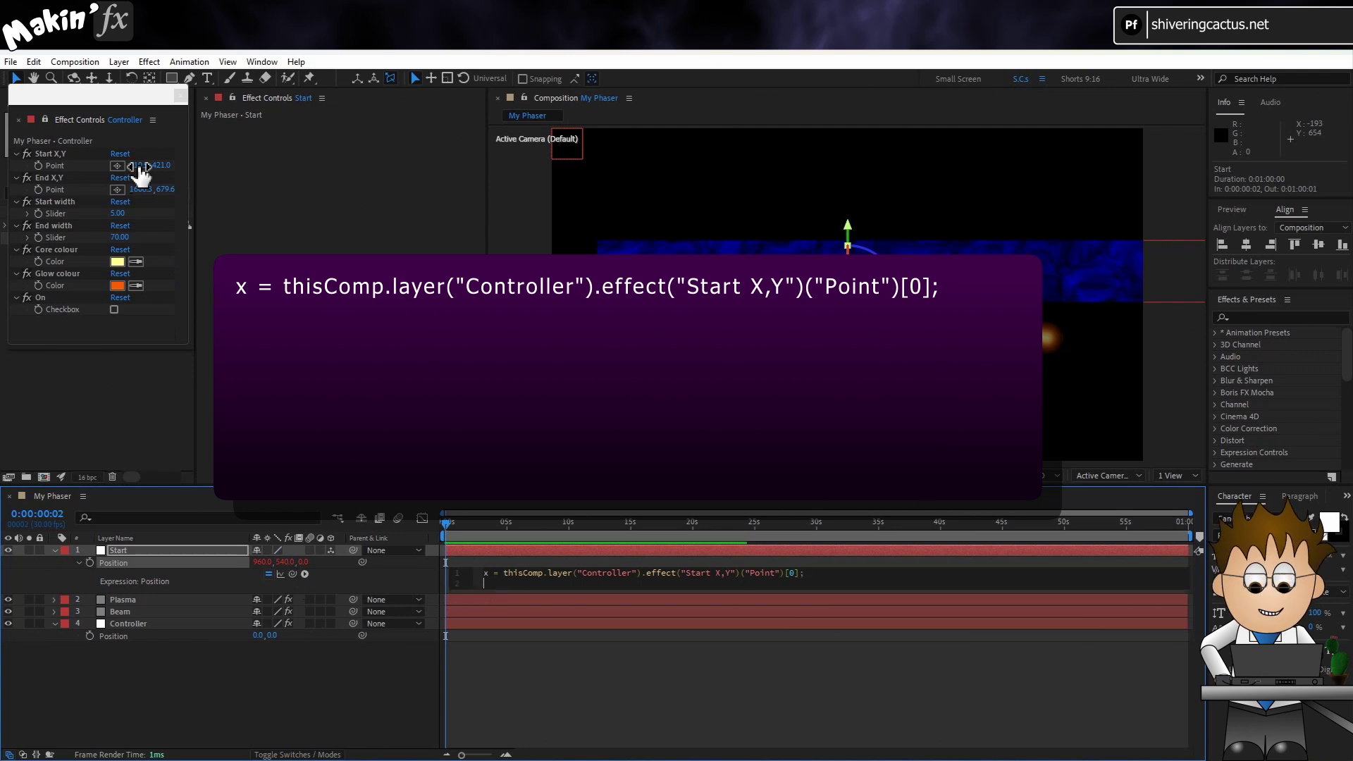
pyautogui.write('y =')
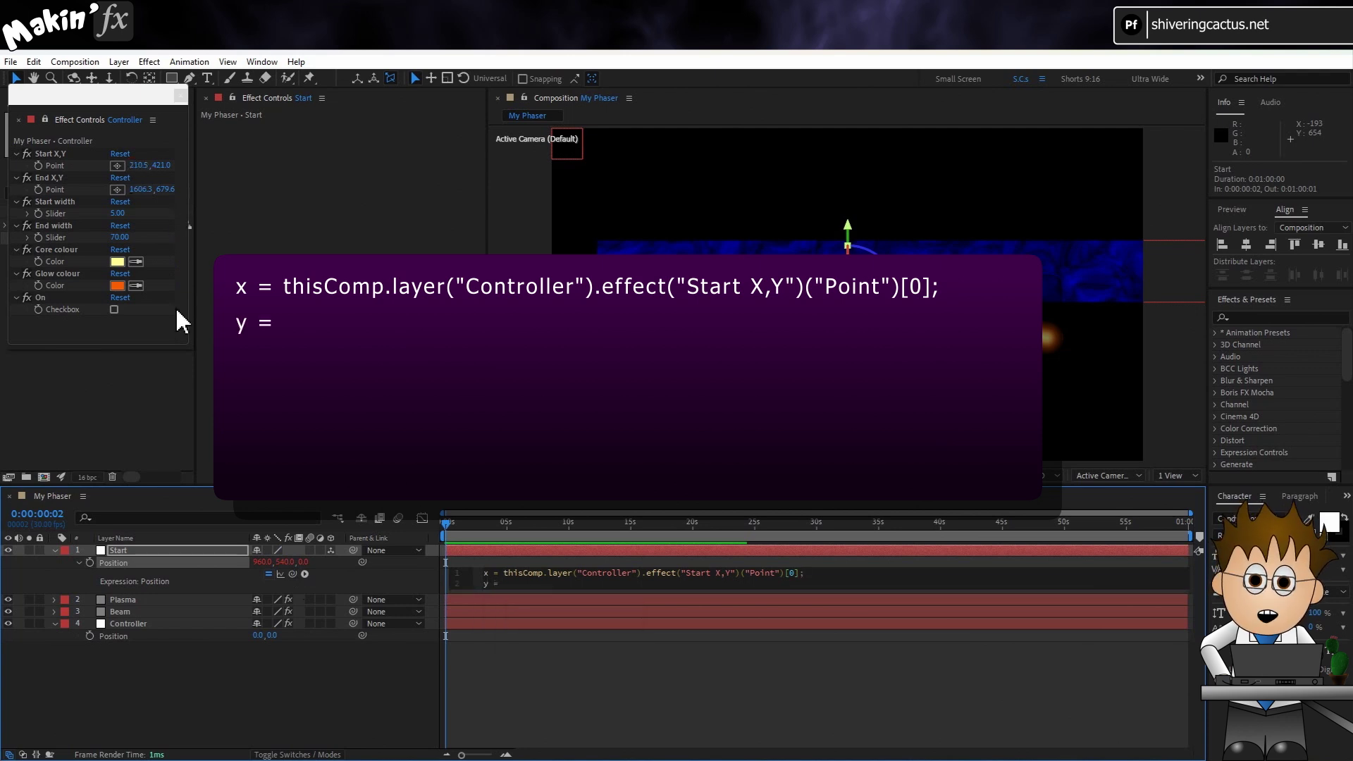
pyautogui.moveTo(292, 574); pyautogui.dragTo(174, 169)
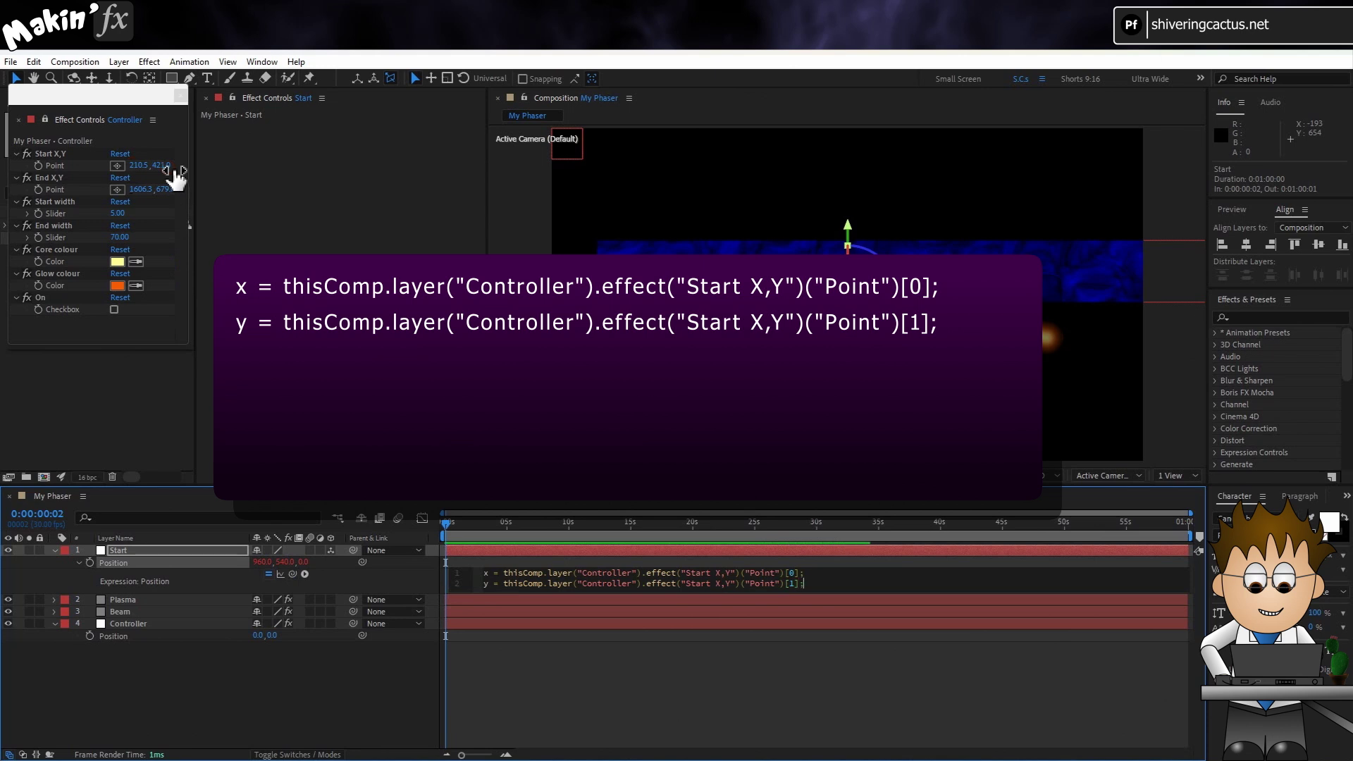
pyautogui.press('Return')
# Step: Add a widthvar variable to the Start null's Position expression, linked to the Controller's Start width slider
pyautogui.write('w')
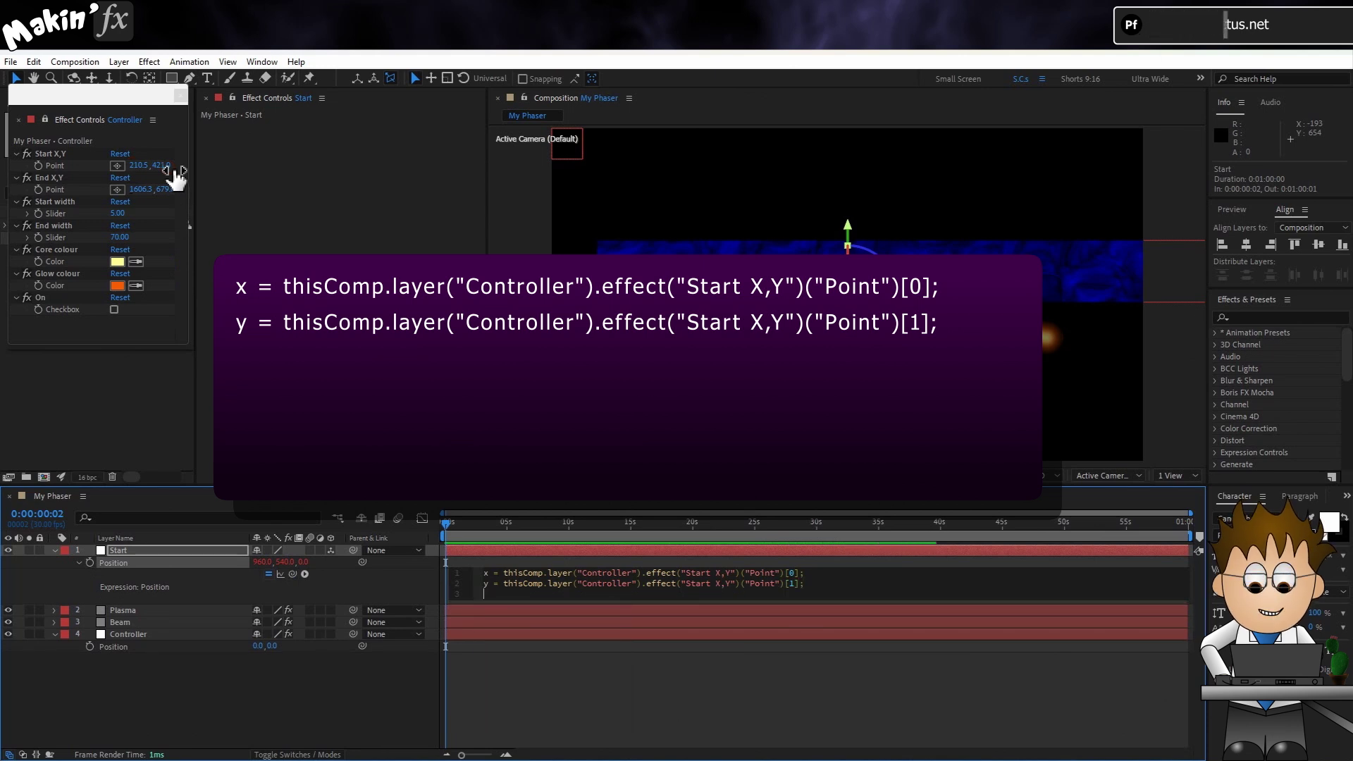
pyautogui.write('idthva')
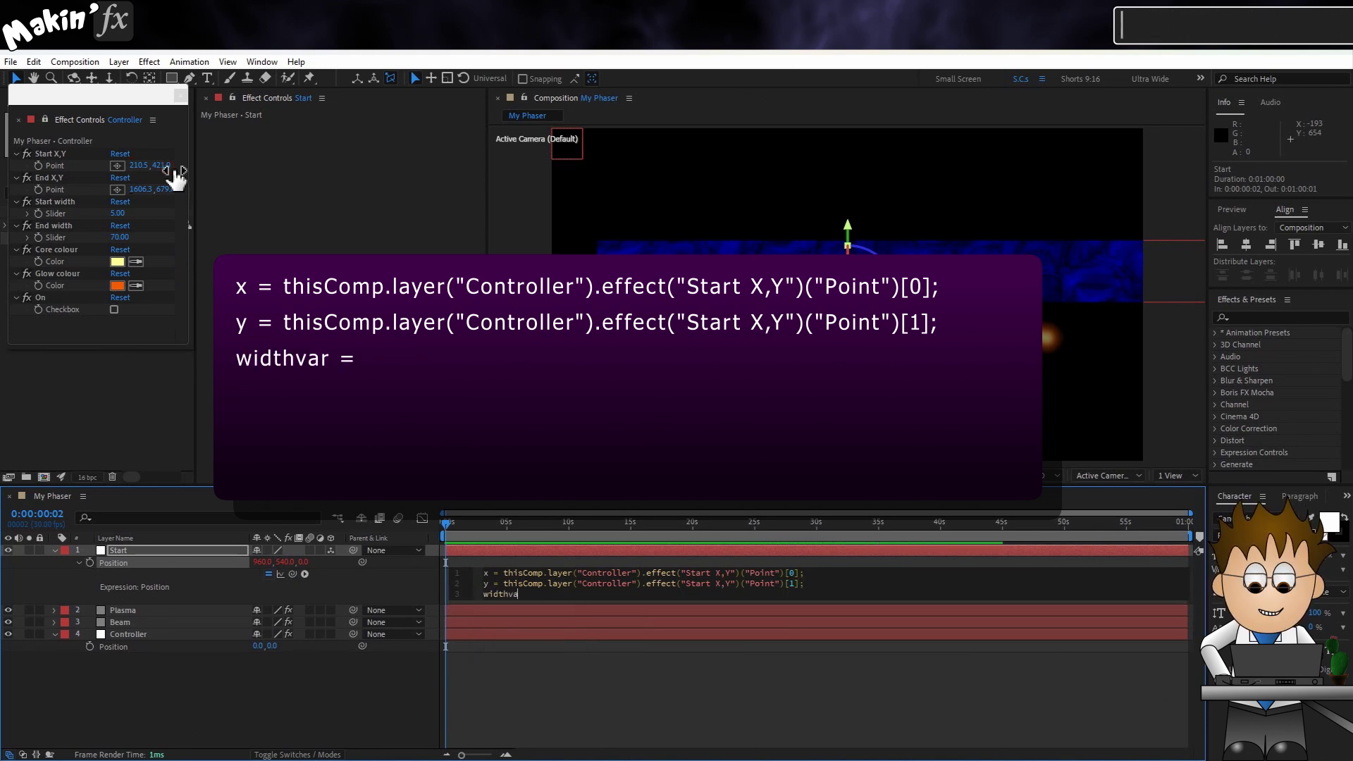
pyautogui.write('r =')
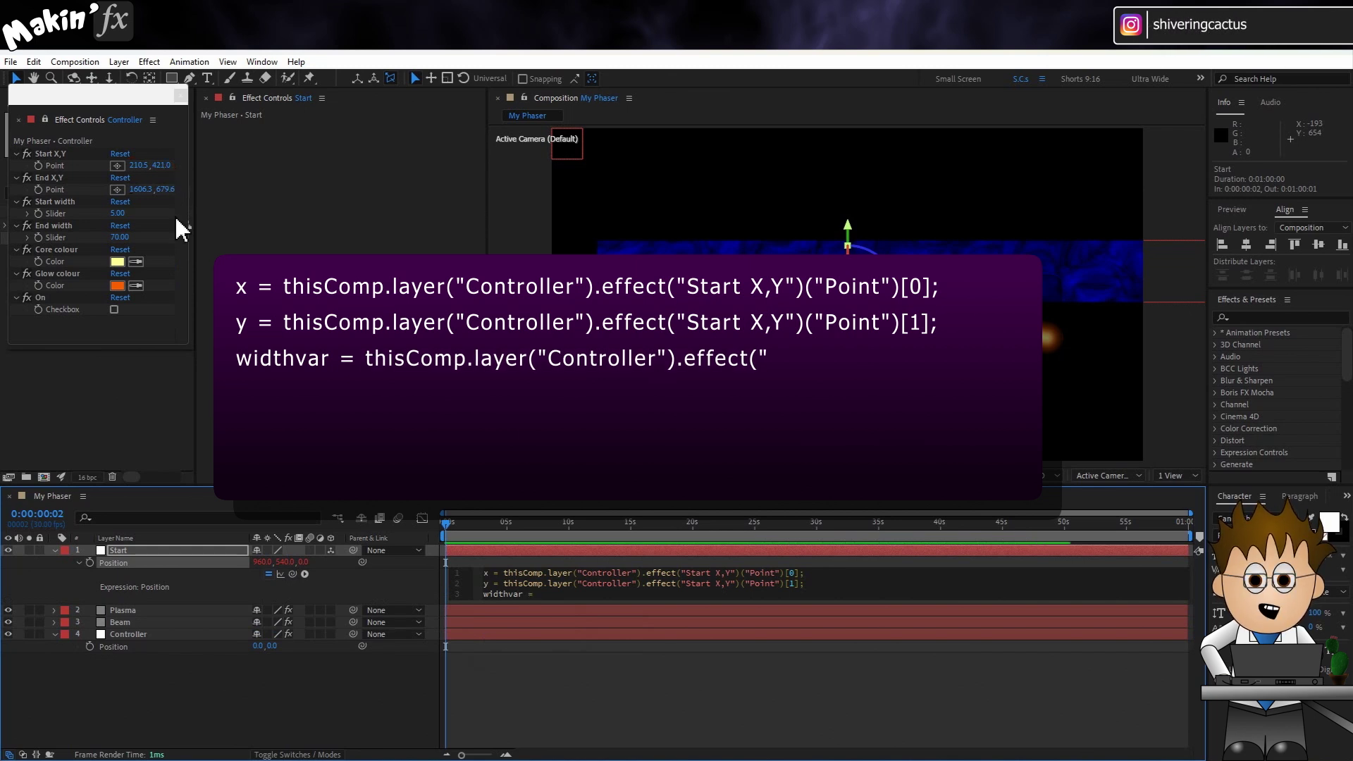
pyautogui.moveTo(293, 573); pyautogui.dragTo(72, 215)
pyautogui.press('Return')
pyautogui.press('Return')
pyautogui.press('Return')
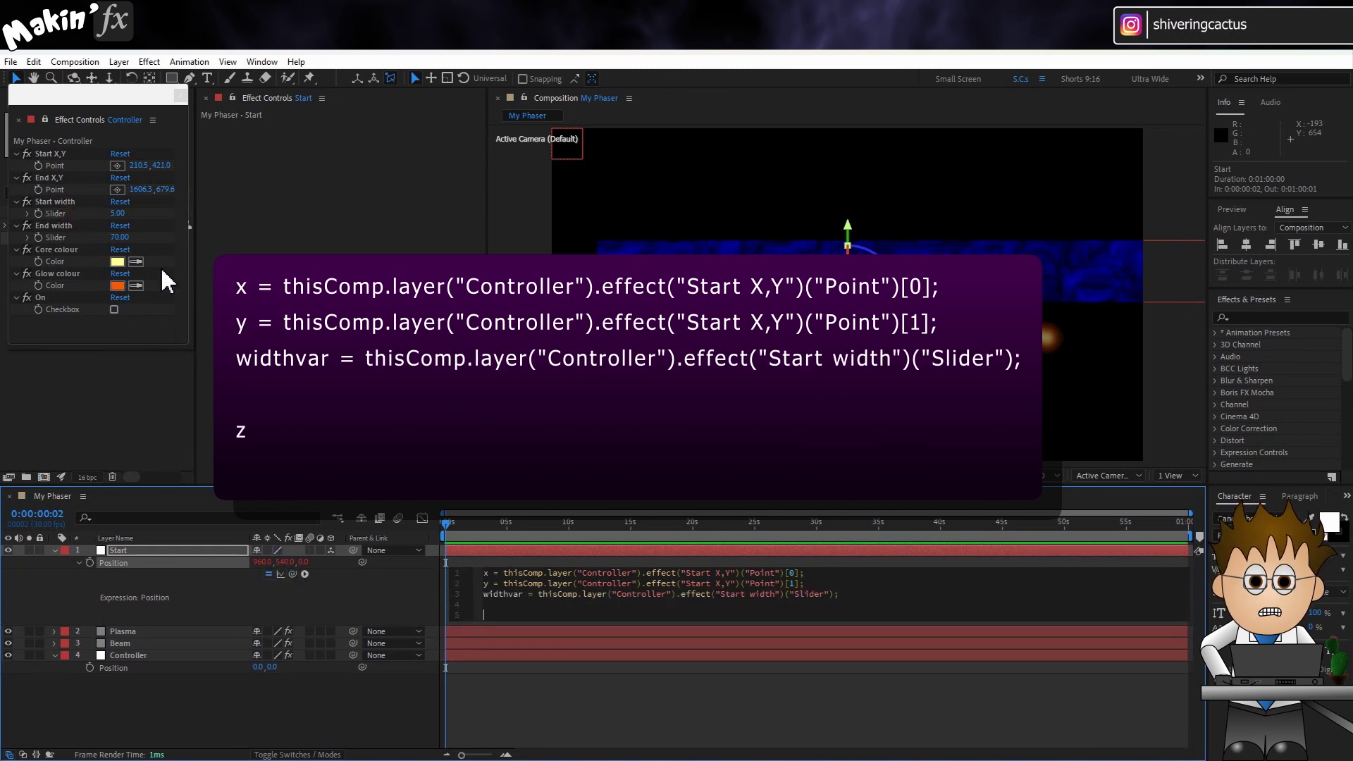
# Step: Define z as ease(widthvar,0,50,1000,-10); on a new line of the Start null's Position expression
pyautogui.press('Down')
pyautogui.write('z ')
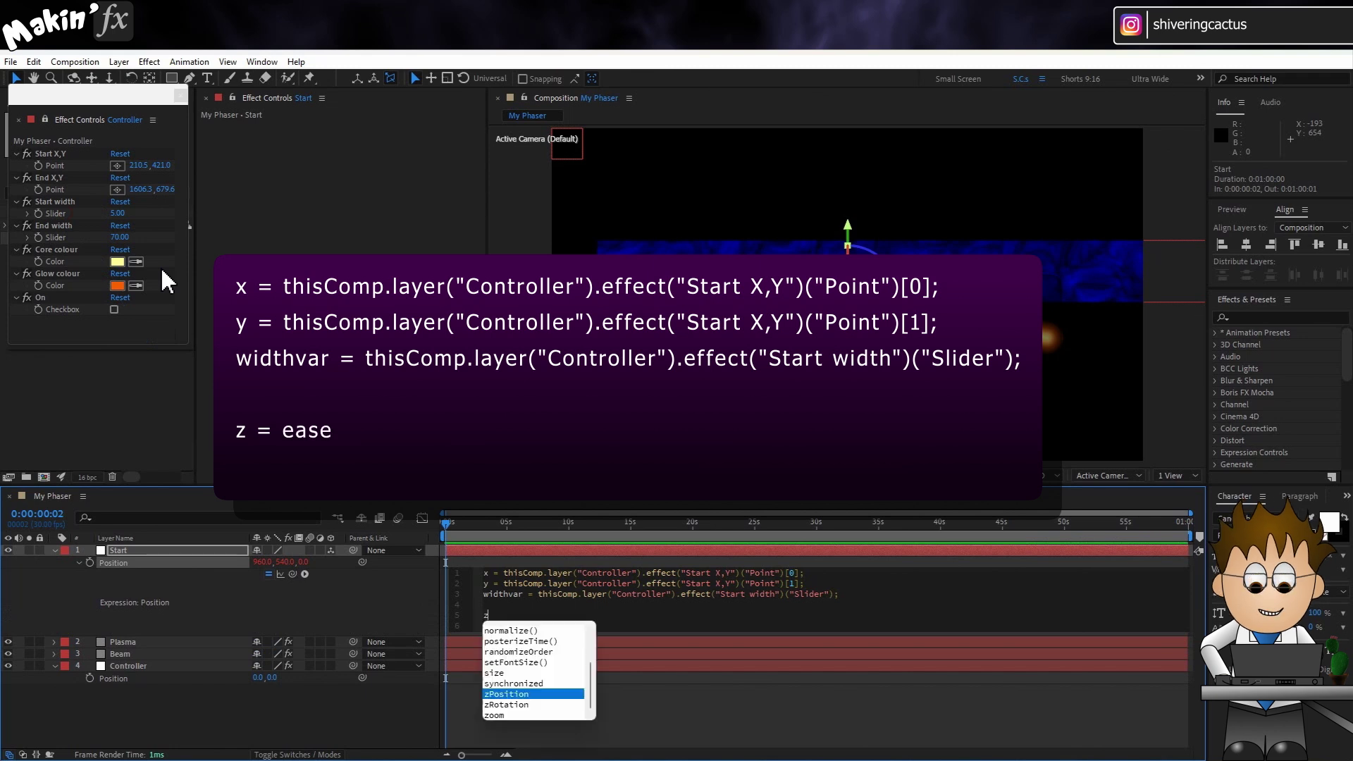
pyautogui.write('= ease')
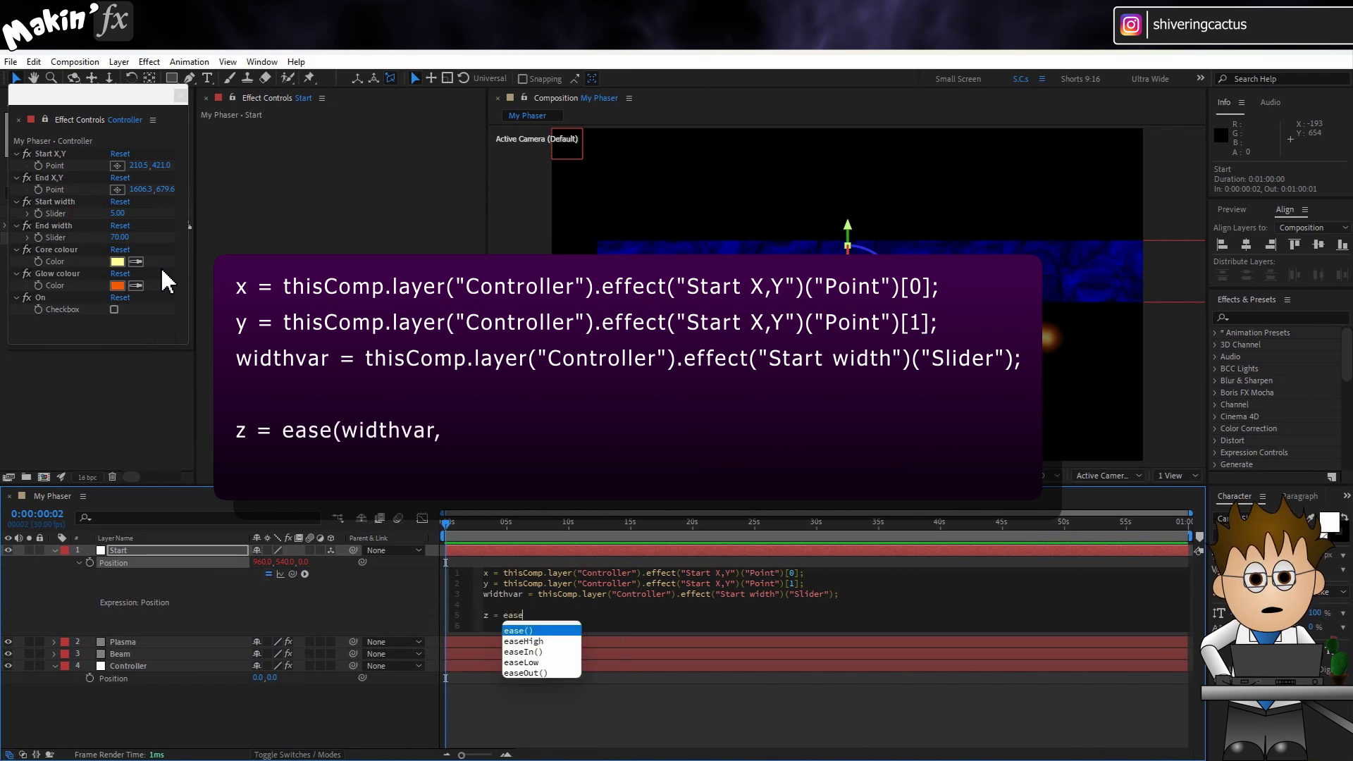
pyautogui.press('Return')
pyautogui.write('w')
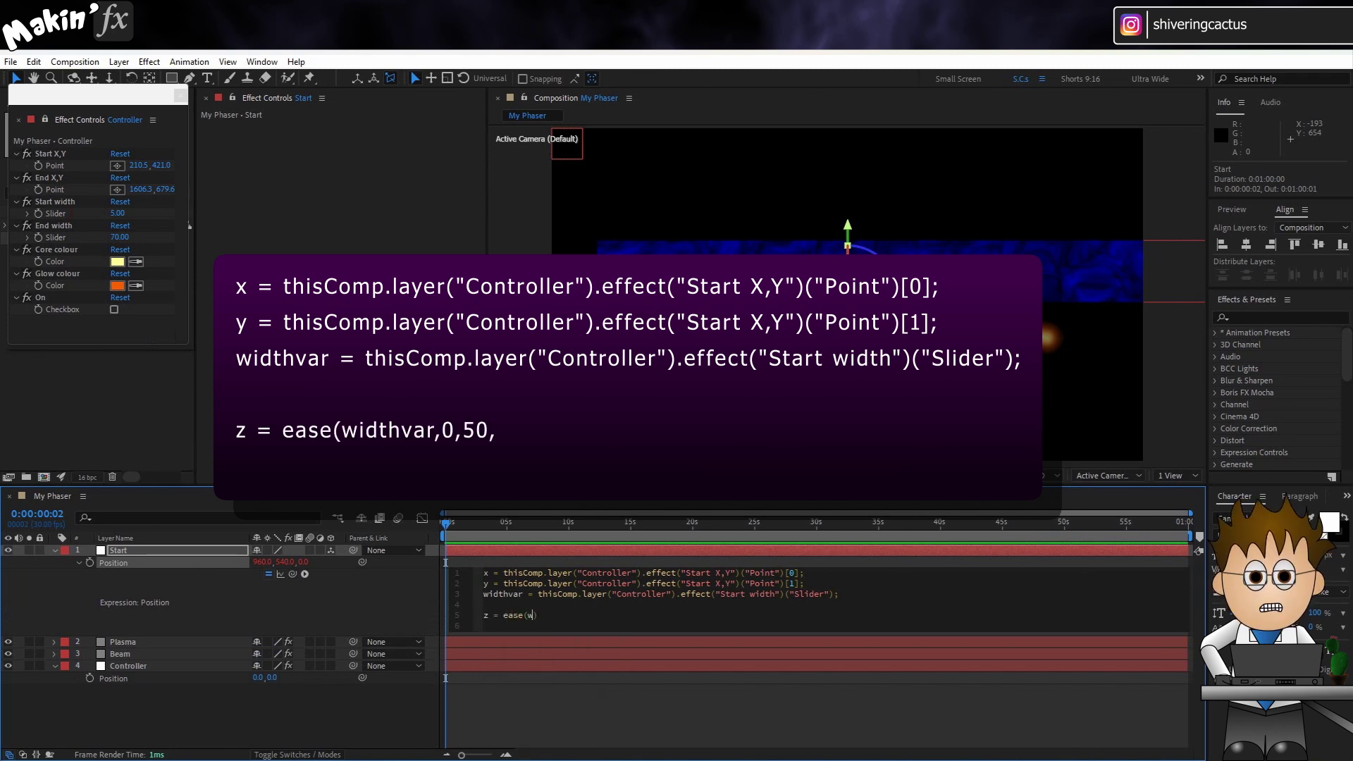
pyautogui.write('idthvar,')
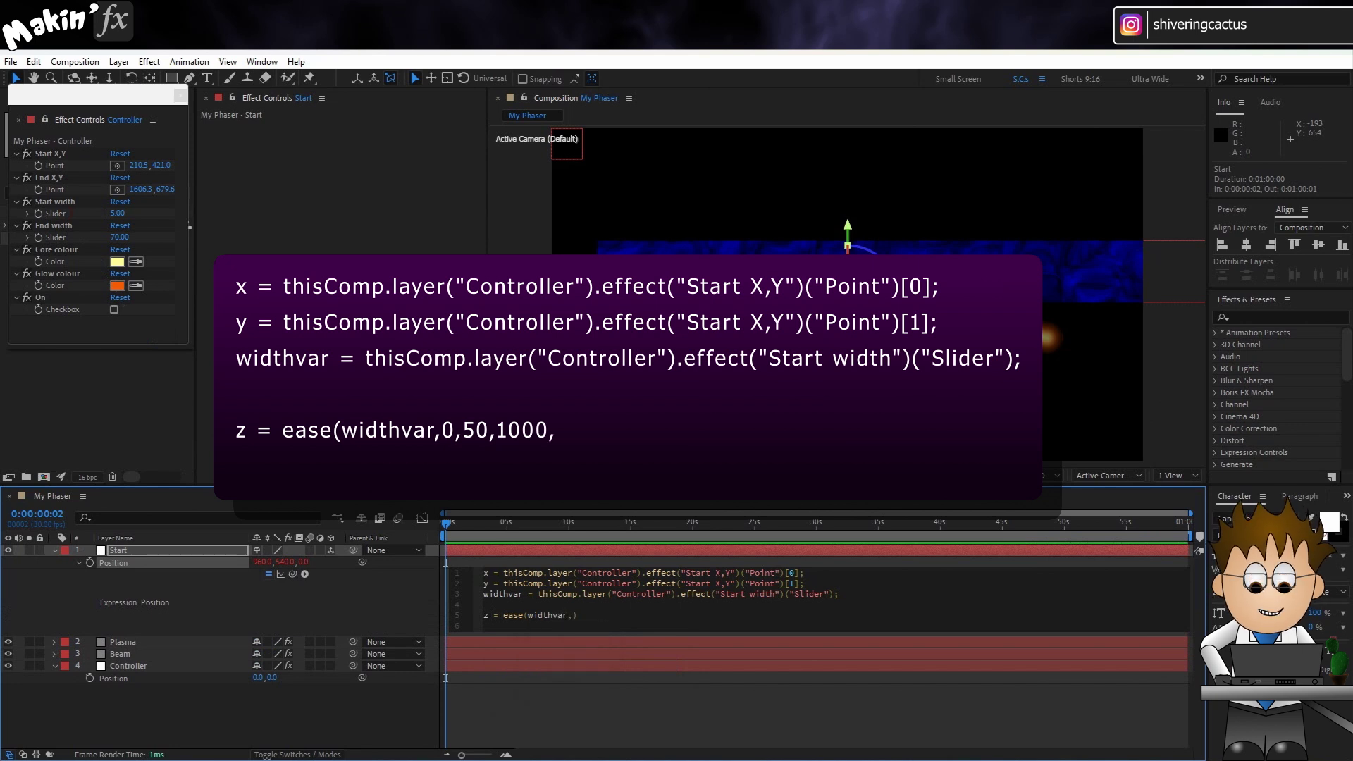
pyautogui.write('0,50,1000,-10);')
# Step: Complete the Start null's Position expression with the output array [x,y,z] and apply it
pyautogui.press('Down')
pyautogui.write('[')
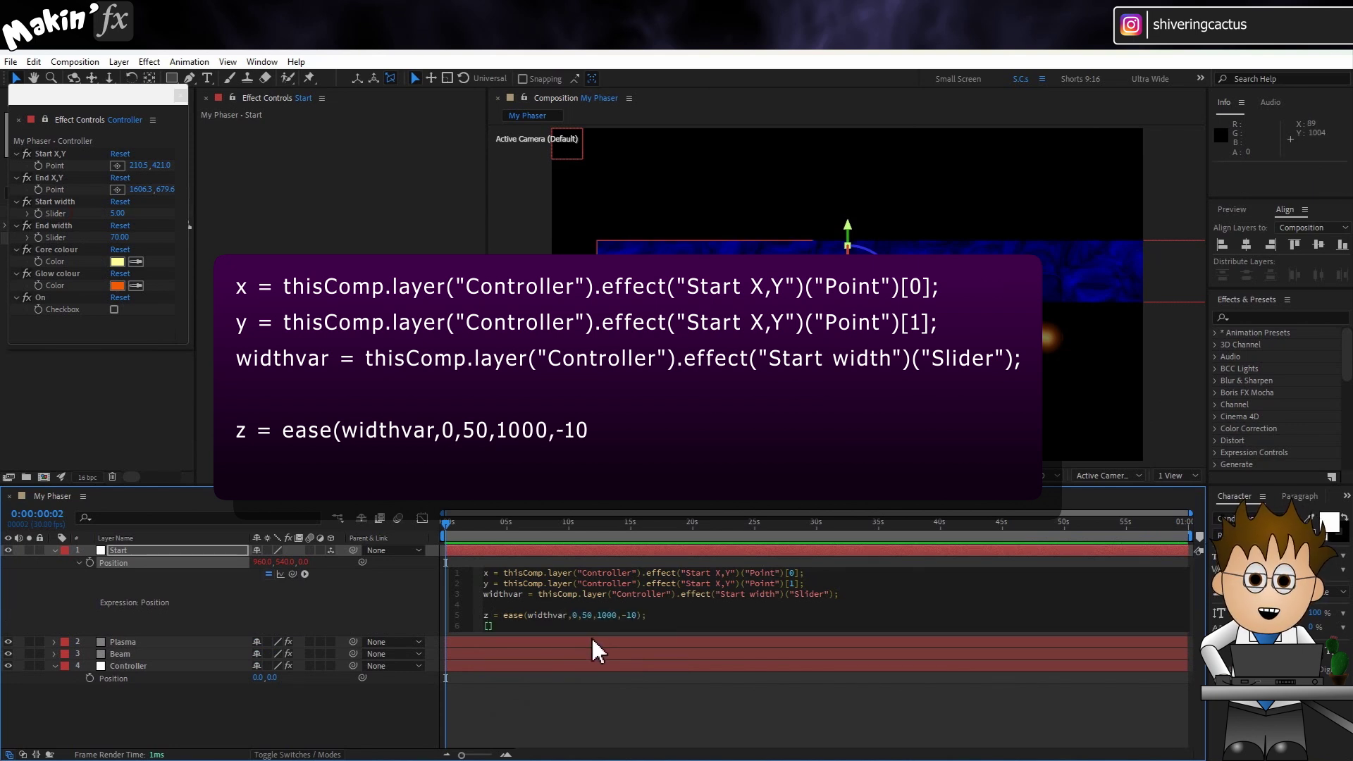
pyautogui.write('x,y,z')
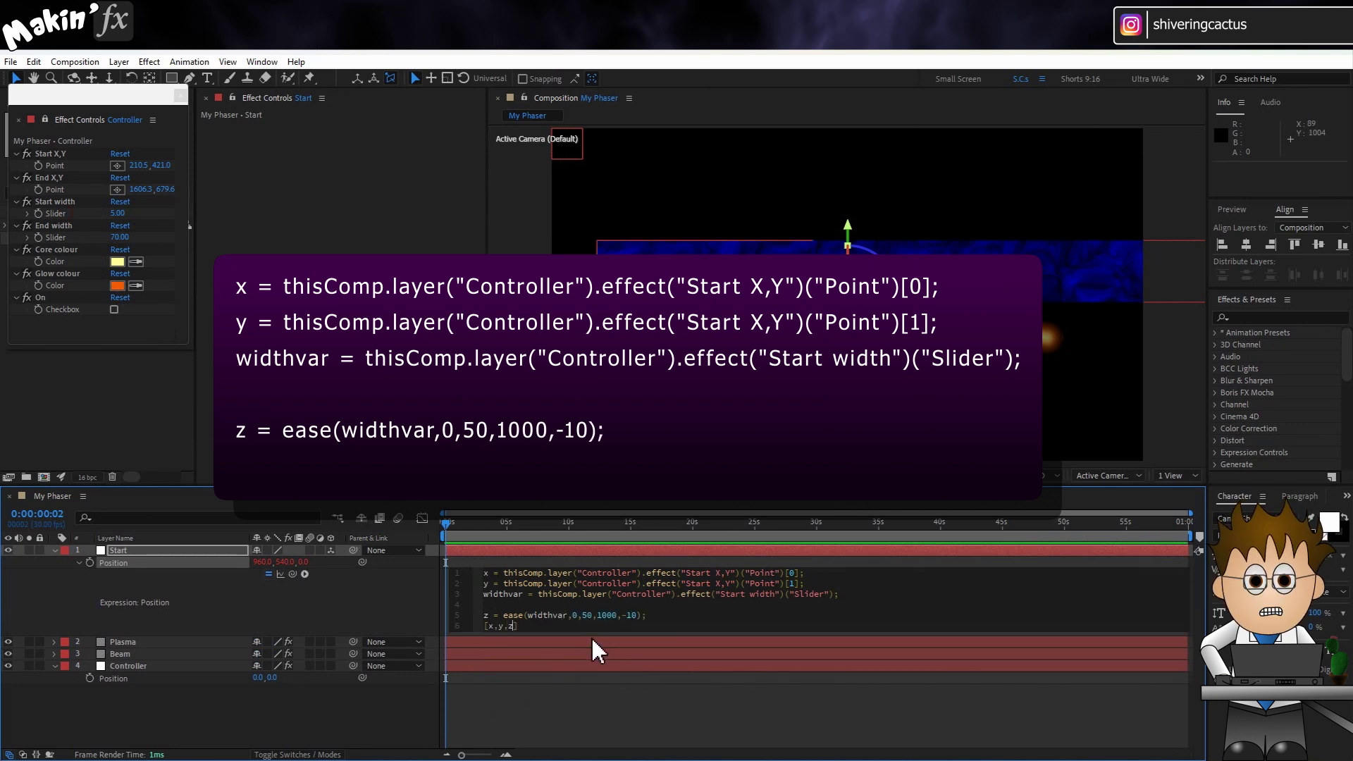
pyautogui.click(371, 584)
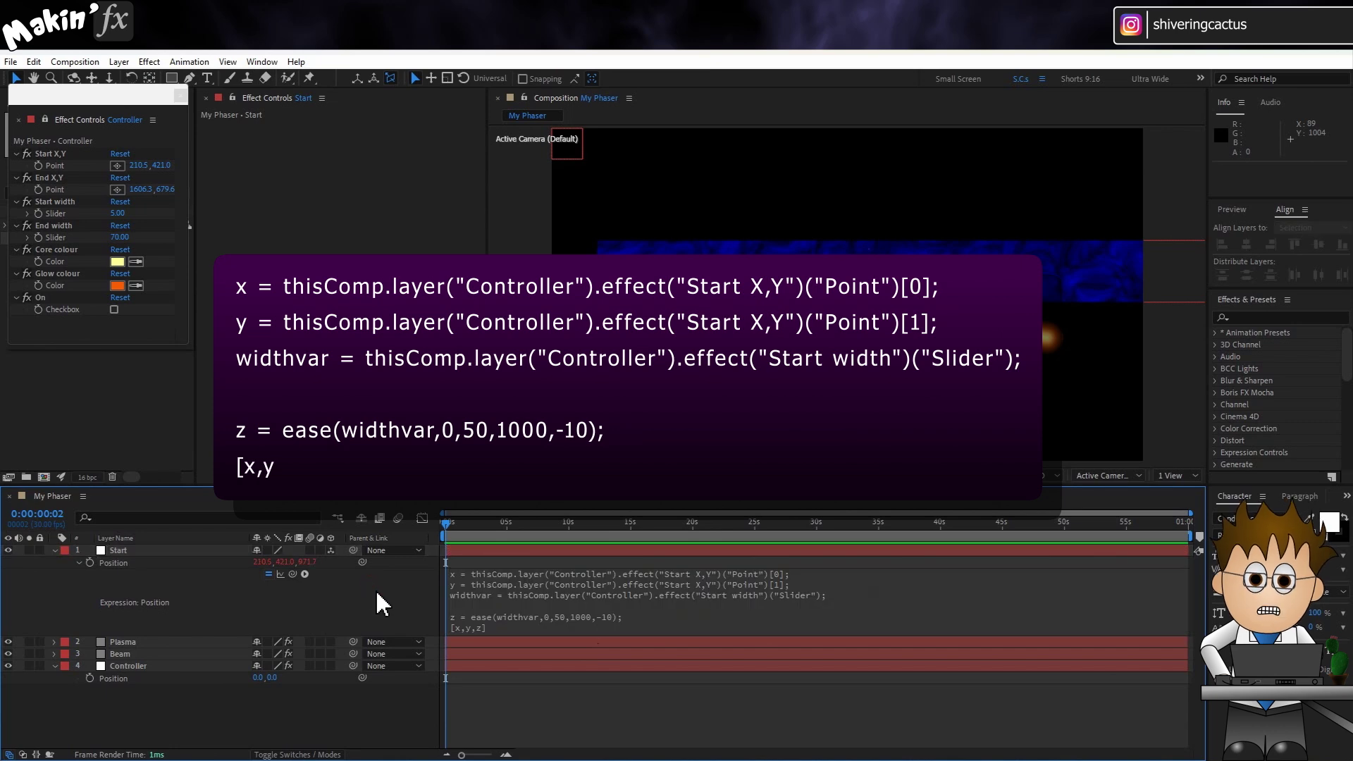
# Step: Raise the Controller's Start width to 25 to test how the Start null moves in depth
pyautogui.click(183, 550)
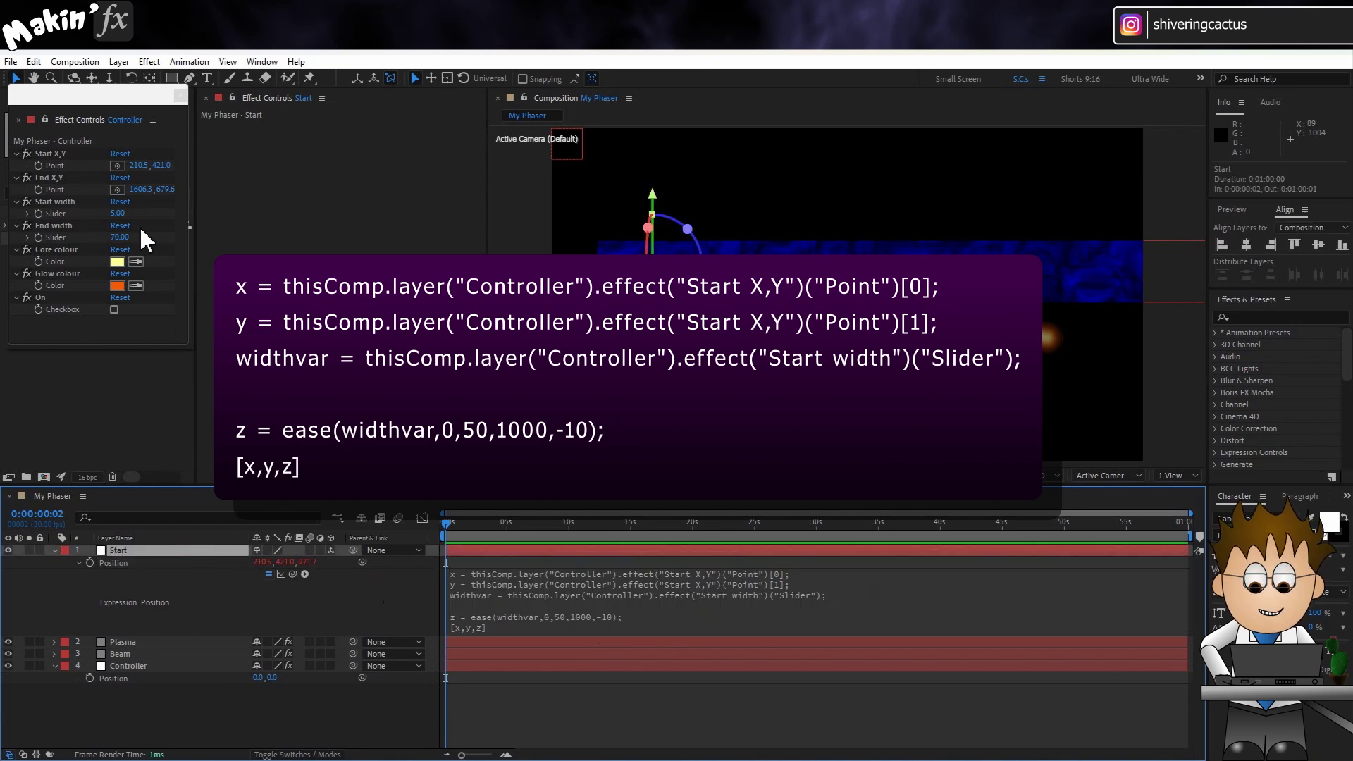
pyautogui.moveTo(123, 217)
pyautogui.mouseDown()
pyautogui.moveTo(42, 217)
pyautogui.moveTo(271, 218)
pyautogui.moveTo(129, 213)
pyautogui.mouseUp()
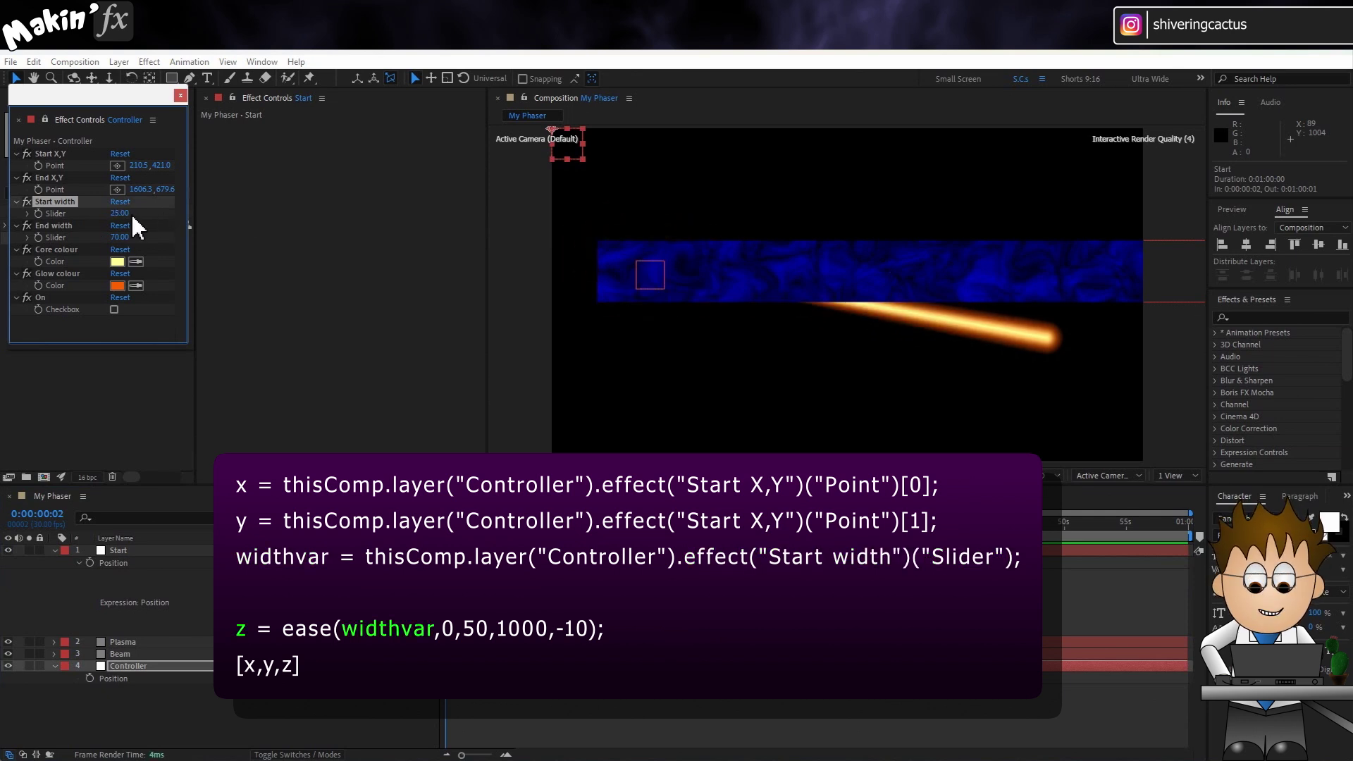
# Step: Move the Plasma layer about 270 px down in the composition, clear of the beam's start
pyautogui.click(148, 641)
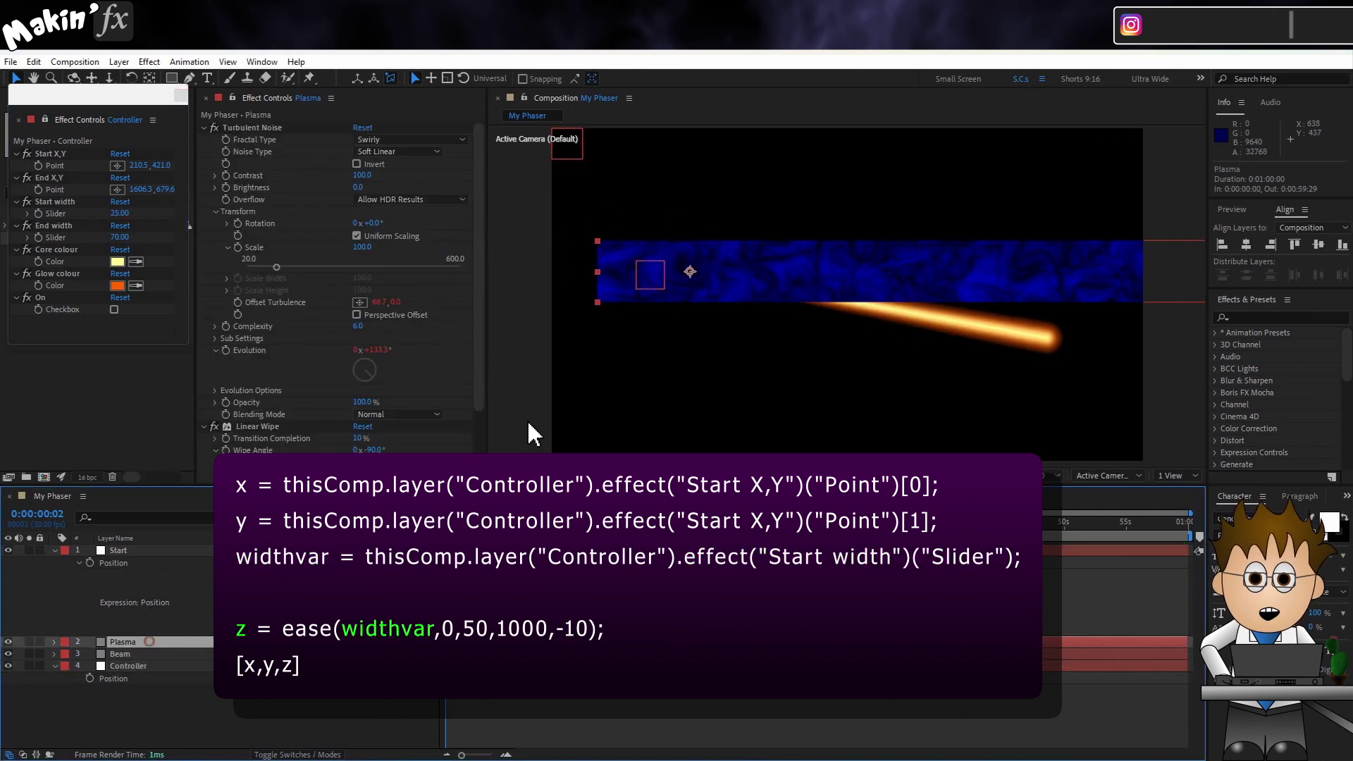
pyautogui.moveTo(759, 267); pyautogui.dragTo(747, 350)
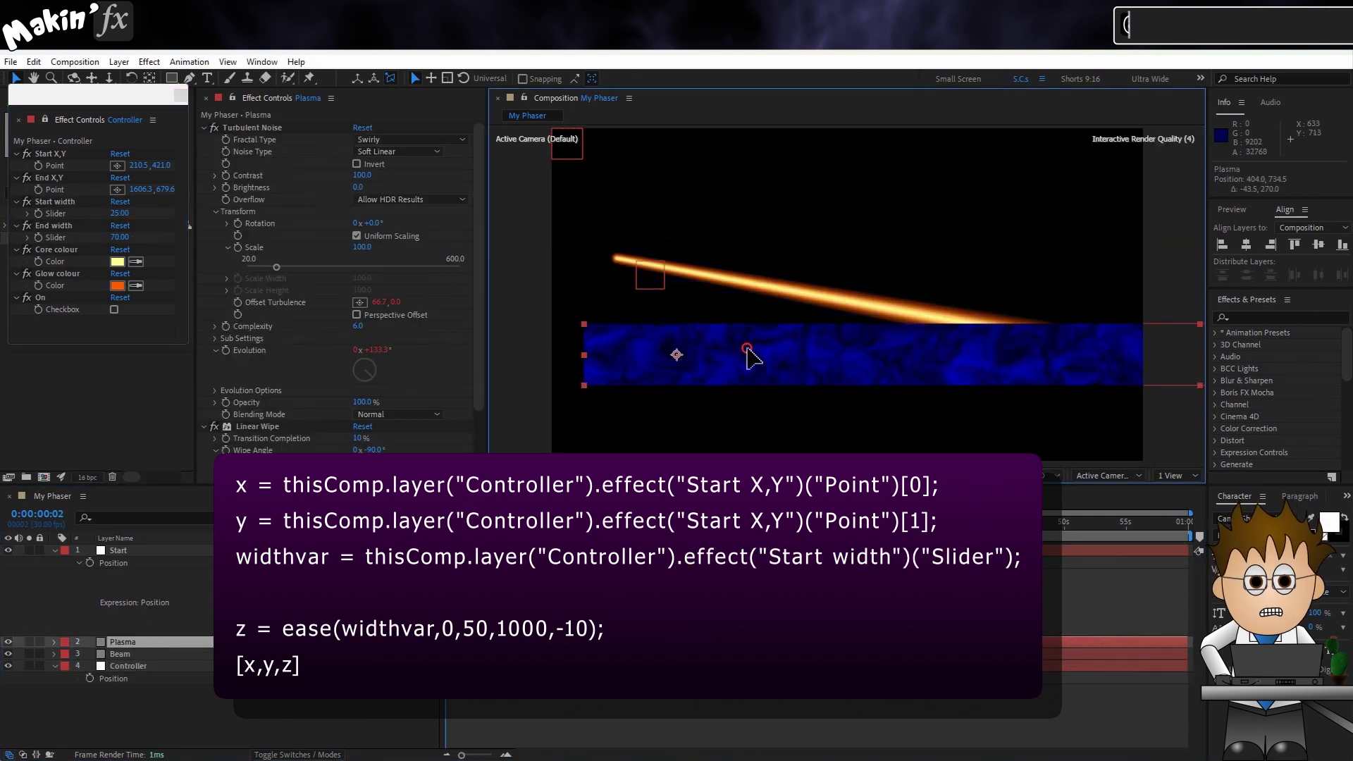
# Step: Test the Start null's depth with a Start width of 43, and set the width back to 5
pyautogui.click(159, 551)
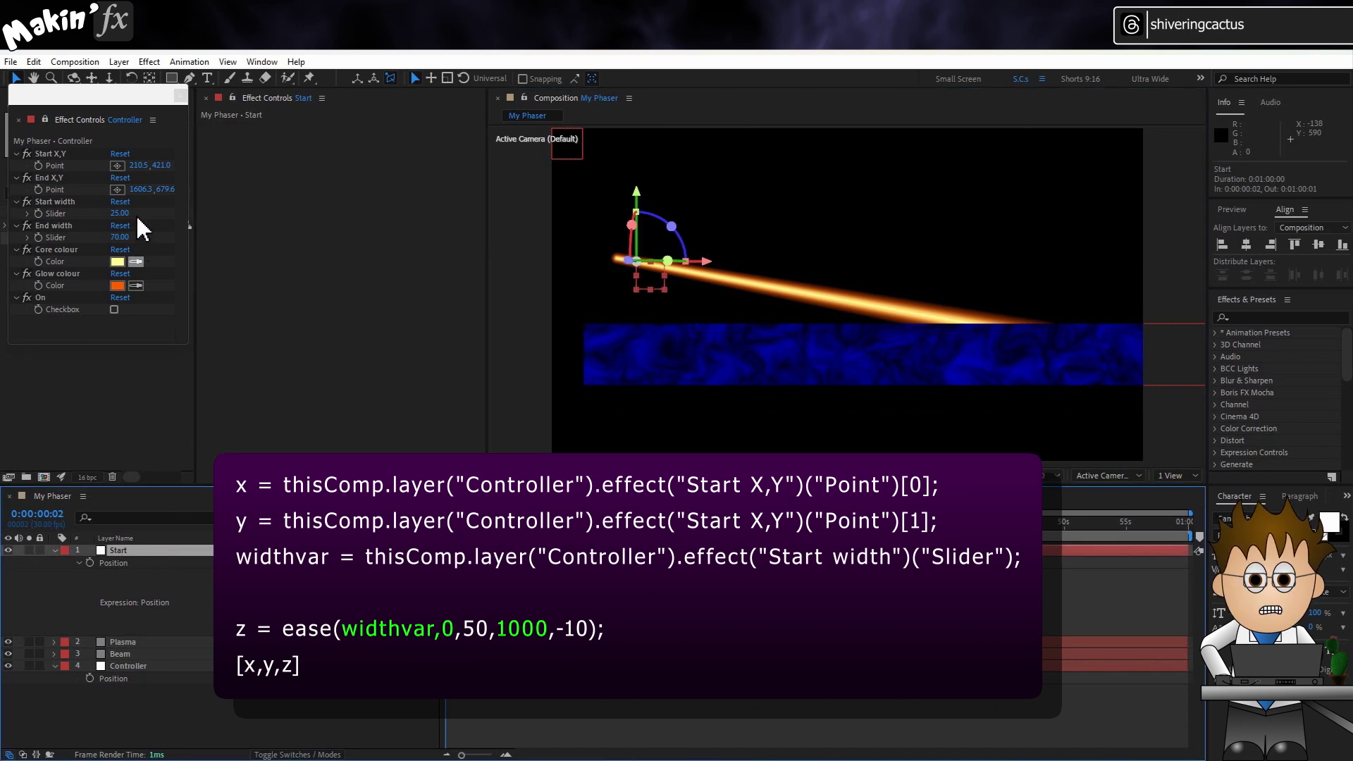
pyautogui.moveTo(119, 214)
pyautogui.mouseDown()
pyautogui.moveTo(70, 217)
pyautogui.moveTo(254, 213)
pyautogui.moveTo(133, 216)
pyautogui.mouseUp()
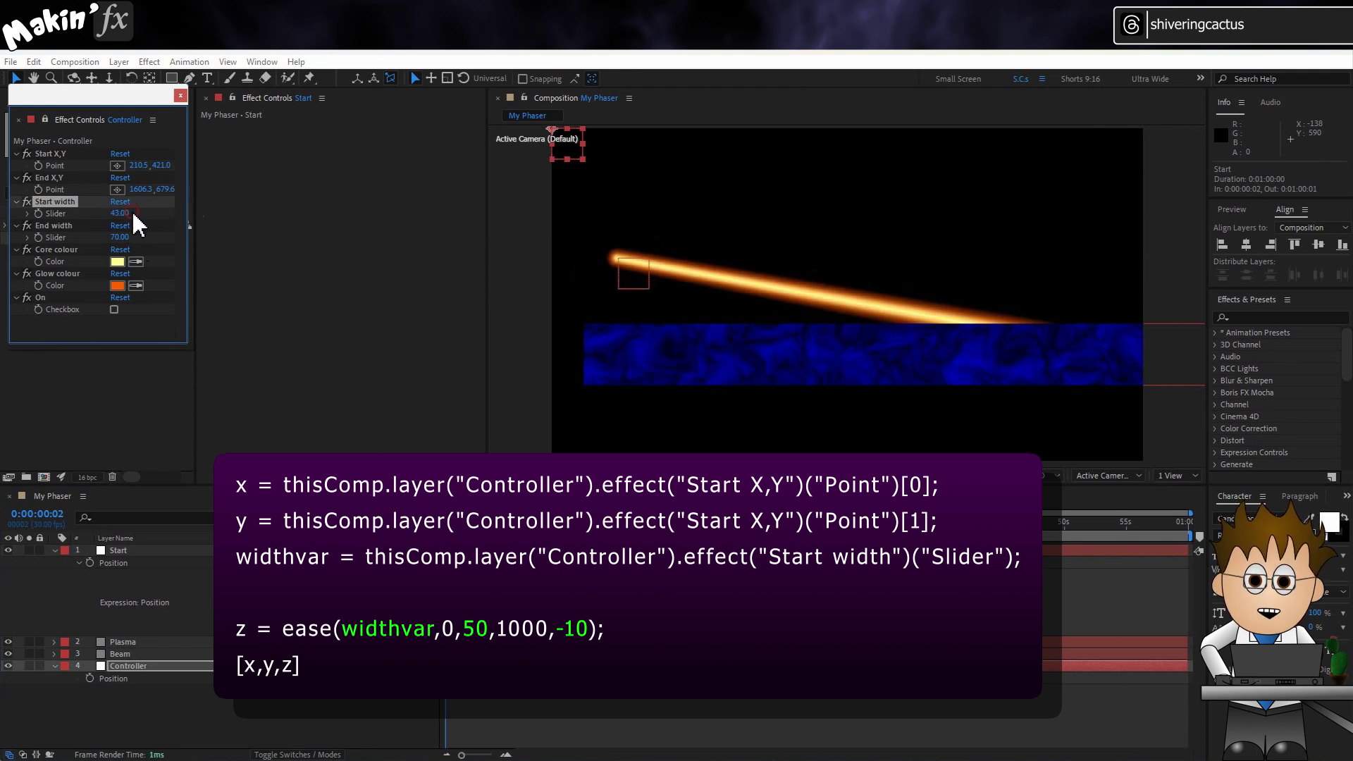
pyautogui.click(122, 215)
pyautogui.write('5')
pyautogui.press('Return')
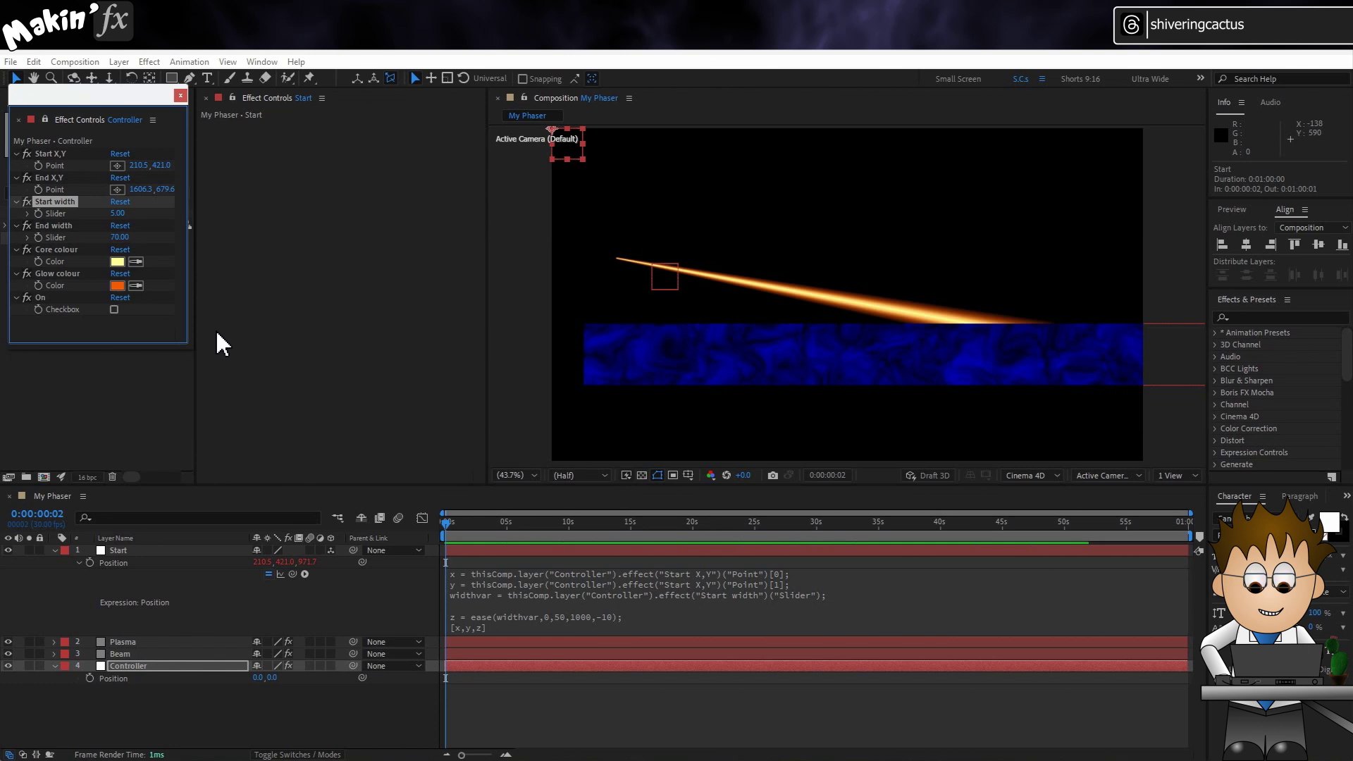
# Step: Duplicate the Start null and rename the copy "End"
pyautogui.click(173, 551)
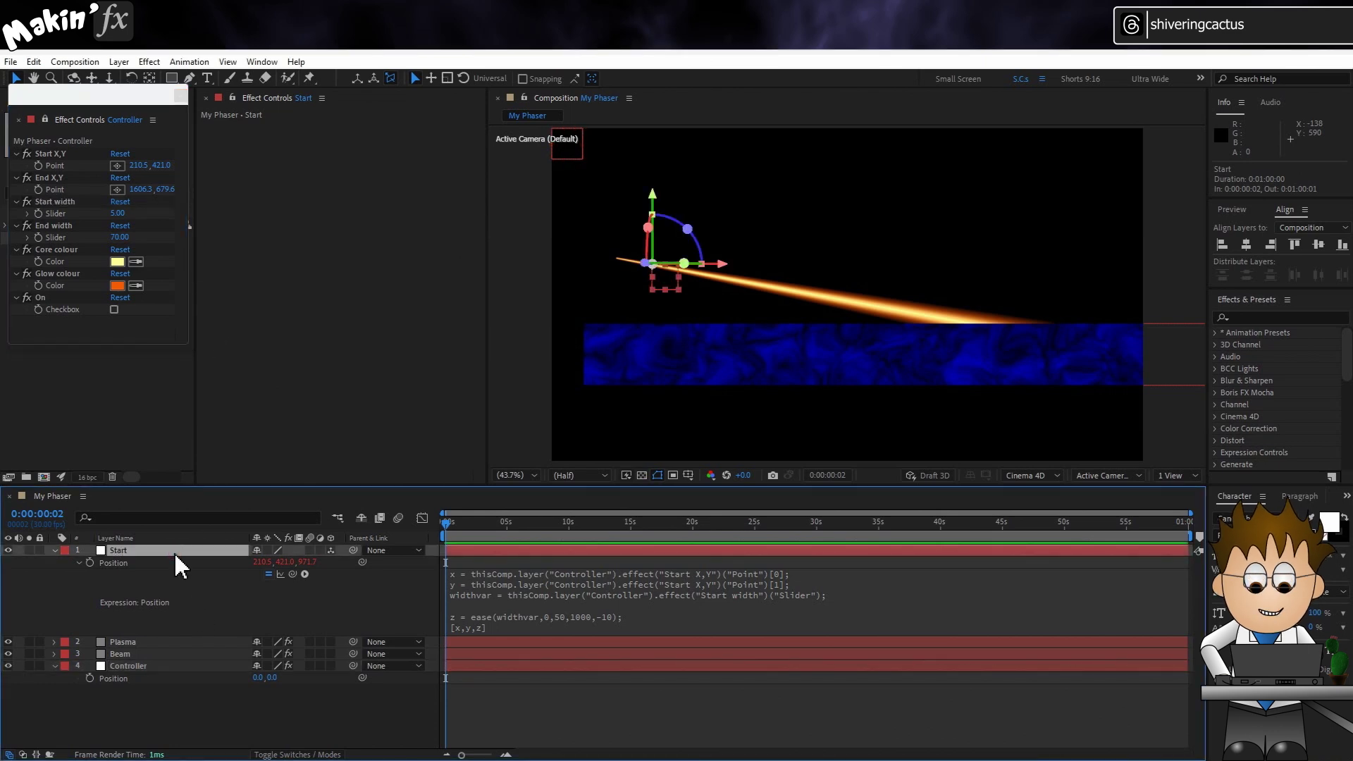
pyautogui.hotkey('ctrl', 'd')
pyautogui.press('Return')
pyautogui.write('End')
pyautogui.press('Return')
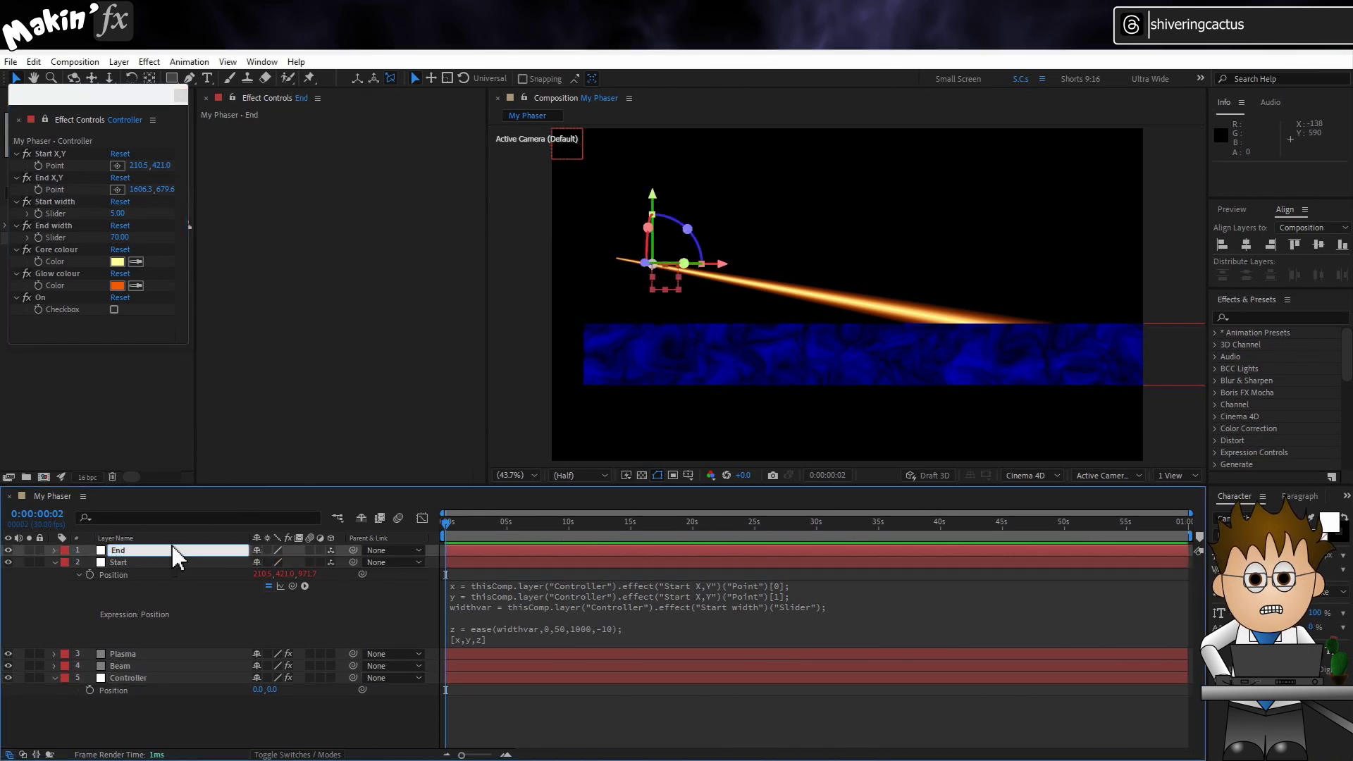
# Step: In the End null's Position expression, link y to the Controller's End X,Y point [1] and widthvar to the End width slider
pyautogui.click(54, 549)
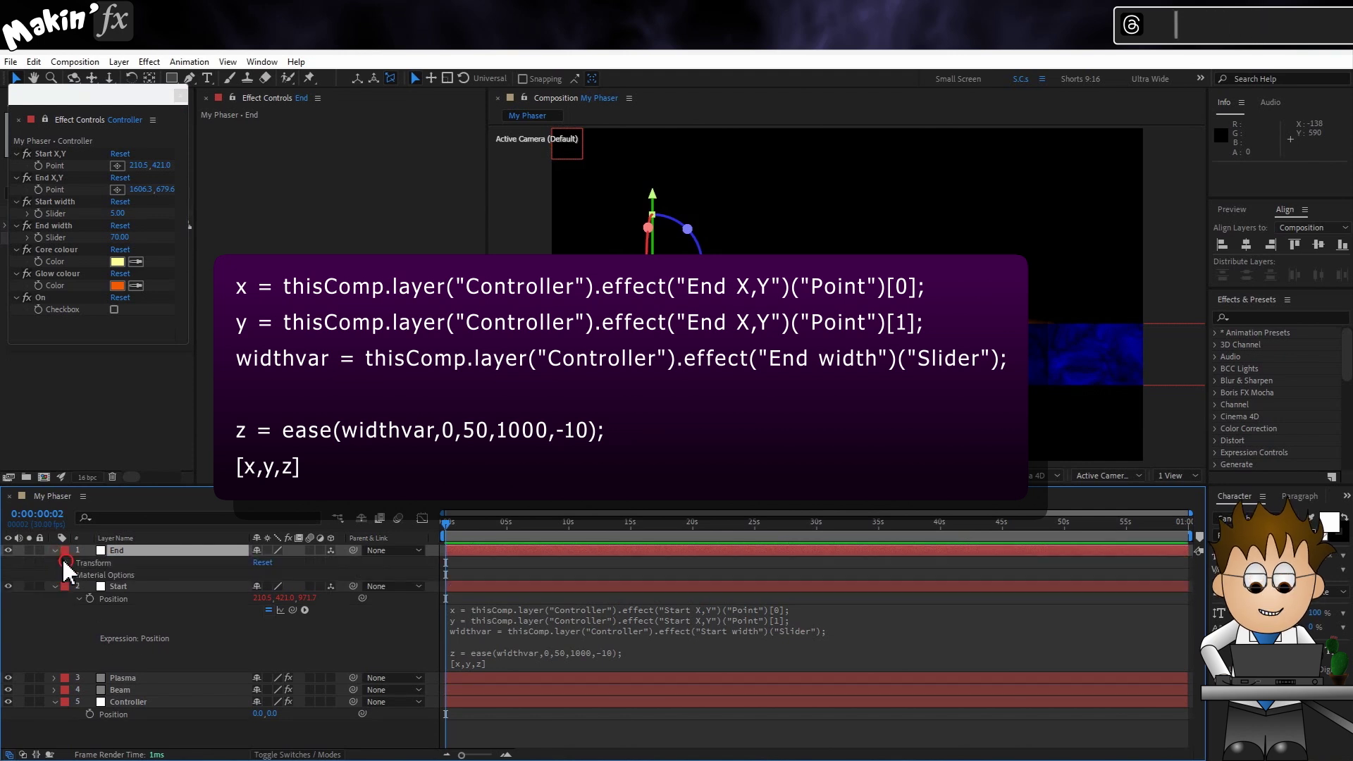
pyautogui.click(674, 598)
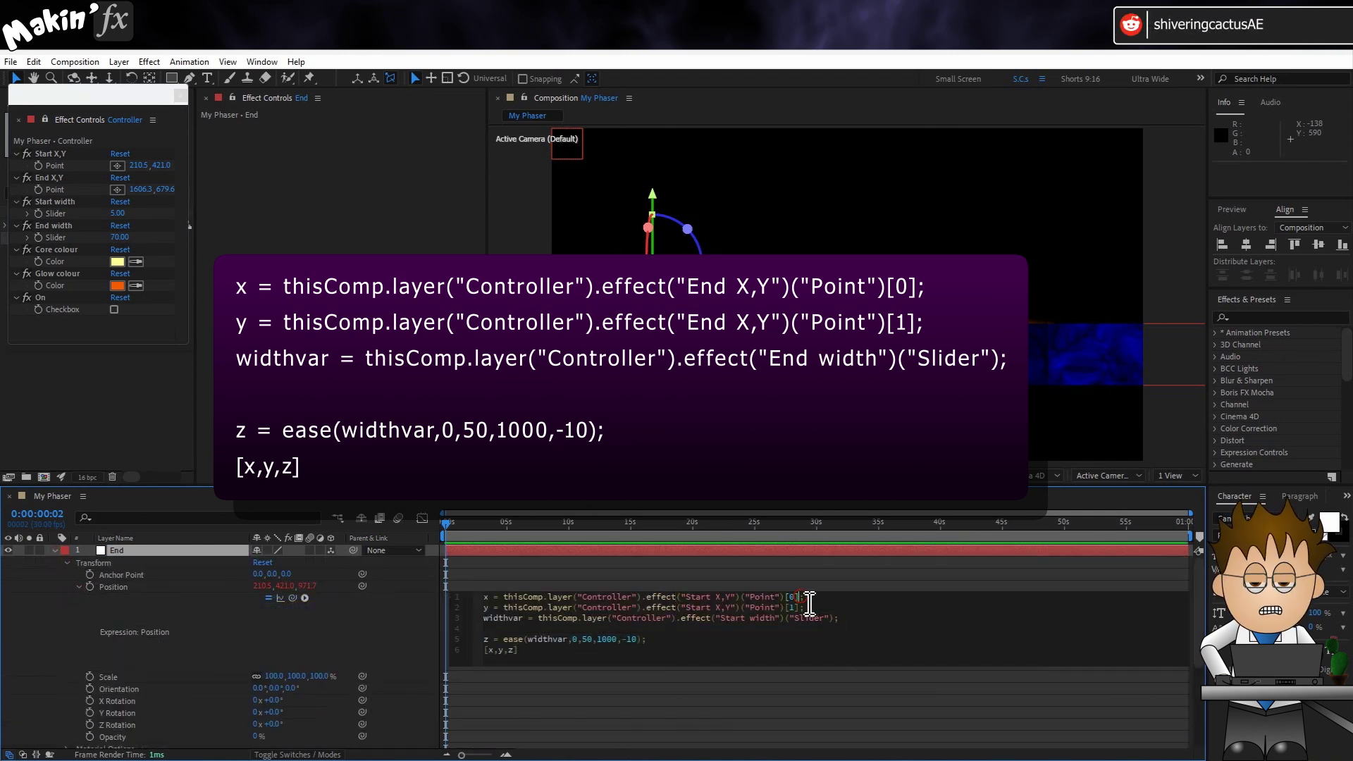
pyautogui.moveTo(810, 599); pyautogui.dragTo(503, 598)
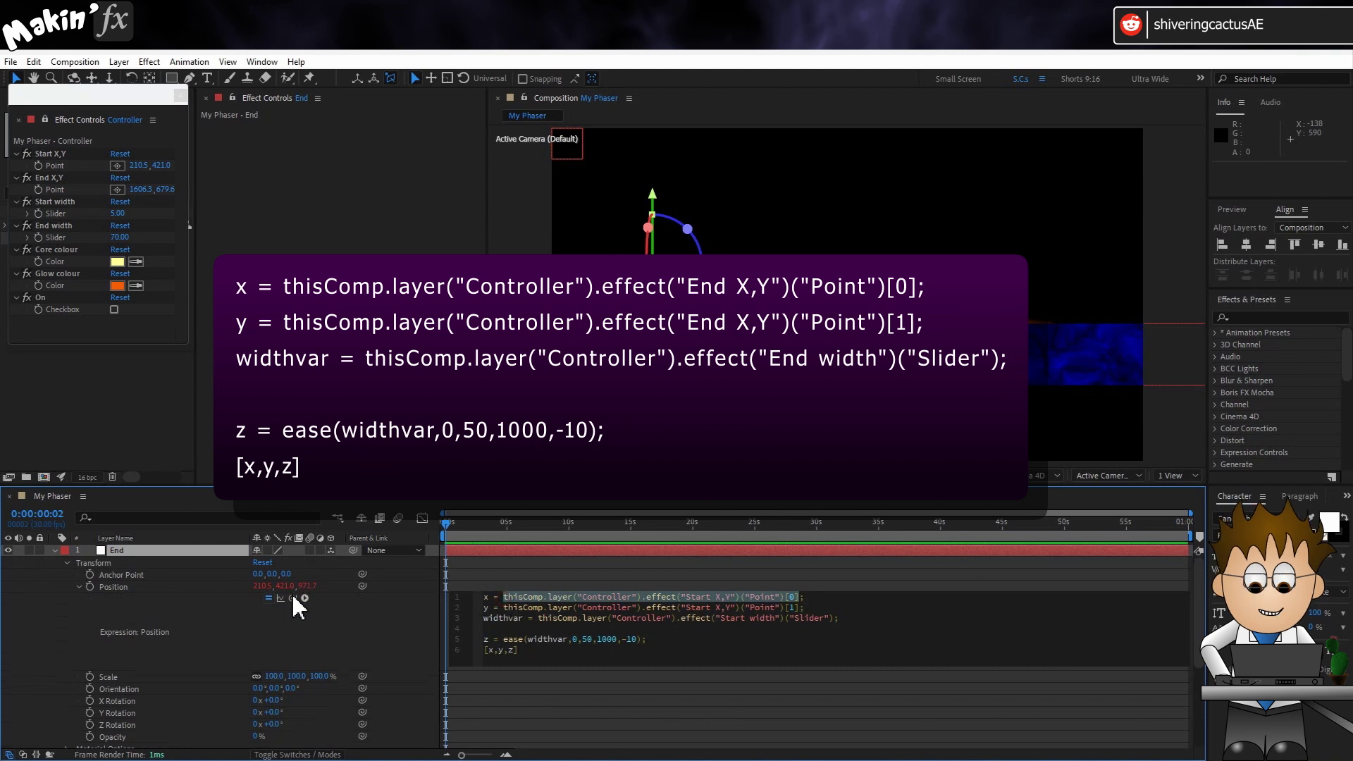
pyautogui.write('thisComp.layer("Controller").effect("Start X,Y")("Point")')
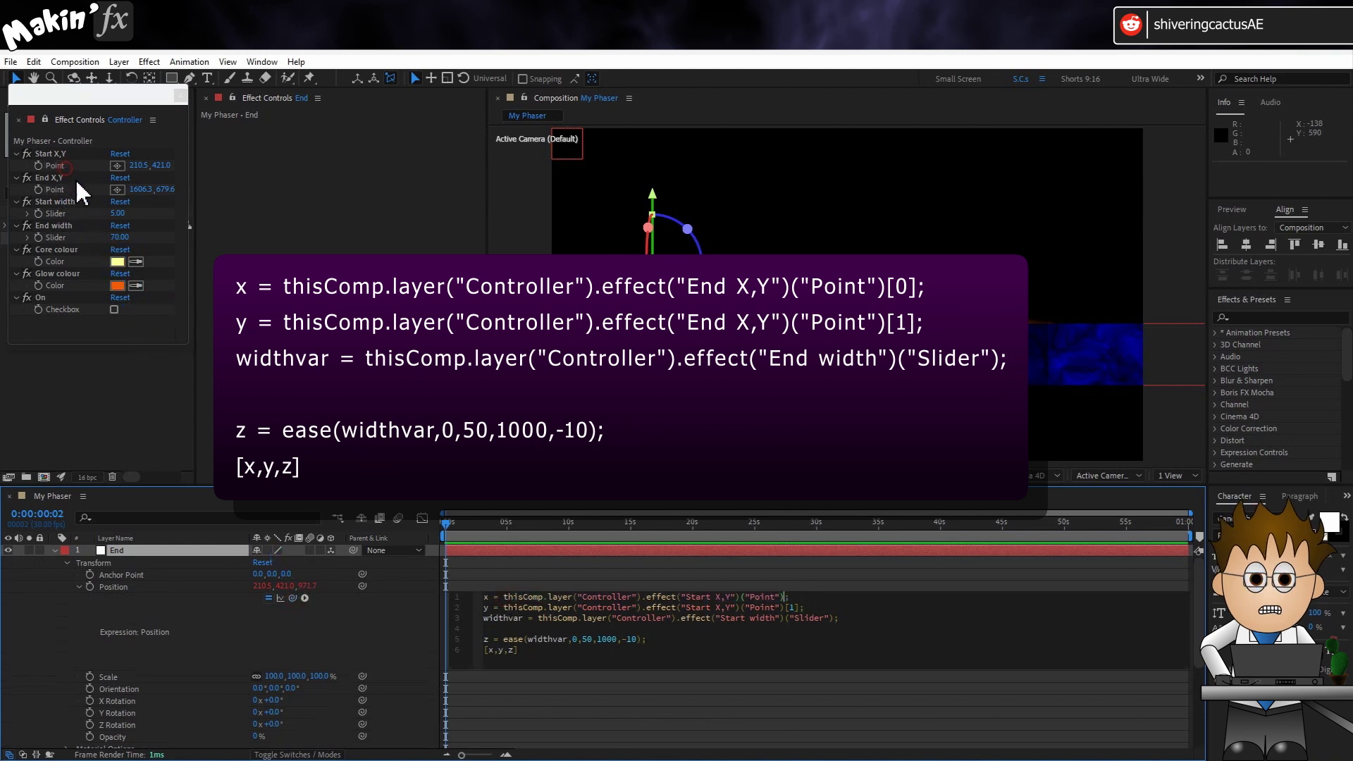
pyautogui.doubleClick(518, 608)
pyautogui.moveTo(513, 610); pyautogui.dragTo(799, 607)
pyautogui.moveTo(293, 597); pyautogui.dragTo(46, 191)
pyautogui.moveTo(538, 618); pyautogui.dragTo(834, 625)
pyautogui.moveTo(292, 598); pyautogui.dragTo(85, 238)
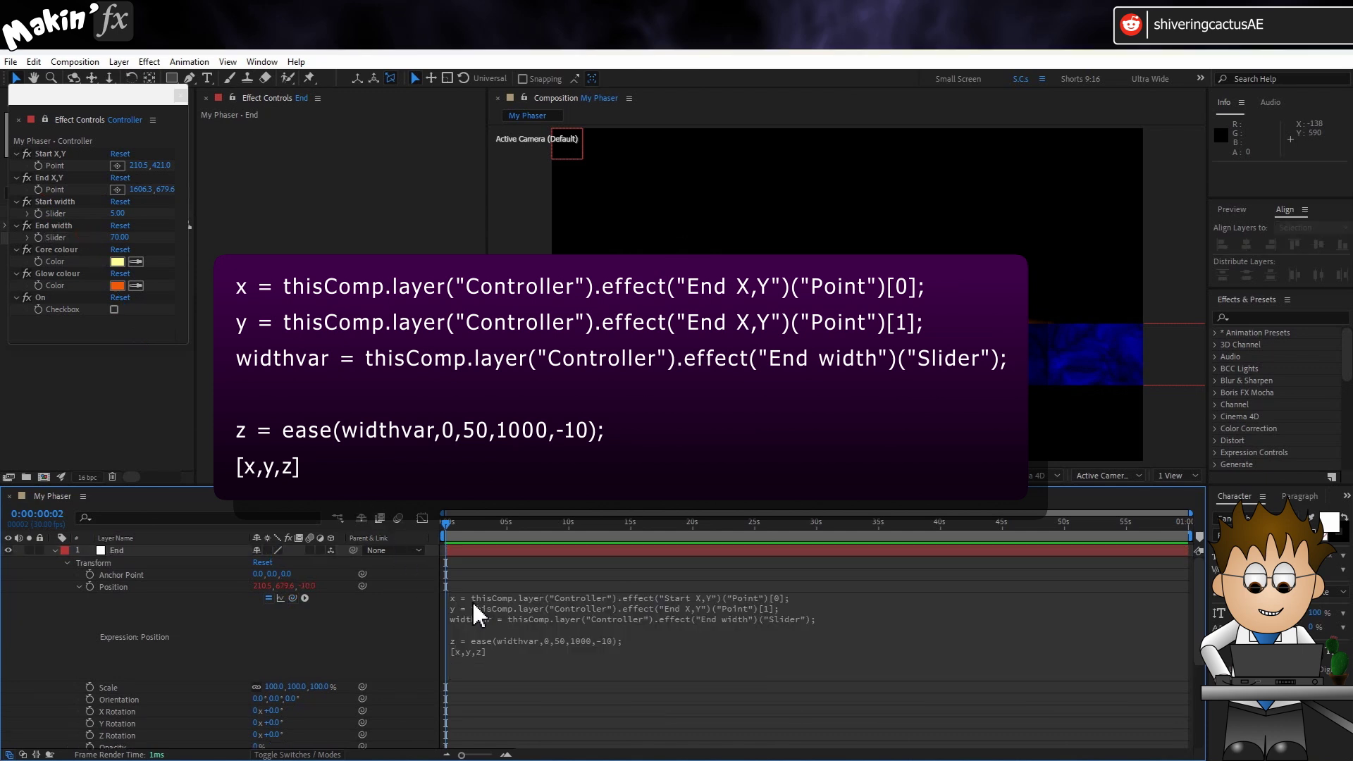
# Step: Link x in the End null's Position expression to the Controller's End X,Y point [0] and relink y to component [1]
pyautogui.tripleClick(515, 604)
pyautogui.moveTo(503, 597); pyautogui.dragTo(801, 597)
pyautogui.moveTo(293, 598); pyautogui.dragTo(138, 189)
pyautogui.moveTo(503, 608); pyautogui.dragTo(794, 614)
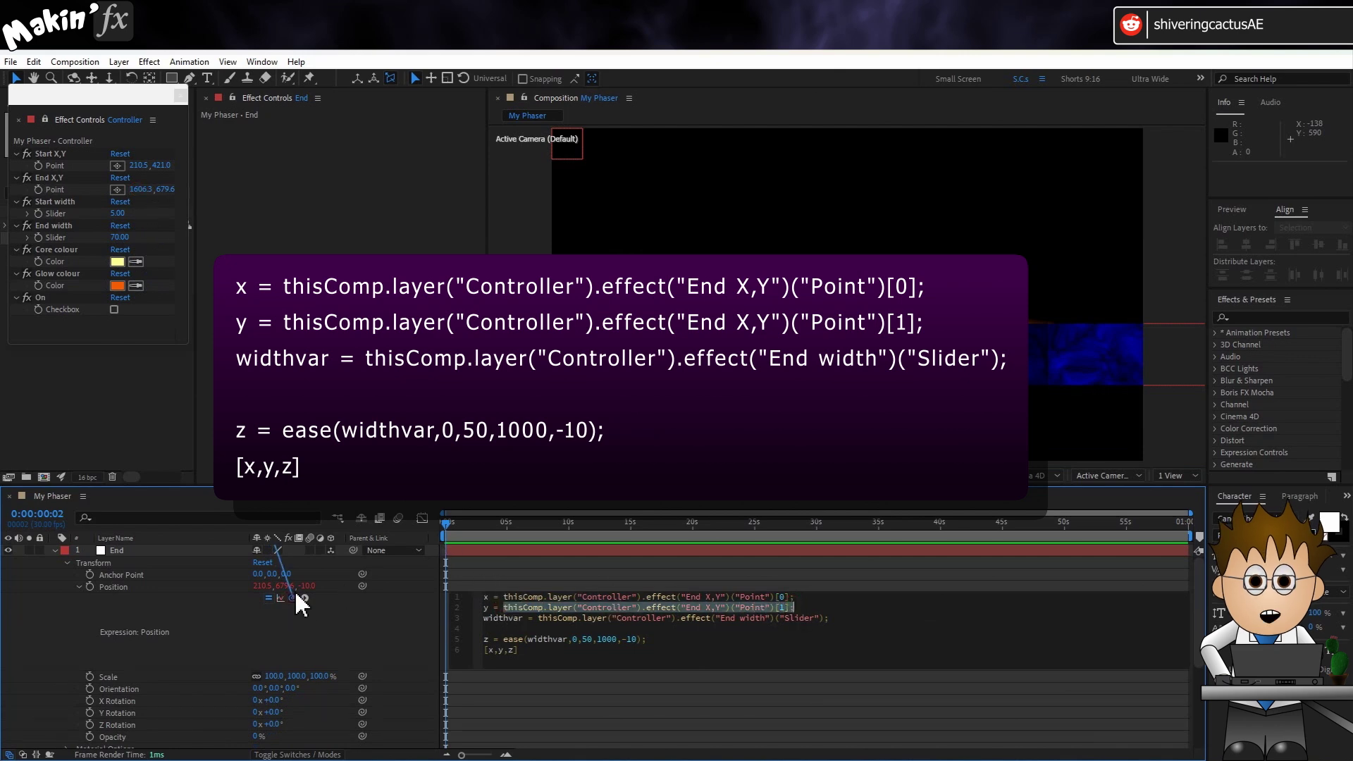
pyautogui.moveTo(294, 589); pyautogui.dragTo(141, 189)
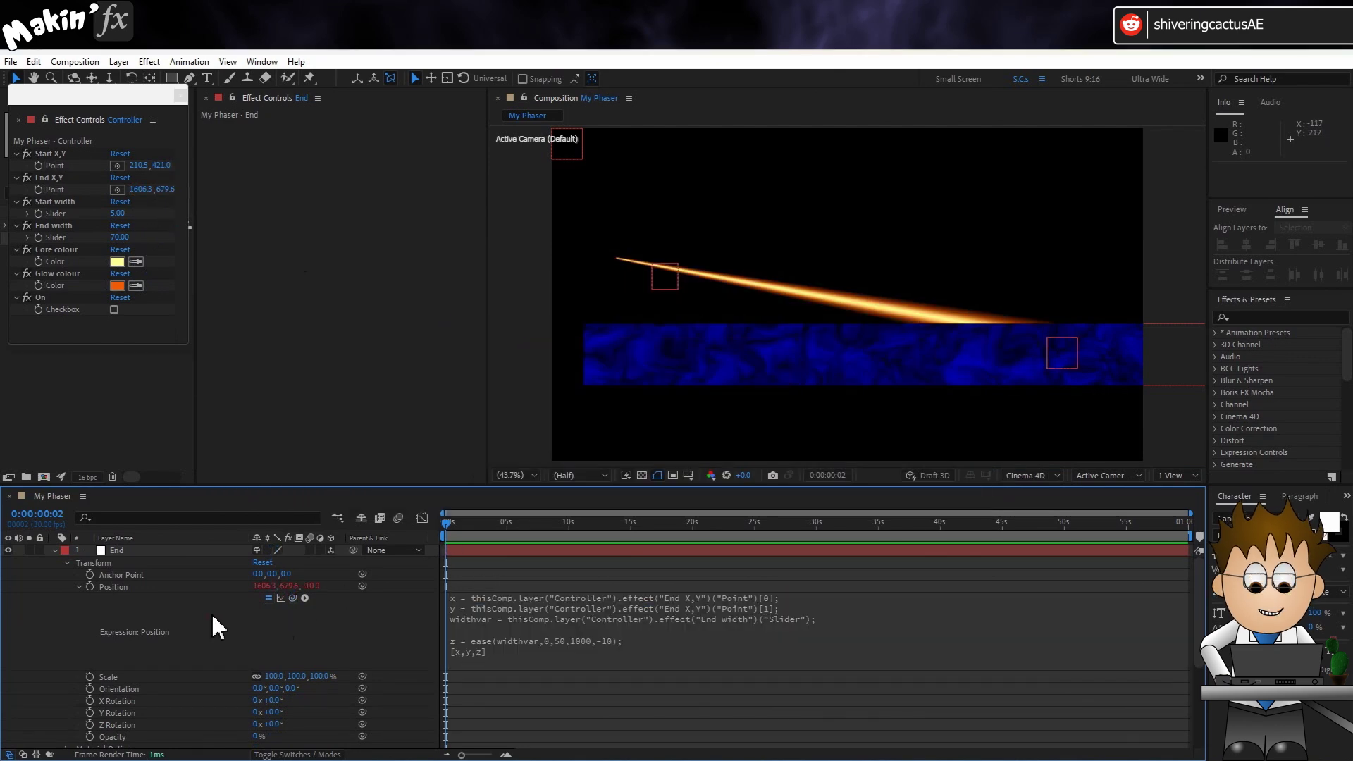
# Step: Reveal the Start null's rotation properties and add an Orientation expression that begins with the lookAt() function
pyautogui.click(55, 549)
pyautogui.press('r')
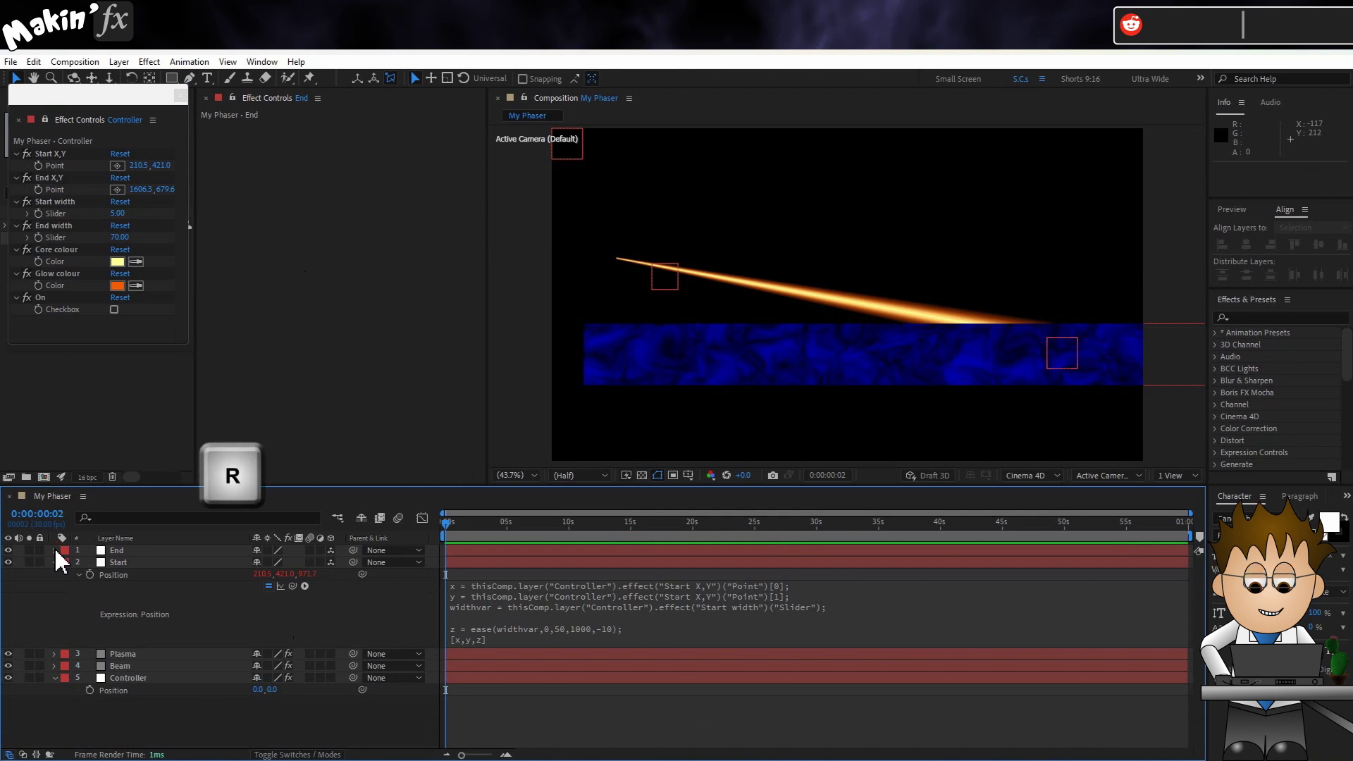
pyautogui.click(173, 558)
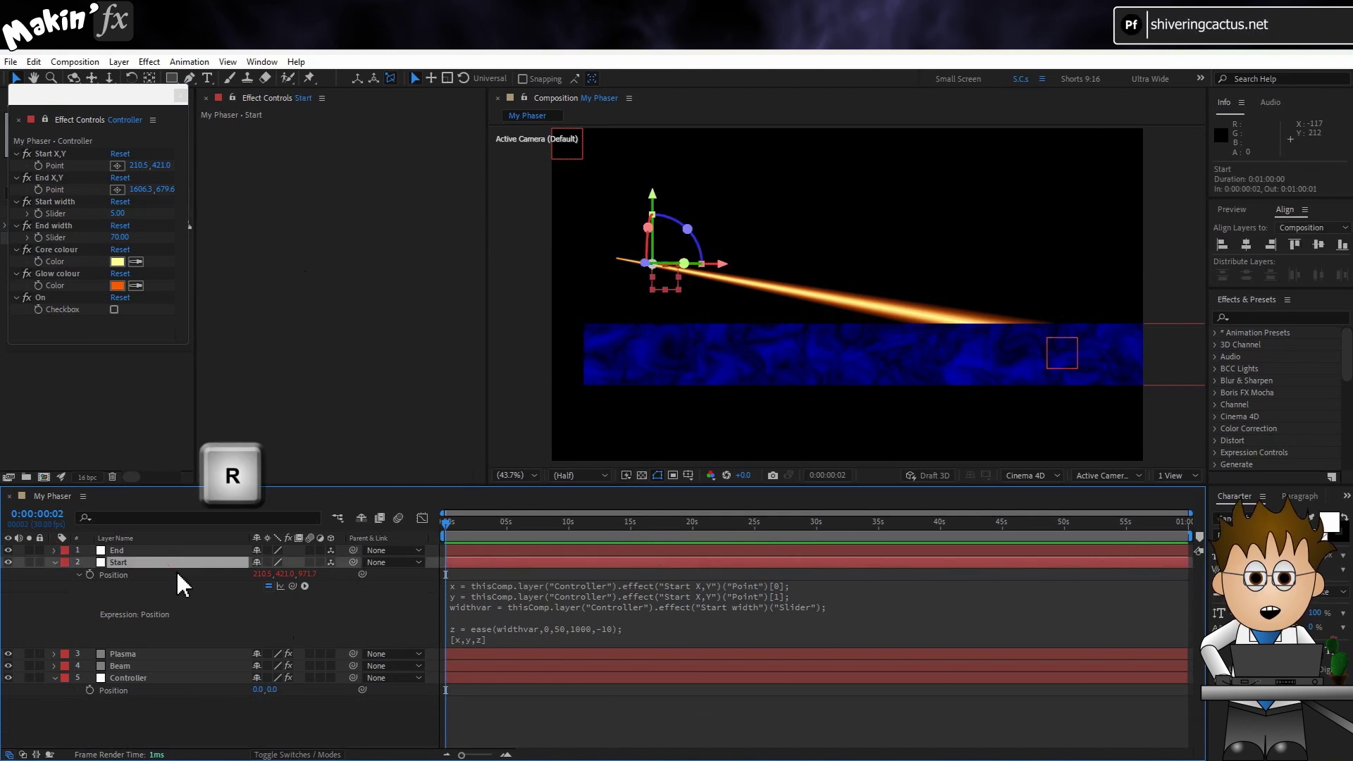
pyautogui.press('r')
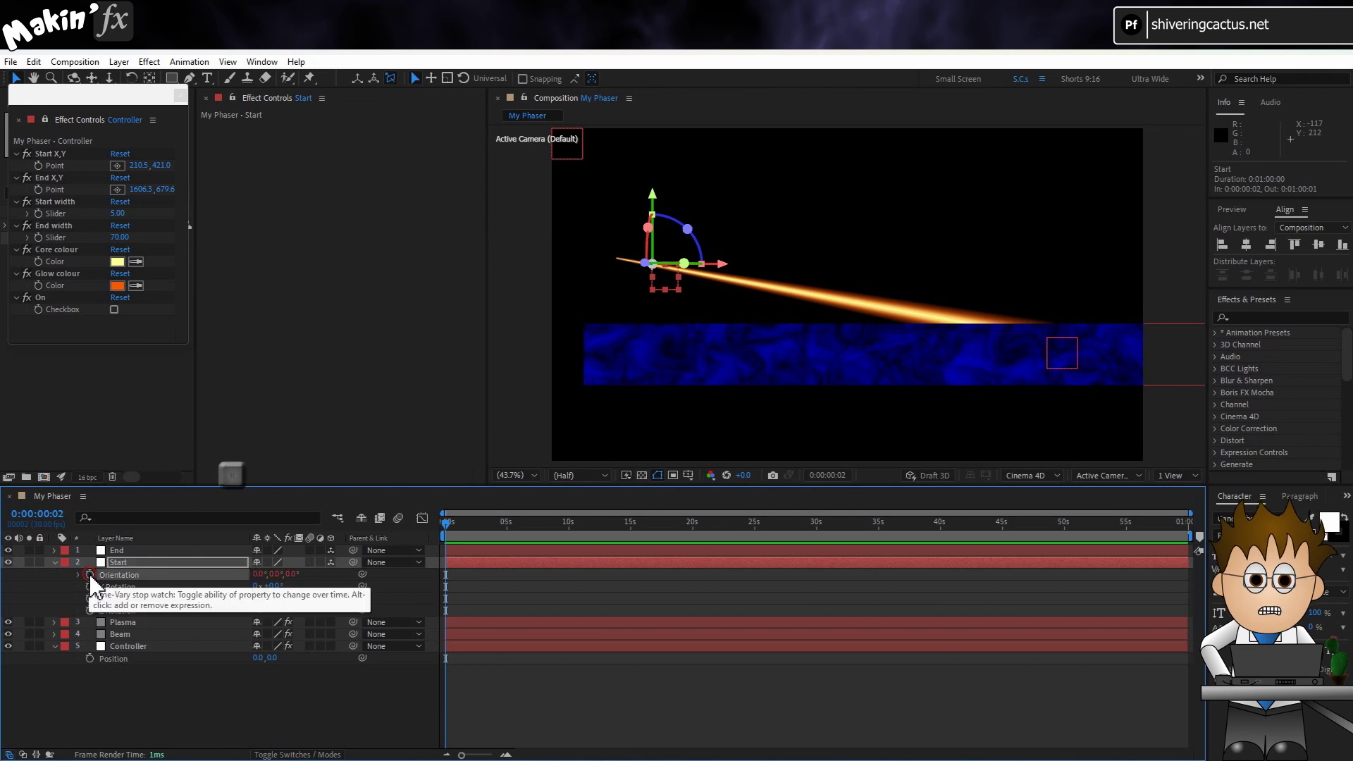
pyautogui.keyDown('alt'); pyautogui.click(89, 574); pyautogui.keyUp('alt')
pyautogui.write('l')
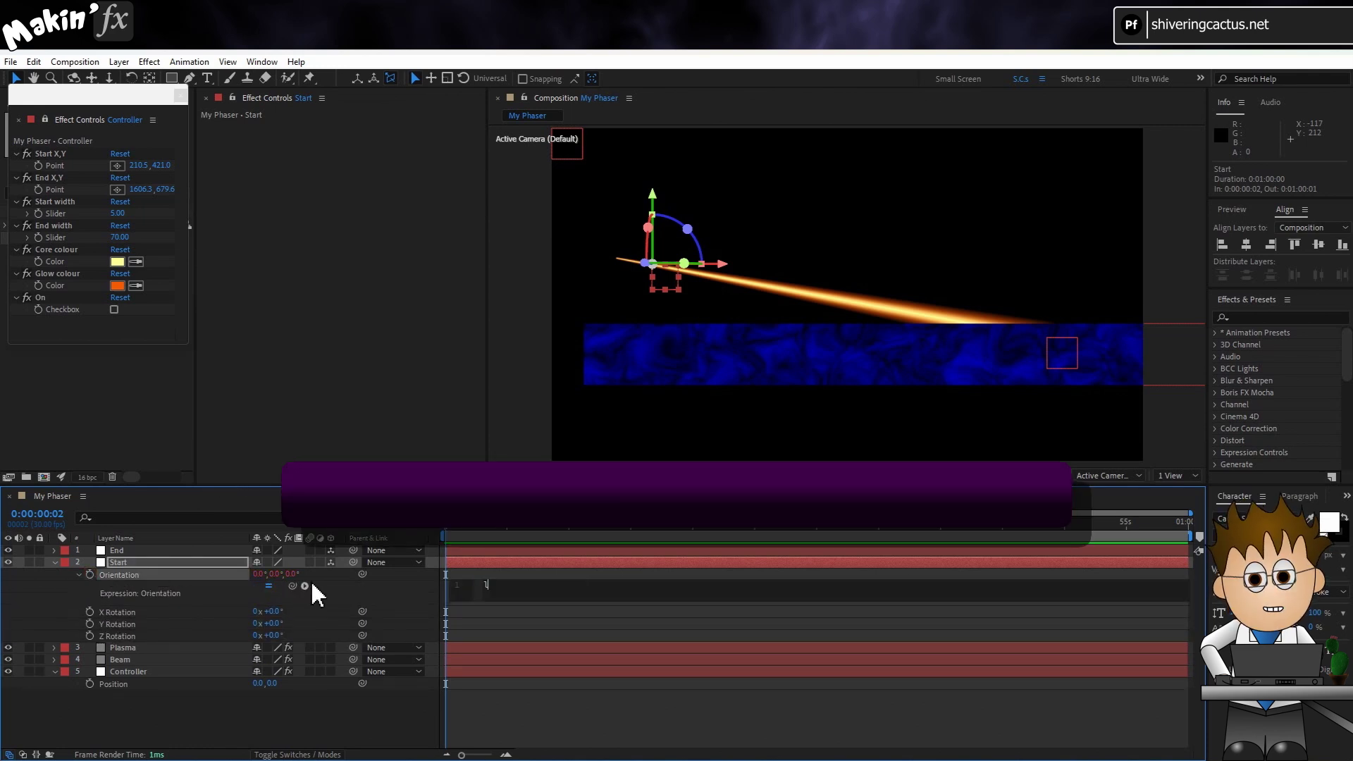
pyautogui.write('ookAt')
pyautogui.press('Return')
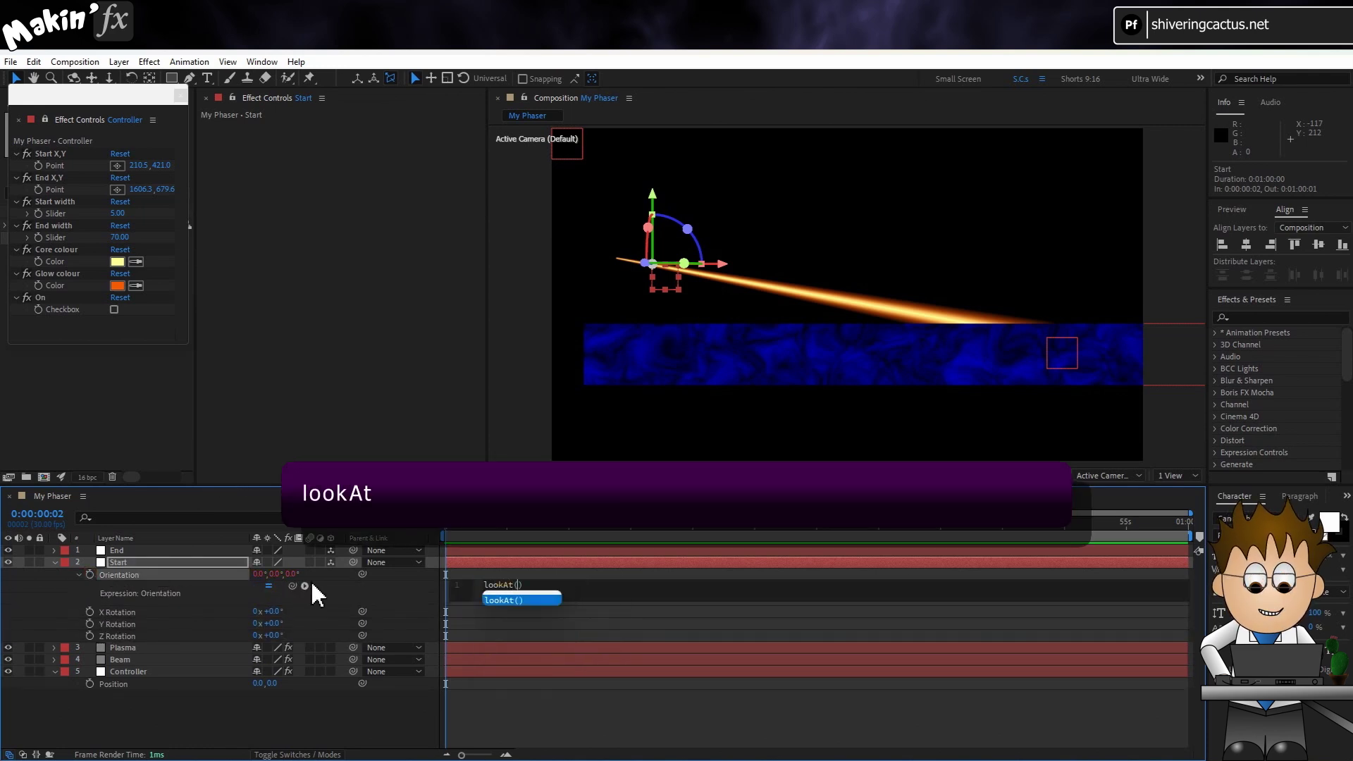
# Step: Enter transform.position as the first argument of lookAt, followed by a comma
pyautogui.write('transf')
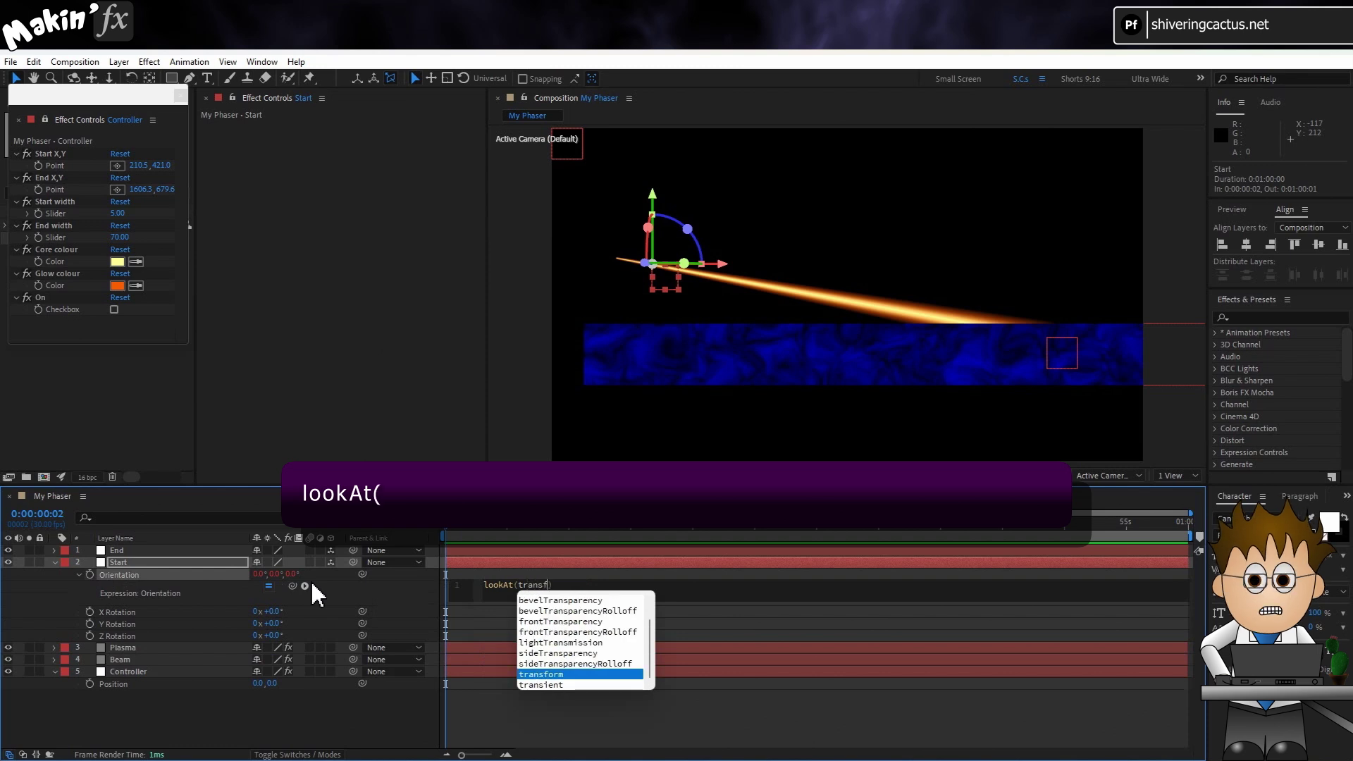
pyautogui.write('orm')
pyautogui.press('Return')
pyautogui.write('.po')
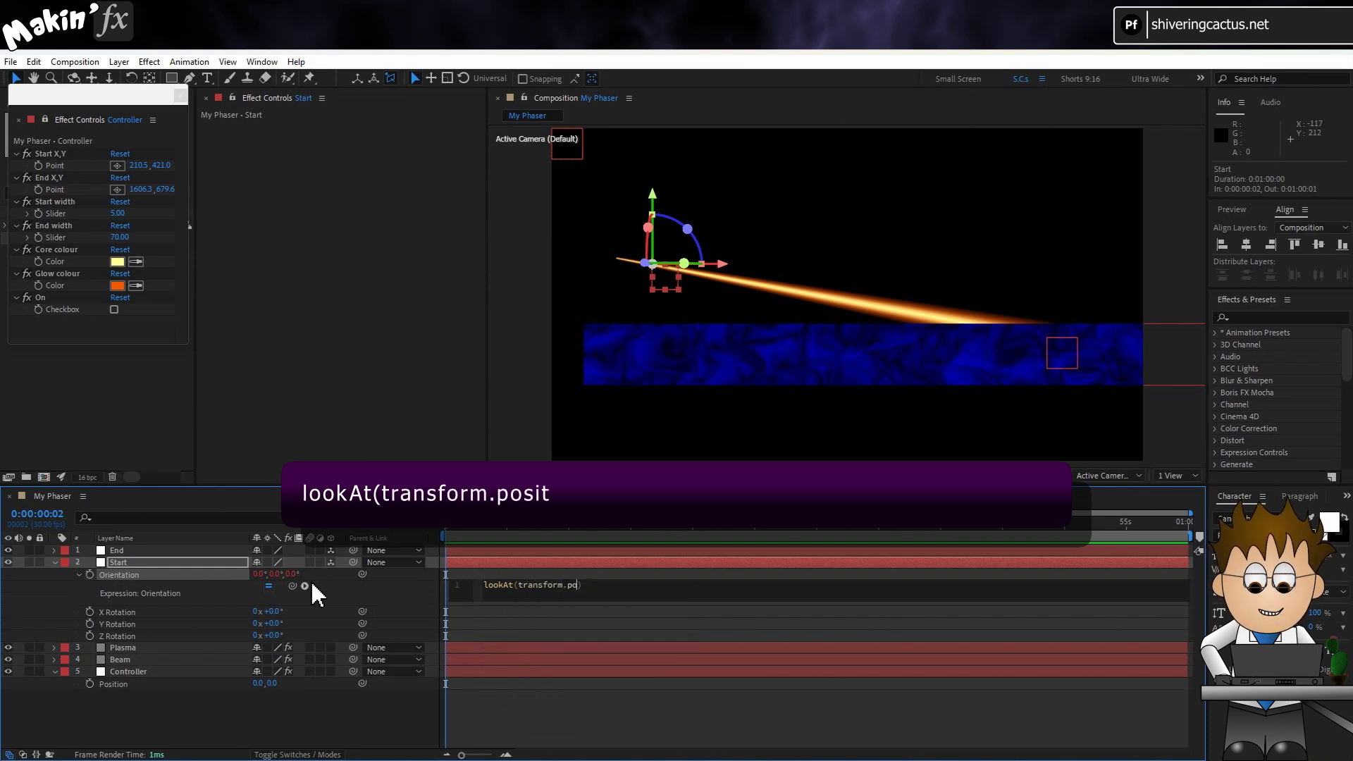
pyautogui.press('BackSpace')
pyautogui.write('osition')
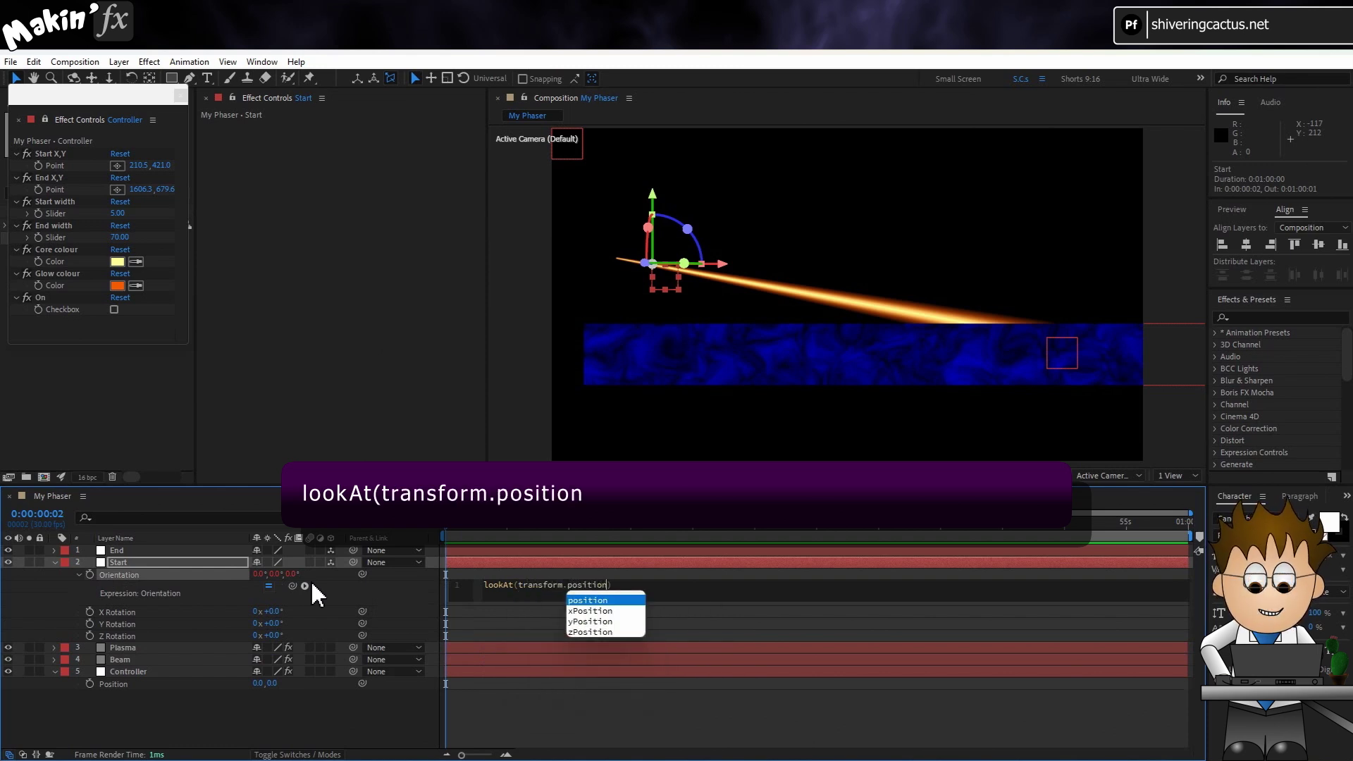
pyautogui.write(',')
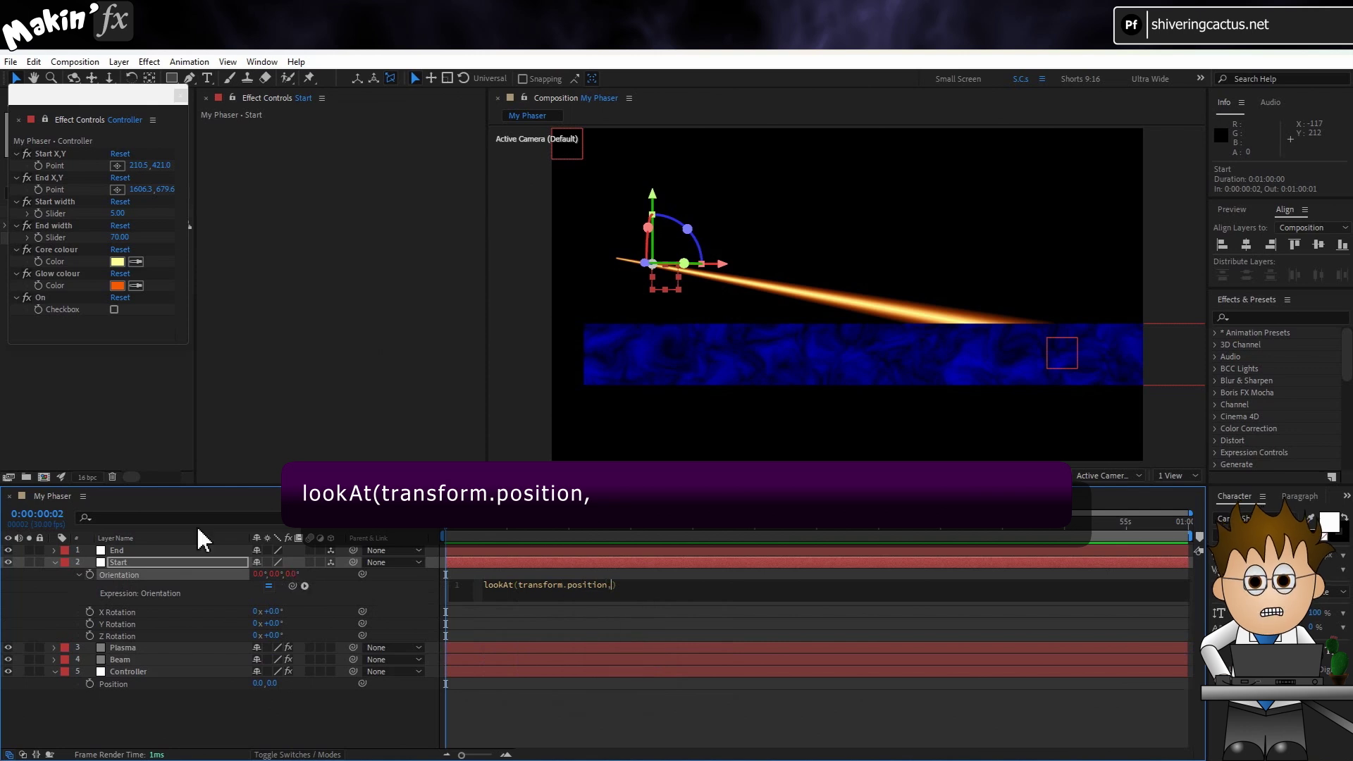
# Step: Link the End null's Position as the second lookAt argument in the Start null's Orientation expression and apply it
pyautogui.click(185, 551)
pyautogui.press('p')
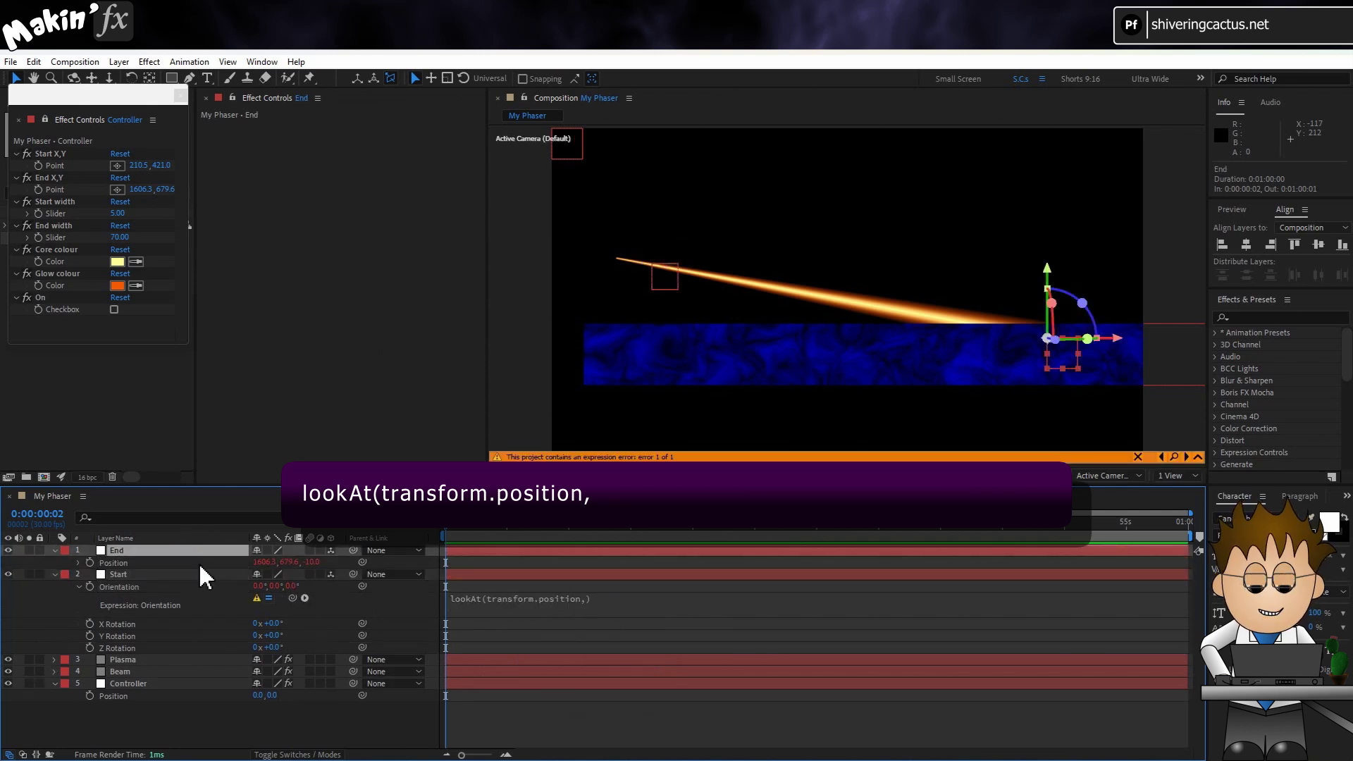
pyautogui.click(621, 599)
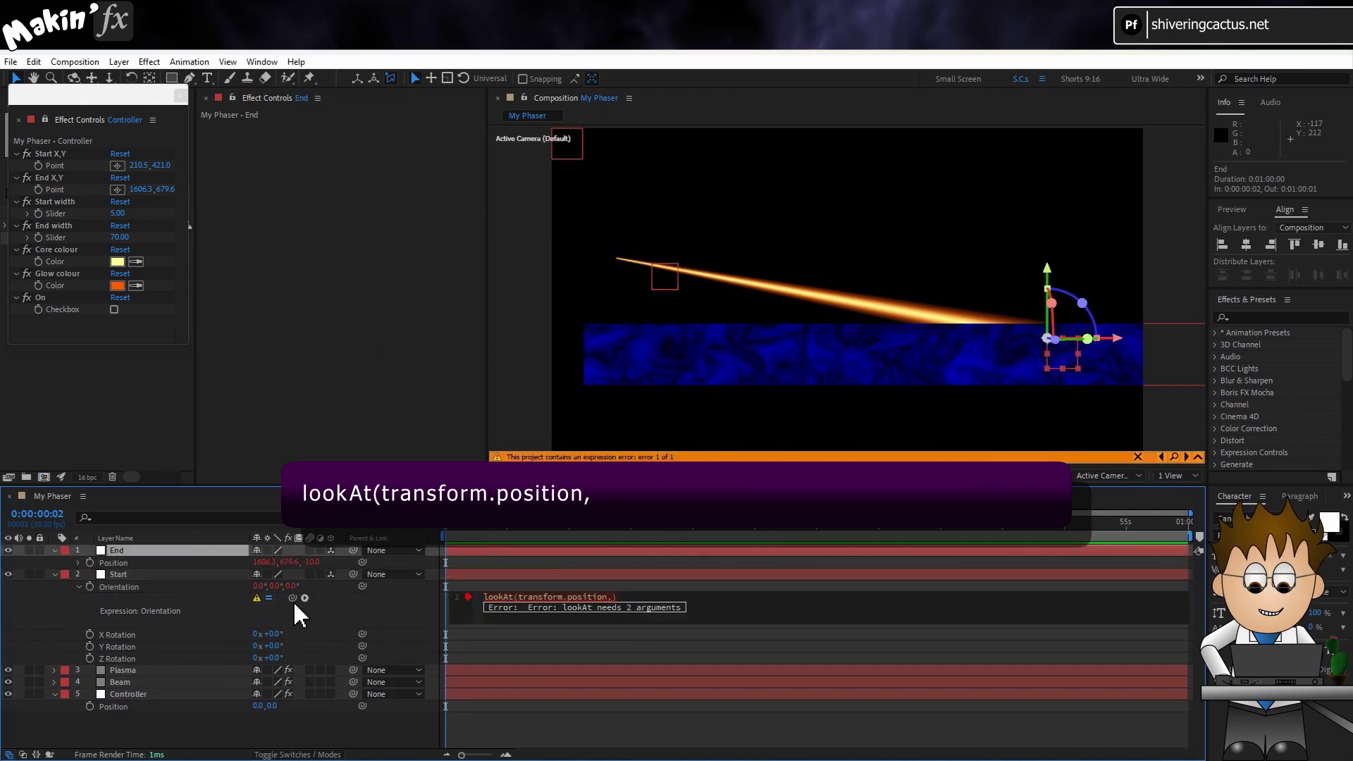
pyautogui.moveTo(293, 597); pyautogui.dragTo(102, 564)
pyautogui.click(69, 601)
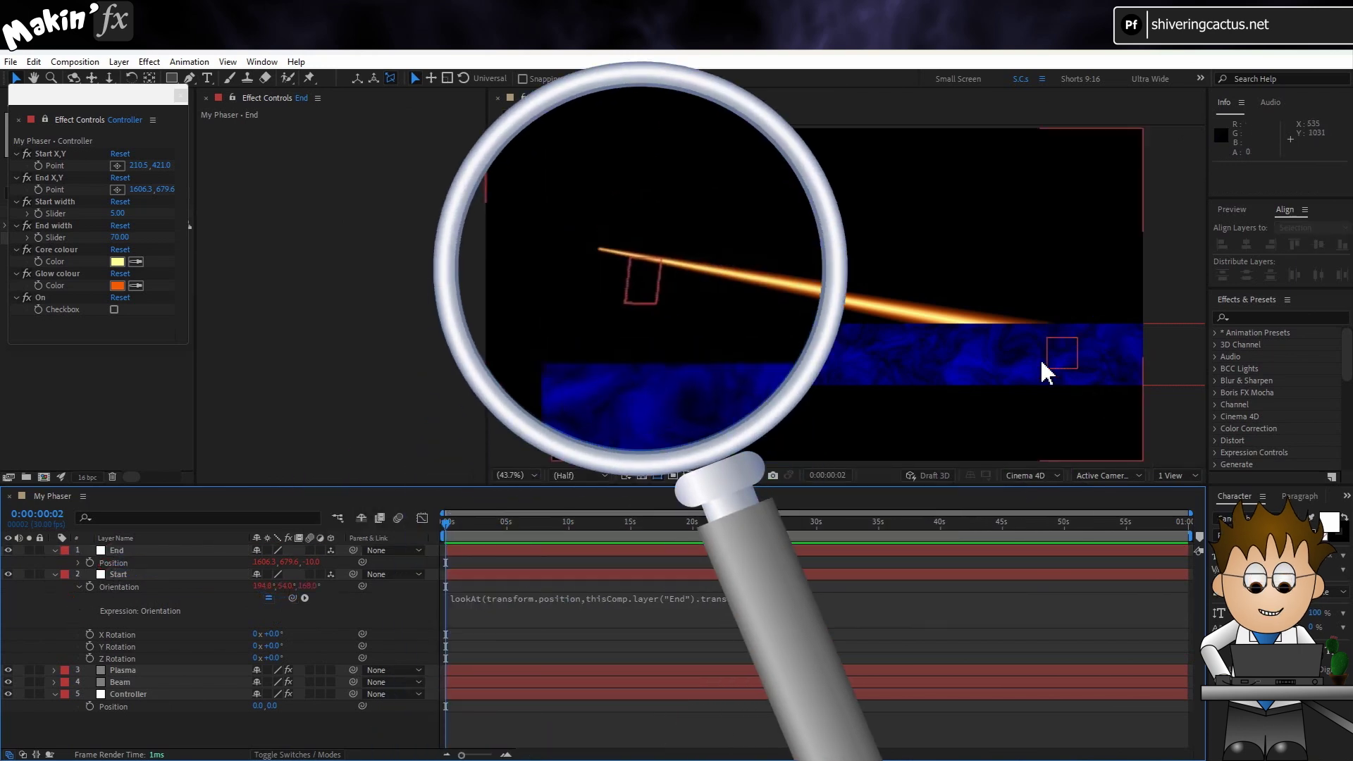
# Step: Test the Start null's aim by changing the Controller's End X,Y vertical value to 644.6, and collapse the Start and End layers
pyautogui.click(196, 551)
pyautogui.moveTo(161, 189)
pyautogui.mouseDown()
pyautogui.moveTo(185, 189)
pyautogui.moveTo(130, 189)
pyautogui.moveTo(184, 189)
pyautogui.mouseUp()
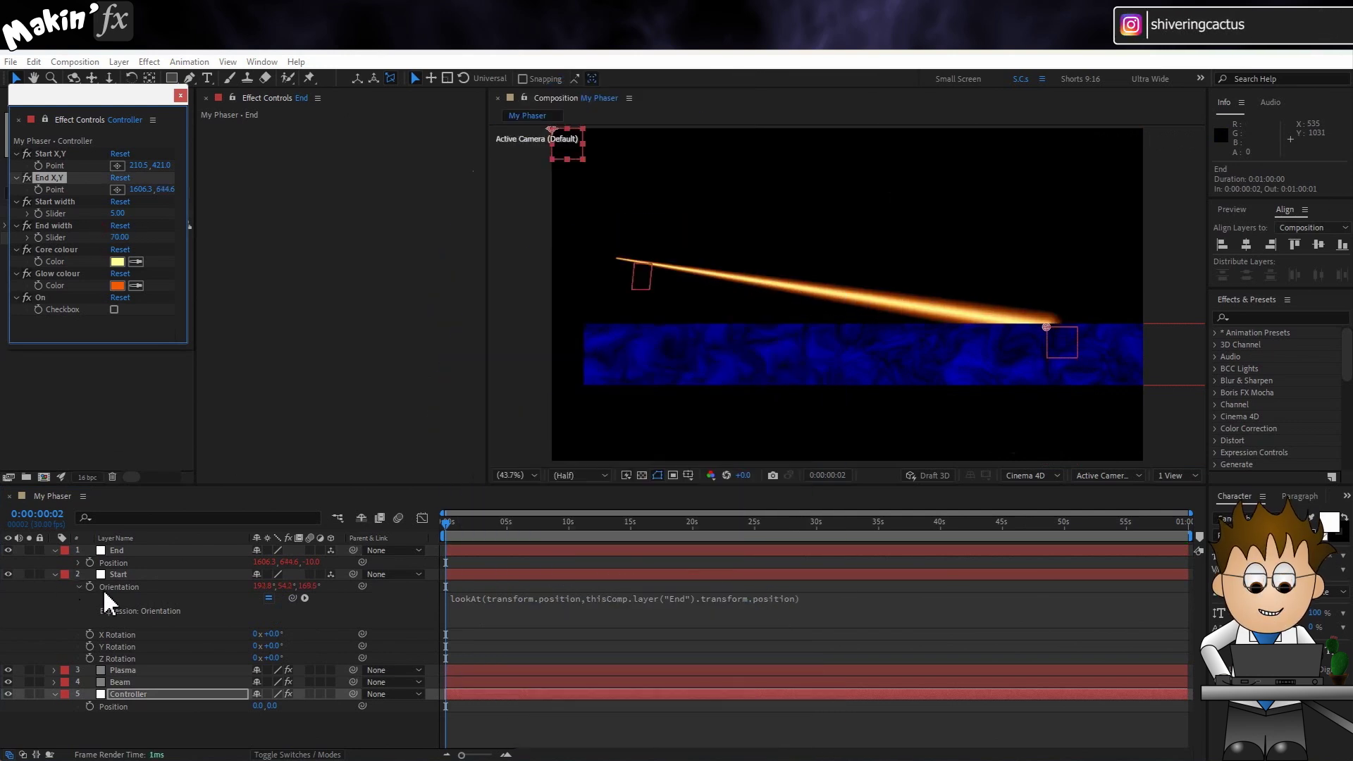
pyautogui.click(55, 573)
pyautogui.click(55, 550)
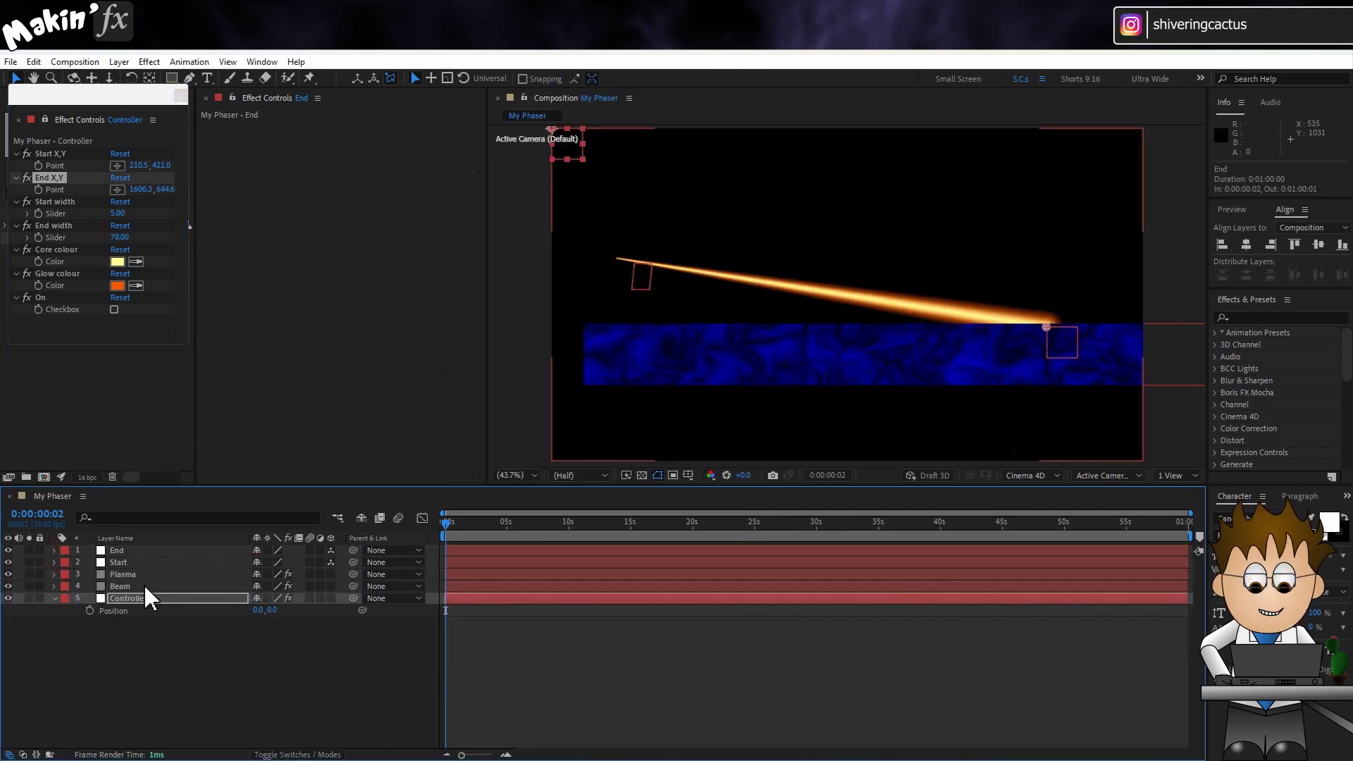
# Step: Make the Plasma layer 3D and parent it to the Start null
pyautogui.click(160, 575)
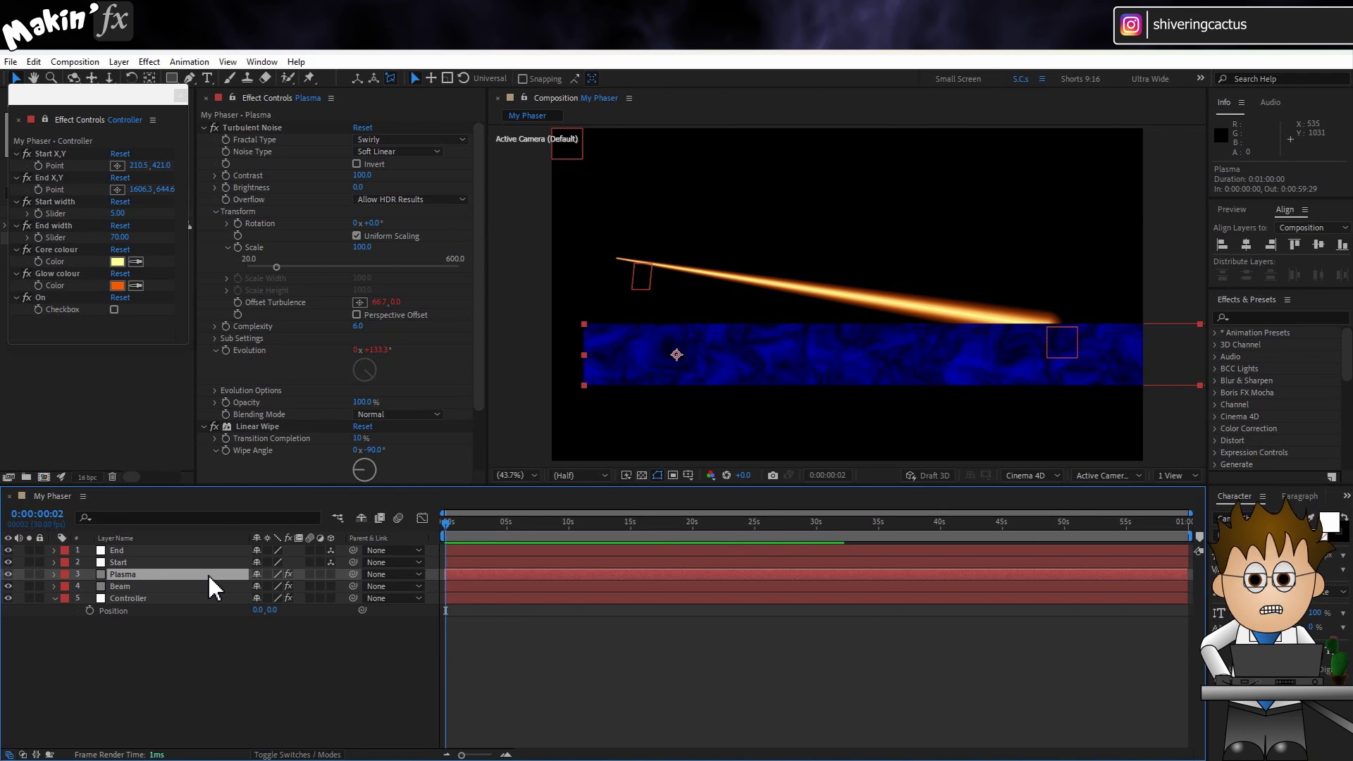
pyautogui.click(330, 575)
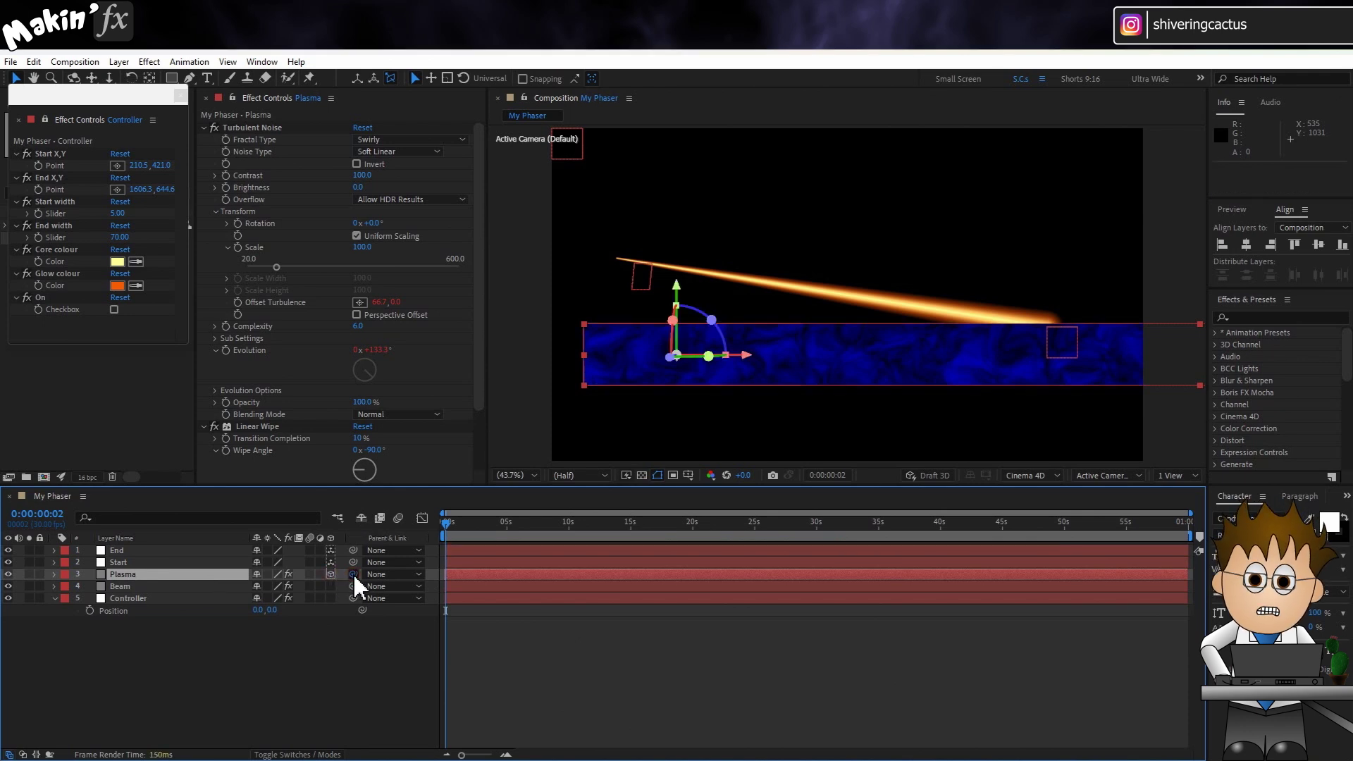
pyautogui.moveTo(352, 574); pyautogui.dragTo(149, 562)
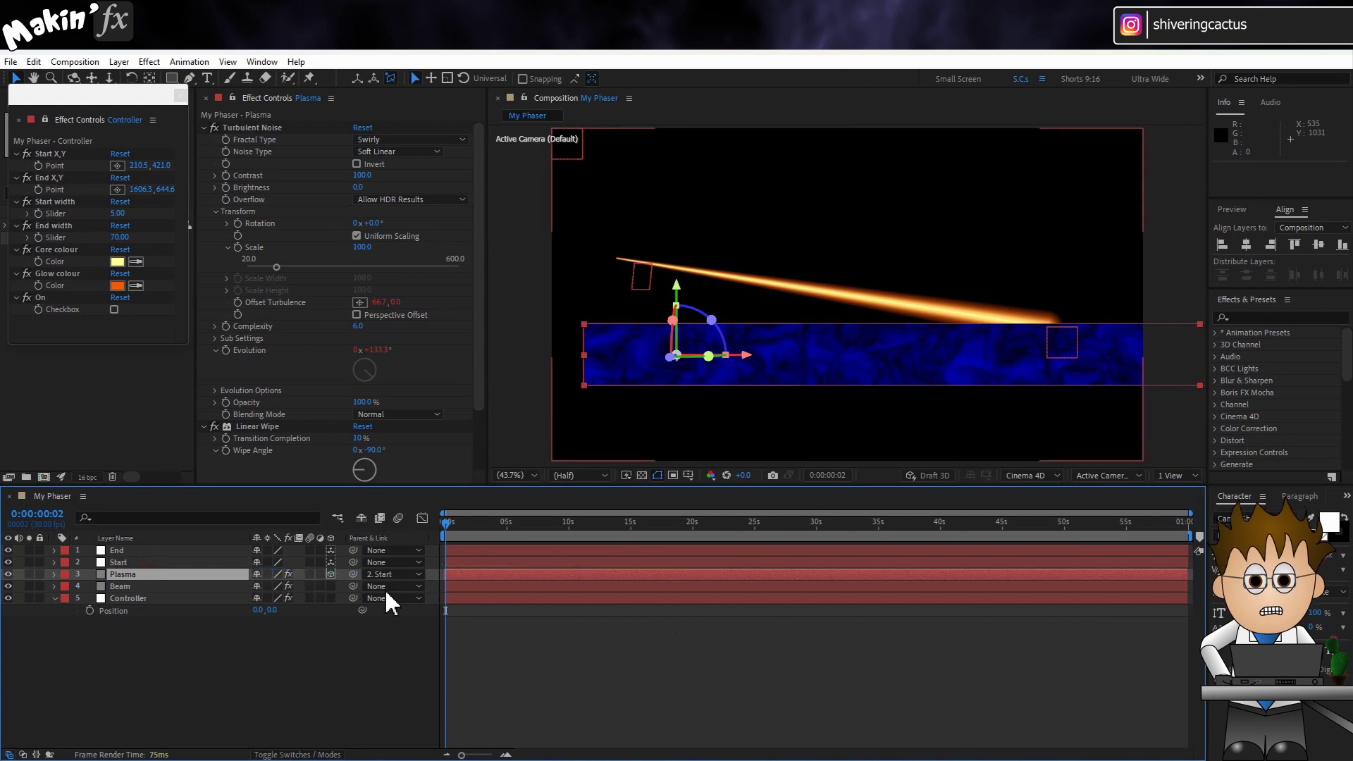
# Step: Reveal the Plasma layer's Position and set it to 0, 0, 0 so it sits on its parent
pyautogui.press('p')
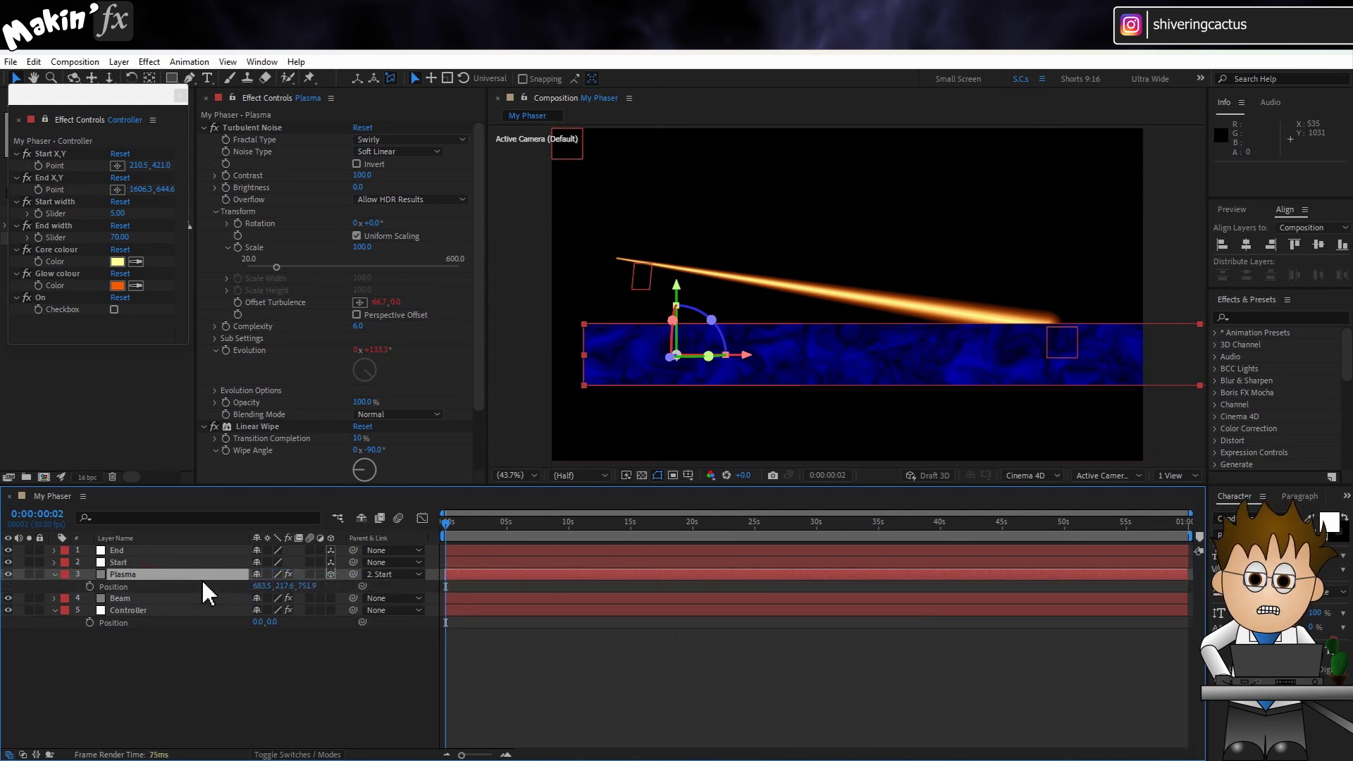
pyautogui.moveTo(294, 587); pyautogui.dragTo(135, 594)
pyautogui.click(132, 577)
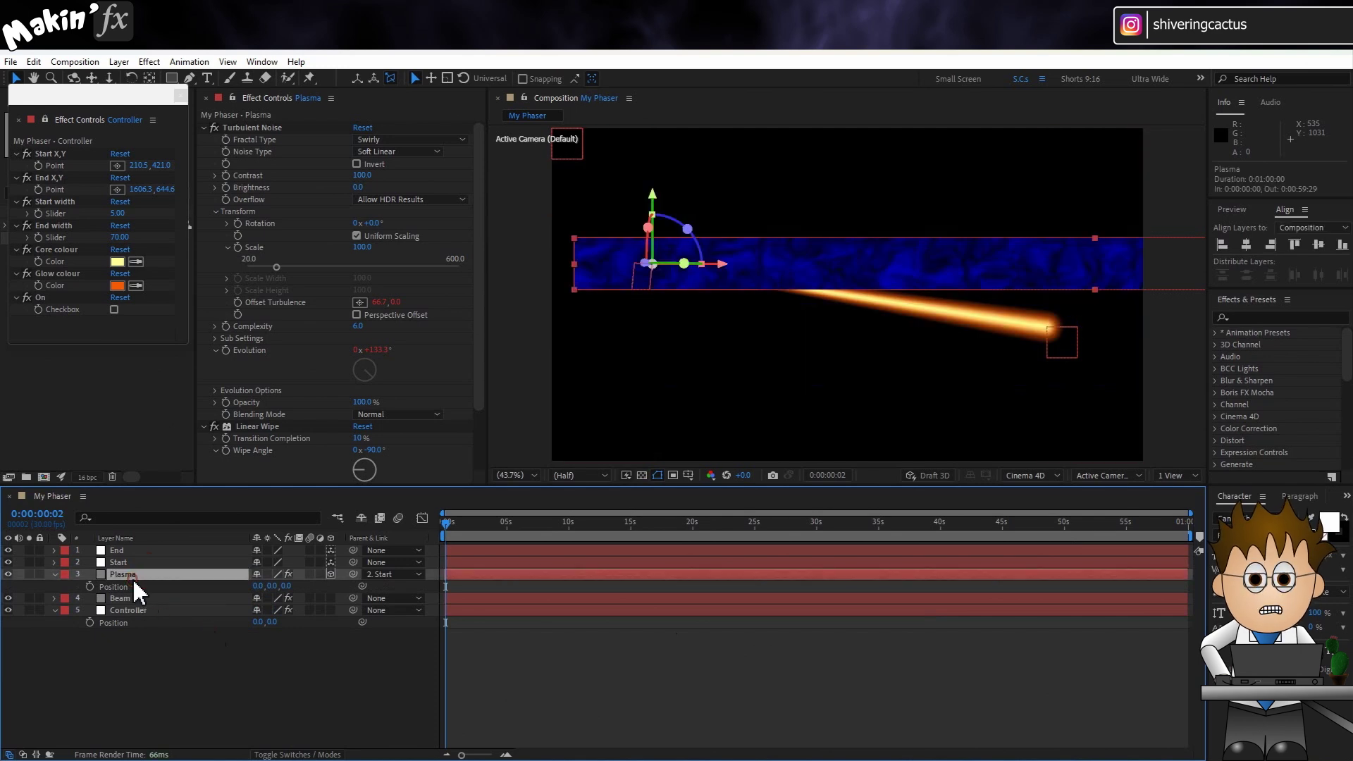
# Step: Reveal the Plasma layer's rotation properties and set all three Orientation values to 0°
pyautogui.press('r')
pyautogui.click(270, 587)
pyautogui.write('0')
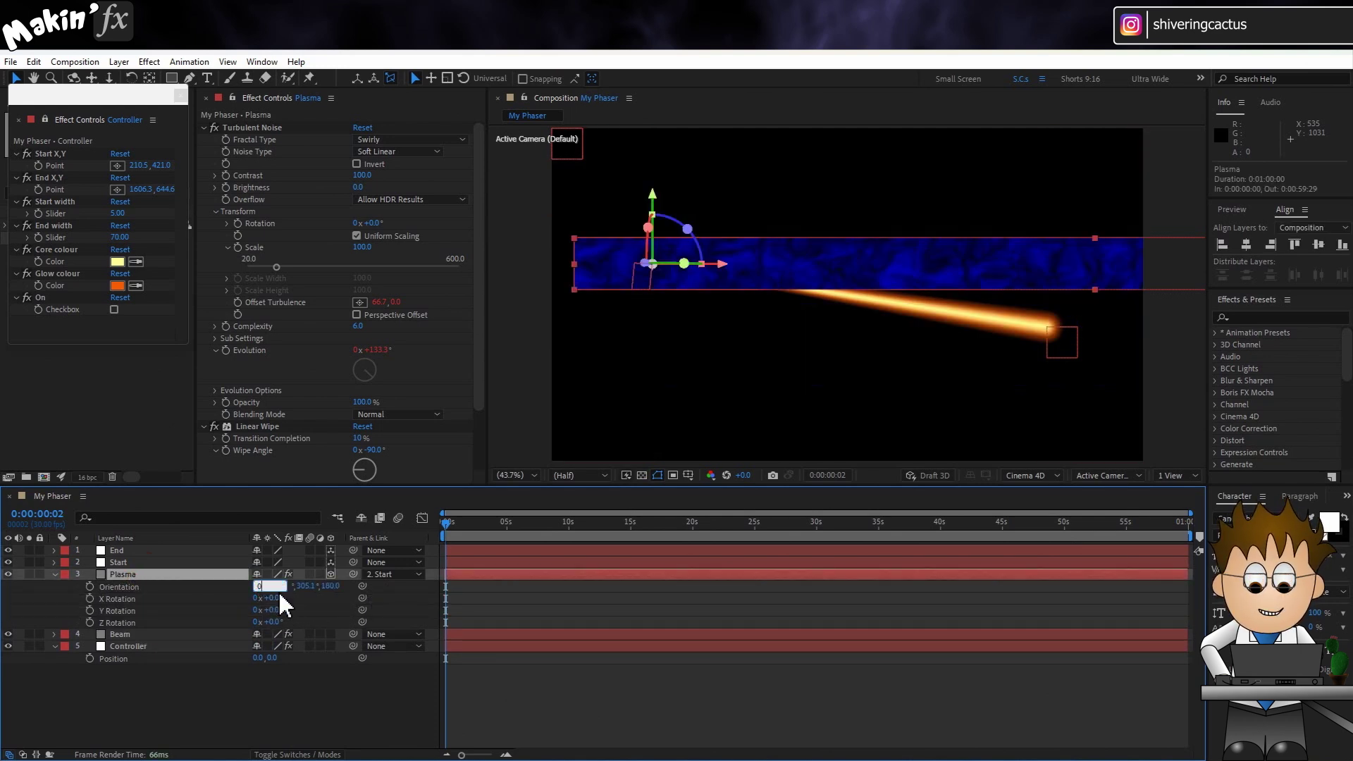
pyautogui.press('Tab')
pyautogui.write('0')
pyautogui.press('Tab')
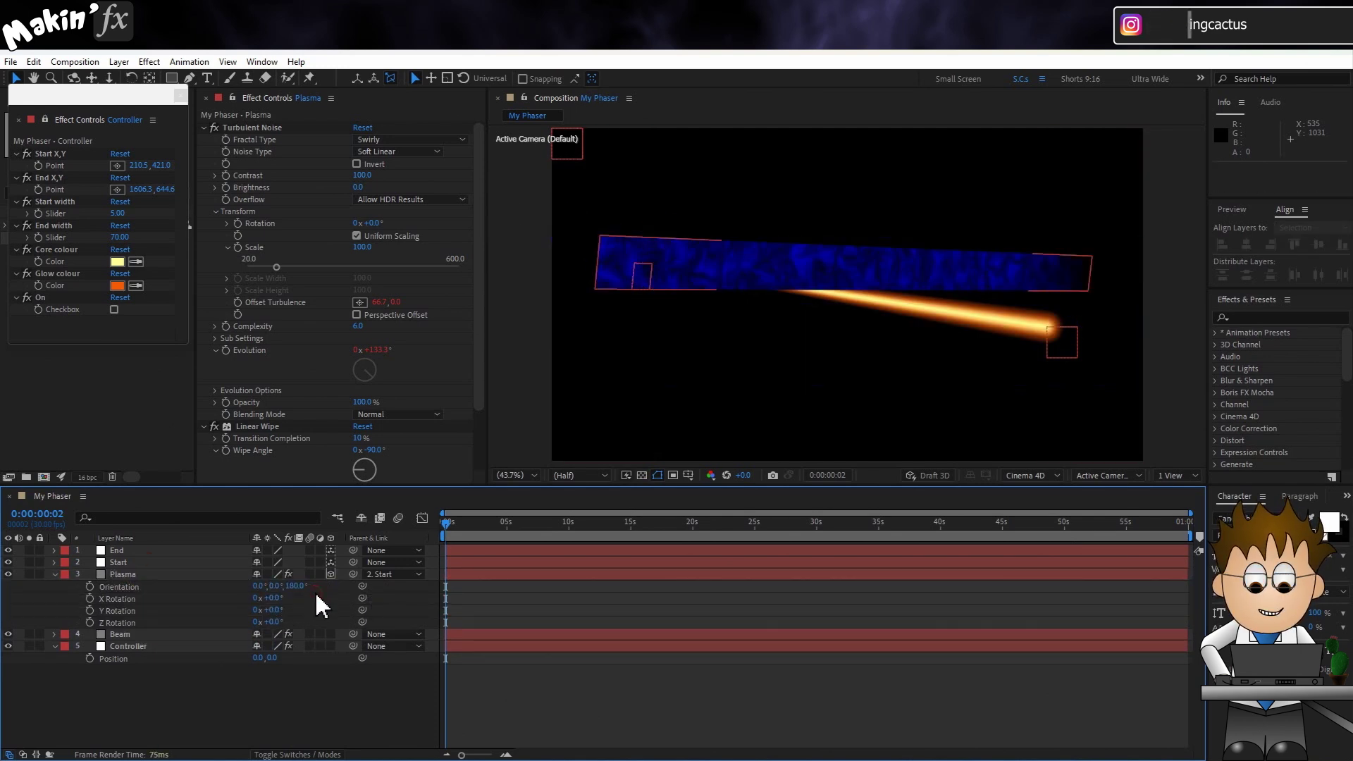
pyautogui.write('0')
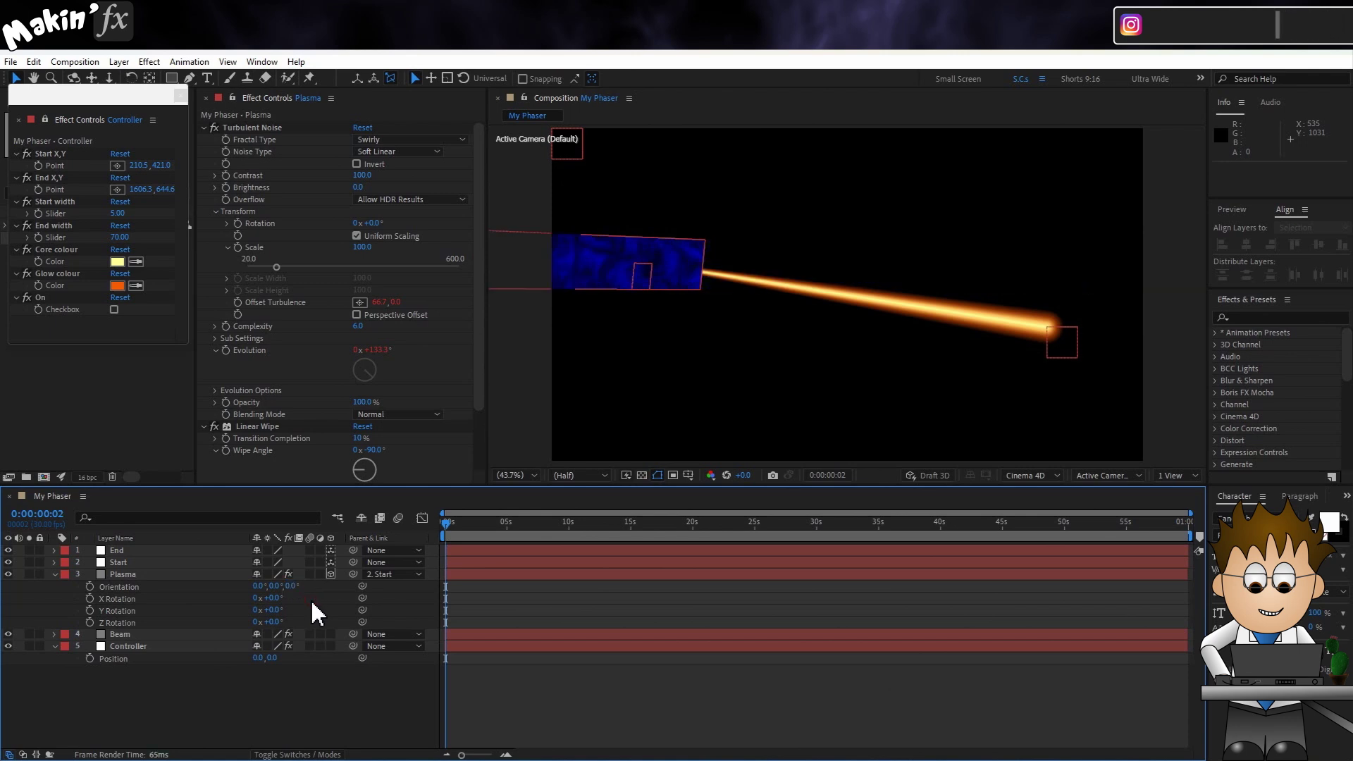
# Step: Set the Plasma layer's Y Rotation to -90° to align it with the beam
pyautogui.click(275, 611)
pyautogui.write('-90')
pyautogui.press('Return')
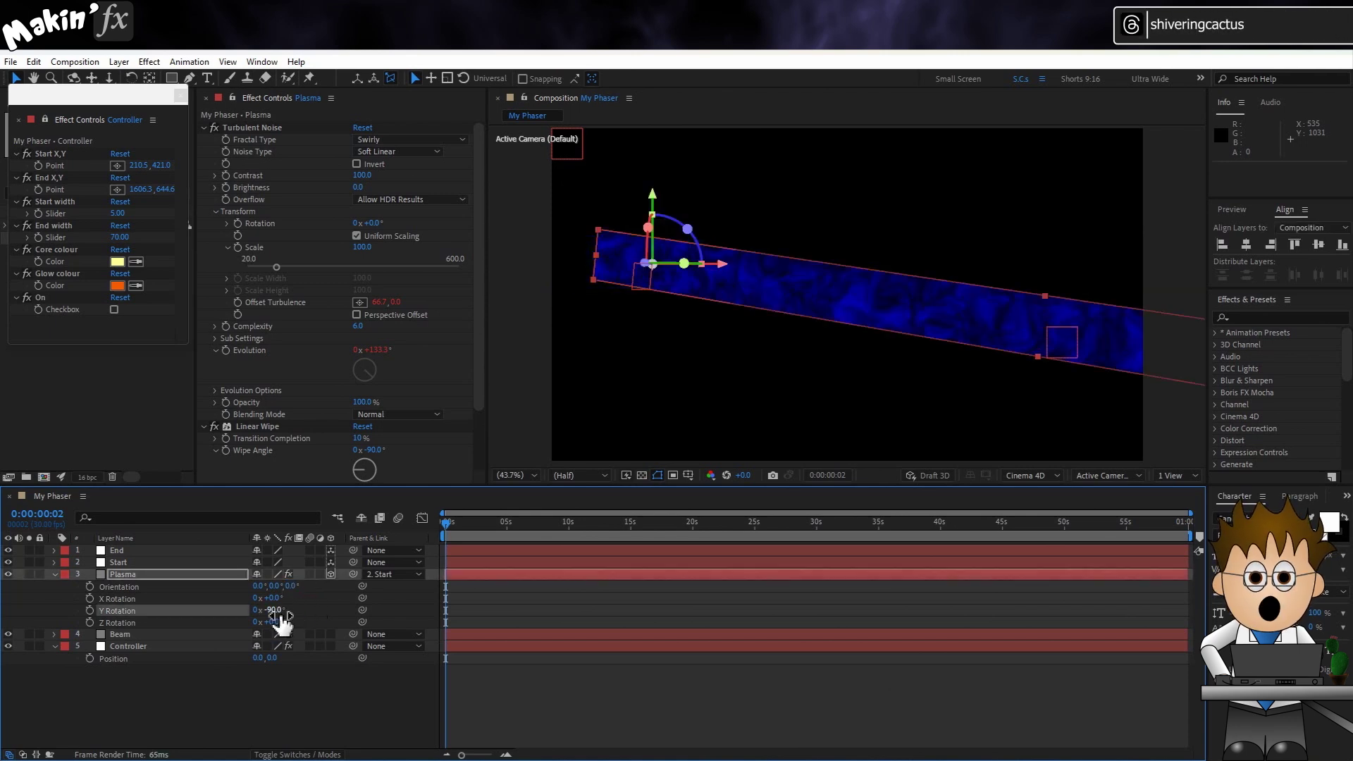
pyautogui.click(183, 695)
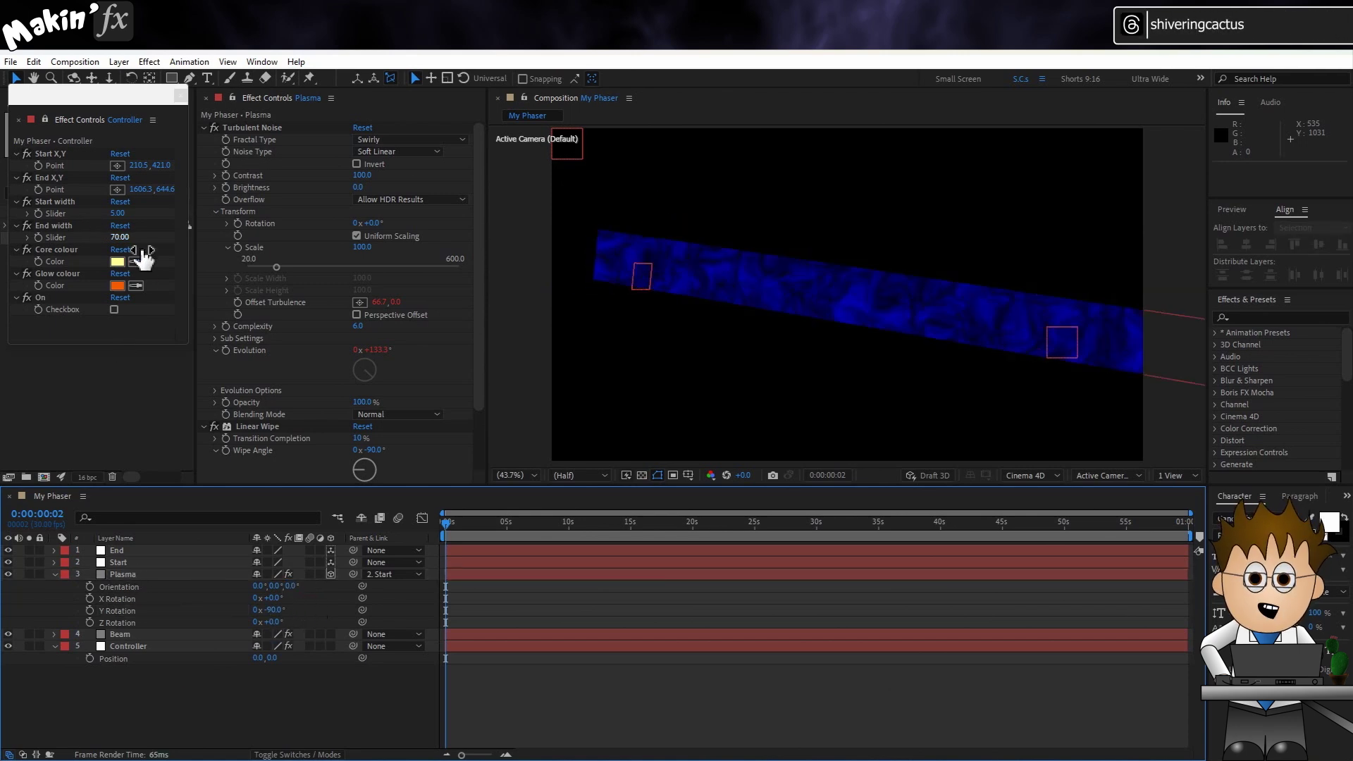
pyautogui.moveTo(120, 236)
pyautogui.mouseDown()
pyautogui.moveTo(505, 239)
pyautogui.moveTo(56, 247)
pyautogui.moveTo(135, 244)
pyautogui.moveTo(155, 216)
pyautogui.moveTo(181, 218)
pyautogui.mouseUp()
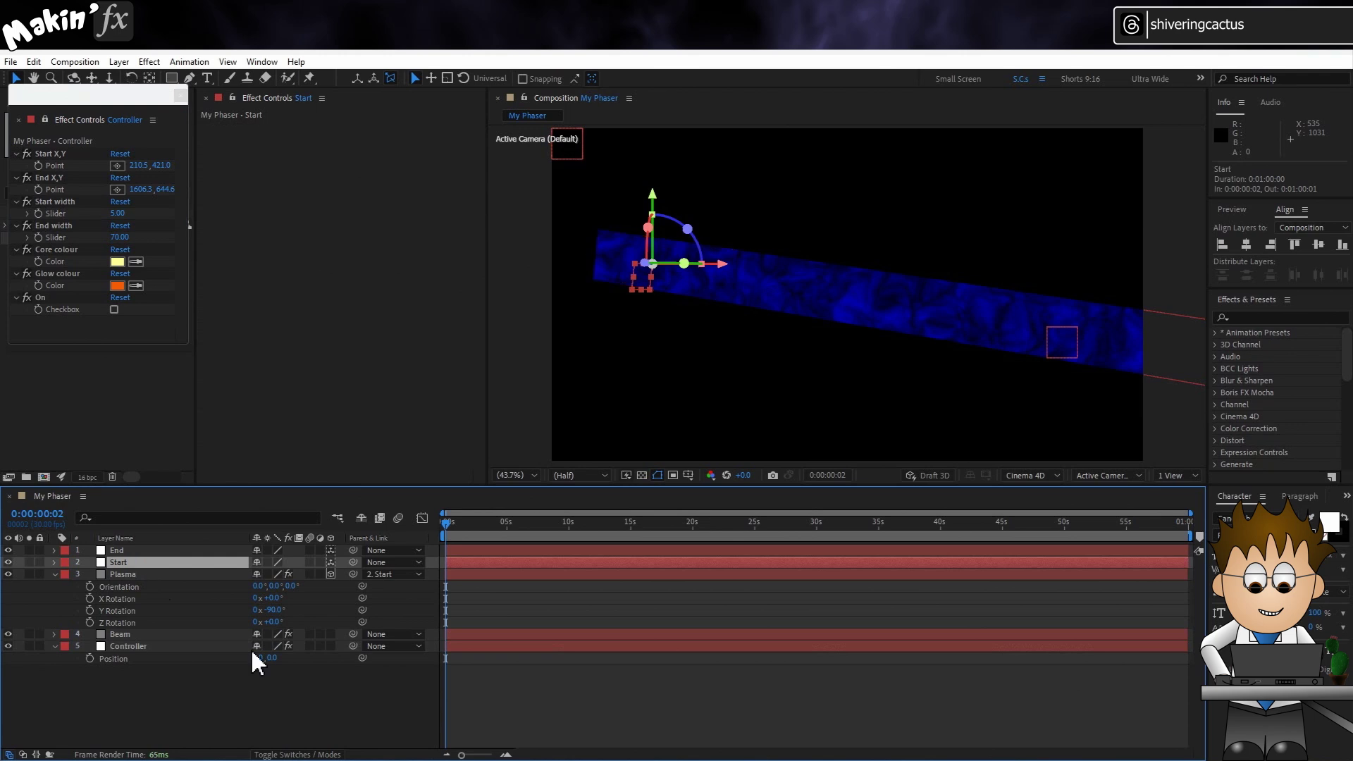
# Step: Switch the composition's 3D renderer to Classic 3D and assign the Beam layer as the Plasma layer's track matte
pyautogui.click(196, 574)
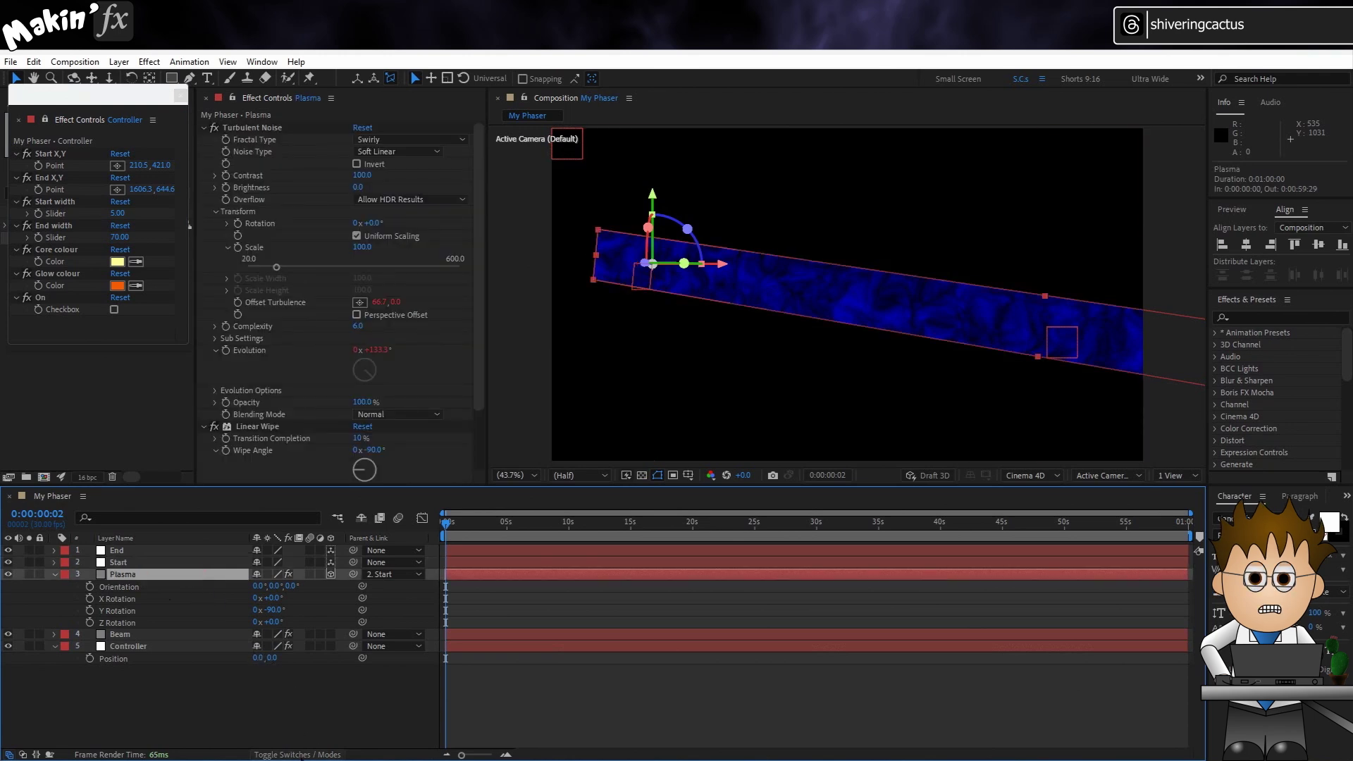
pyautogui.click(303, 754)
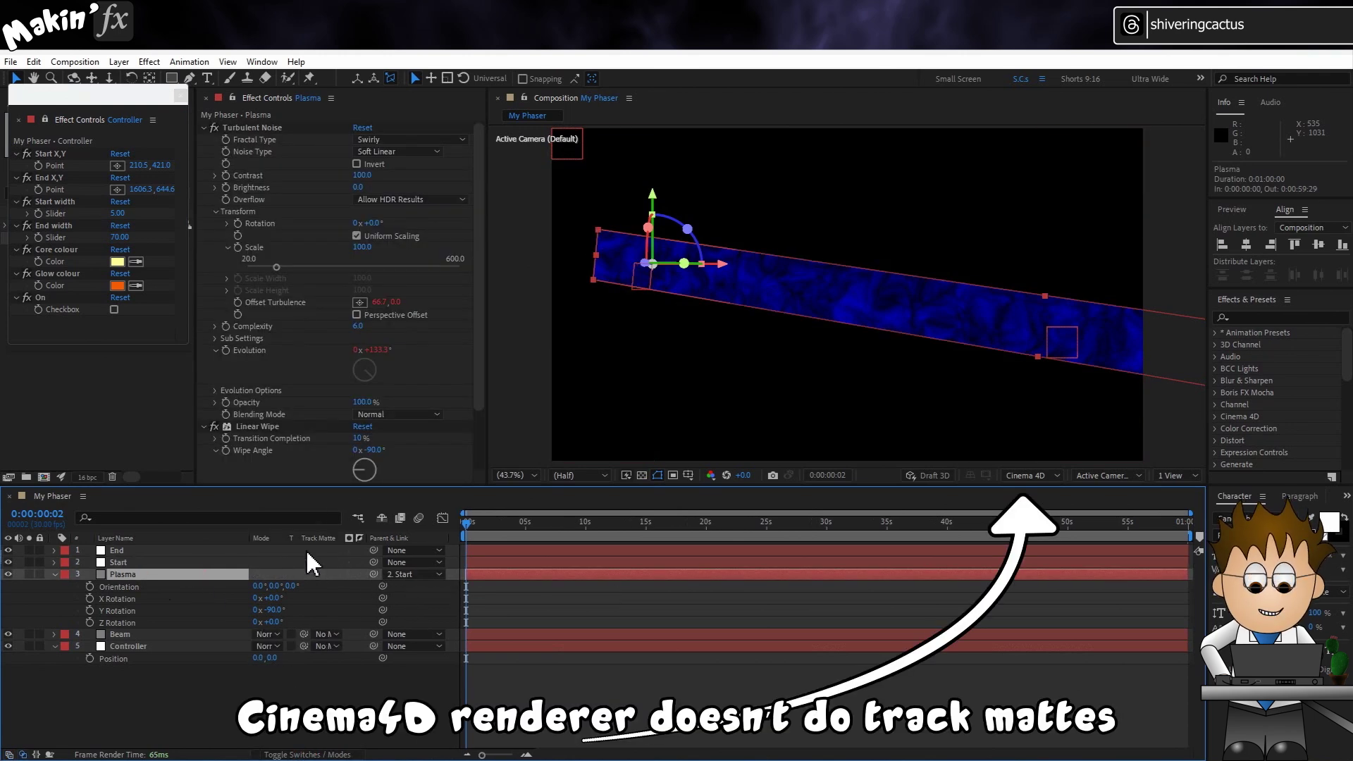
pyautogui.click(1050, 475)
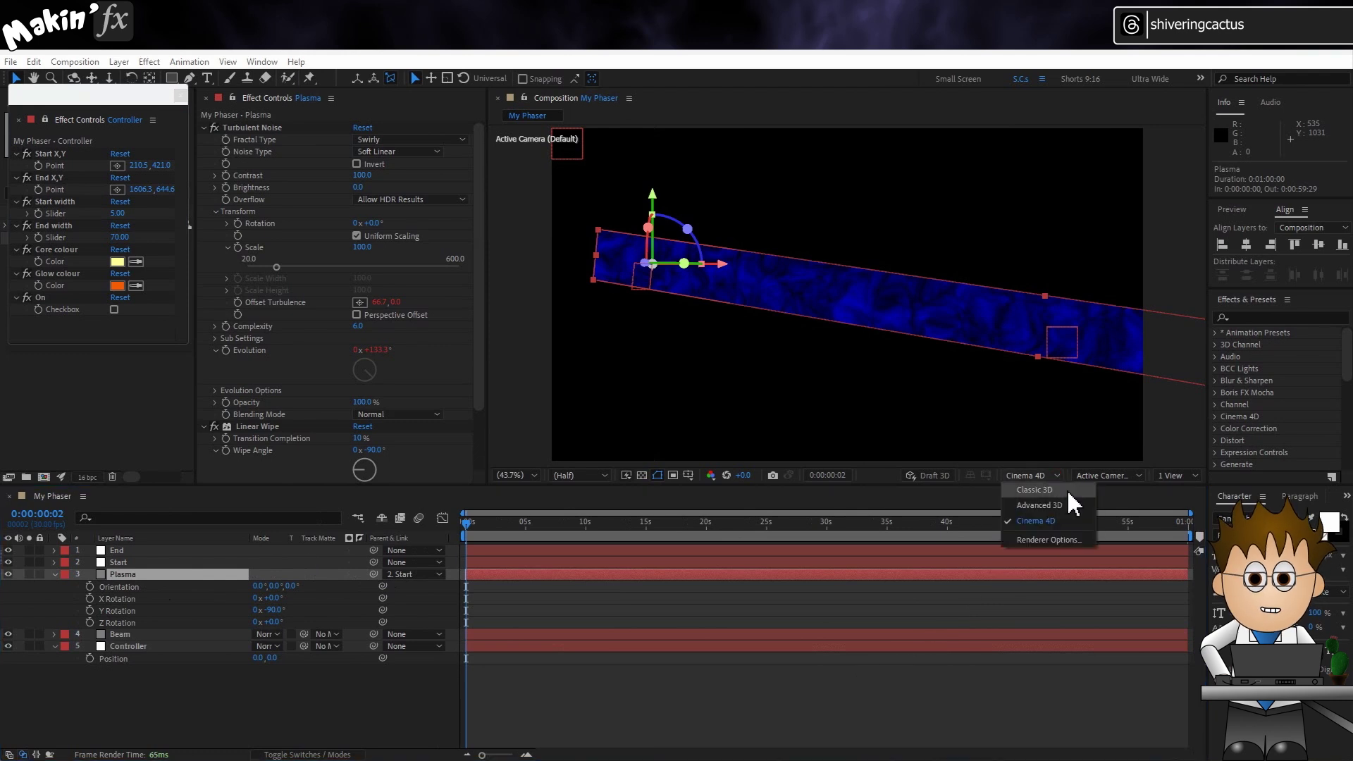
pyautogui.click(1066, 491)
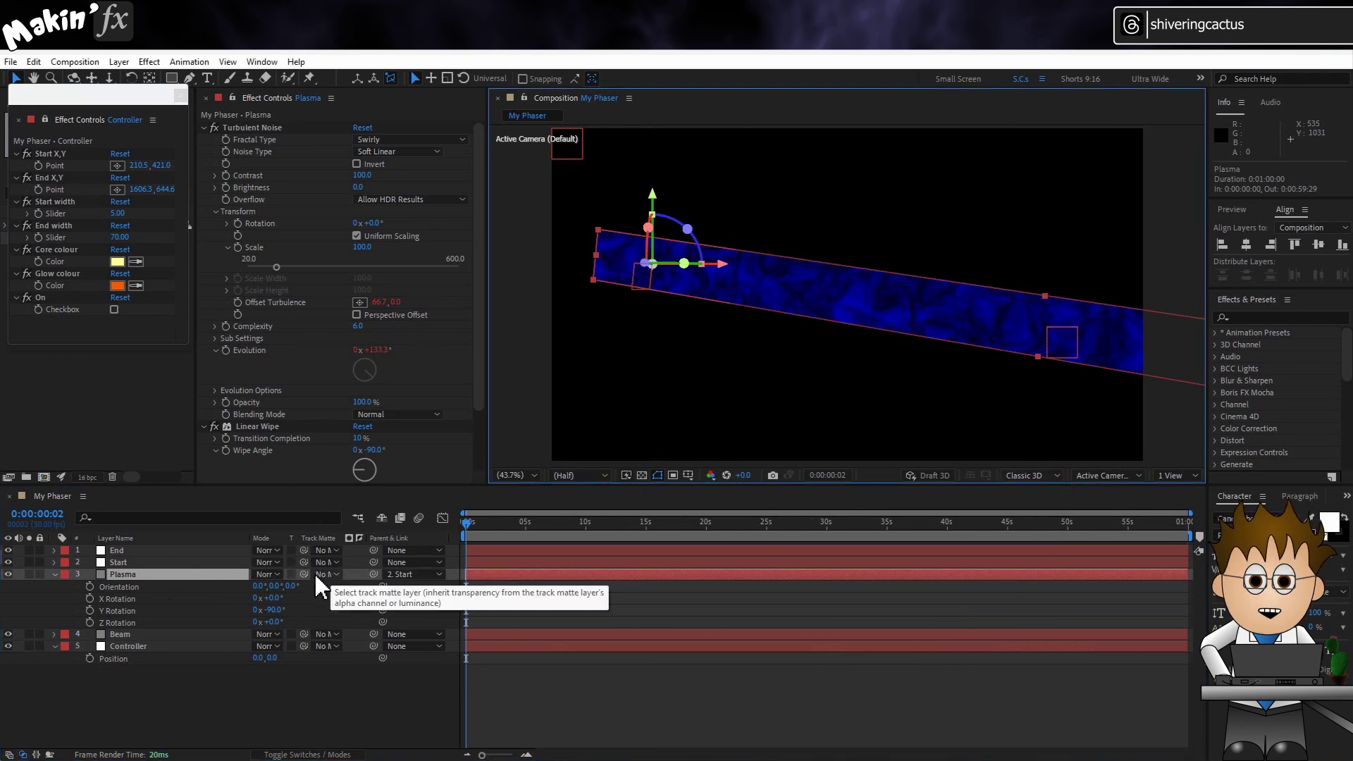
pyautogui.click(330, 573)
pyautogui.click(383, 656)
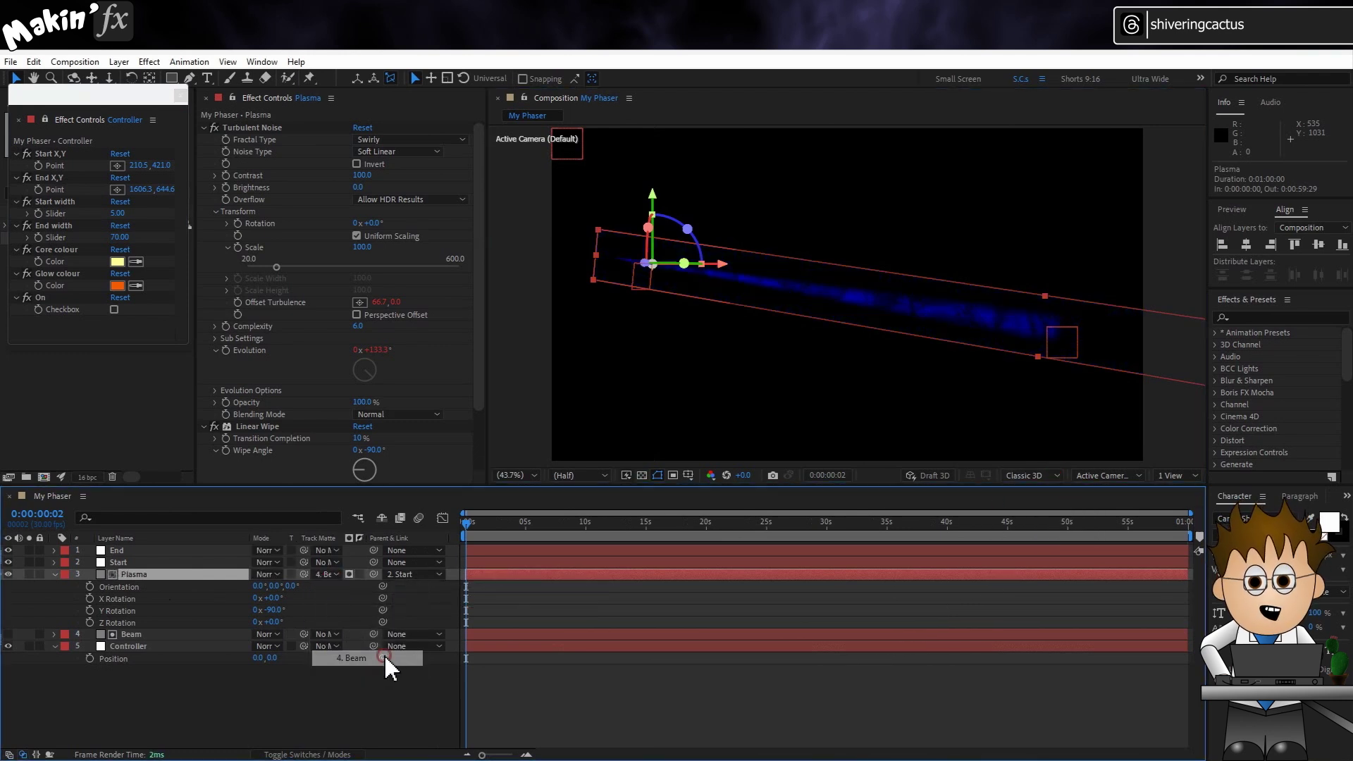
# Step: Move the Beam layer above Plasma with its visibility on, and set its blending mode to Add
pyautogui.moveTo(162, 631); pyautogui.dragTo(167, 571)
pyautogui.click(8, 574)
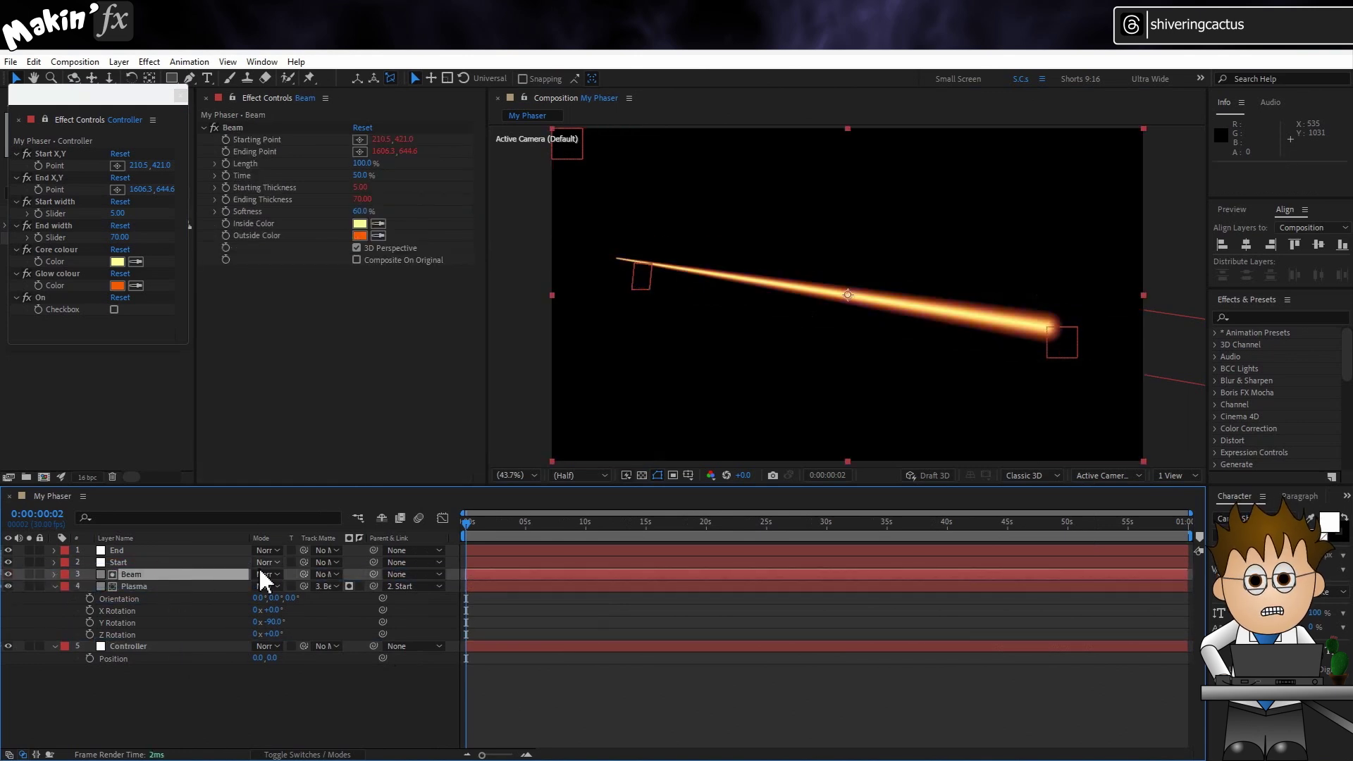
pyautogui.click(273, 574)
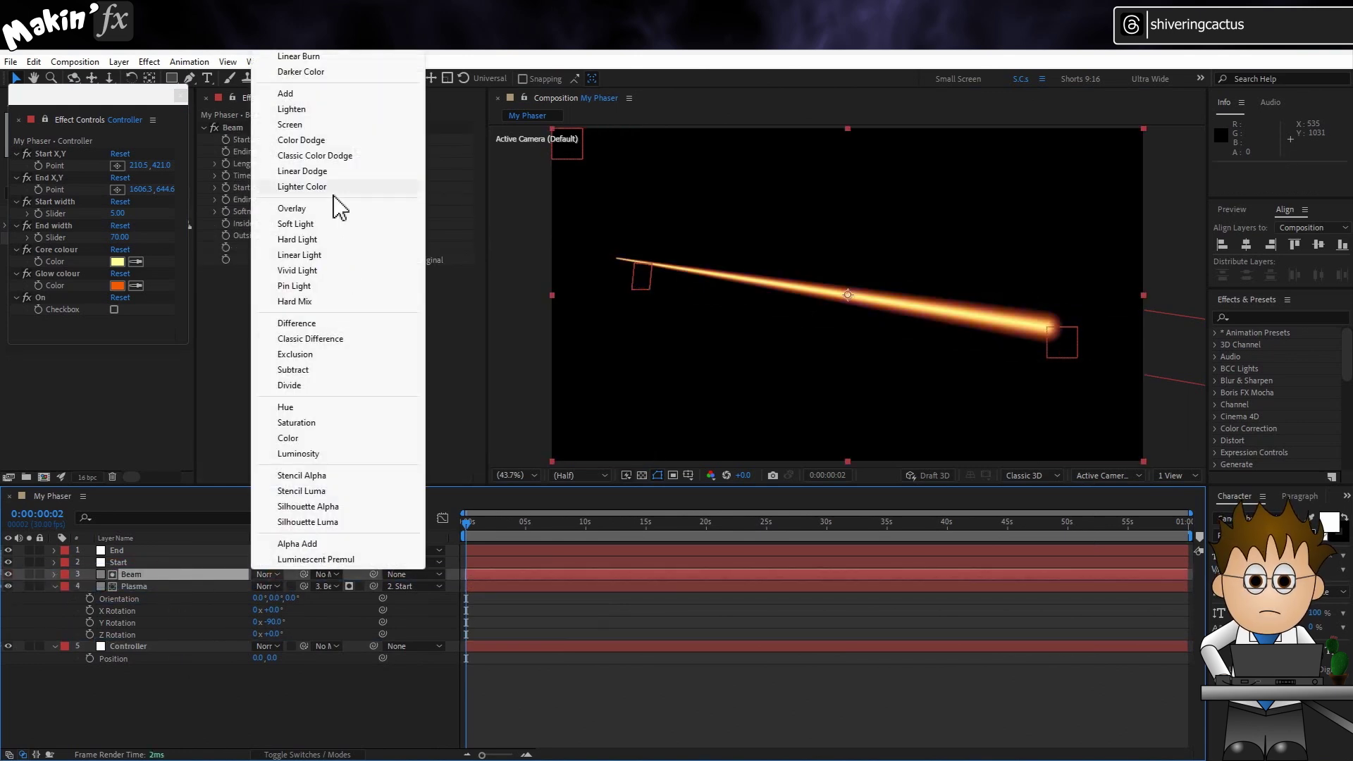
pyautogui.click(331, 97)
# Step: Preview the composition to examine how the plasma texture animates inside the beam
pyautogui.press('.')
pyautogui.press('space')
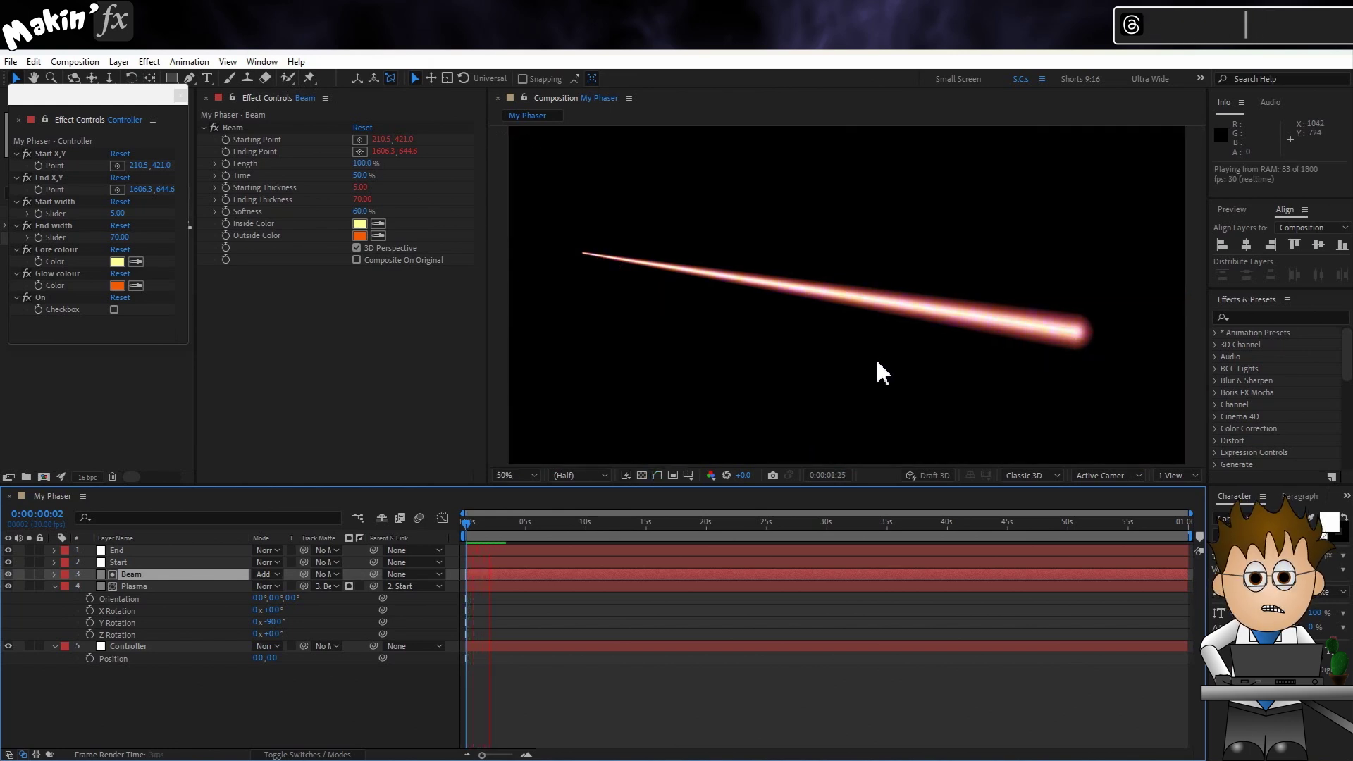
pyautogui.press('space')
# Step: Duplicate the Beam layer and rename the copy Beam MATTE
pyautogui.click(172, 574)
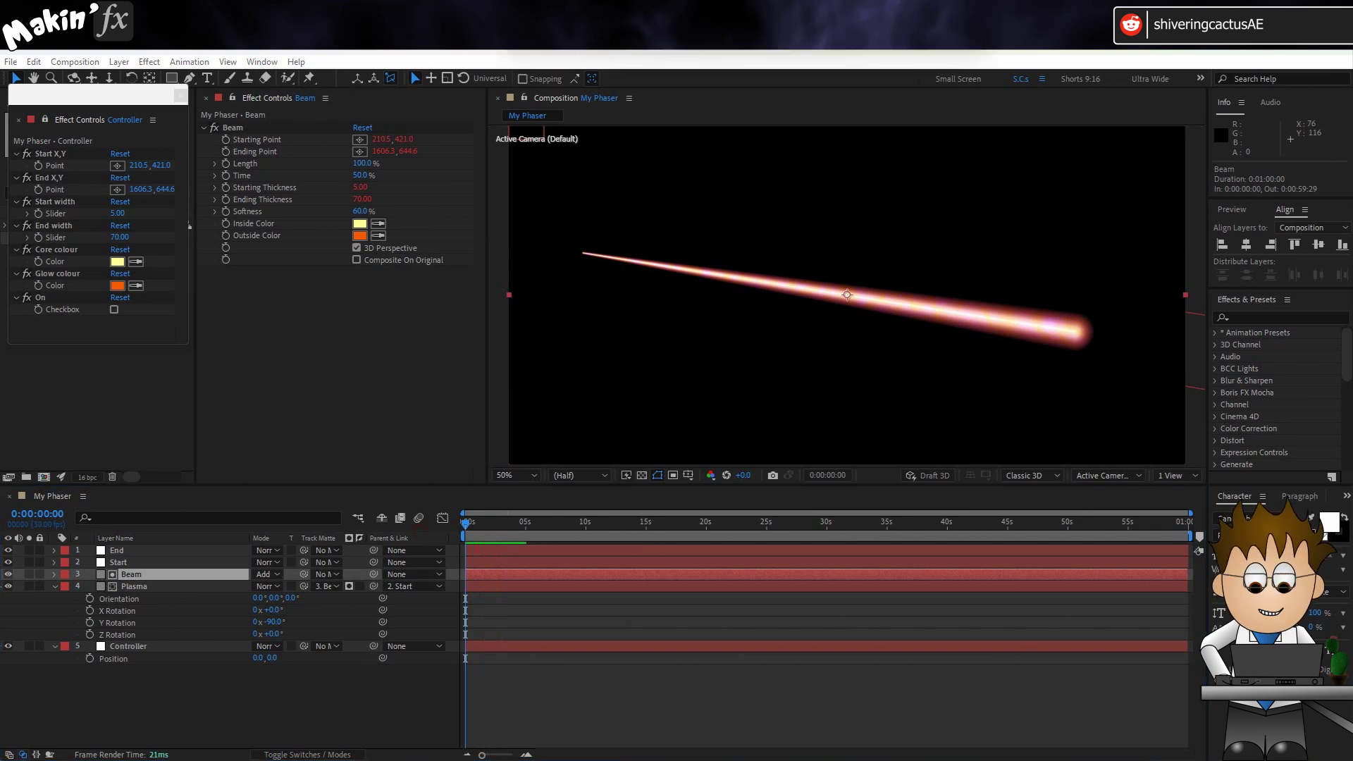
pyautogui.hotkey('ctrl', 'd')
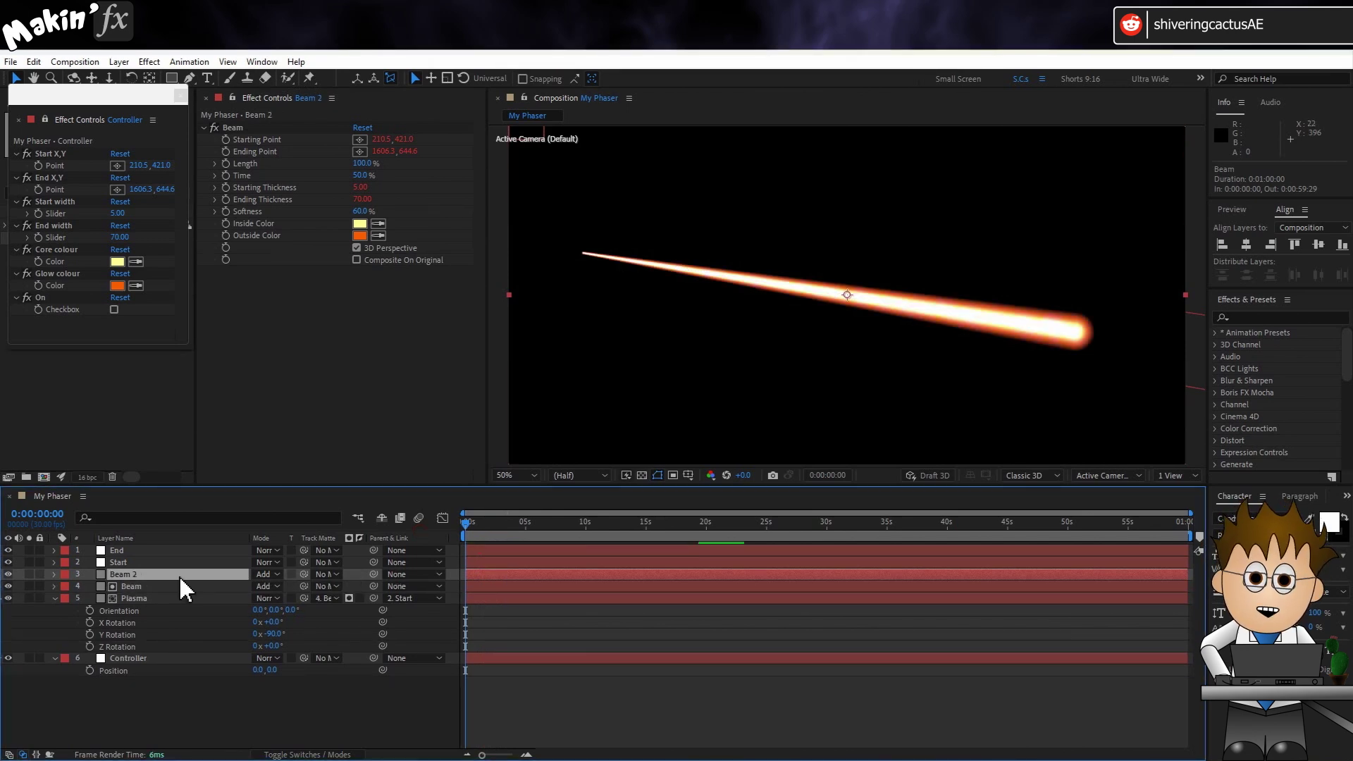
pyautogui.press('Return')
pyautogui.write('Beam M')
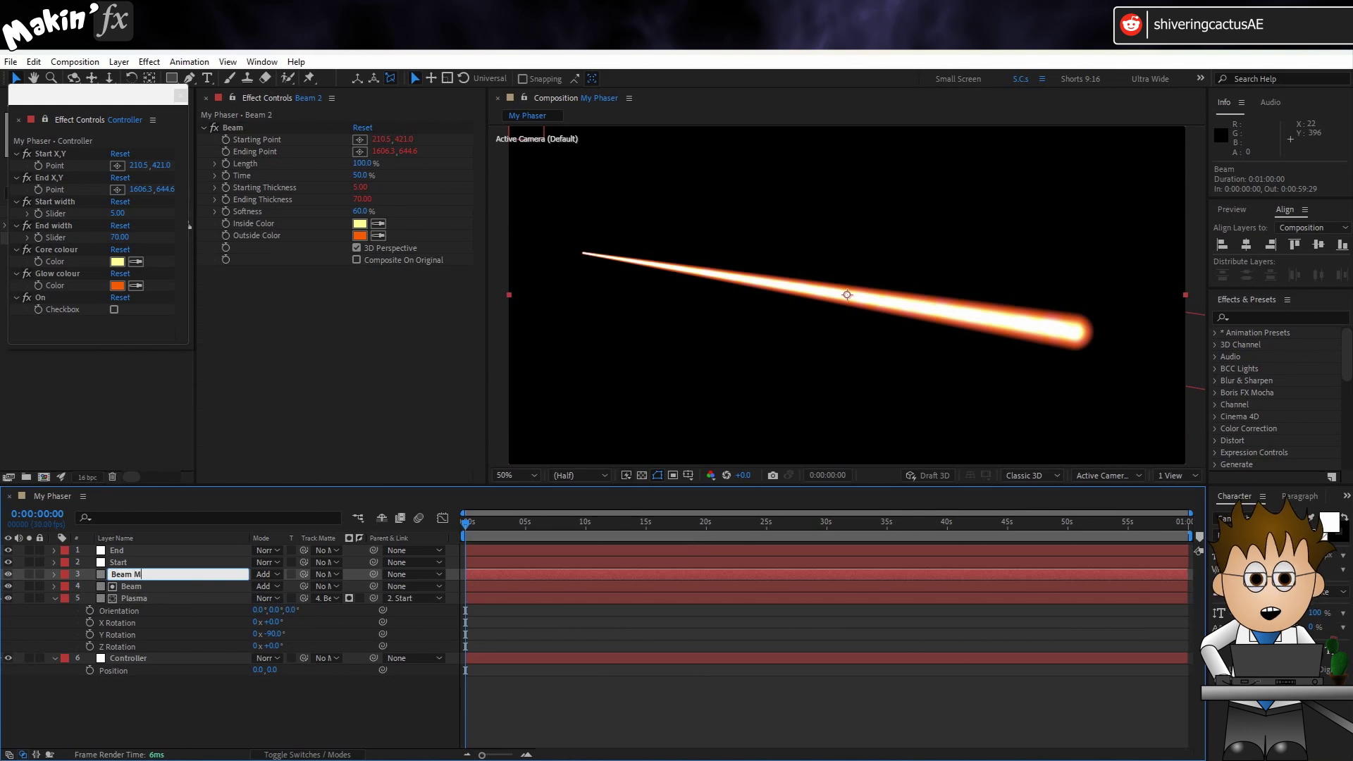
pyautogui.write('ATTE')
pyautogui.press('Return')
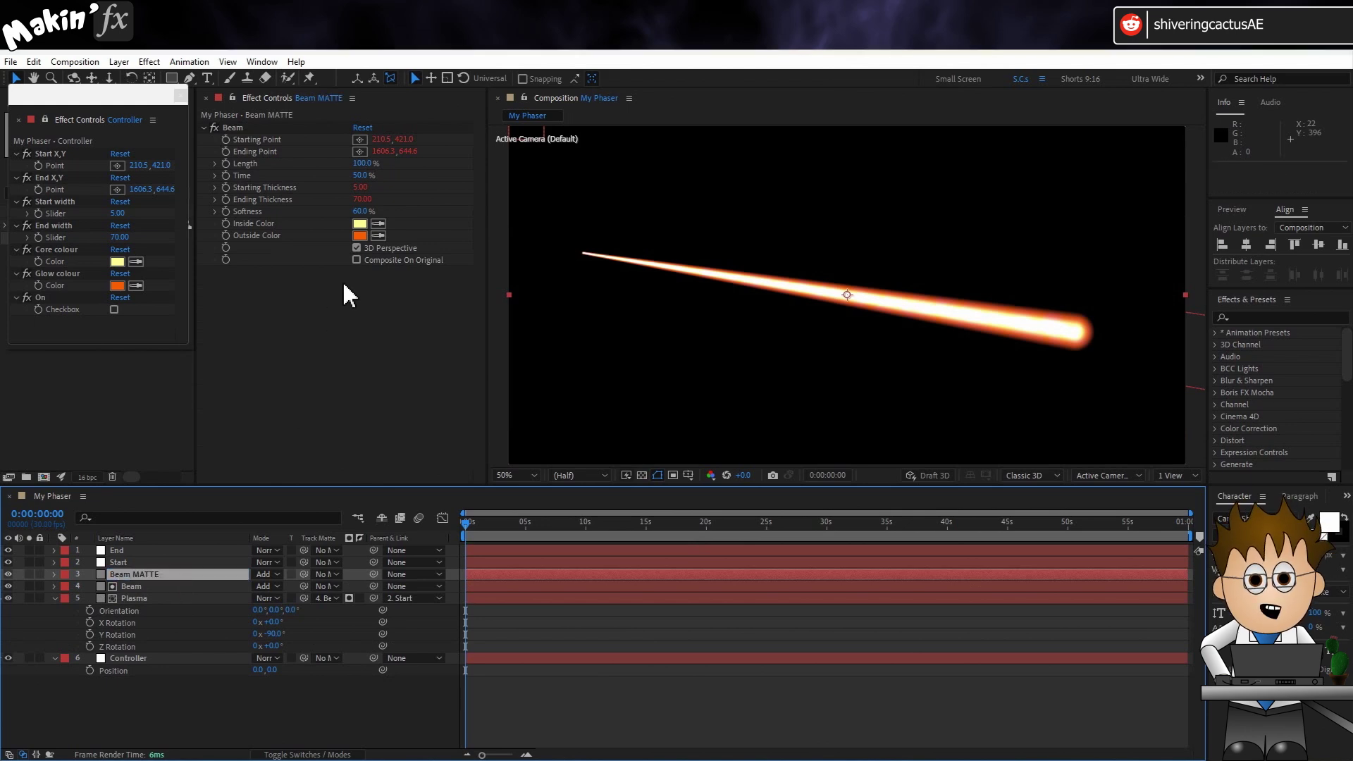
# Step: Set Beam MATTE's Softness to 5% and append /2 to its Starting Thickness expression linked to the Controller's Start width slider
pyautogui.click(359, 212)
pyautogui.press('Return')
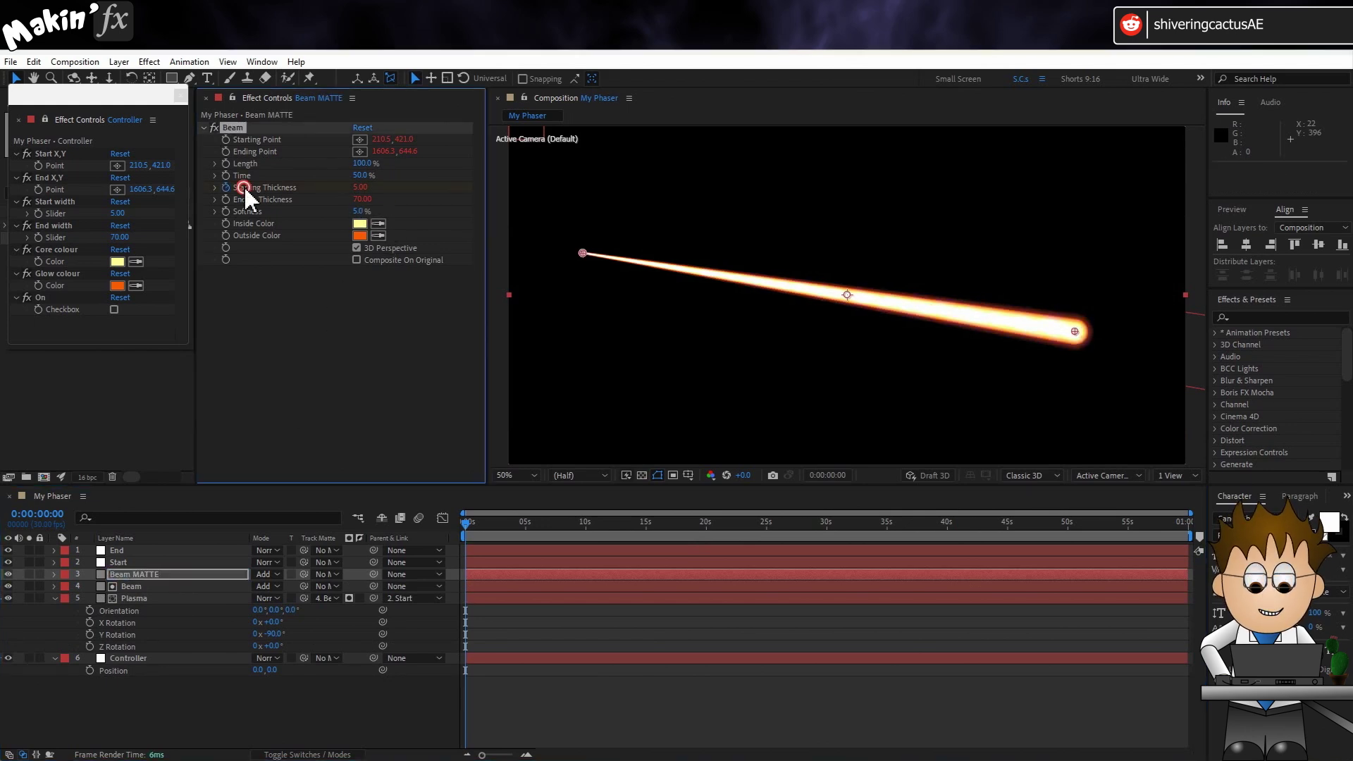
pyautogui.press('e')
pyautogui.keyDown('alt'); pyautogui.click(92, 659); pyautogui.keyUp('alt')
pyautogui.write('thisComp.layer("Controller").effect("Start width")("Slider")')
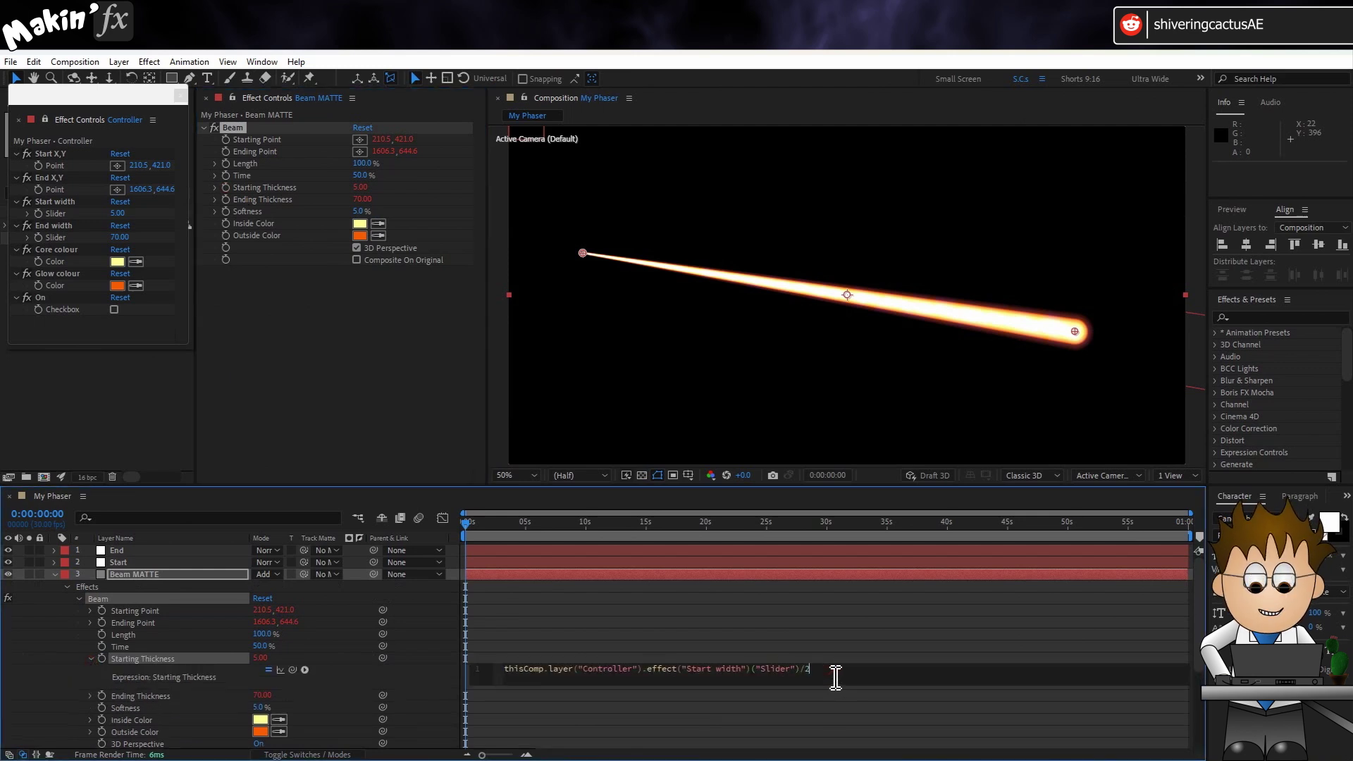
pyautogui.write('/2')
# Step: Append /2 to Beam MATTE's Ending Thickness expression linked to the Controller's End width slider, and collapse the layer
pyautogui.keyDown('alt'); pyautogui.click(101, 695); pyautogui.keyUp('alt')
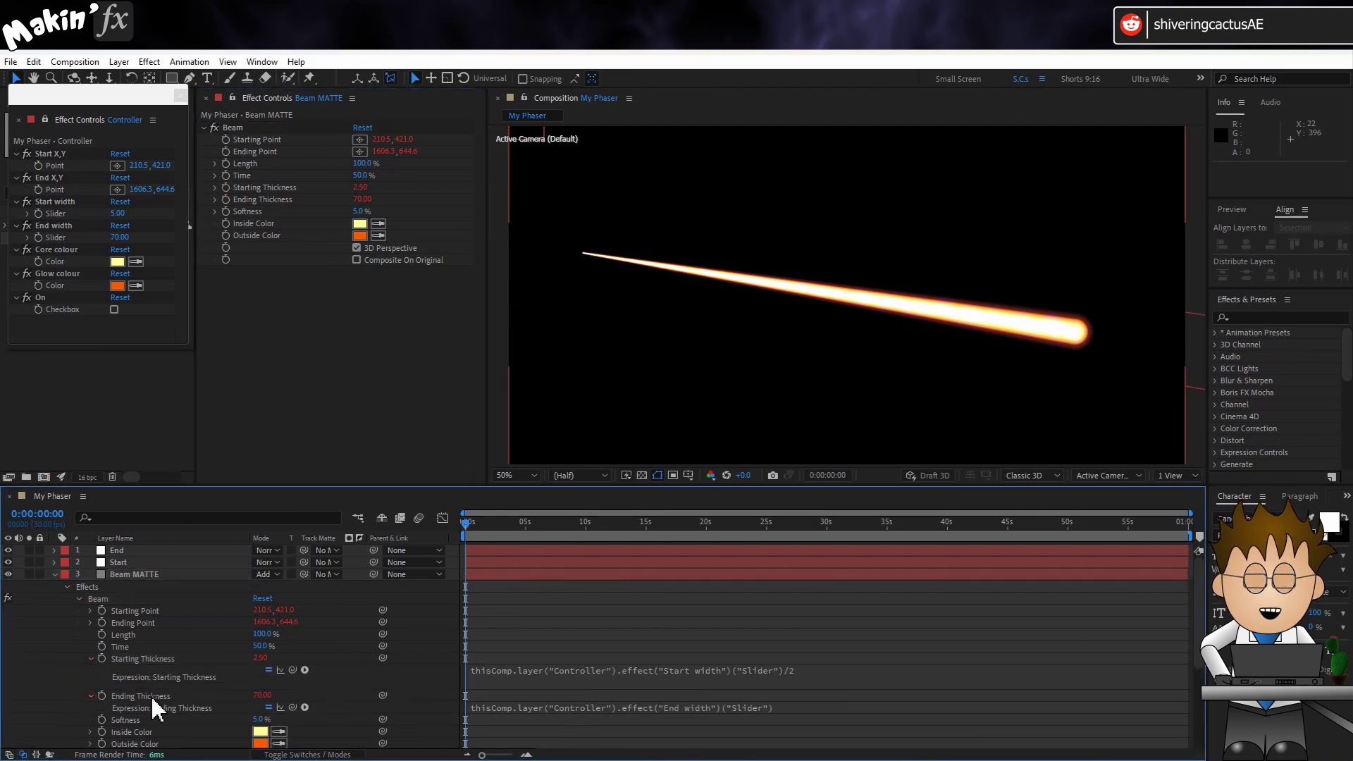
pyautogui.write('thisComp.layer("Controller").effect("End width")("Slider")')
pyautogui.click(814, 707)
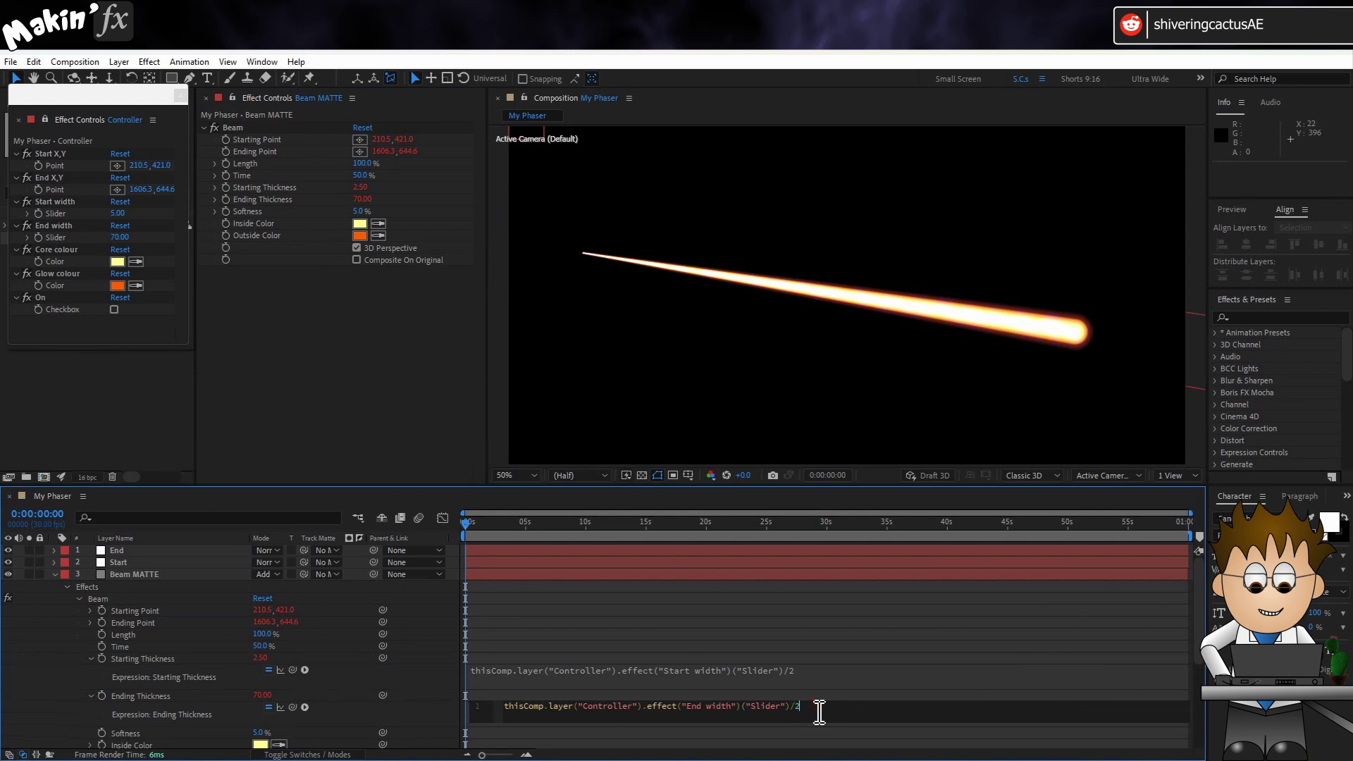
pyautogui.click(35, 631)
pyautogui.click(54, 574)
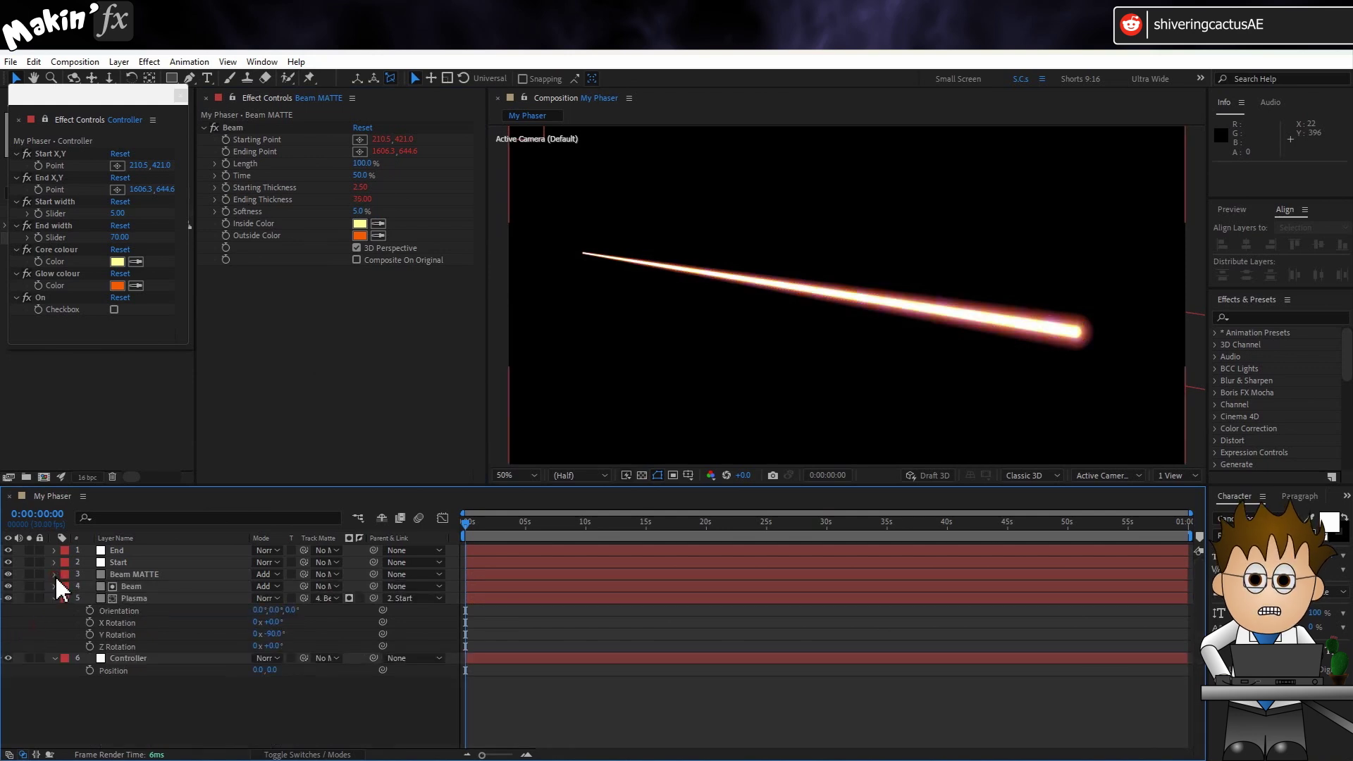
# Step: Assign Beam MATTE as the Plasma layer's track matte and preview the beam close up at 200%
pyautogui.moveTo(303, 599); pyautogui.dragTo(127, 570)
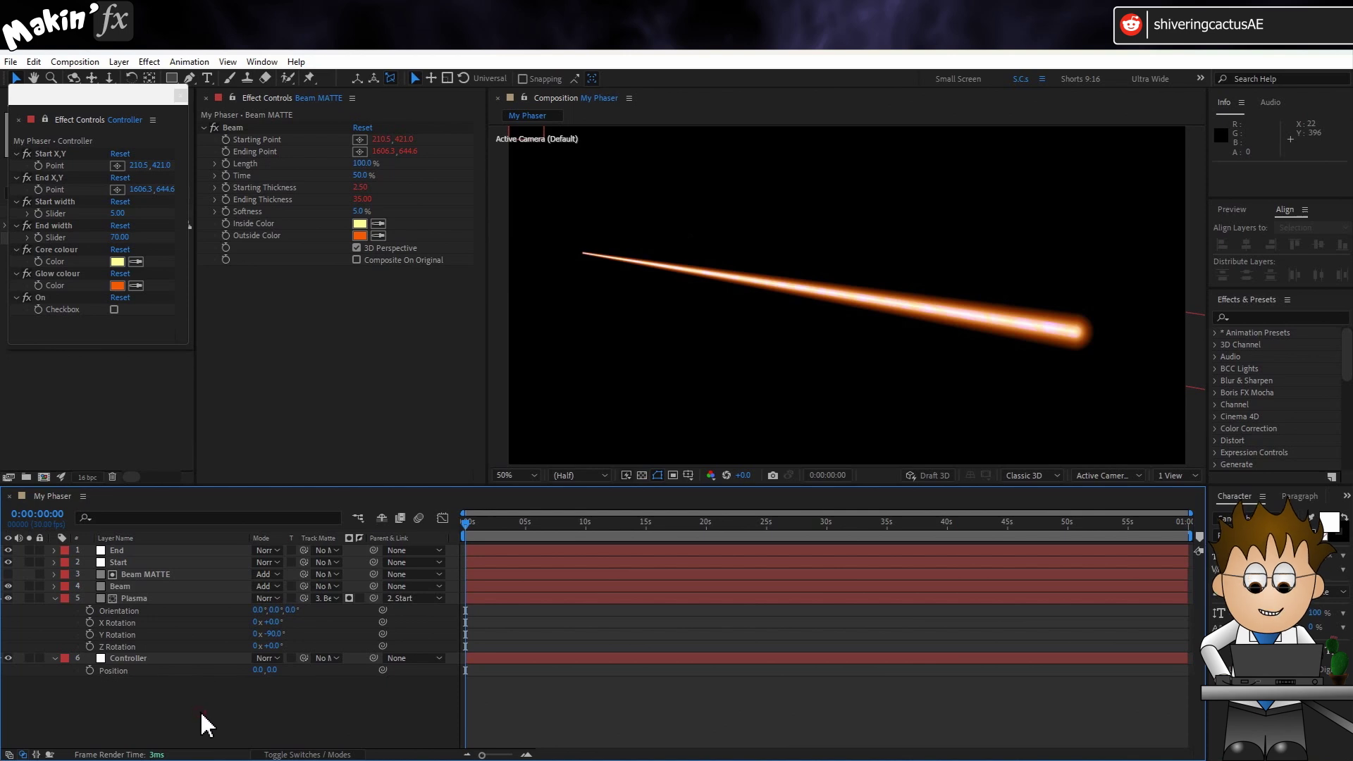
pyautogui.press('space')
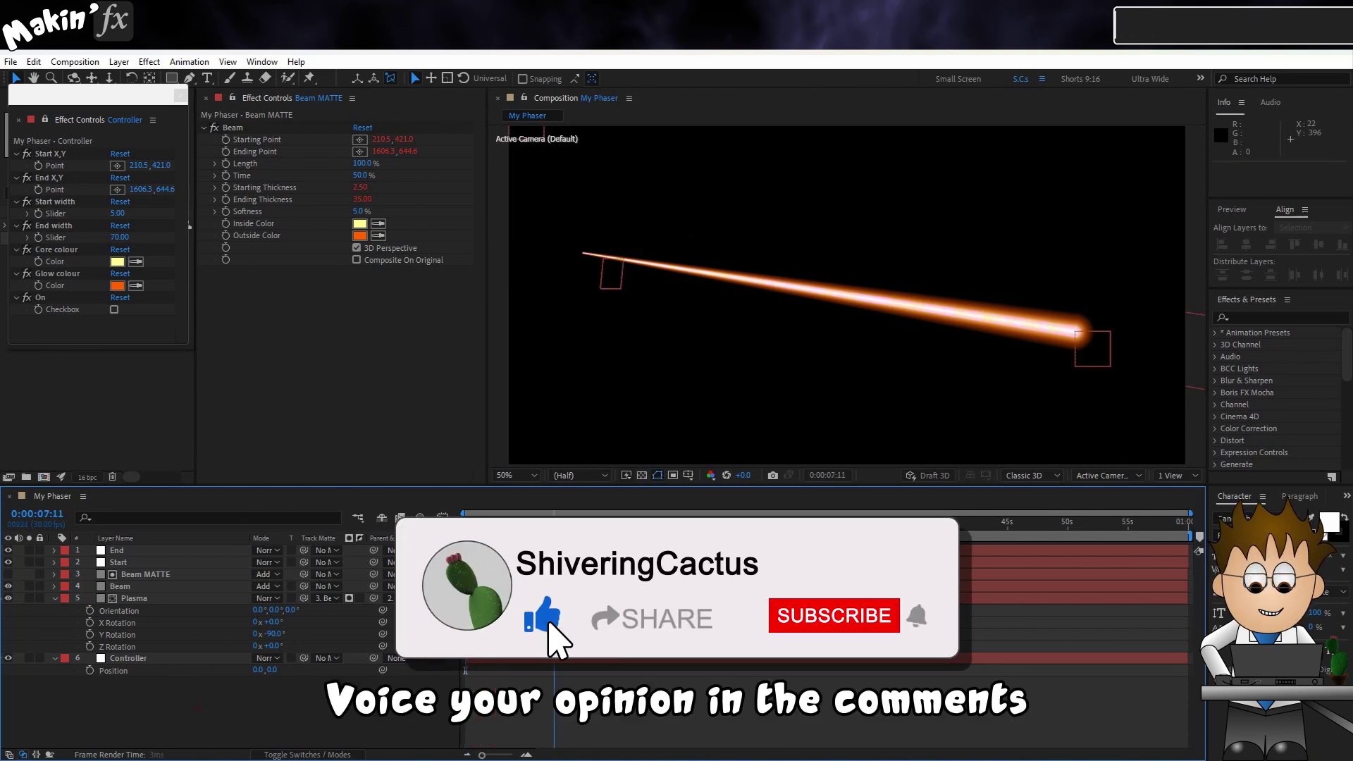
pyautogui.scroll(2, 1053, 282)
pyautogui.scroll(1, 1049, 273)
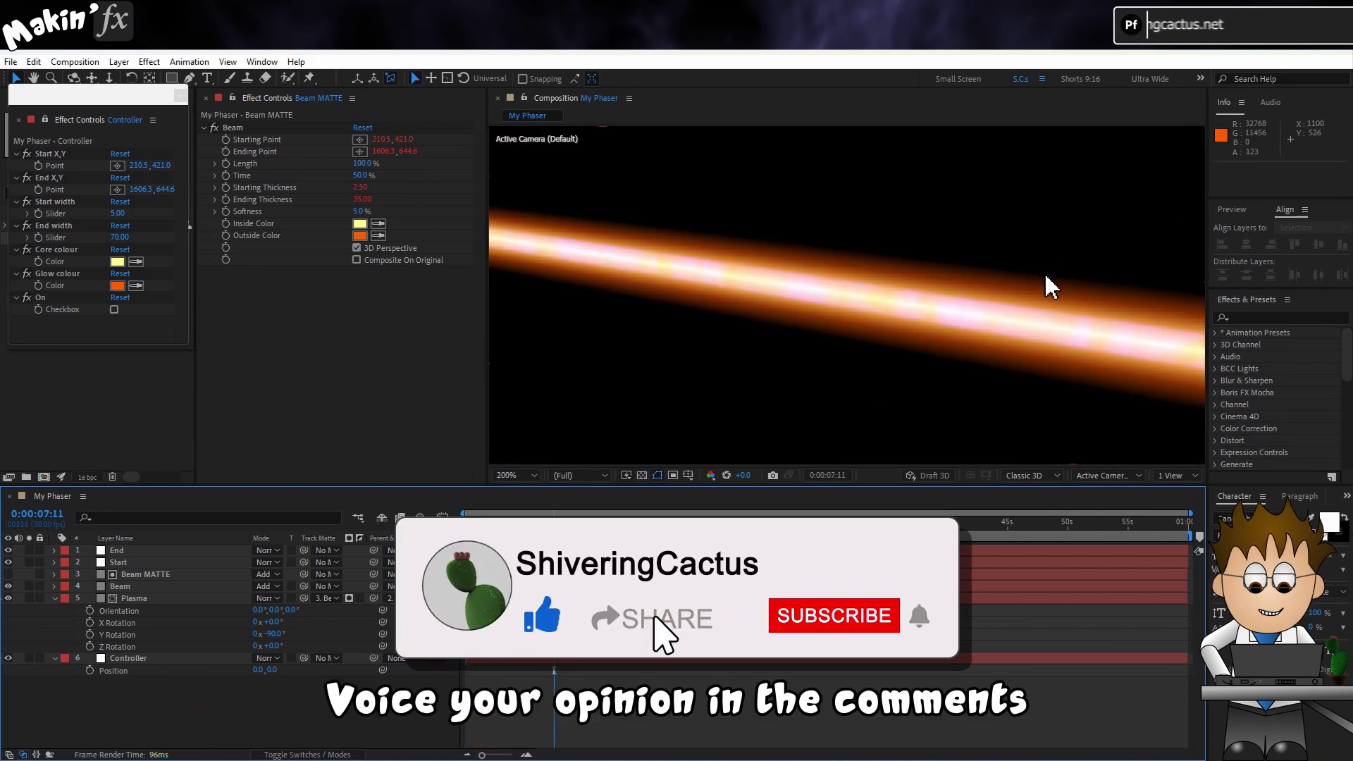
pyautogui.press('space')
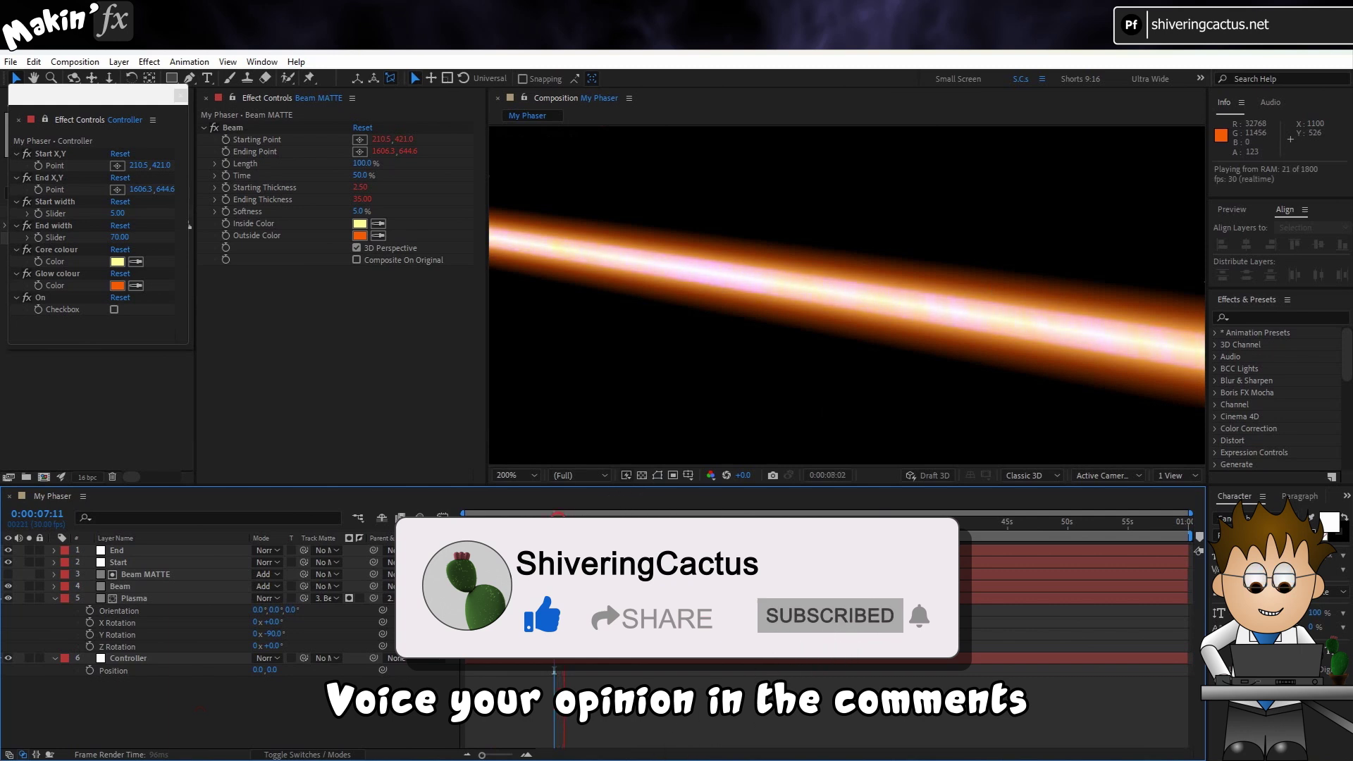
pyautogui.press('space')
# Step: Try the original Beam layer as the Plasma layer's track matte, turn Beam's visibility back on and preview the result
pyautogui.moveTo(304, 598); pyautogui.dragTo(194, 602)
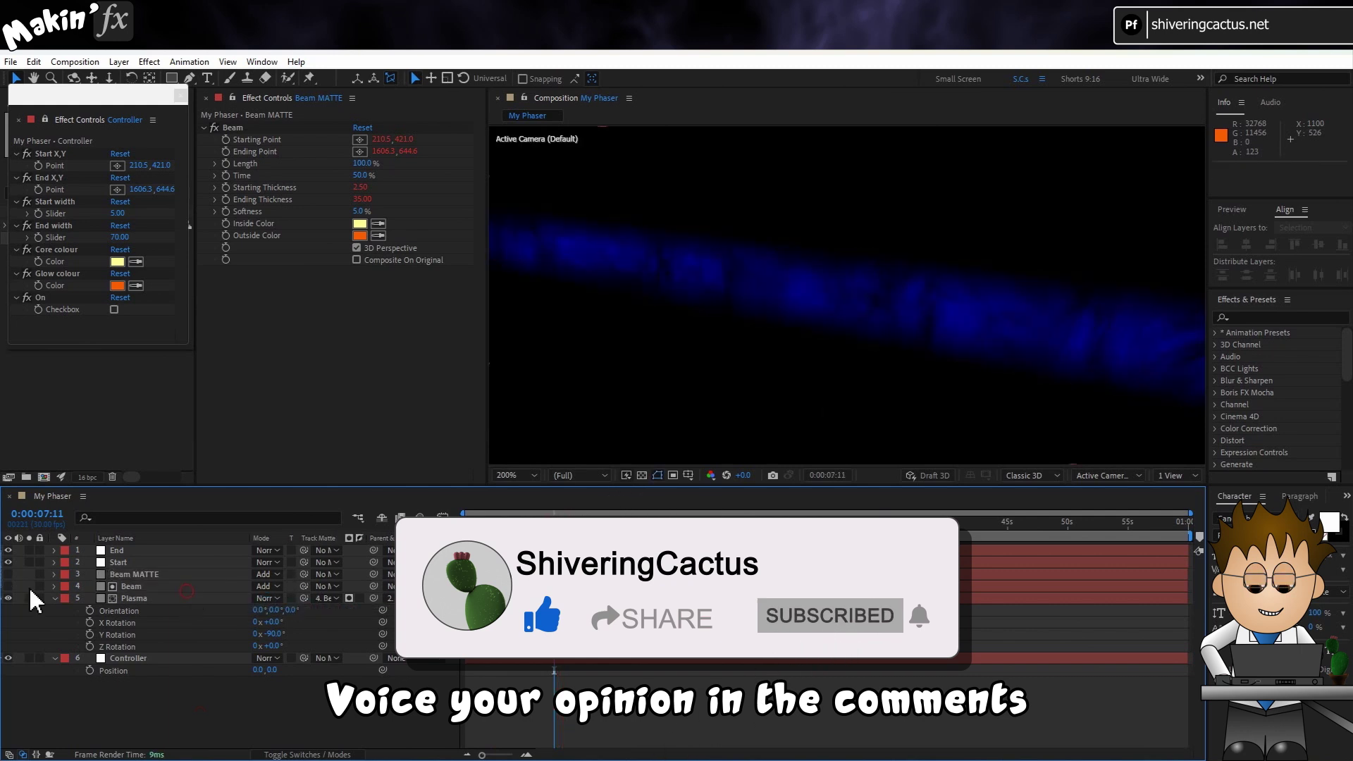
pyautogui.click(8, 587)
pyautogui.press('space')
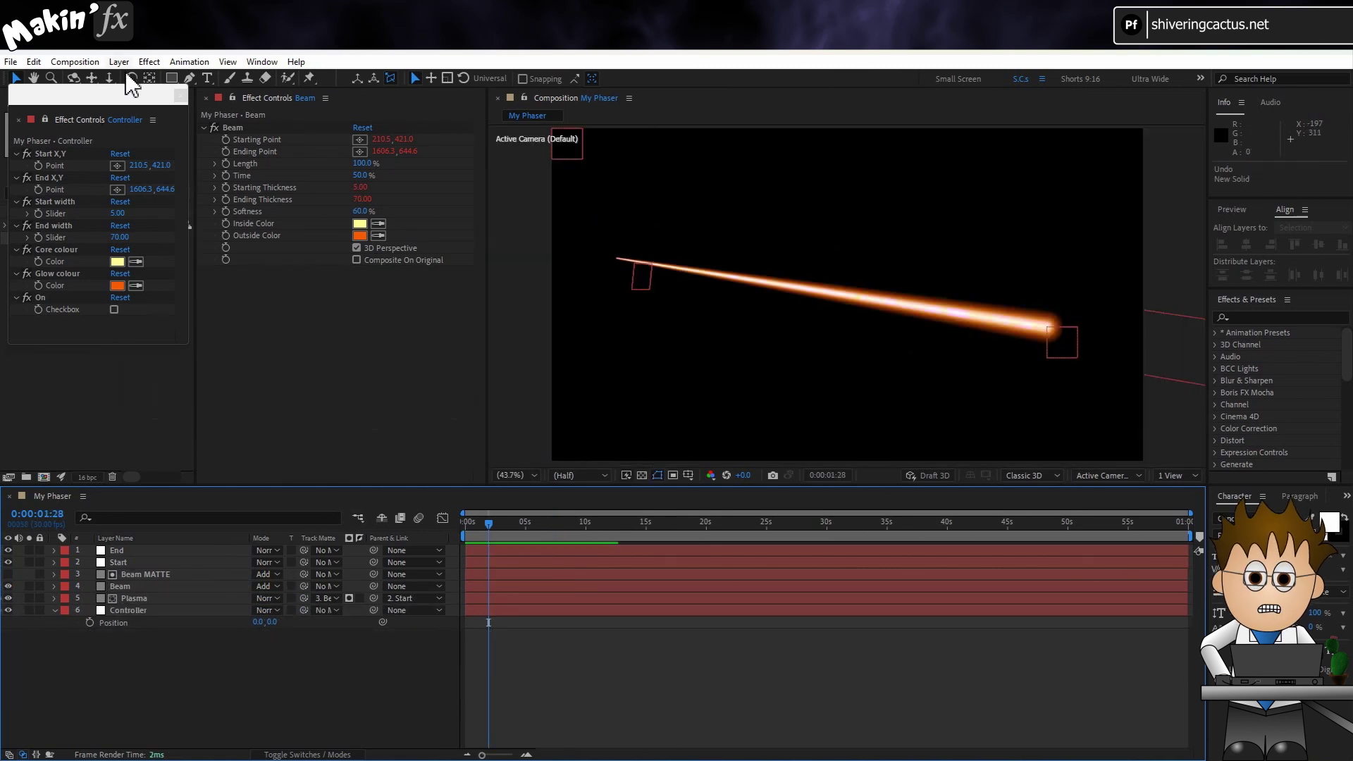
# Step: Create a new solid sized to the composition and rename its layer Start glow
pyautogui.click(119, 62)
pyautogui.moveTo(140, 78)
pyautogui.click(392, 98)
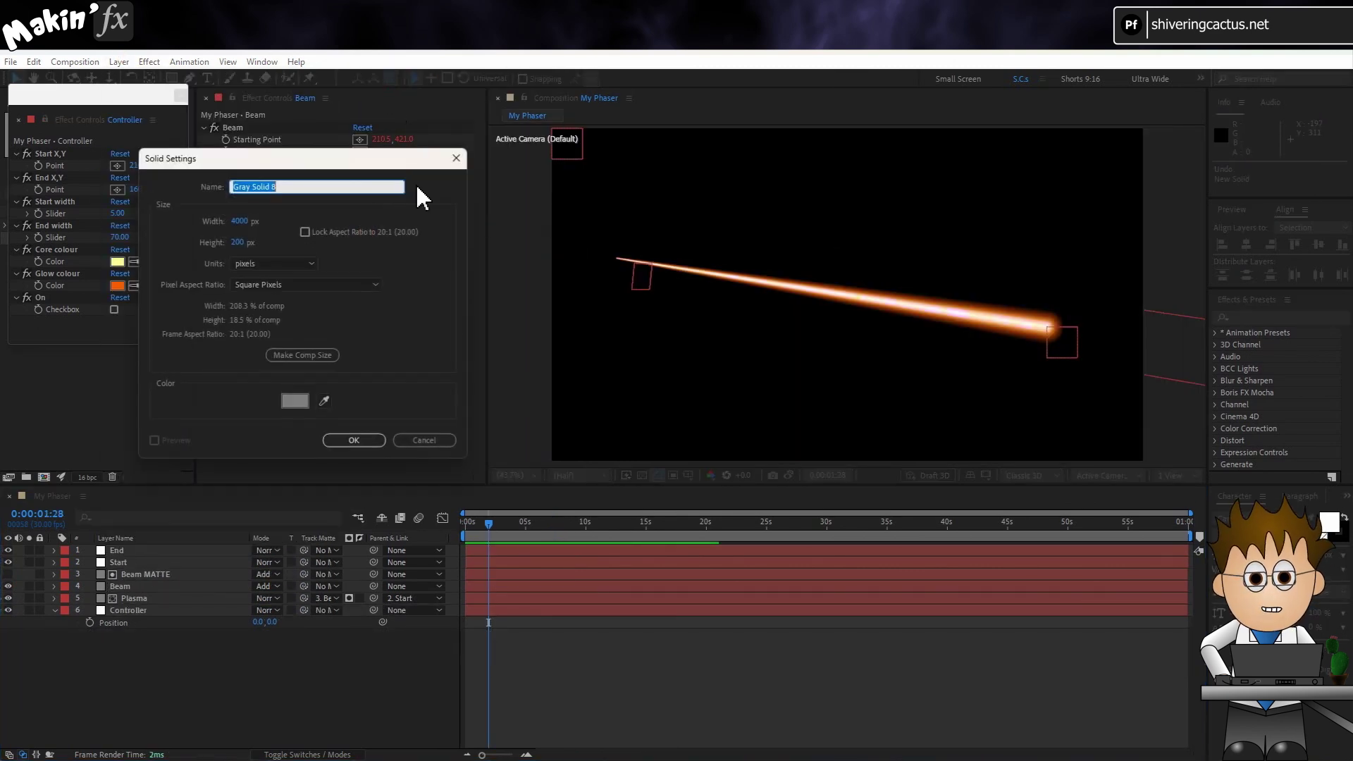
pyautogui.click(312, 354)
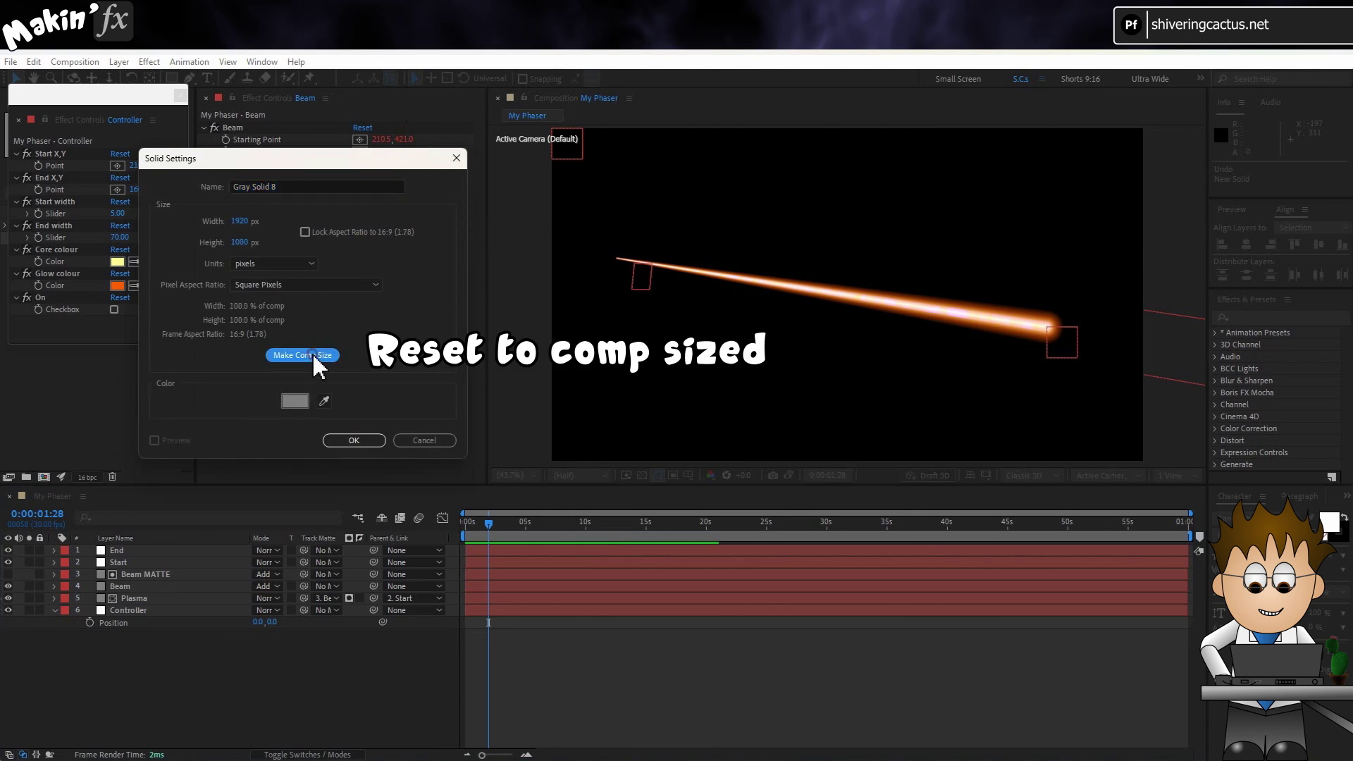
pyautogui.click(328, 442)
pyautogui.press('Return')
pyautogui.write('Star')
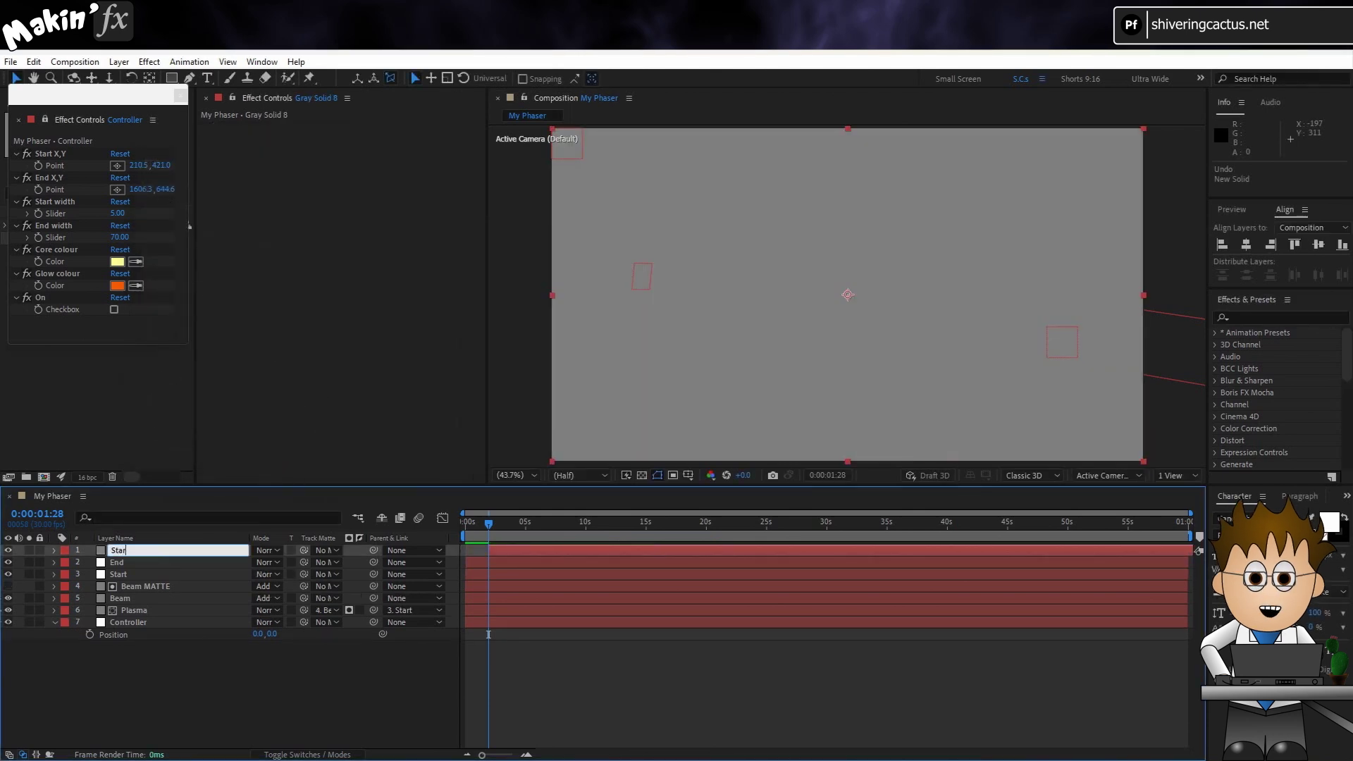
pyautogui.write('t glow')
pyautogui.press('Return')
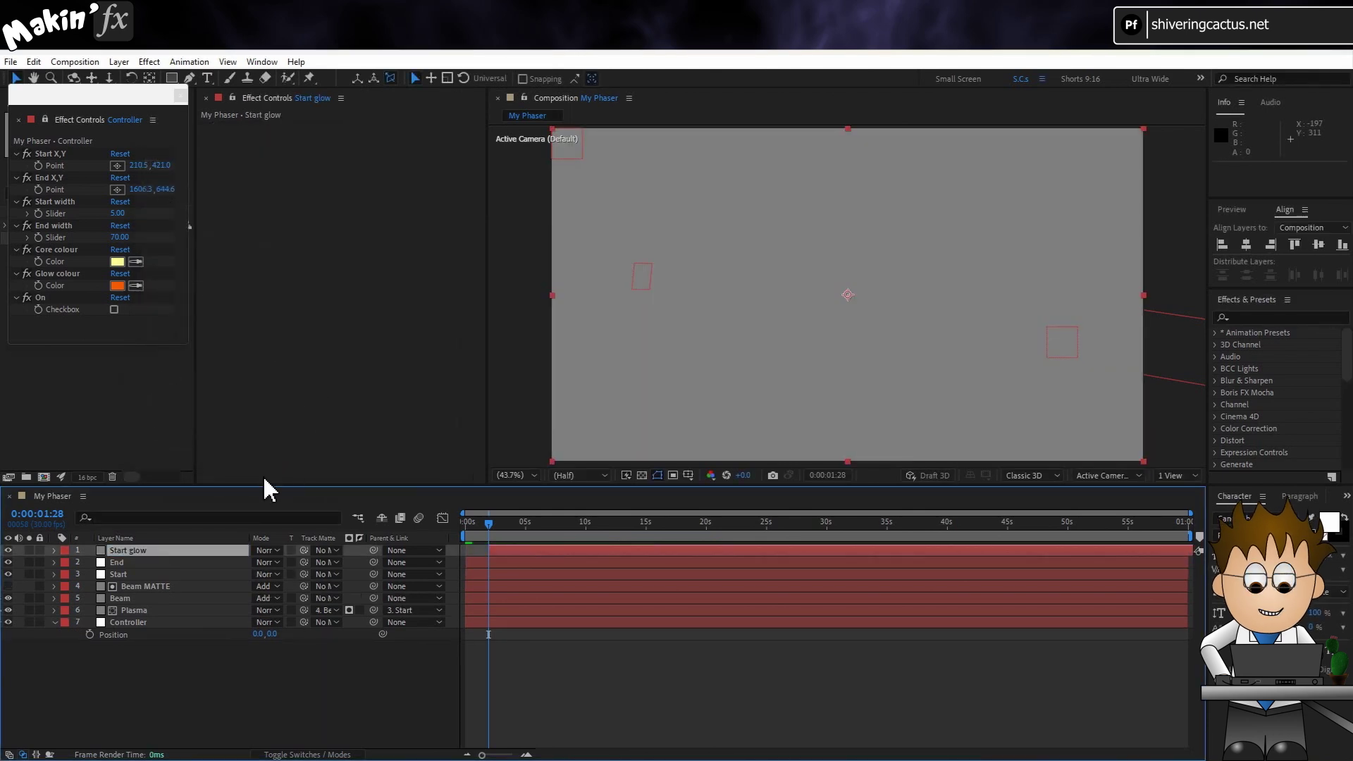
# Step: Apply the Circle effect to the Start glow layer and rename the effect Outer glow
pyautogui.press('Home')
pyautogui.click(149, 62)
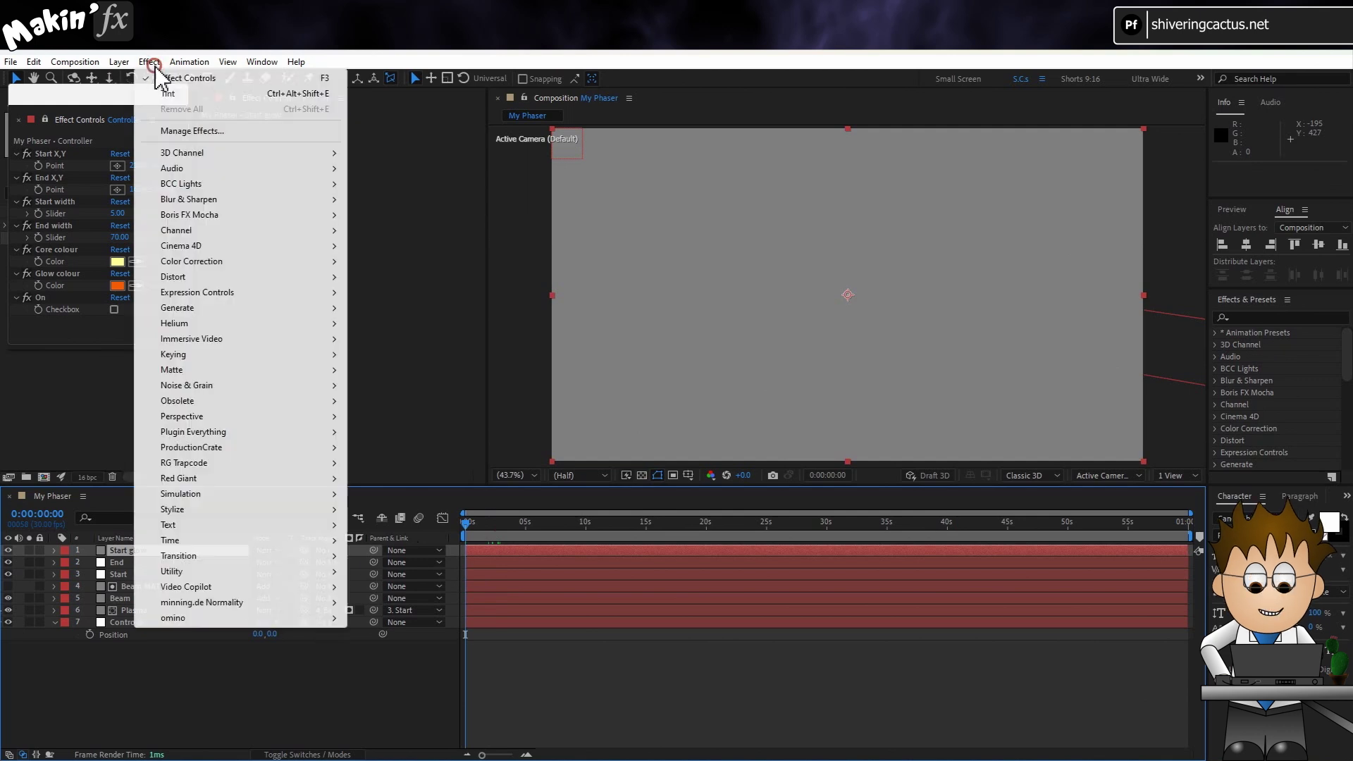
pyautogui.moveTo(231, 310)
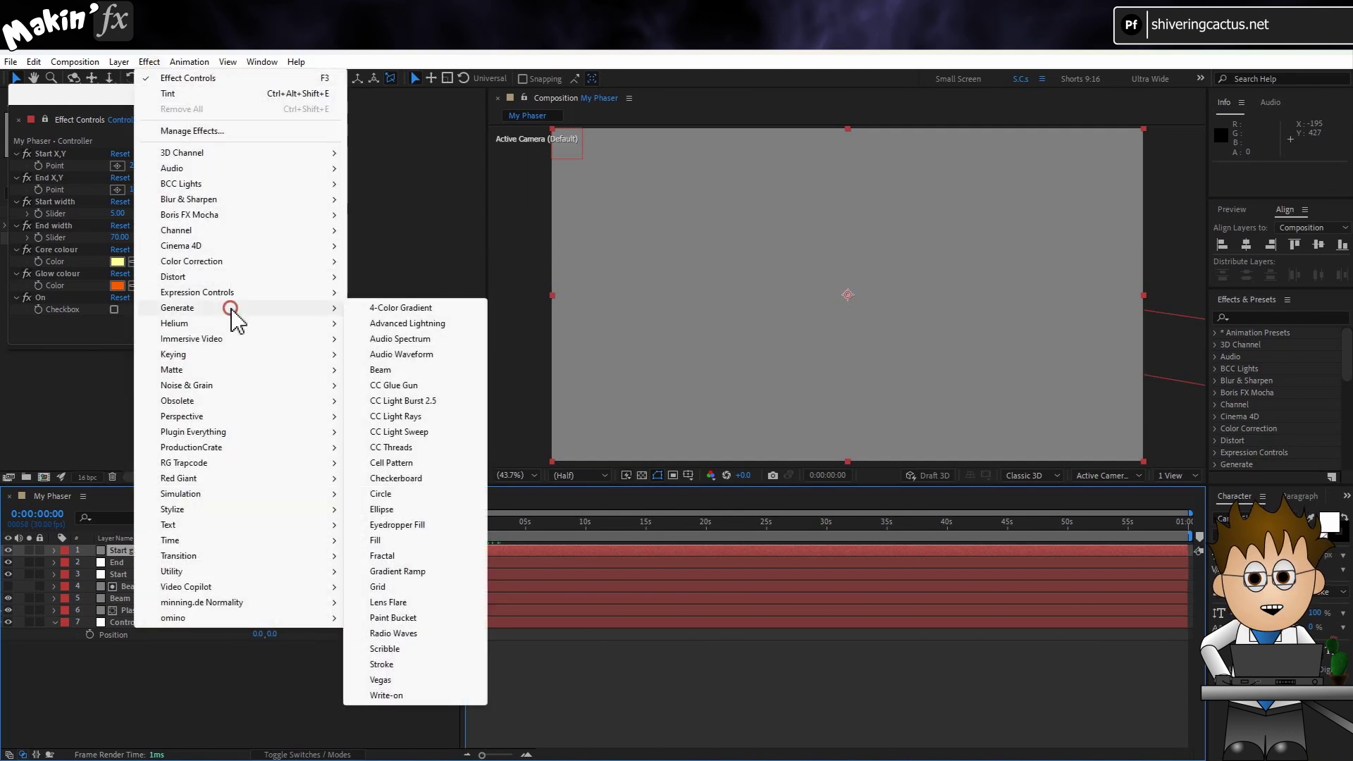
pyautogui.click(412, 493)
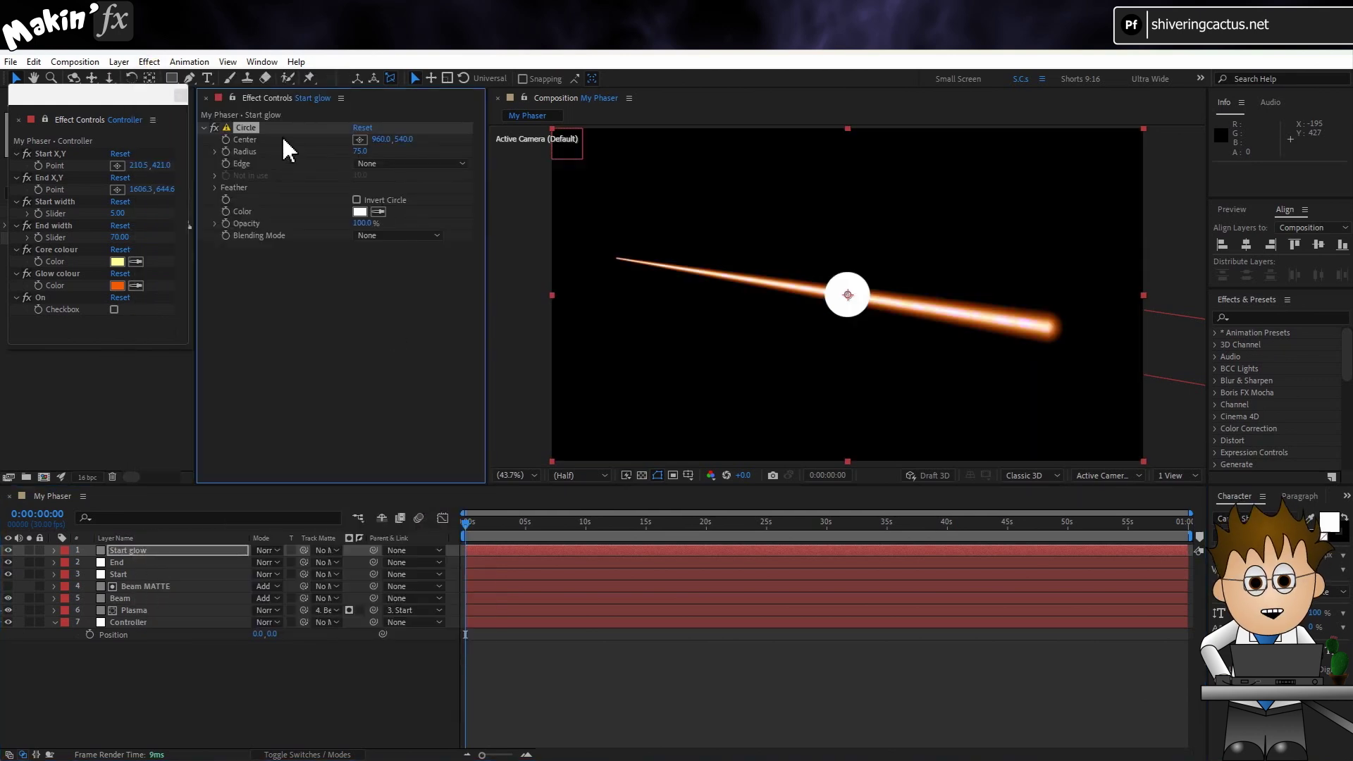
pyautogui.press('Return')
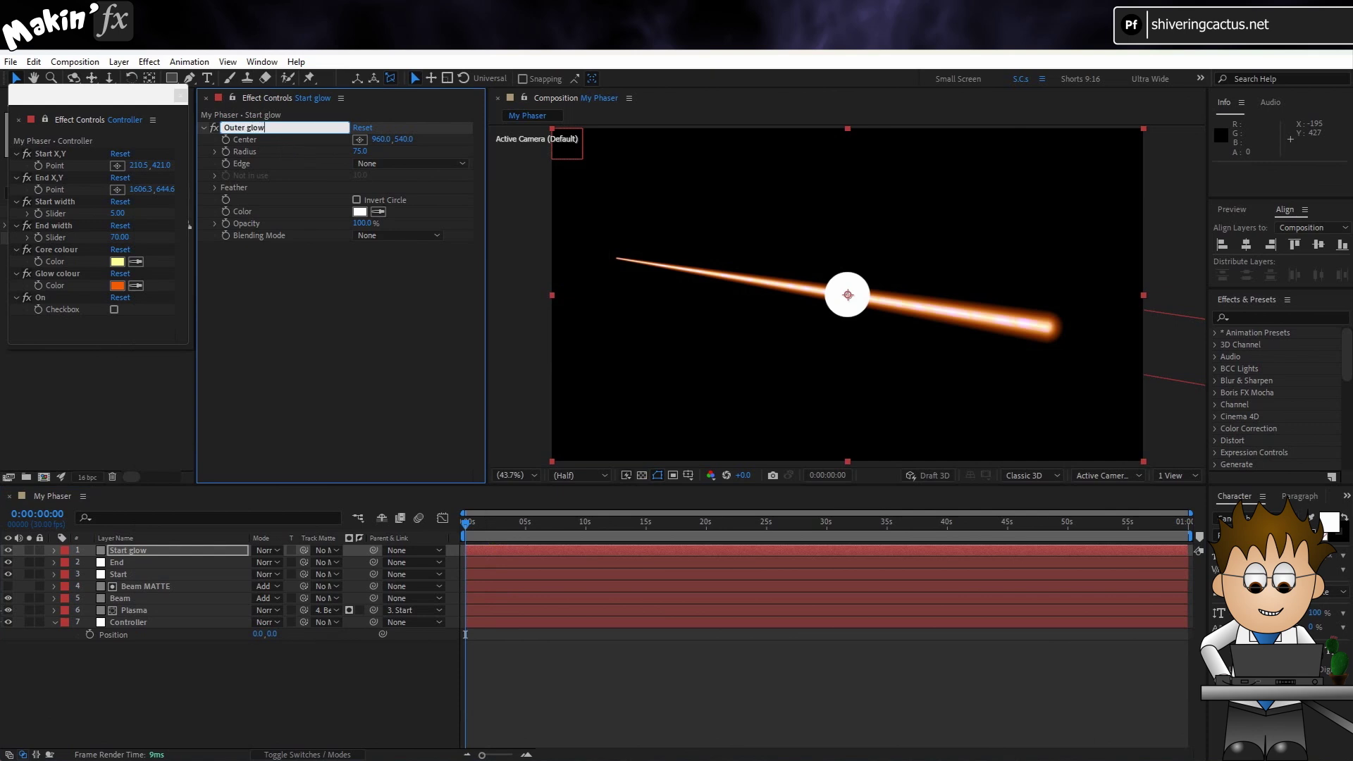
pyautogui.press('Return')
# Step: Expand the Start glow layer's Outer glow effect and link its Center to the Controller's Start X,Y point
pyautogui.click(53, 550)
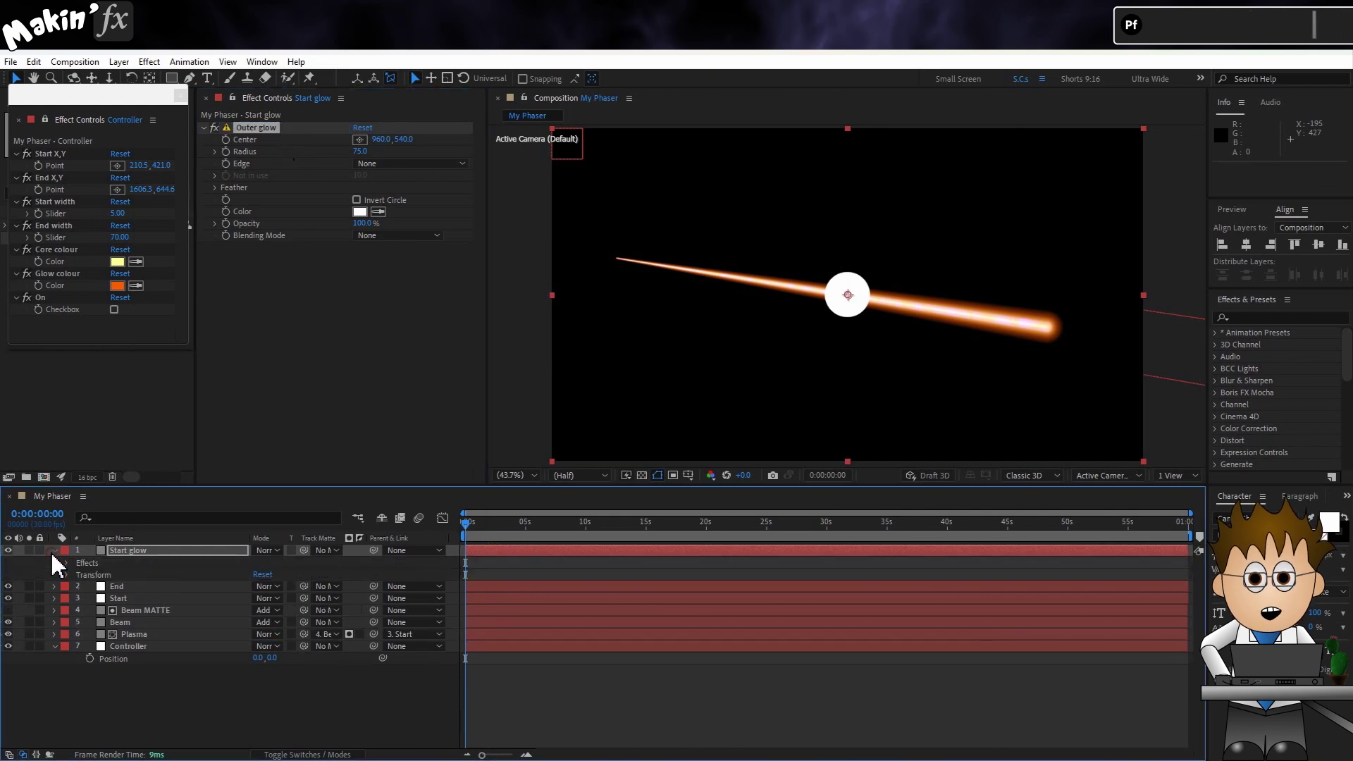
pyautogui.click(67, 563)
pyautogui.click(79, 575)
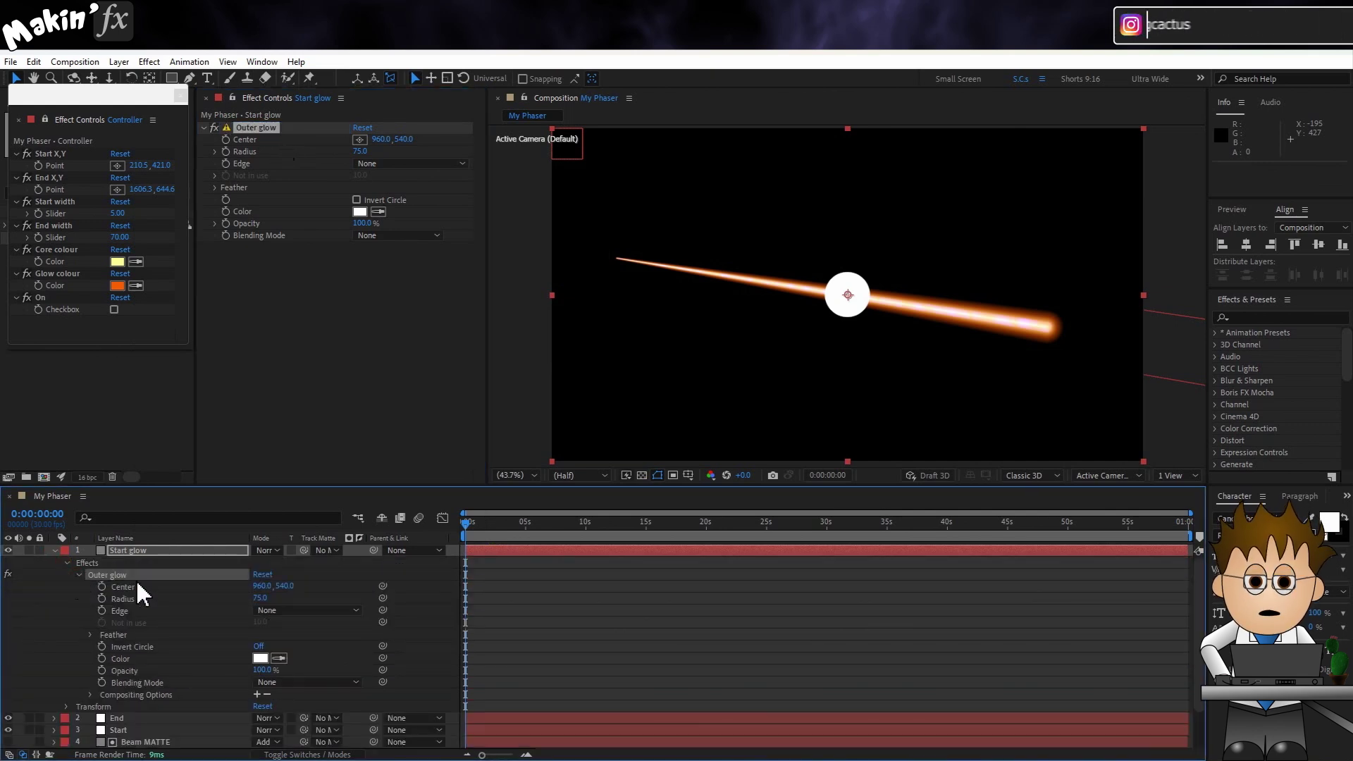
pyautogui.moveTo(382, 585); pyautogui.dragTo(67, 166)
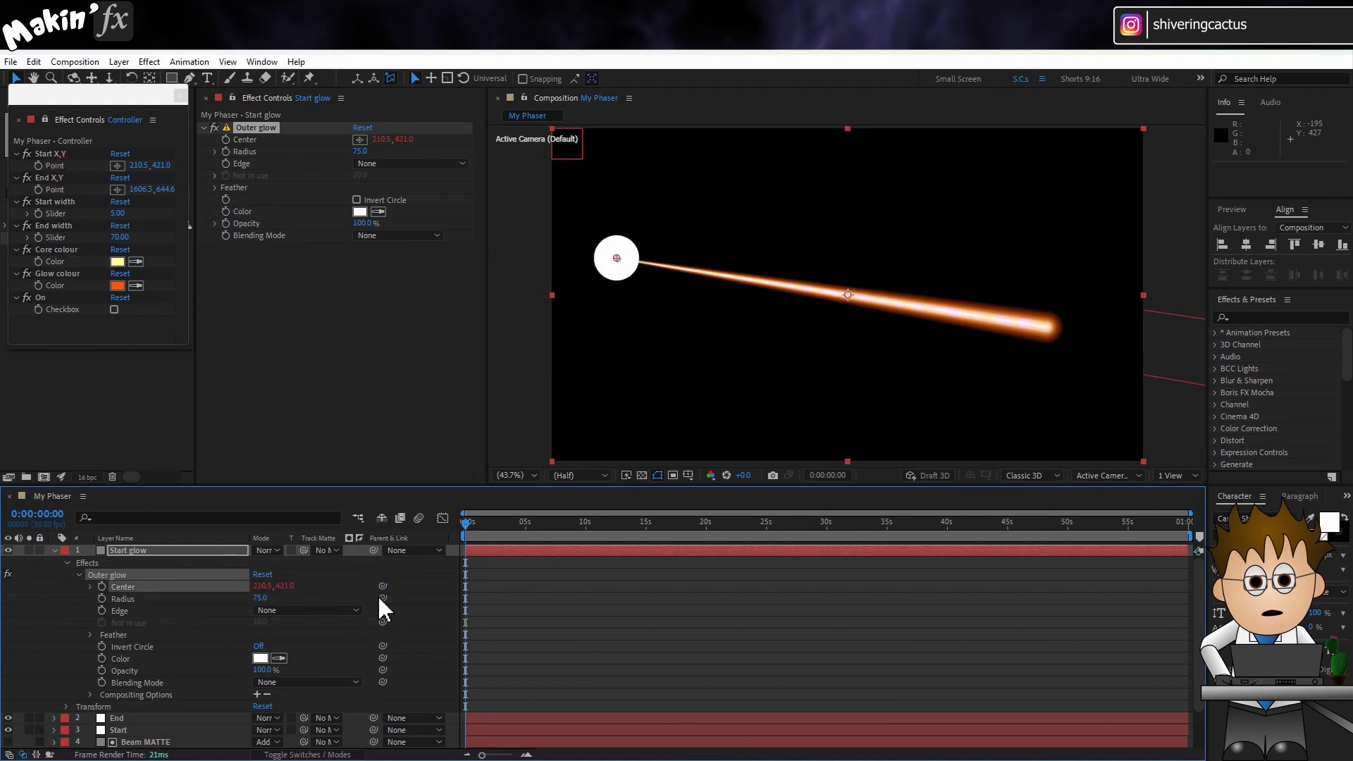
# Step: Link Outer glow's Radius to the Controller's Start width slider and append *2 to the expression
pyautogui.moveTo(382, 598); pyautogui.dragTo(79, 214)
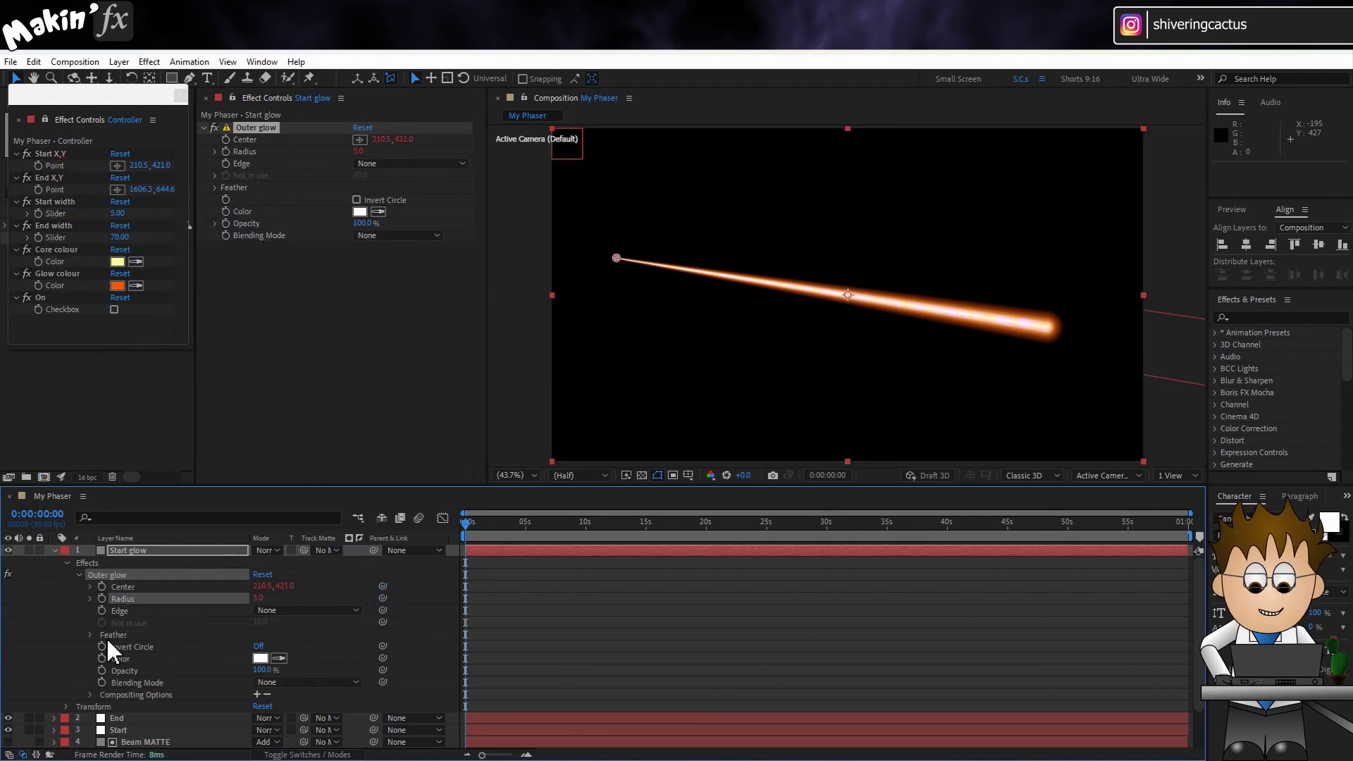
pyautogui.click(90, 599)
pyautogui.click(851, 611)
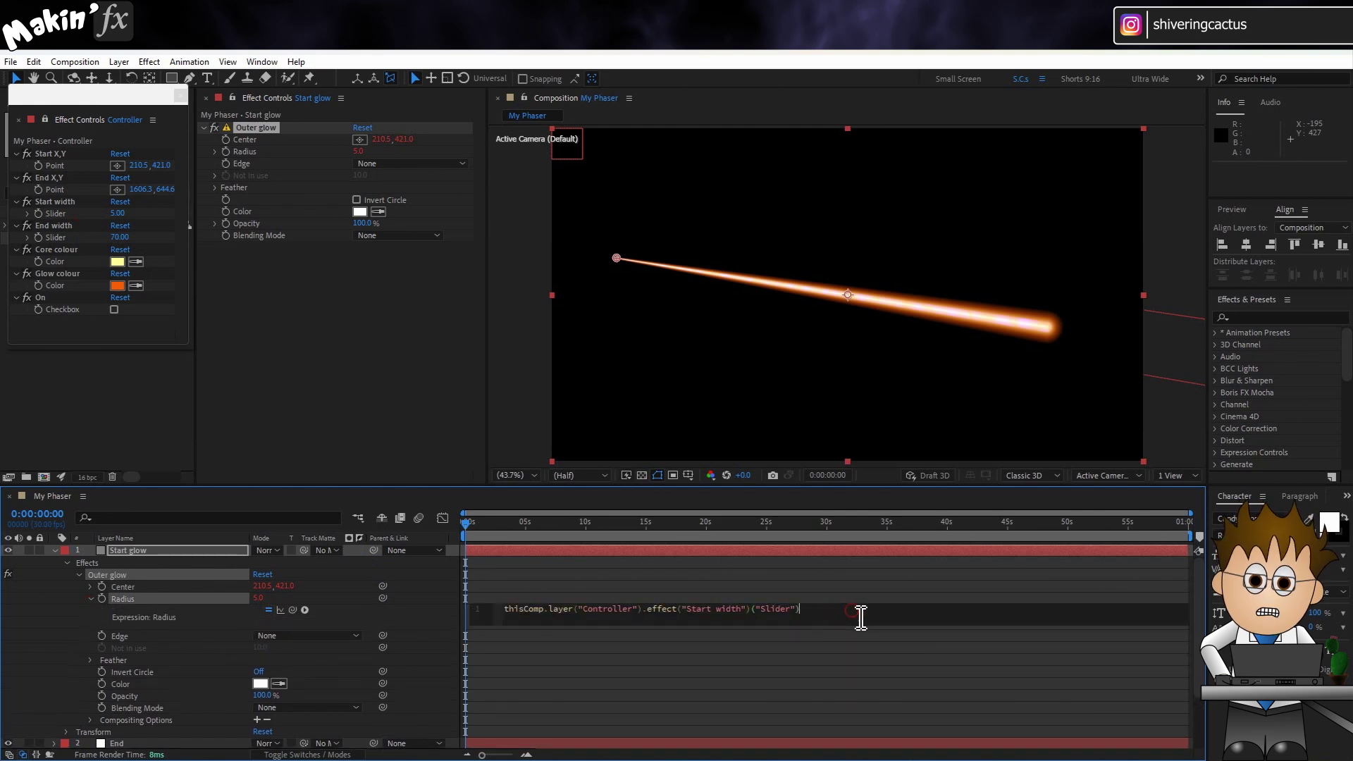
pyautogui.write('*2')
pyautogui.click(445, 613)
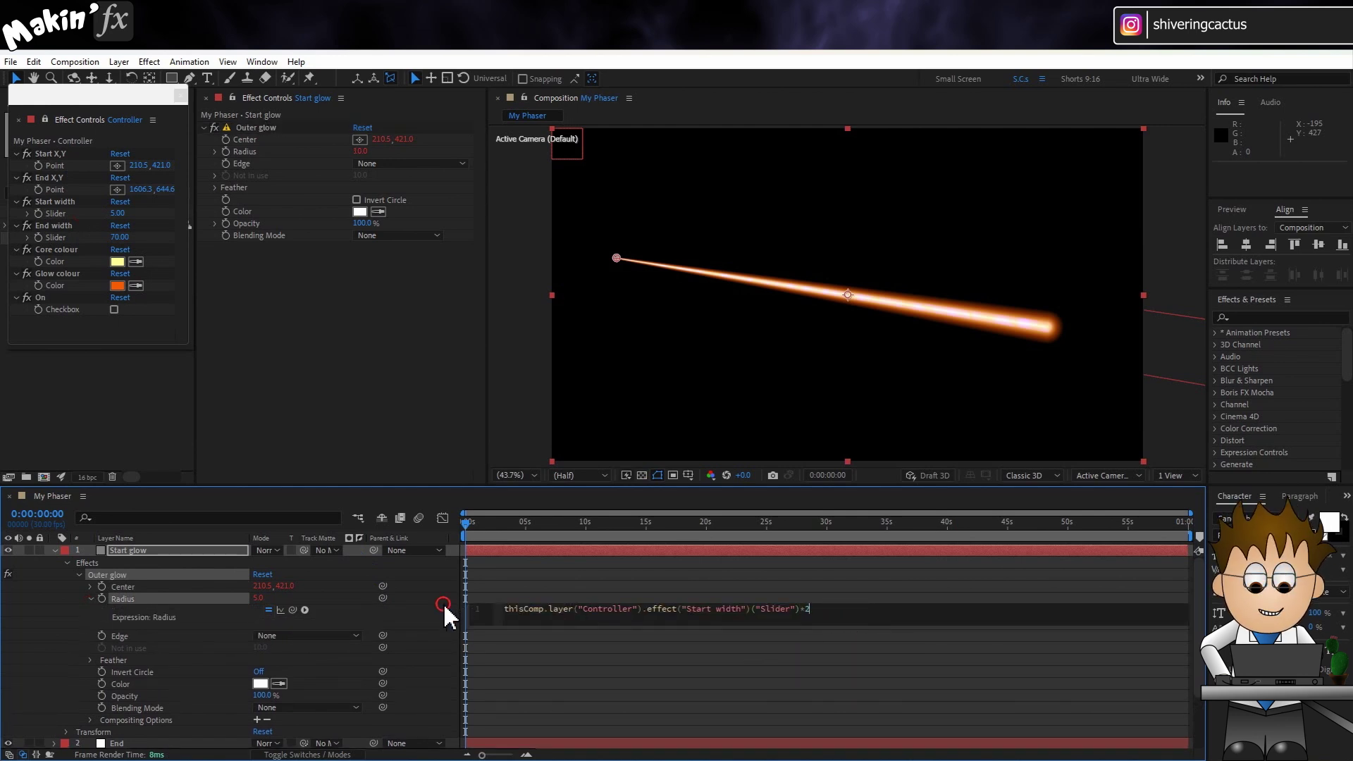
# Step: Link Outer glow's Feather Outer Edge to its own Radius, and its Color to the Controller's Glow colour
pyautogui.click(89, 660)
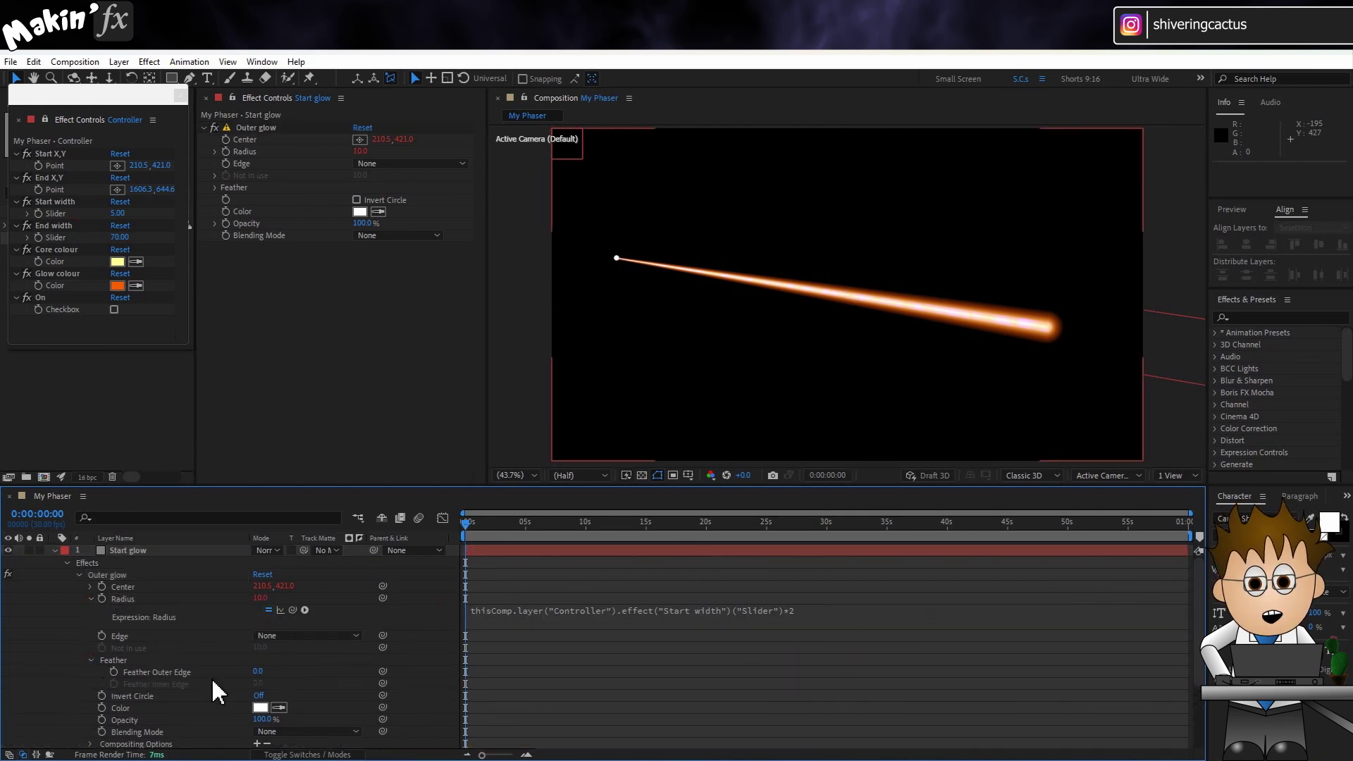
pyautogui.moveTo(382, 671); pyautogui.dragTo(168, 603)
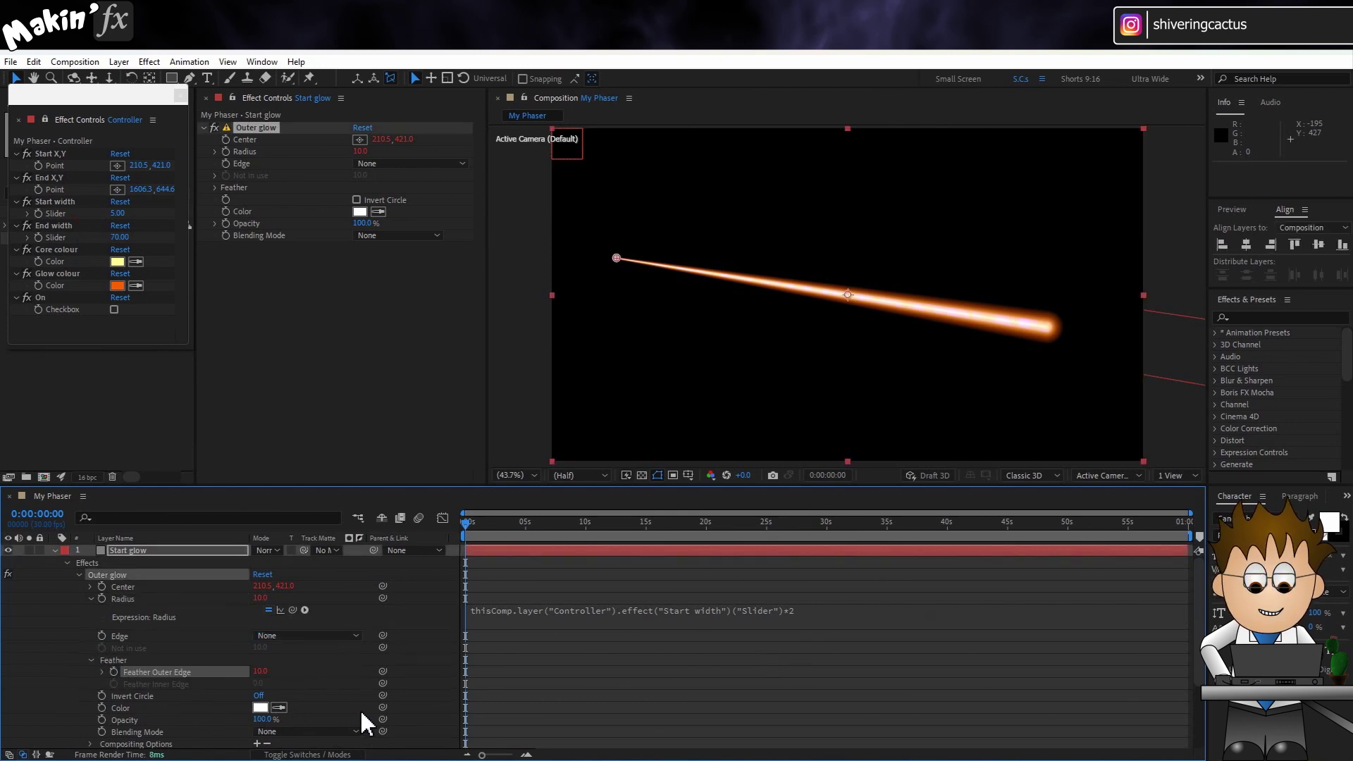
pyautogui.moveTo(382, 707); pyautogui.dragTo(61, 287)
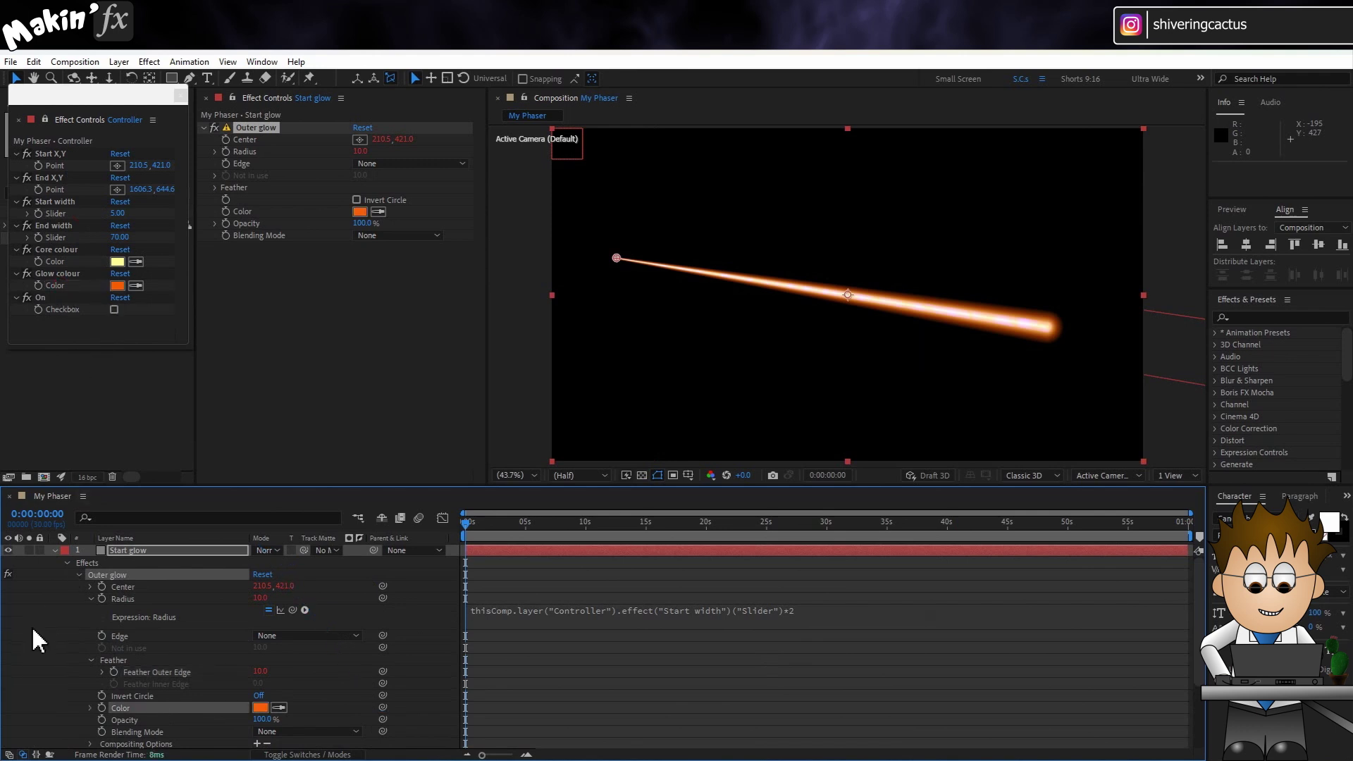
# Step: Duplicate the Outer glow effect on the Start glow layer and rename the copy Inner glow
pyautogui.click(319, 354)
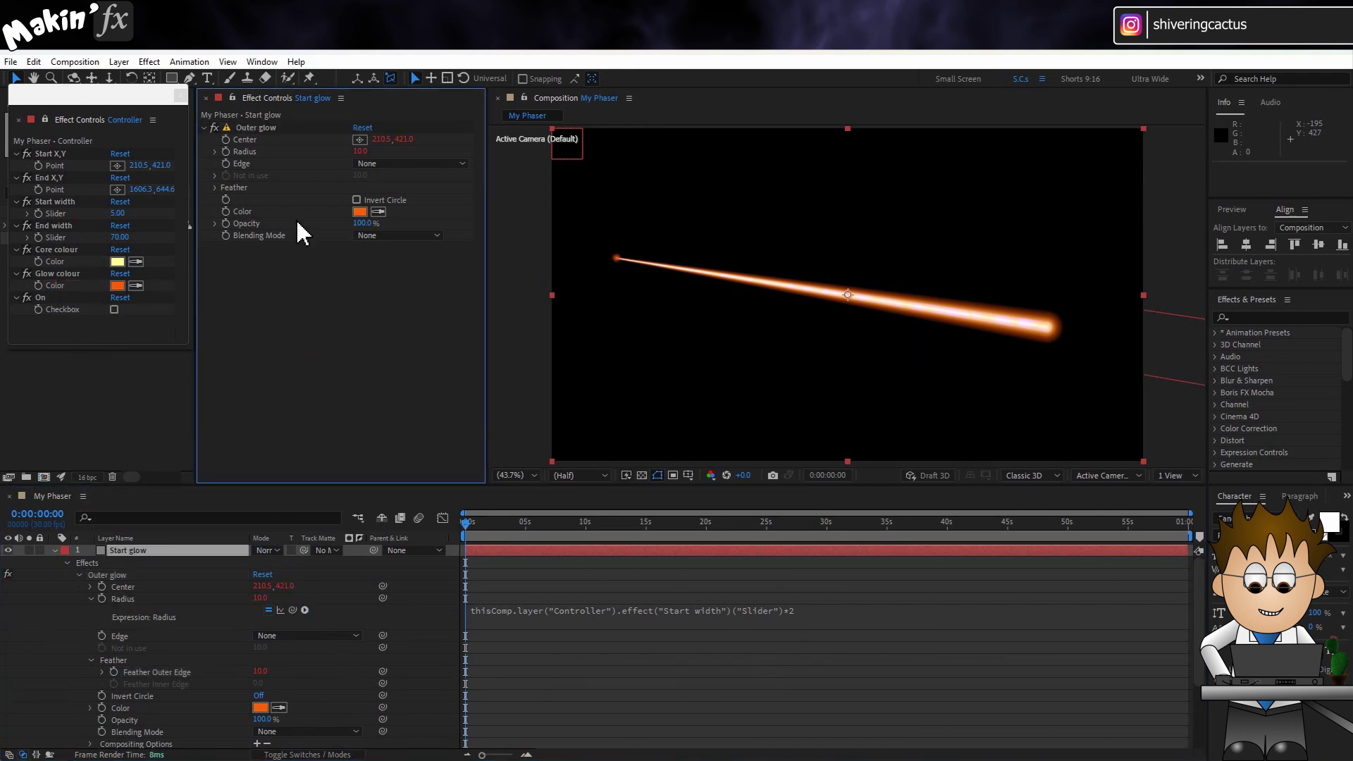
pyautogui.click(257, 128)
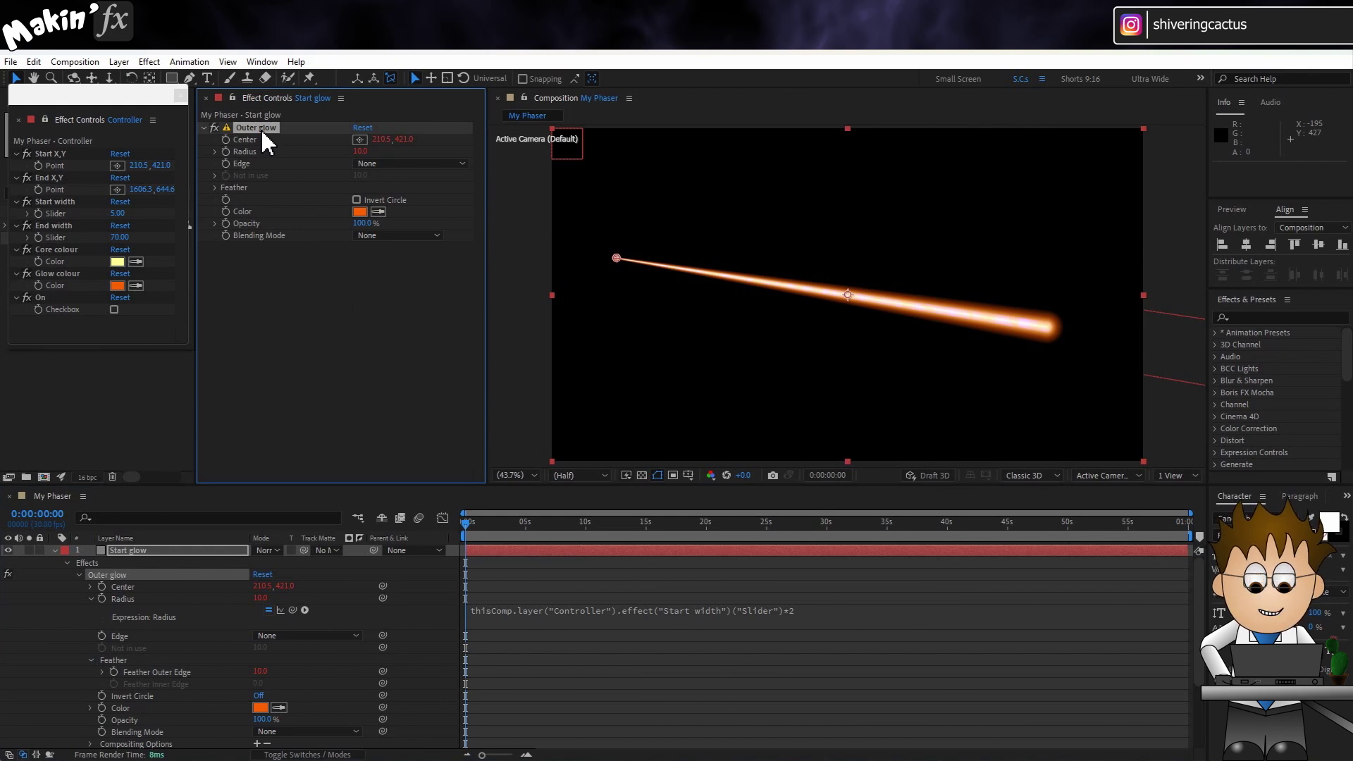
pyautogui.hotkey('ctrl', 'd')
pyautogui.press('Return')
pyautogui.write('Inner glow')
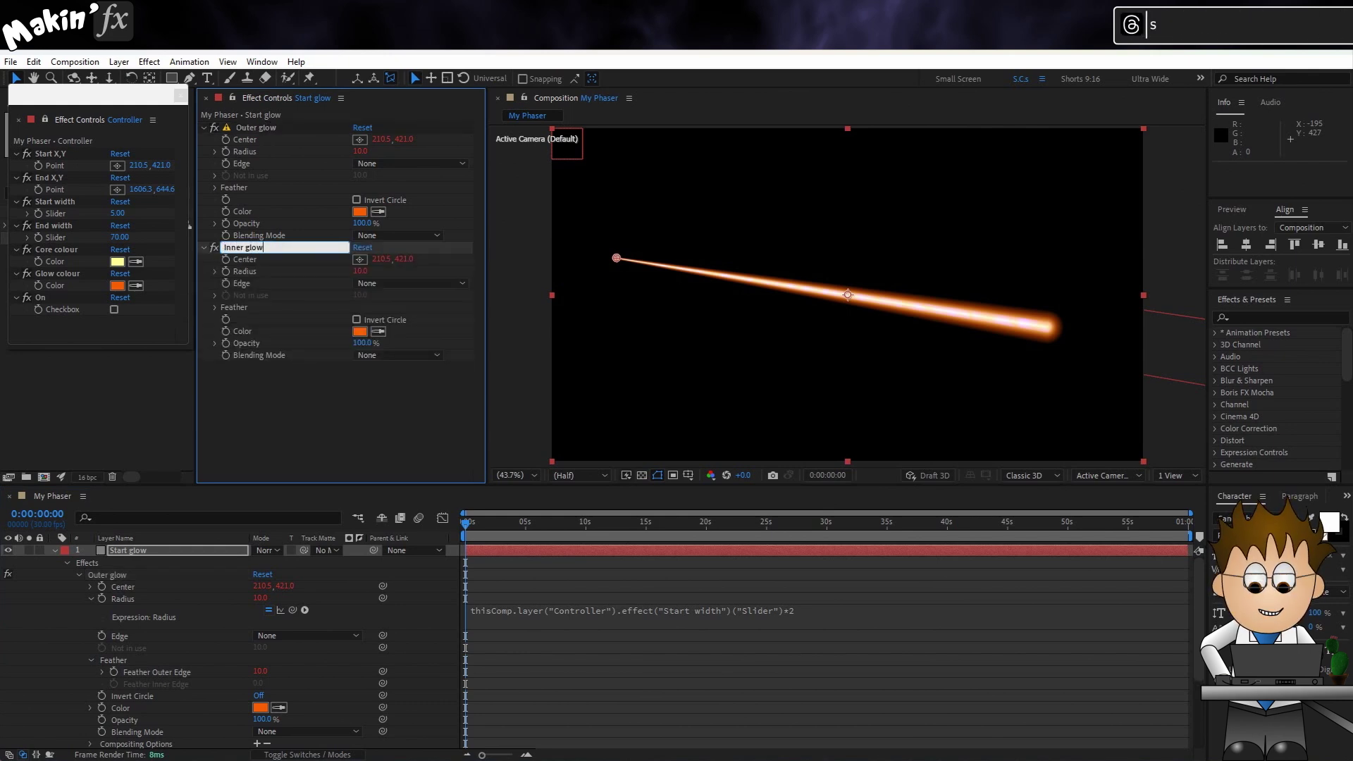
pyautogui.press('Return')
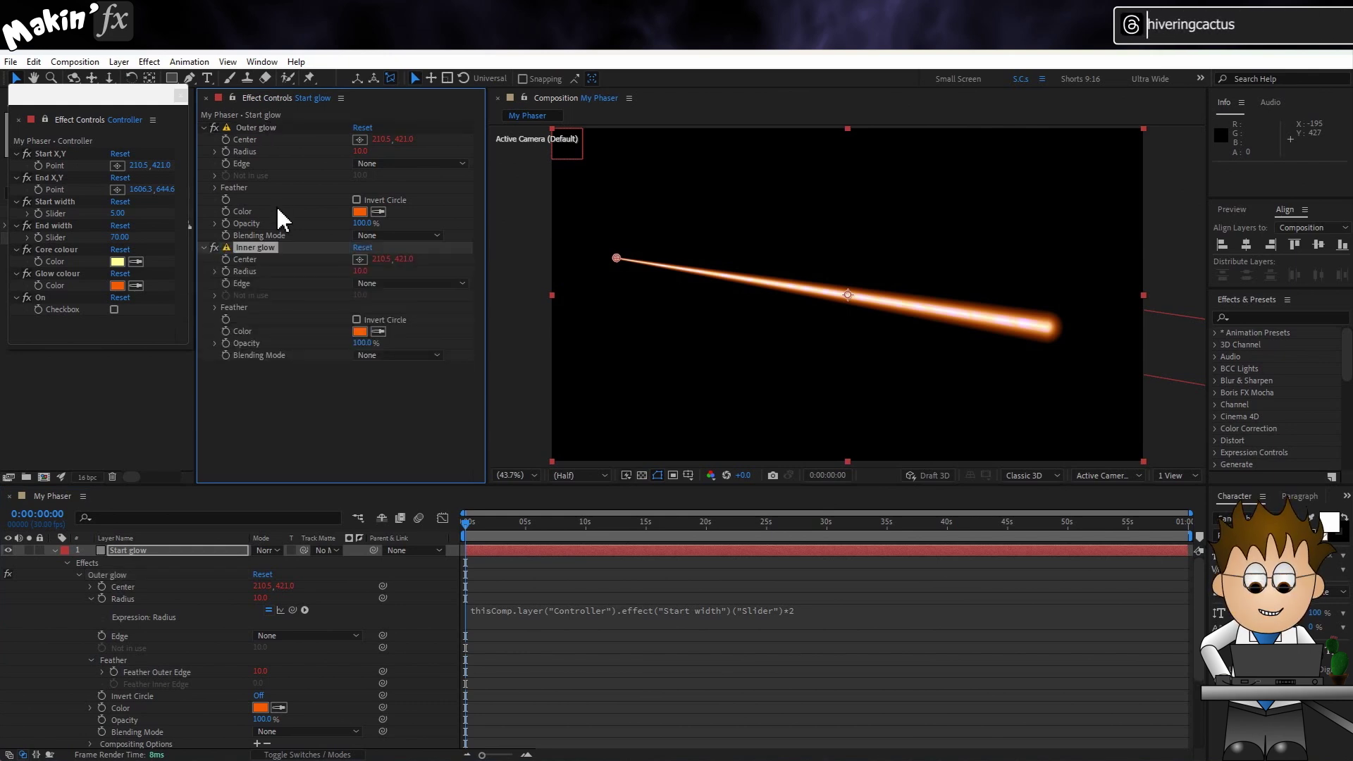
# Step: Remove the *2 from Inner glow's Radius expression, leaving it linked directly to the Controller's Start width slider
pyautogui.click(79, 574)
pyautogui.click(79, 586)
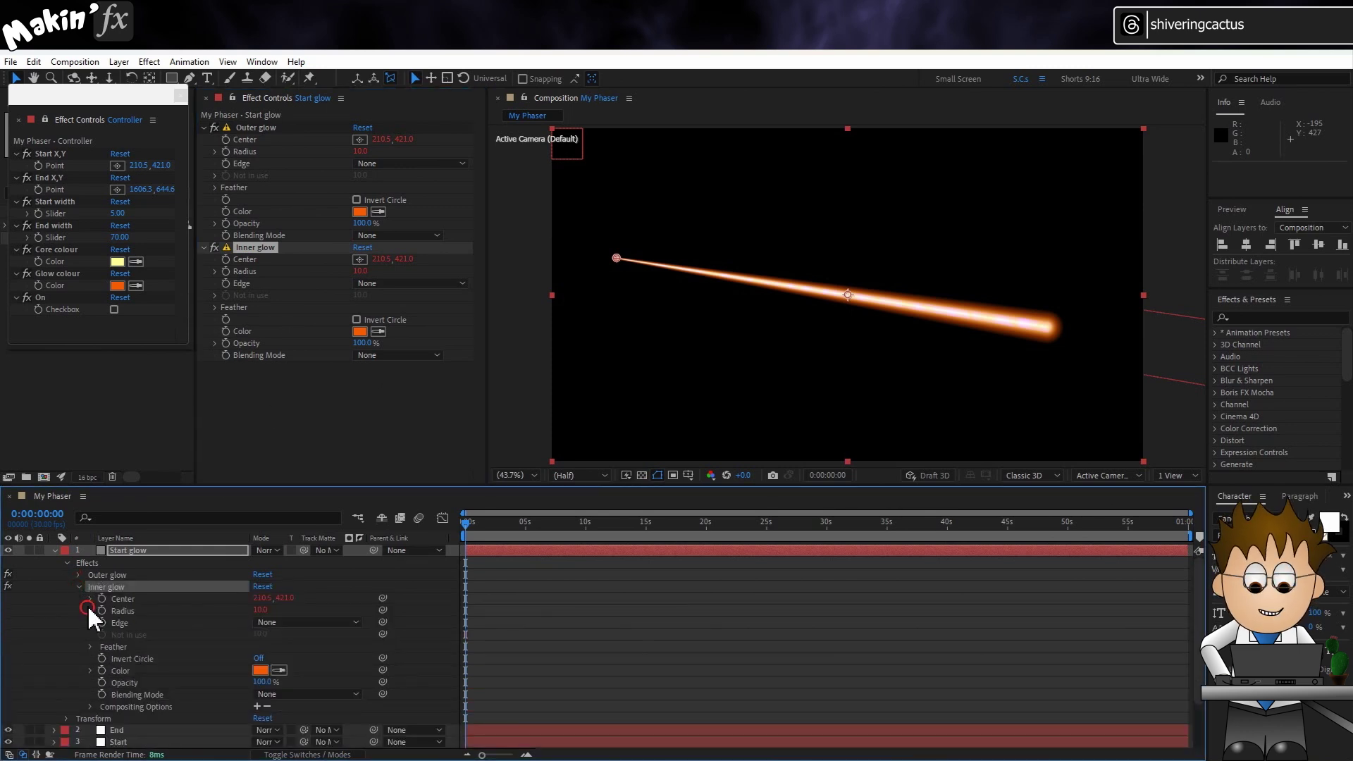
pyautogui.keyDown('alt'); pyautogui.click(89, 610); pyautogui.keyUp('alt')
pyautogui.write('thisComp.layer("Controller").effect("Start width")("Slider")*2')
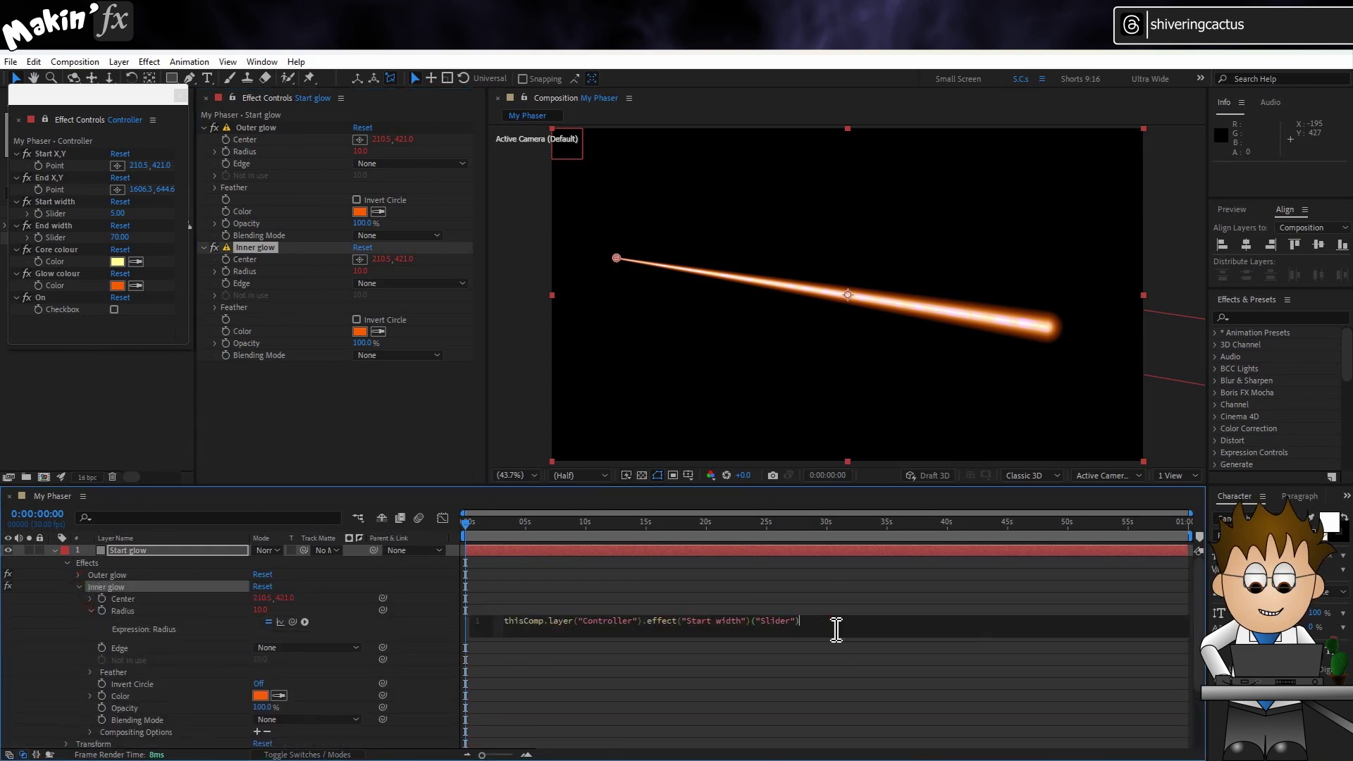
pyautogui.click(439, 628)
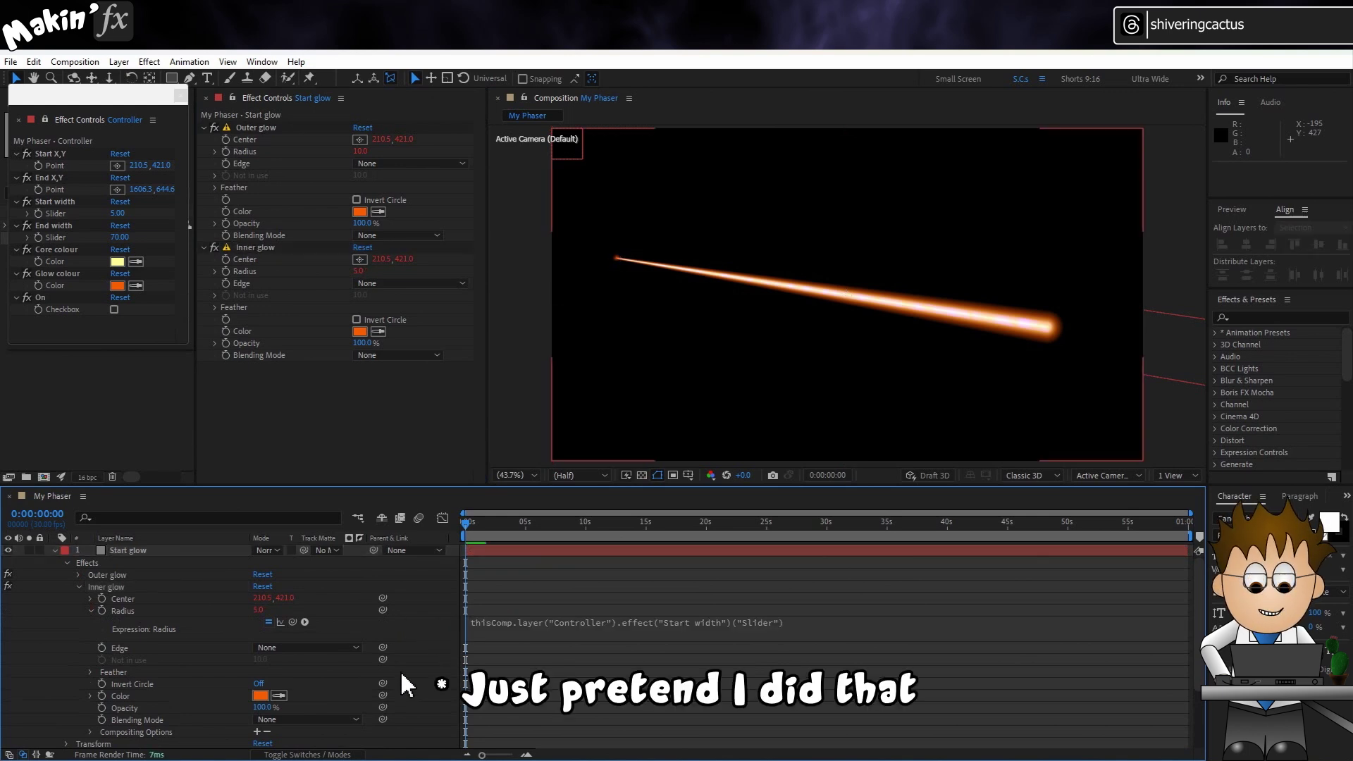
# Step: Link Inner glow's Color to the Controller's Core colour and set the effect's Blending Mode to Add
pyautogui.moveTo(382, 696); pyautogui.dragTo(68, 260)
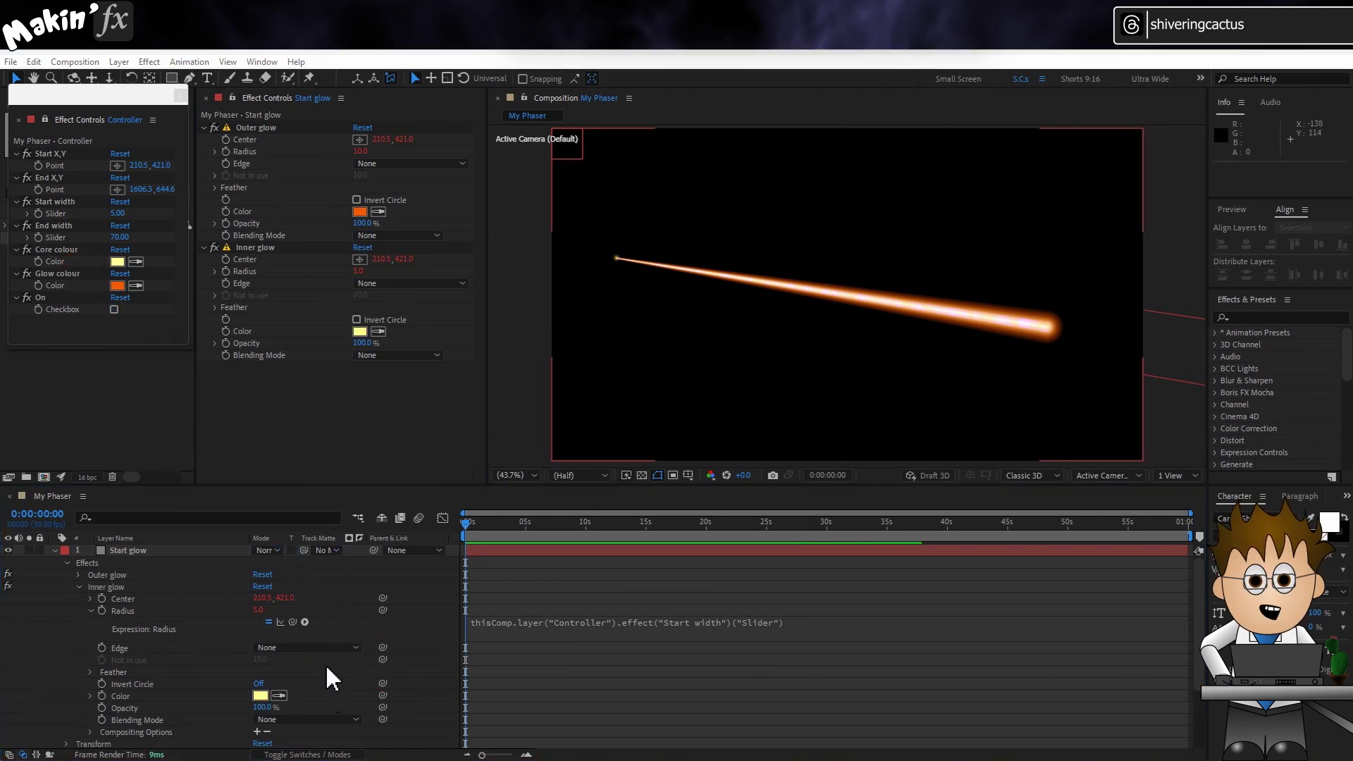
pyautogui.click(434, 354)
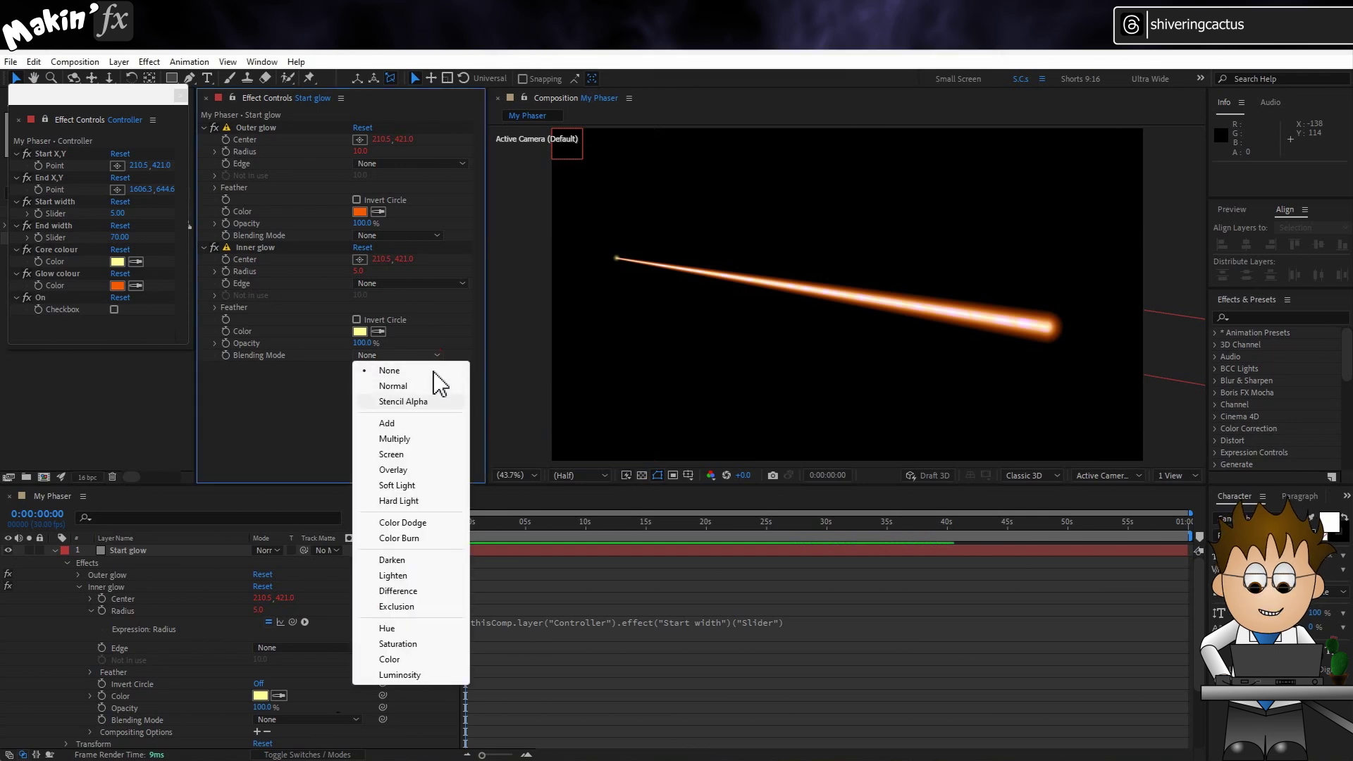
pyautogui.click(429, 423)
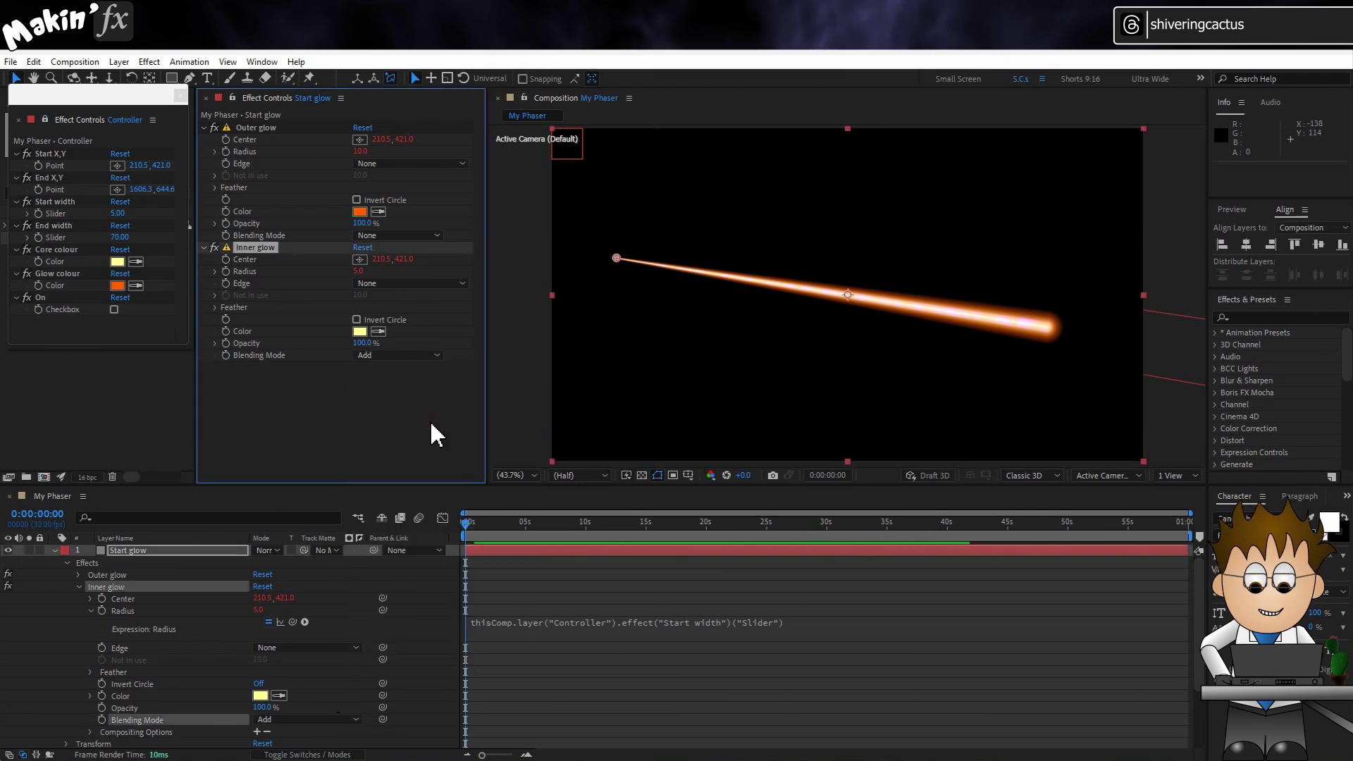
# Step: Set the Start glow layer's blending mode to Add and collapse the layer
pyautogui.click(214, 549)
pyautogui.click(272, 550)
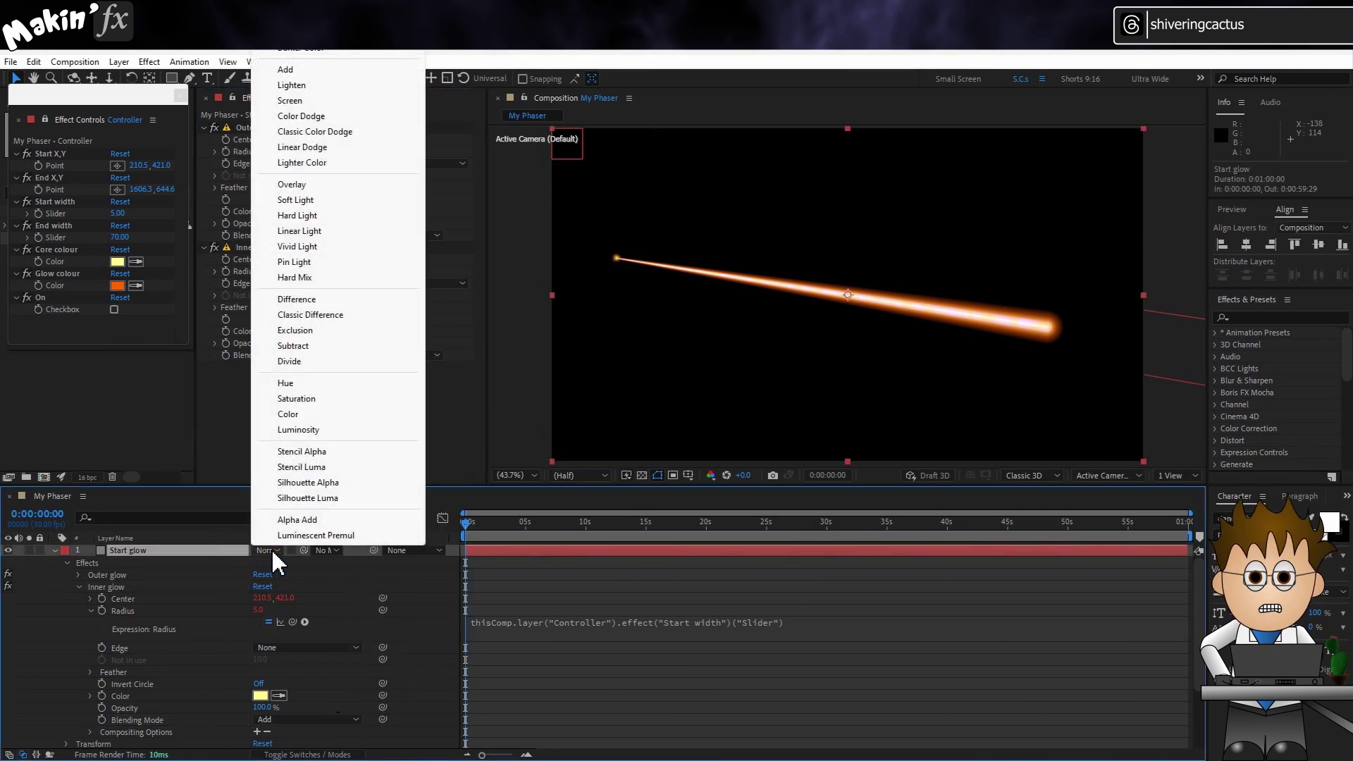
pyautogui.click(362, 68)
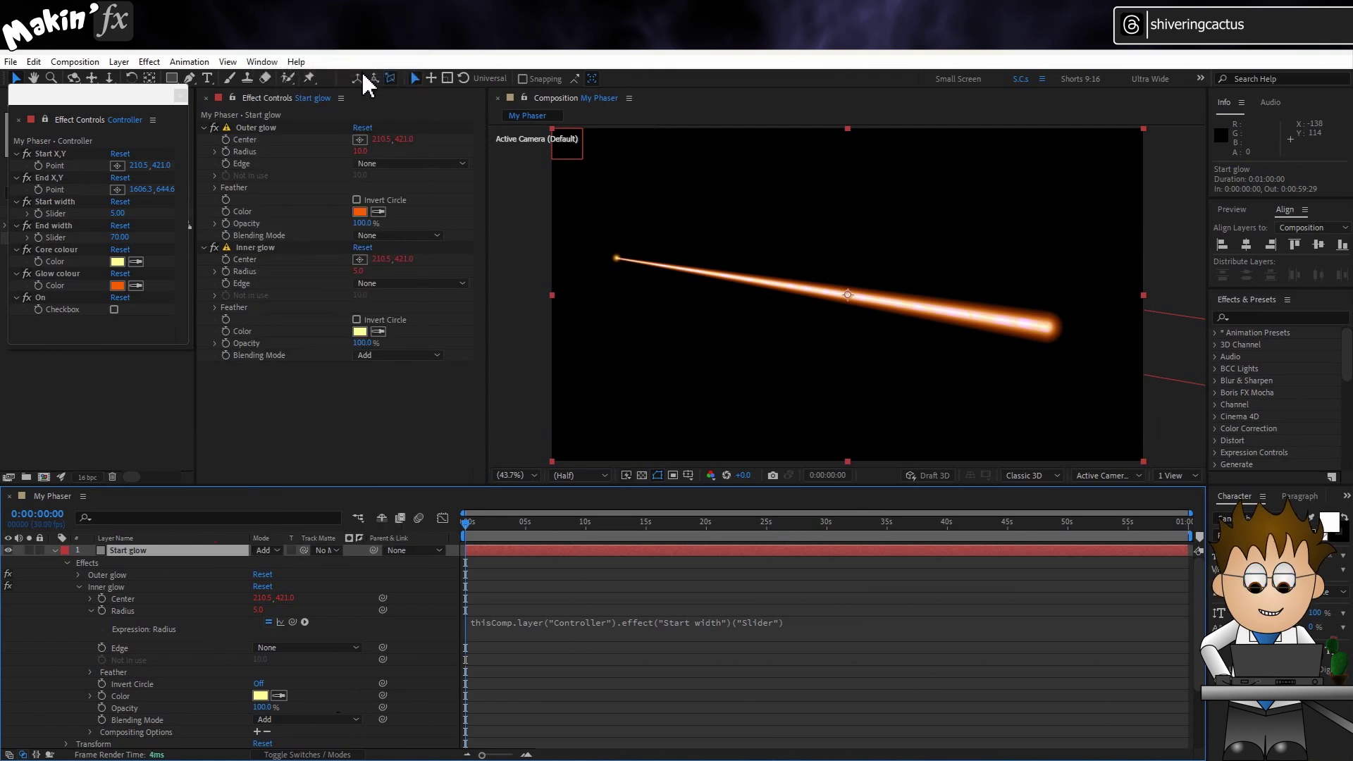
pyautogui.click(55, 551)
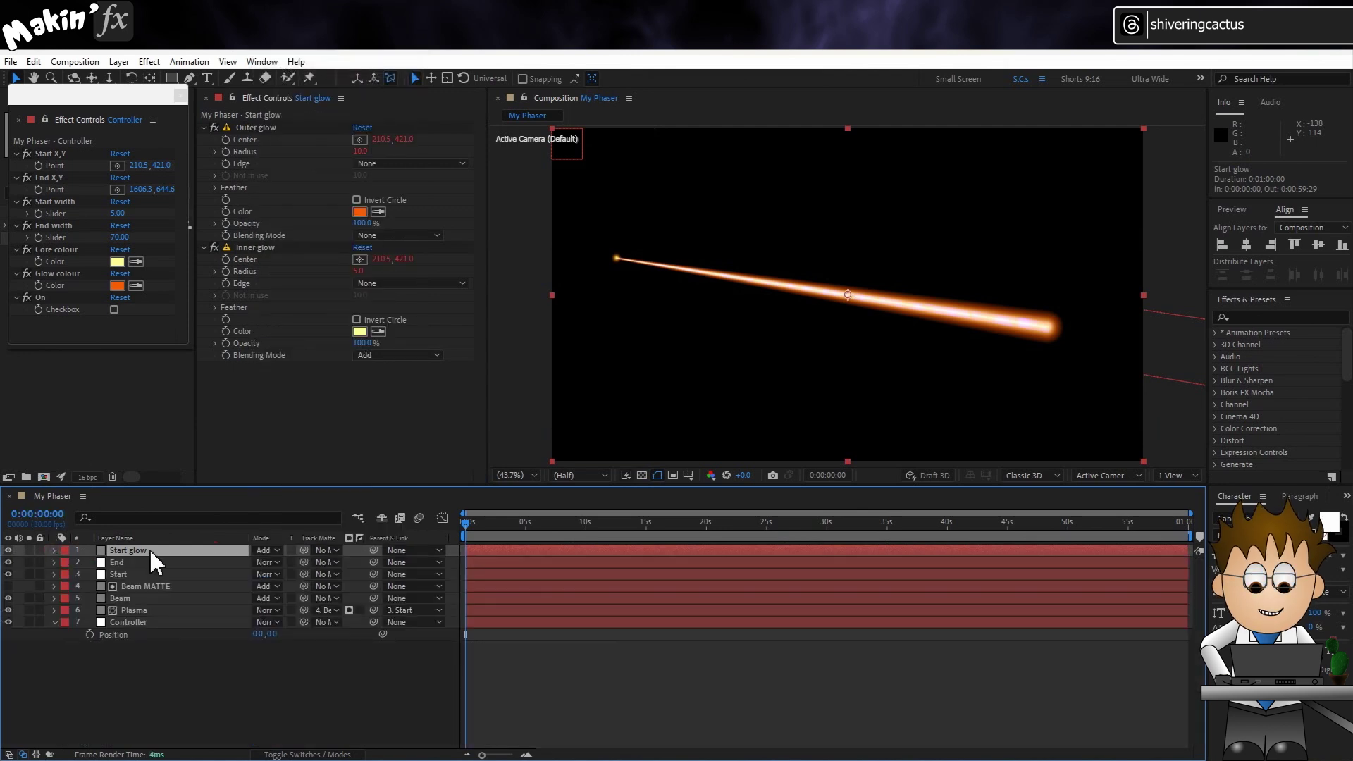
# Step: Duplicate the Start glow layer and rename the copy End glow
pyautogui.hotkey('ctrl', 'd')
pyautogui.press('Return')
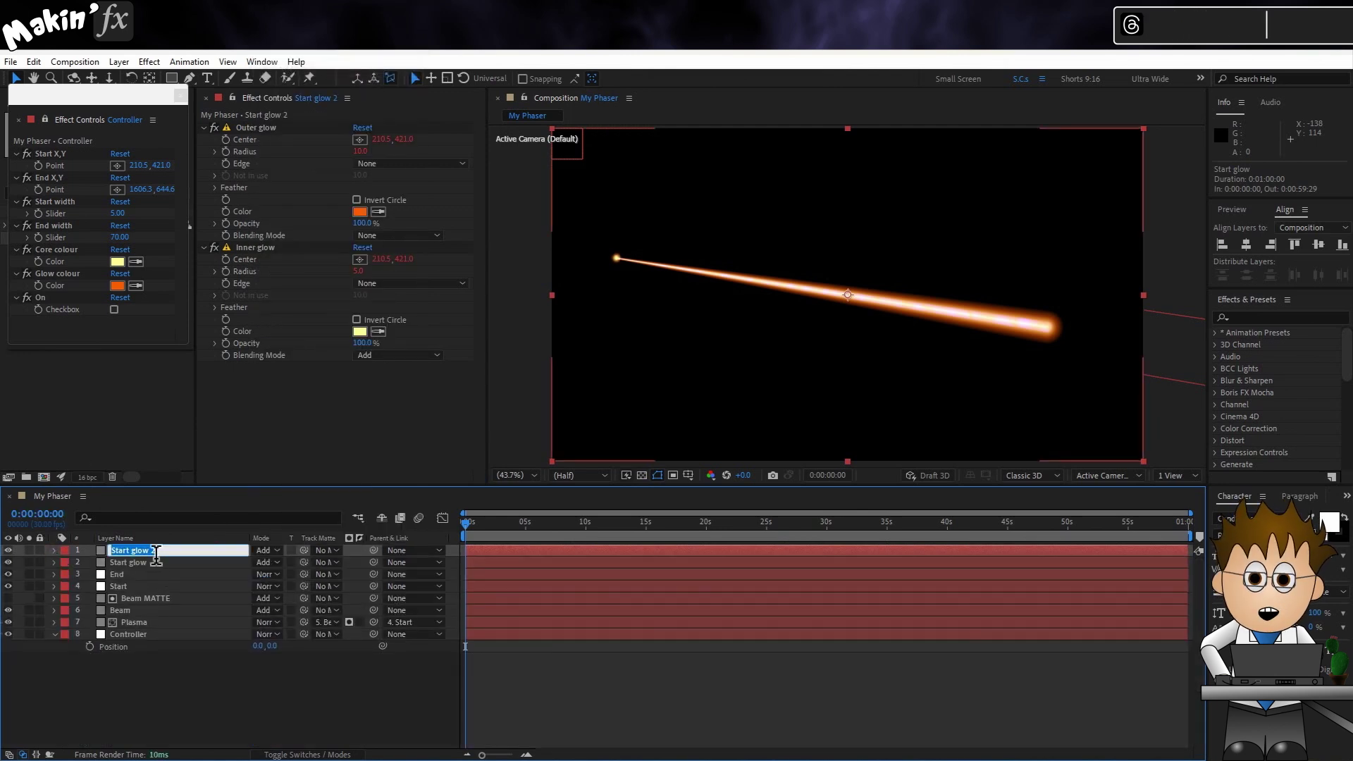
pyautogui.write('End glow')
pyautogui.press('Return')
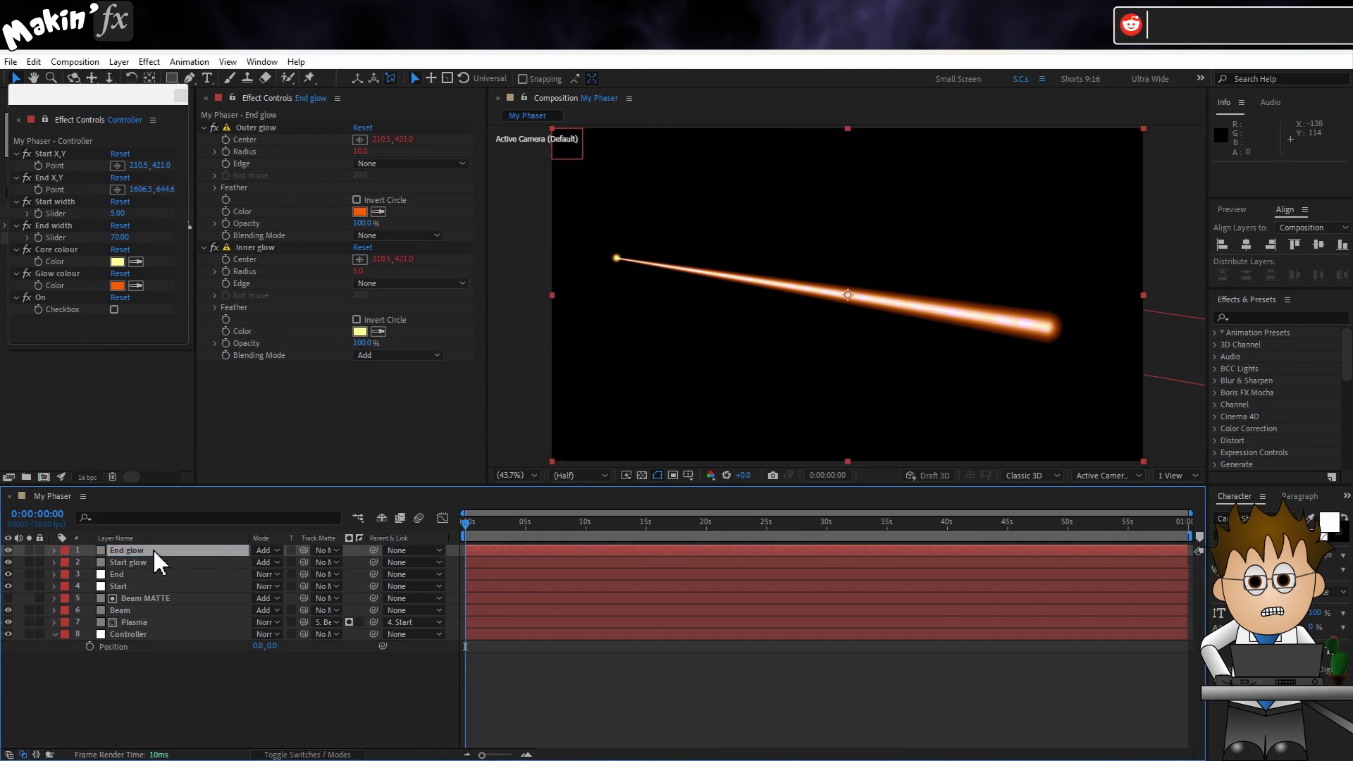
# Step: Link the Center of End glow's Outer glow effect to the Controller's End X,Y point
pyautogui.click(55, 550)
pyautogui.click(67, 562)
pyautogui.click(79, 575)
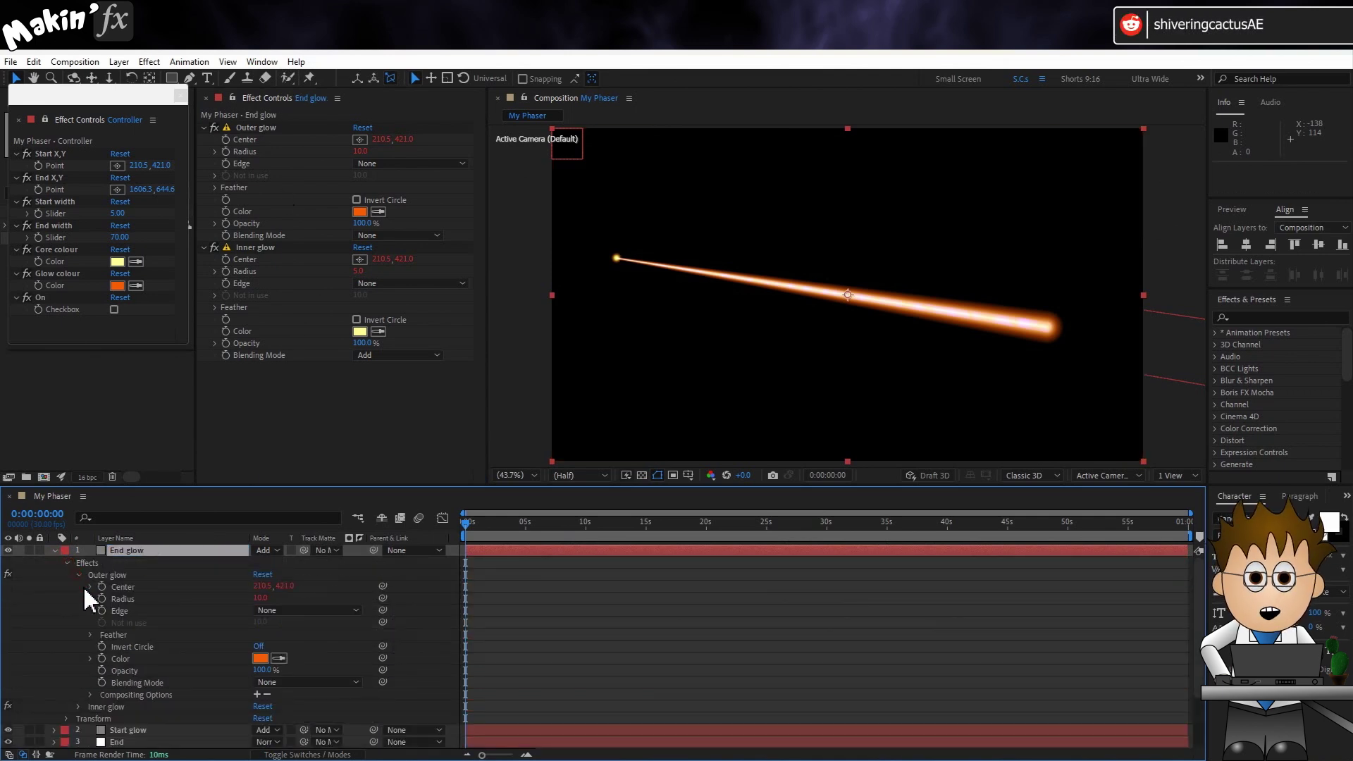
pyautogui.moveTo(382, 586); pyautogui.dragTo(59, 190)
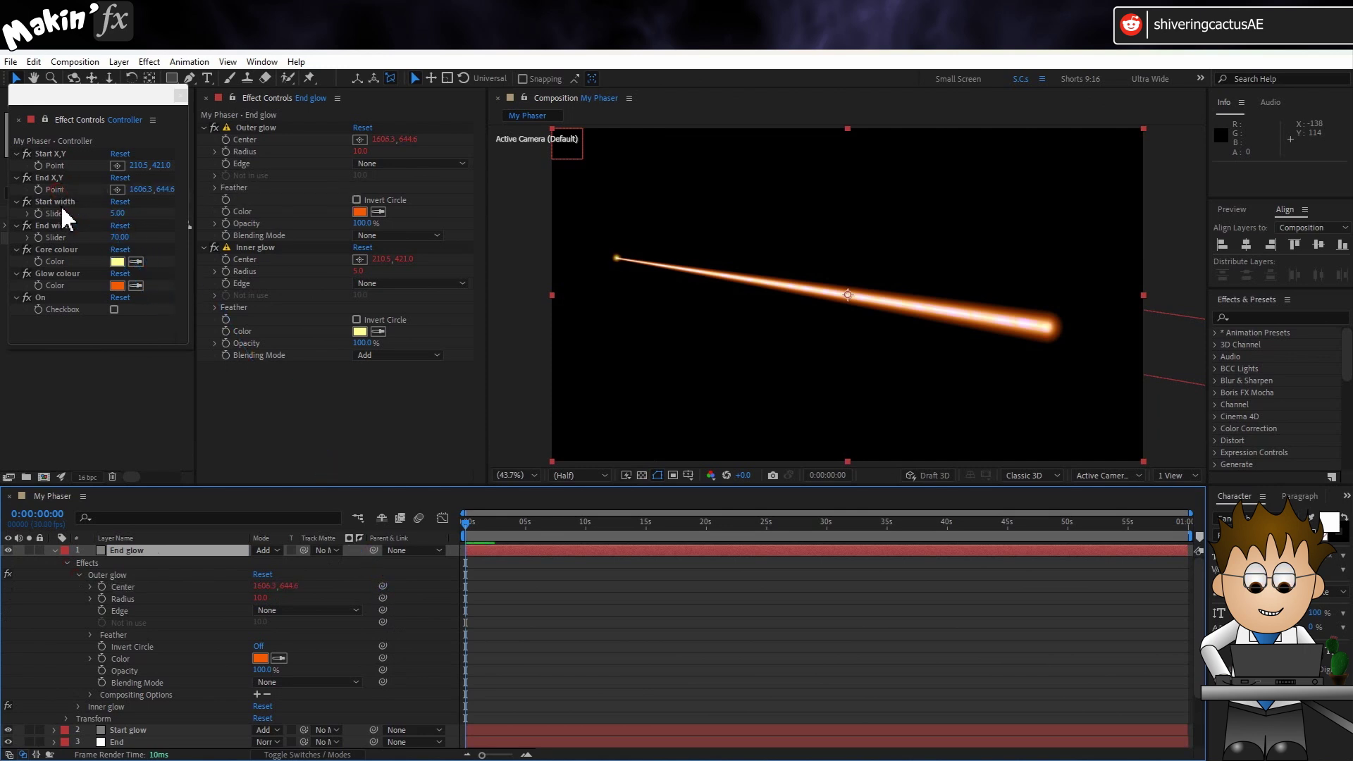
# Step: Link Outer glow's Radius on End glow to the Controller's End width slider, multiplied by 2
pyautogui.click(90, 598)
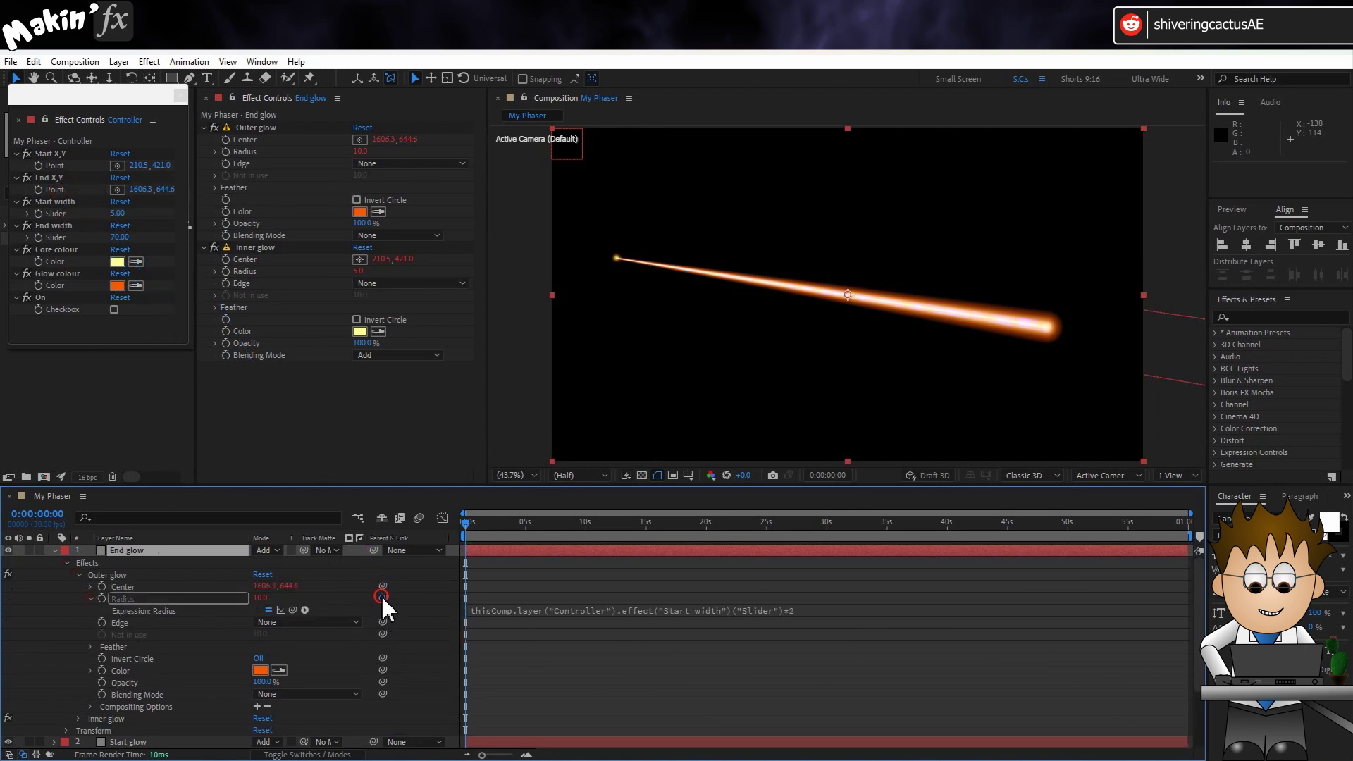
pyautogui.moveTo(382, 598); pyautogui.dragTo(68, 234)
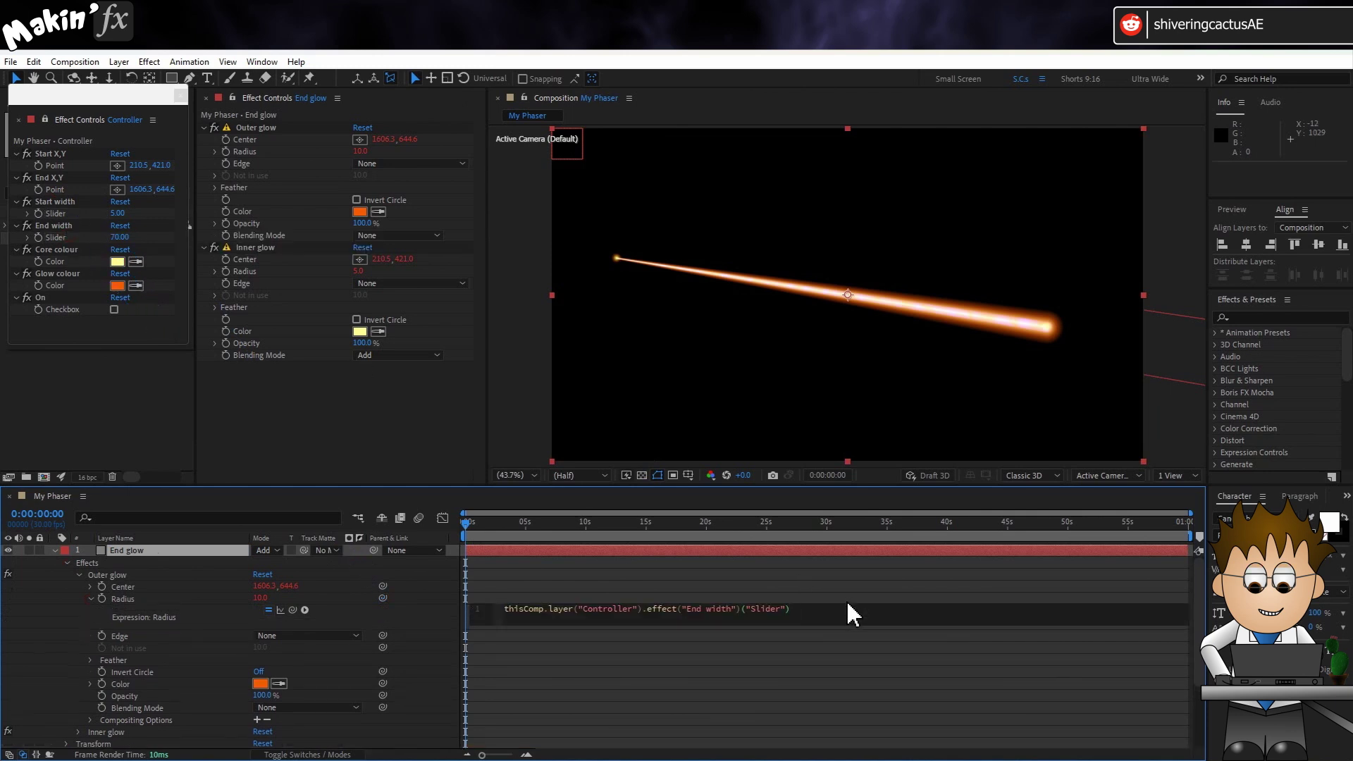
pyautogui.click(827, 617)
pyautogui.write('*2')
pyautogui.press('KP_Enter')
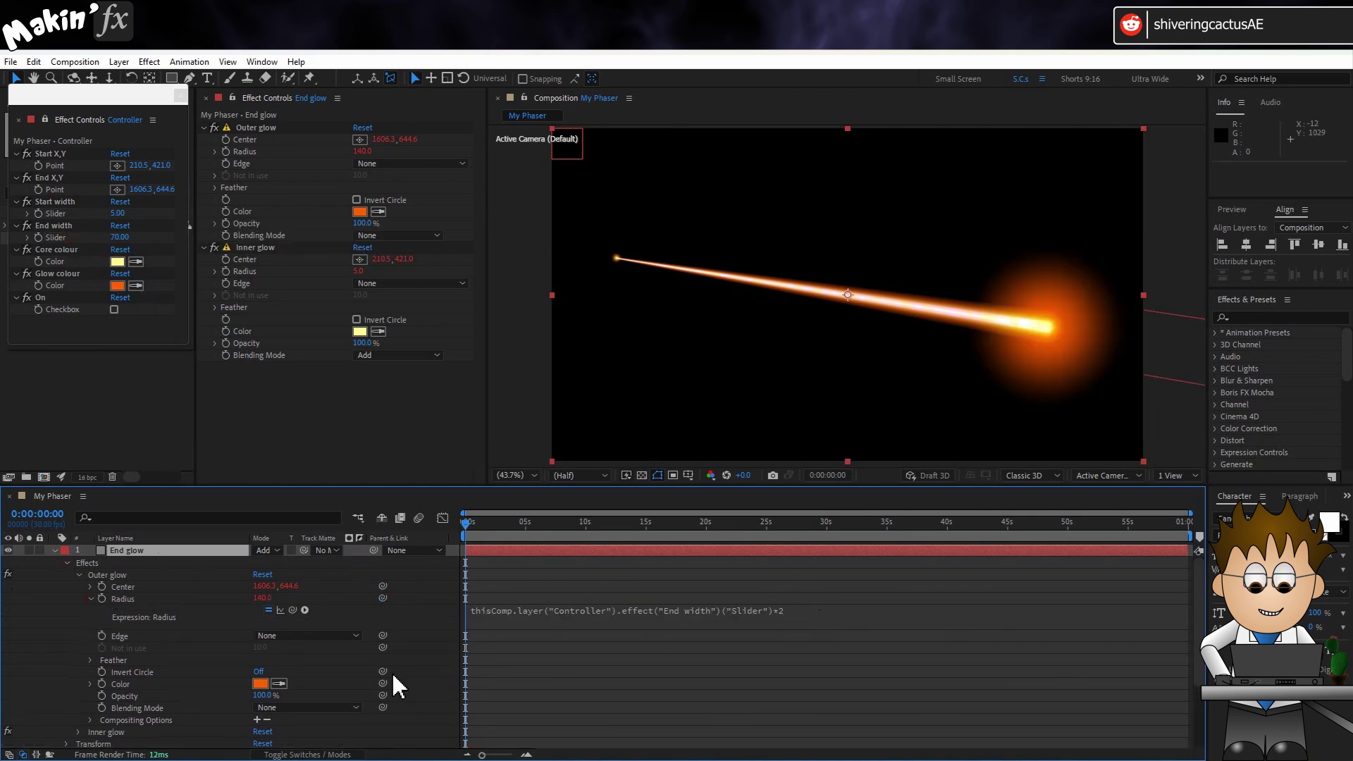
# Step: Link the Center of End glow's Inner glow effect to the Controller's End X,Y point
pyautogui.click(79, 575)
pyautogui.click(79, 587)
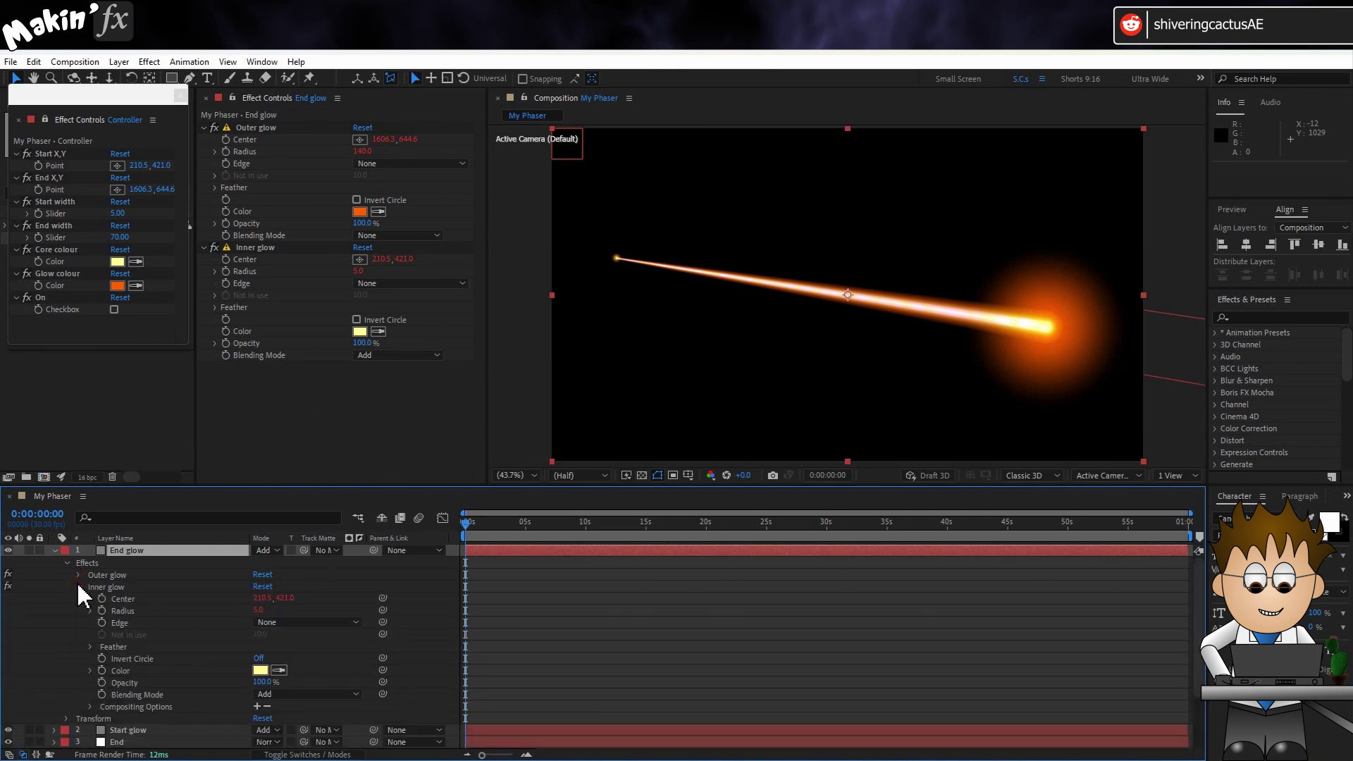
pyautogui.moveTo(379, 598); pyautogui.dragTo(60, 189)
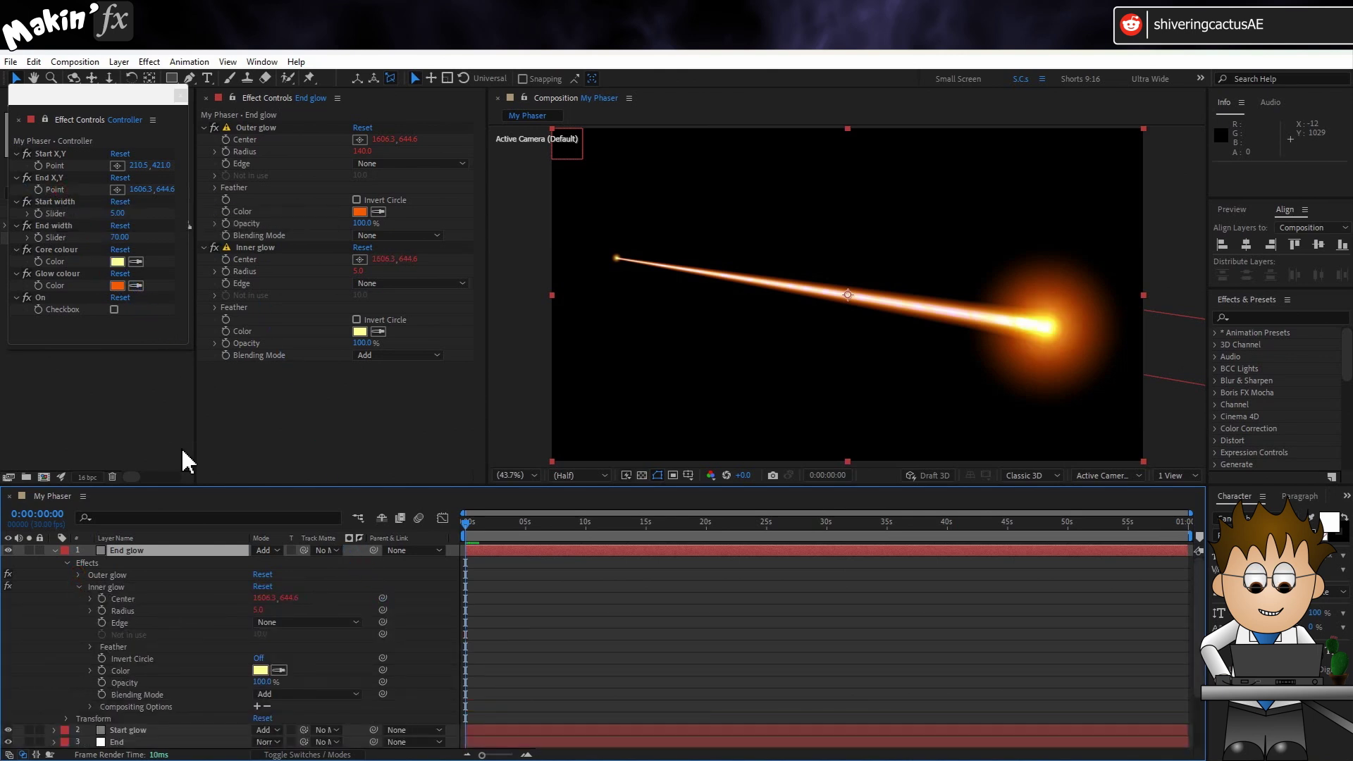
# Step: Link Inner glow's Radius on End glow directly to the Controller's End width slider, with no multiplier
pyautogui.click(90, 610)
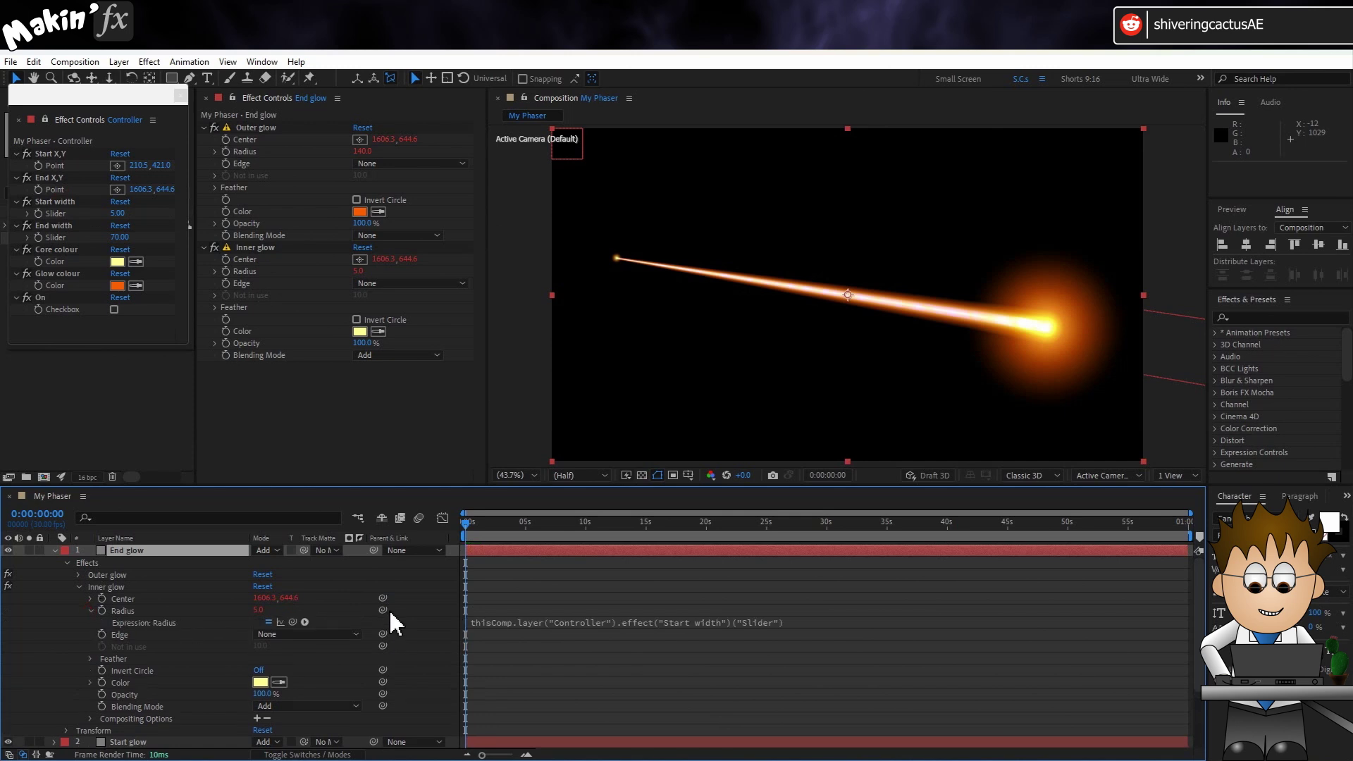
pyautogui.moveTo(384, 608); pyautogui.dragTo(57, 241)
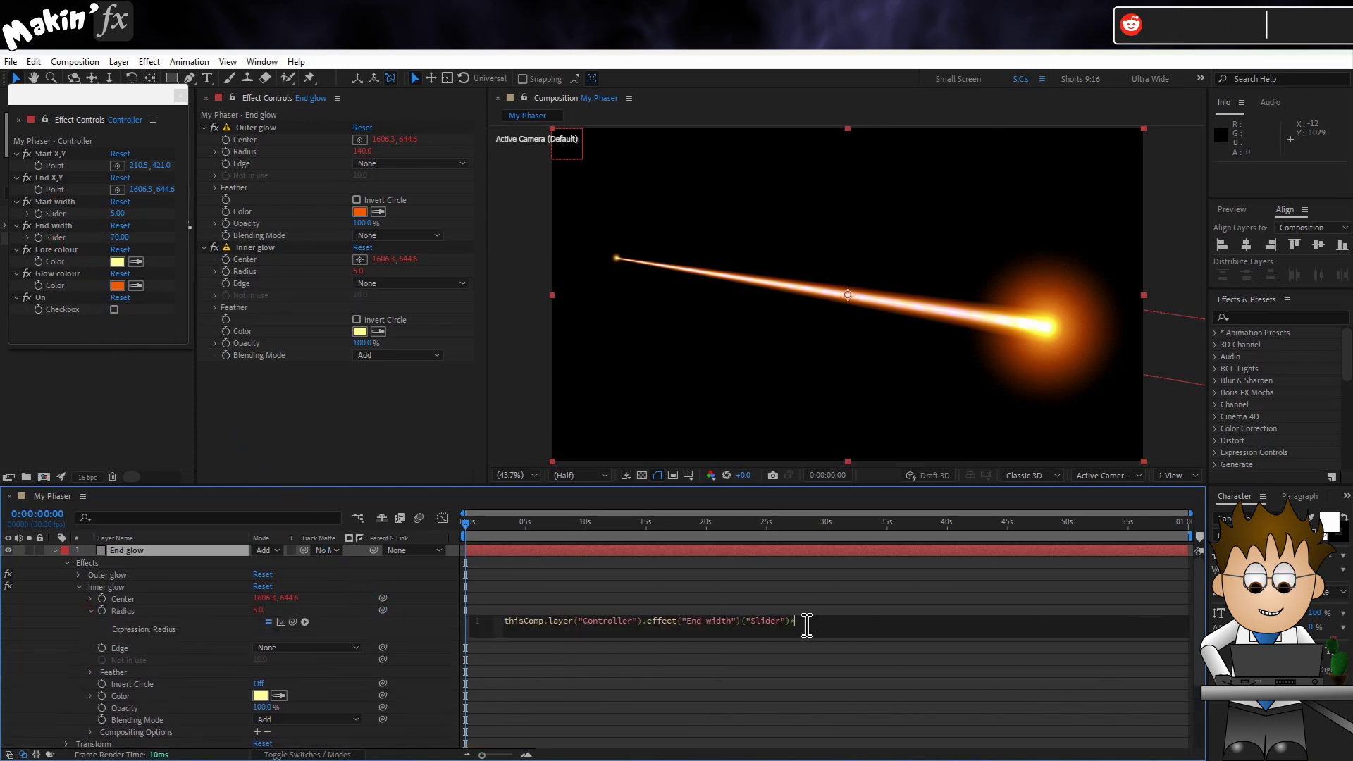
pyautogui.press('BackSpace')
pyautogui.click(336, 627)
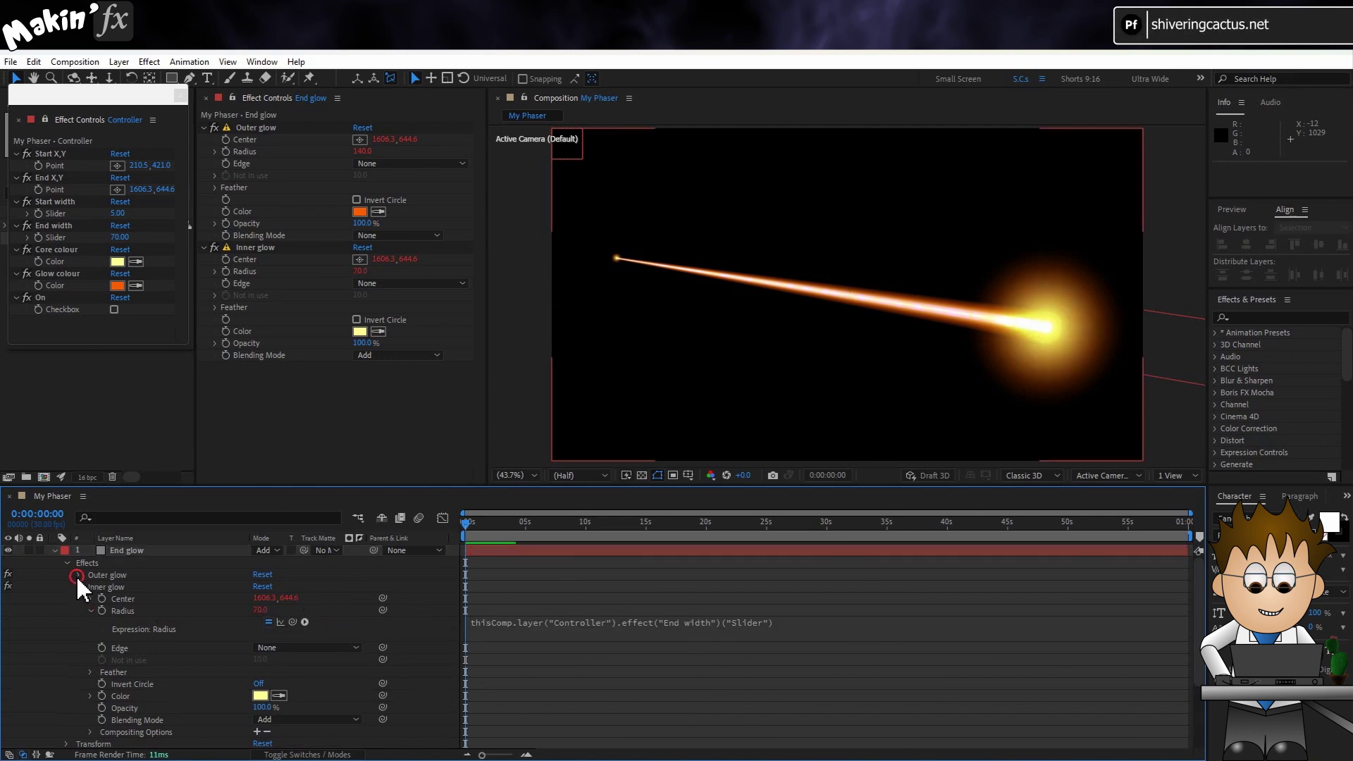
# Step: Link Inner glow's Feather Outer Edge on End glow to that effect's own Radius, and collapse the layer
pyautogui.click(87, 670)
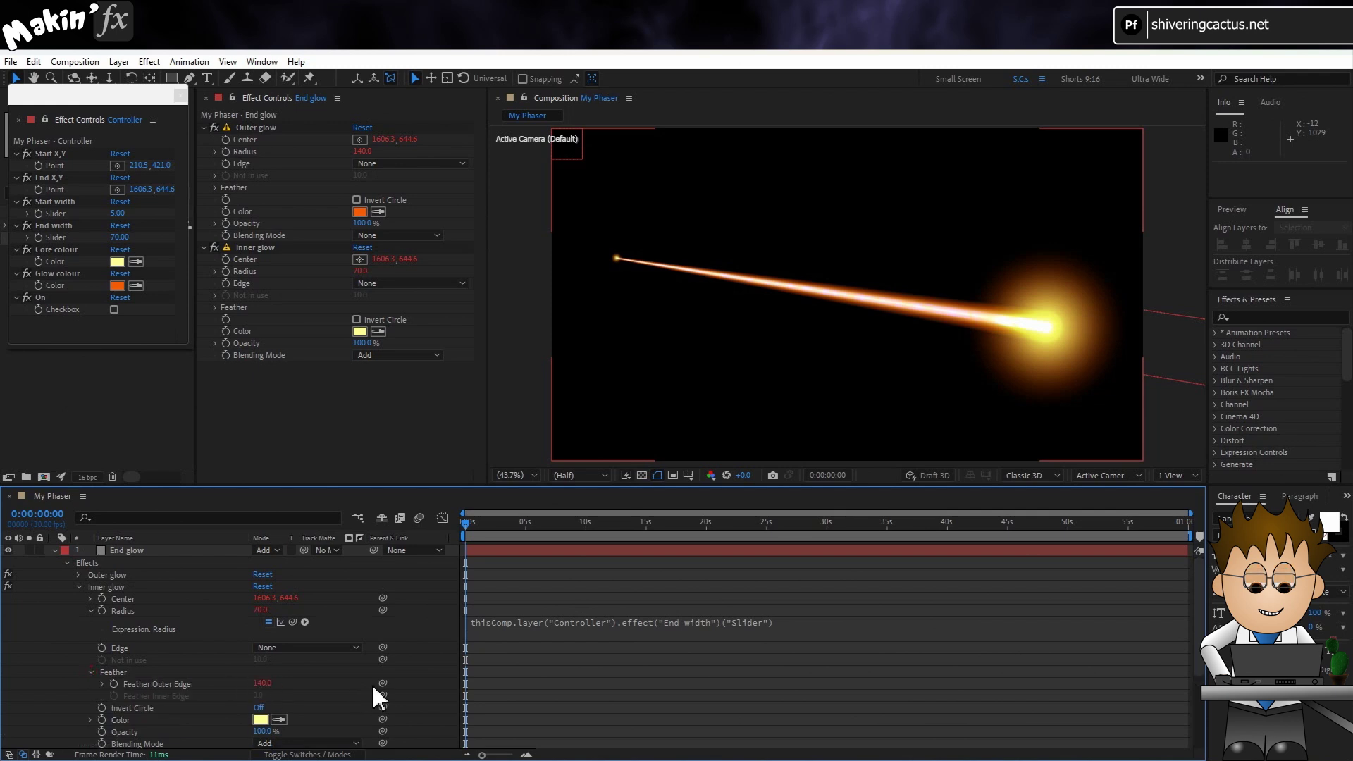
pyautogui.moveTo(381, 683); pyautogui.dragTo(144, 615)
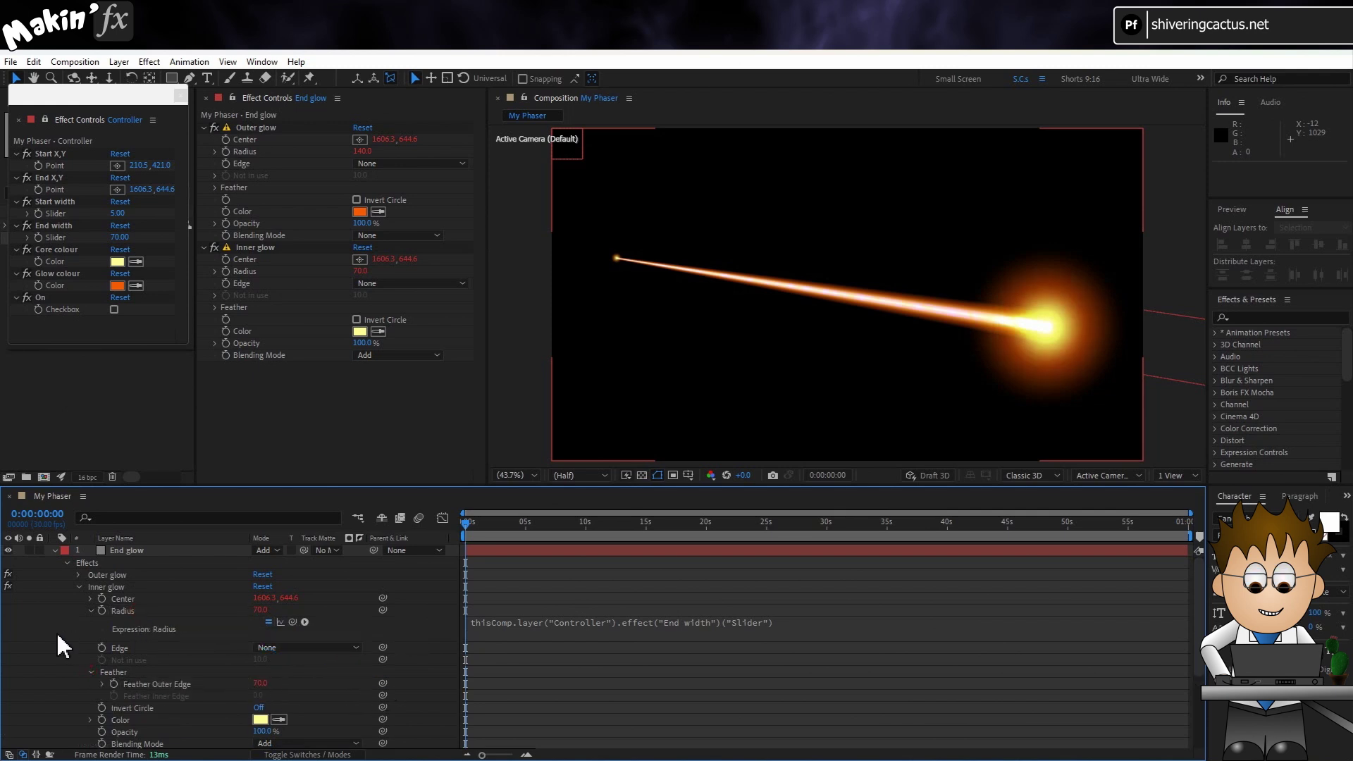
pyautogui.click(55, 551)
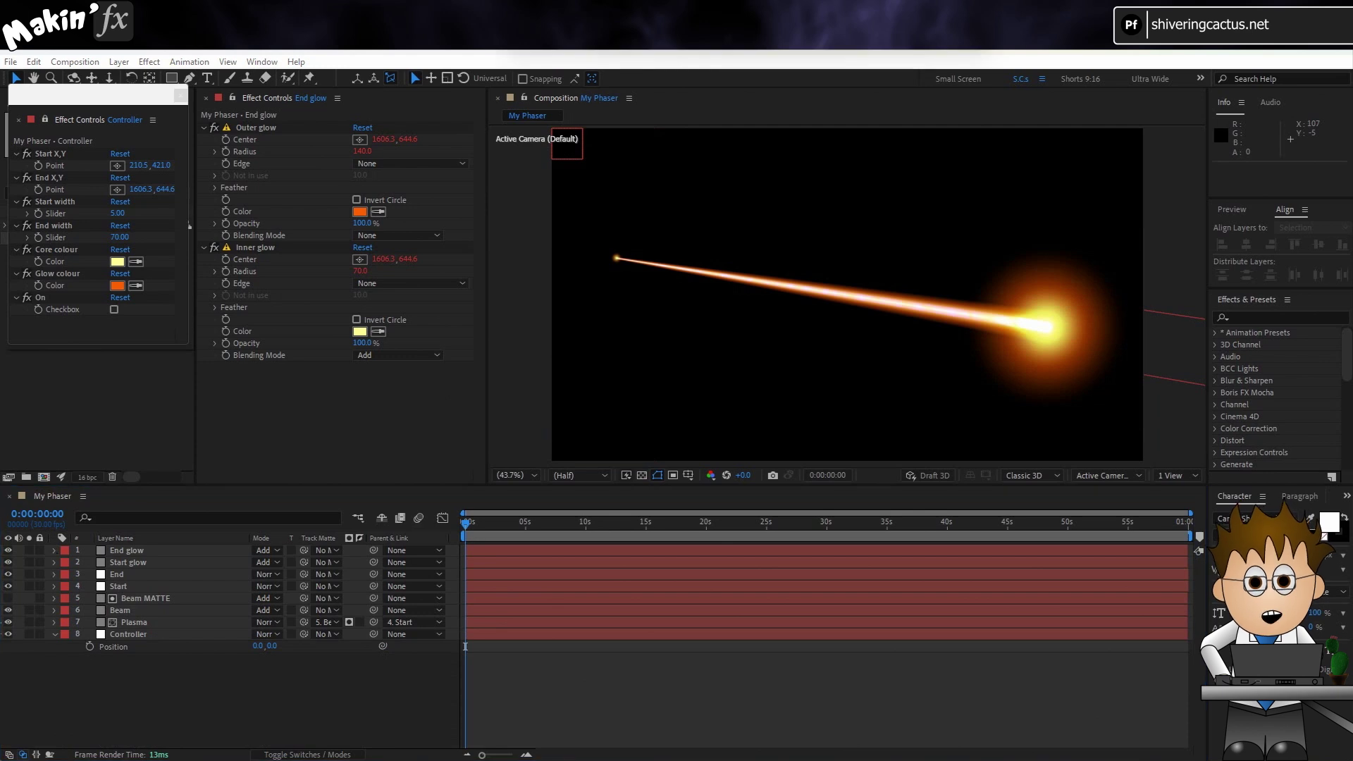
# Step: Examine the beam and its end glow up close, then fit the whole composition back in view
pyautogui.scroll(1, 1078, 355)
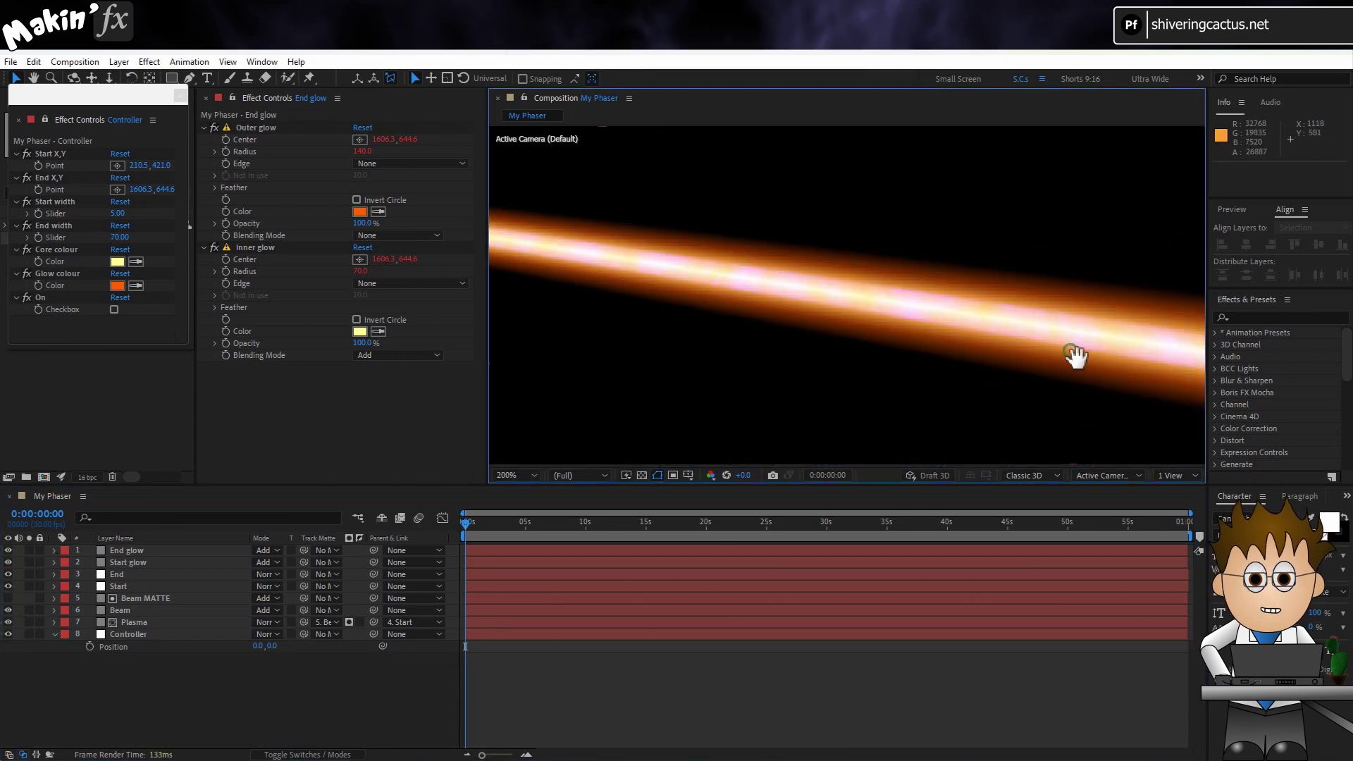
pyautogui.scroll(-2, 1072, 356)
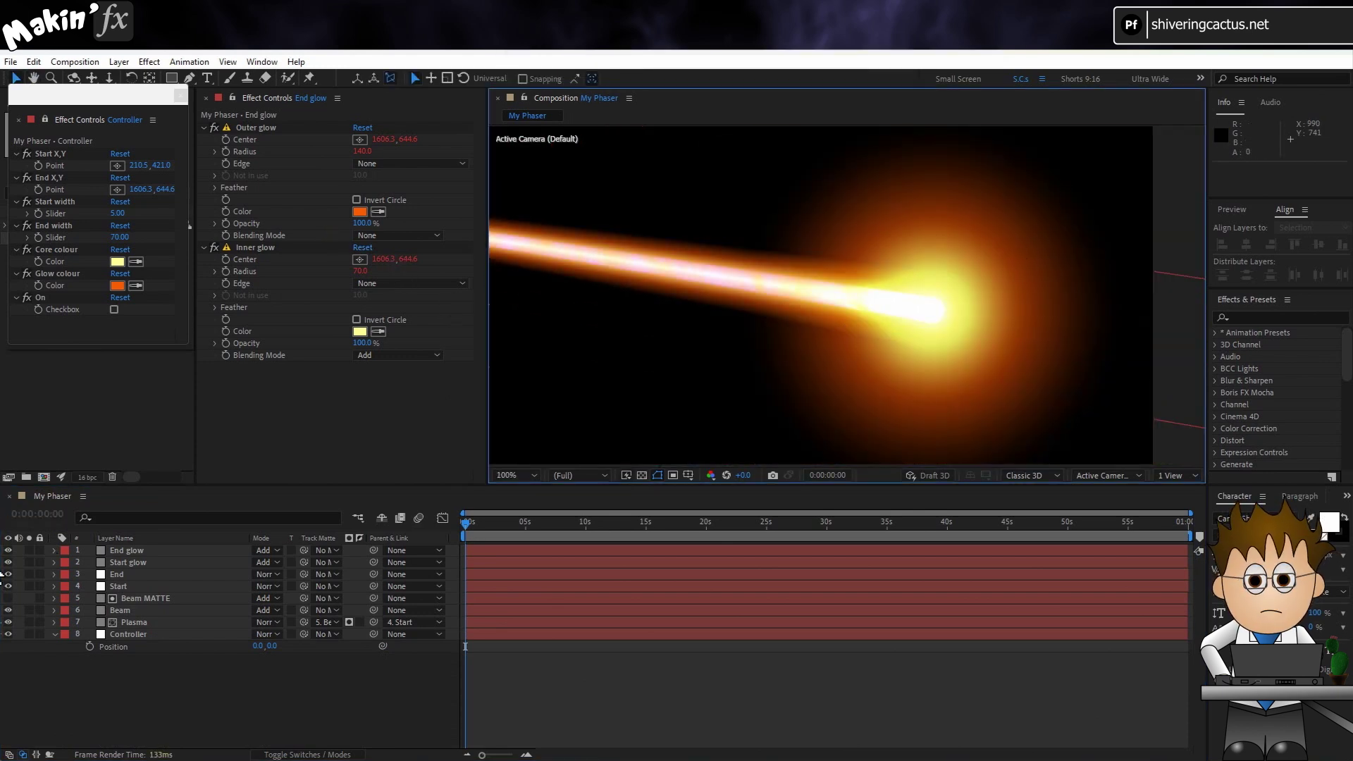
pyautogui.press(',')
pyautogui.press(',')
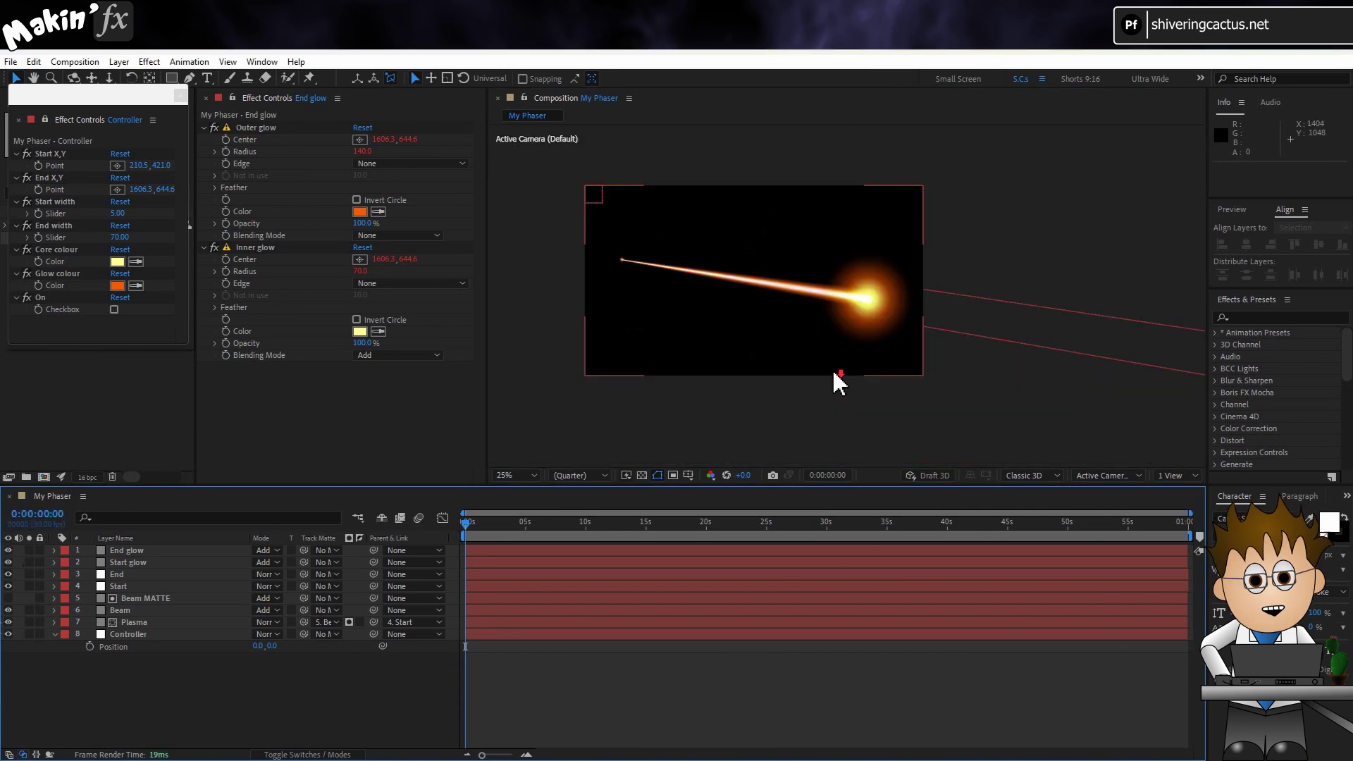
pyautogui.click(535, 476)
pyautogui.click(537, 519)
pyautogui.click(205, 709)
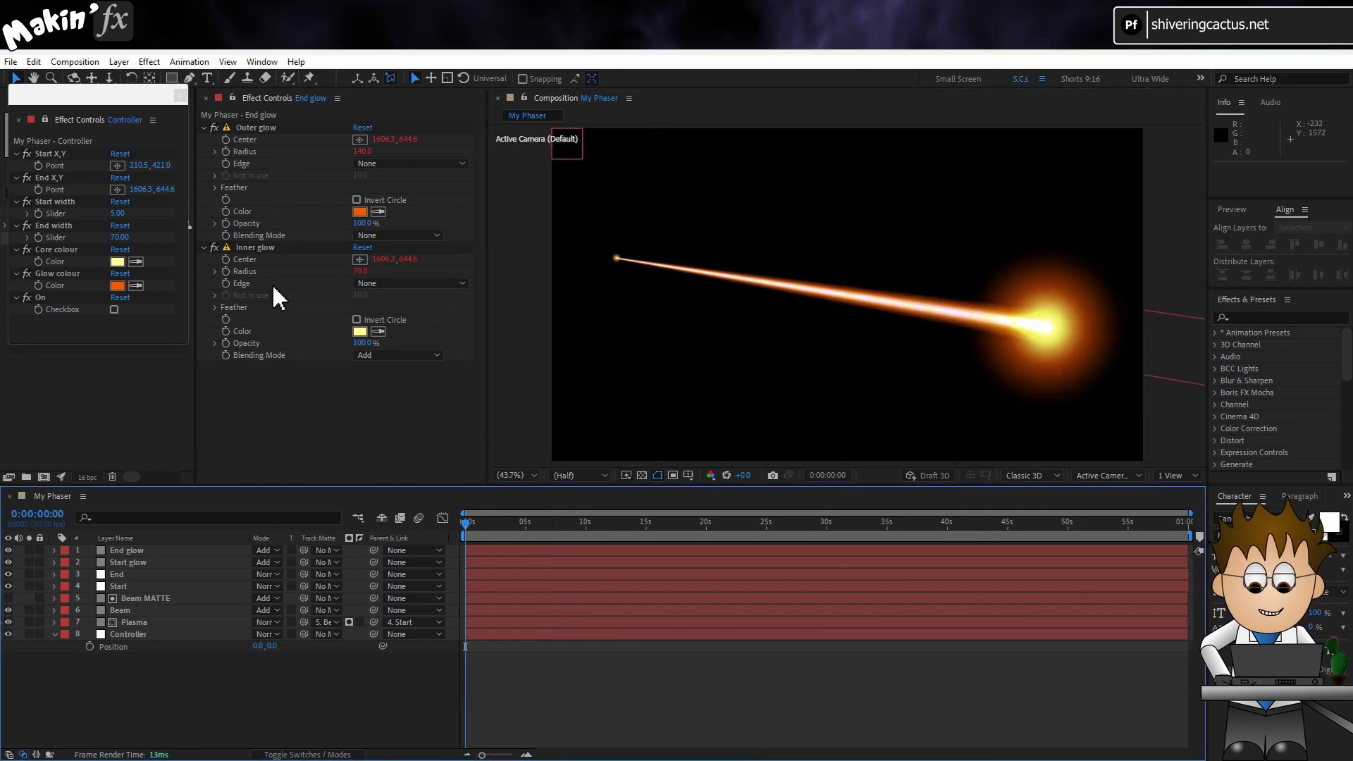
# Step: Apply the Ripple distortion effect to the End glow layer
pyautogui.click(156, 551)
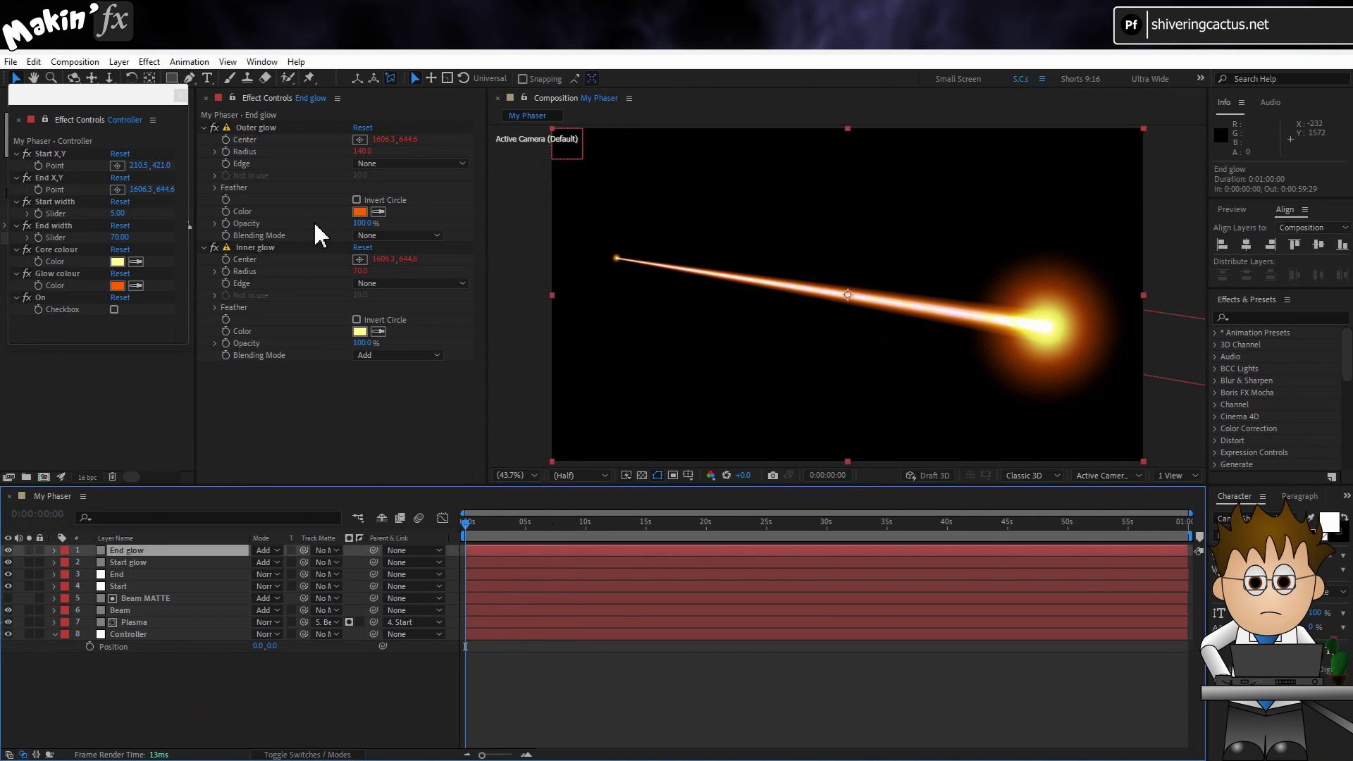
pyautogui.click(144, 61)
pyautogui.moveTo(236, 278)
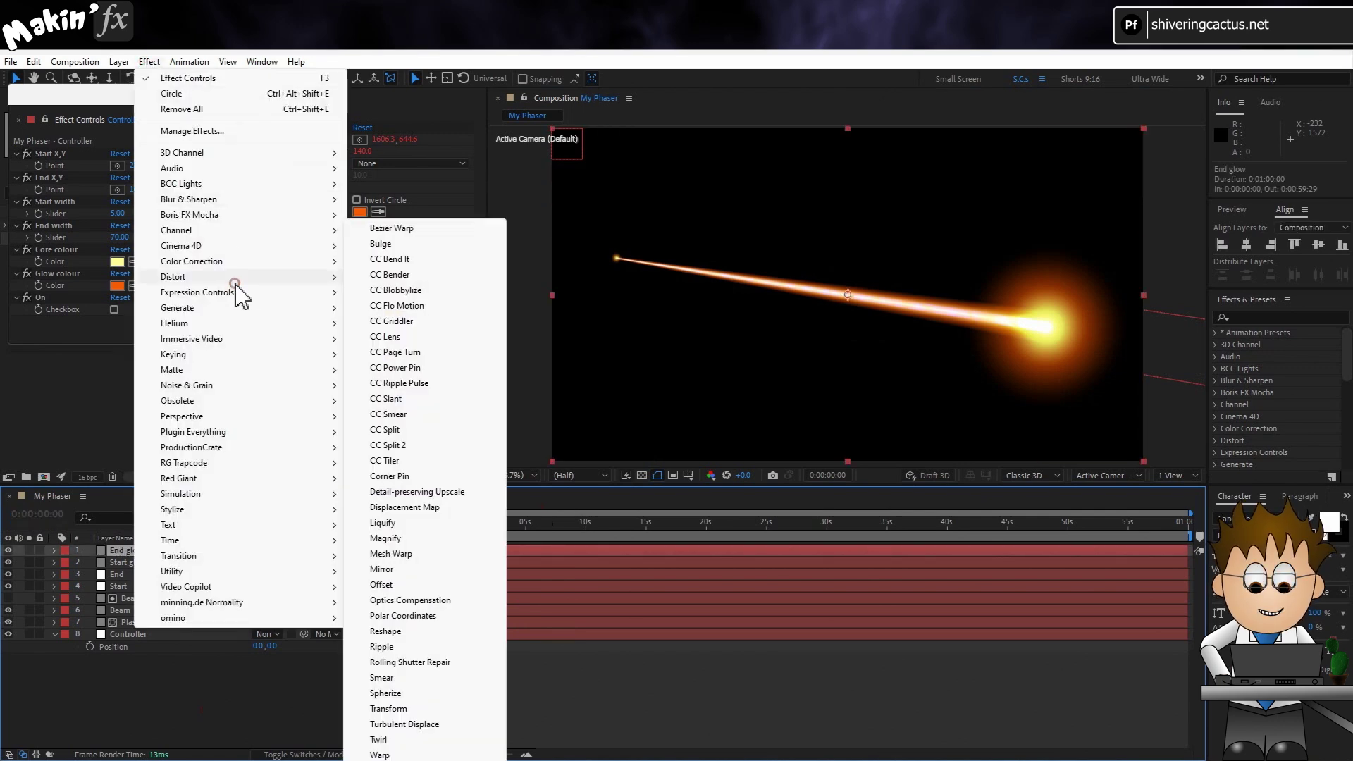
pyautogui.click(430, 646)
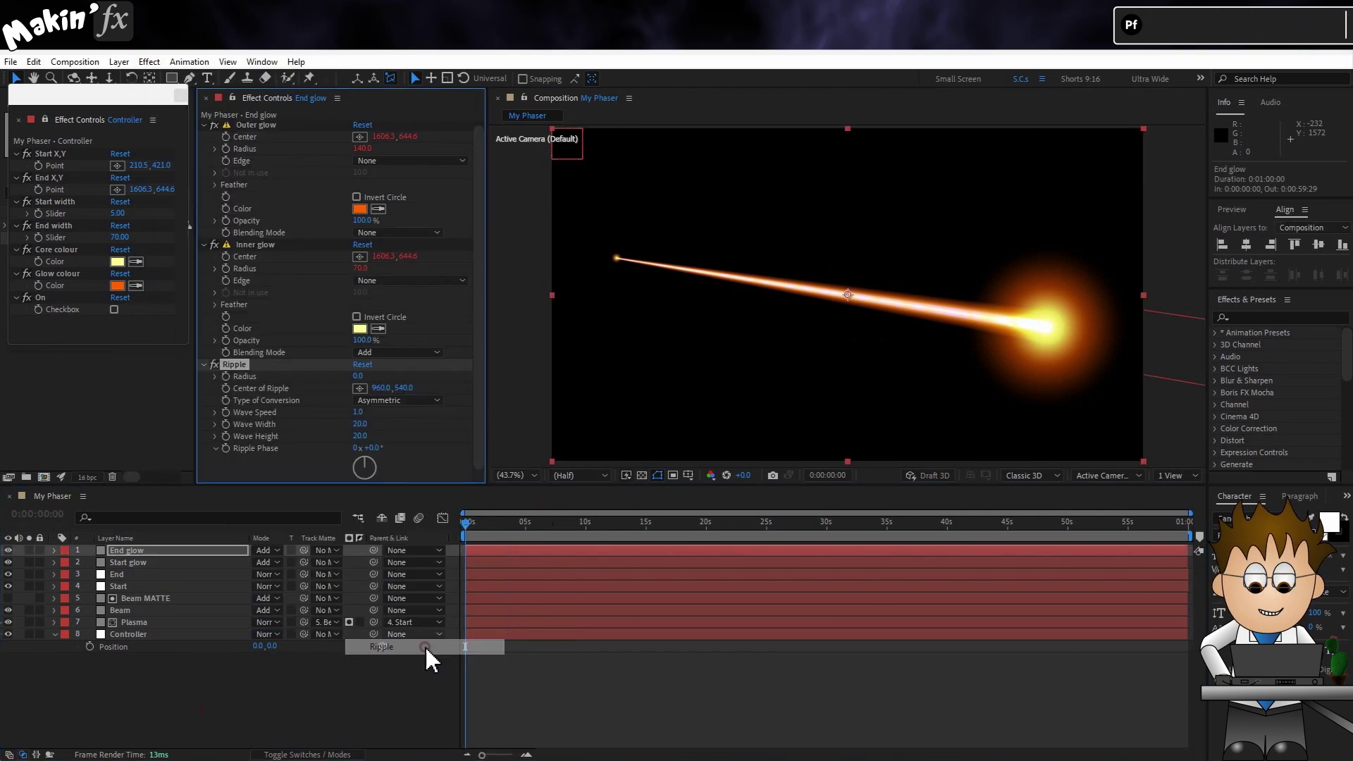
# Step: Link Ripple's Center of Ripple on End glow to the Controller's End X,Y point
pyautogui.press('e')
pyautogui.press('e')
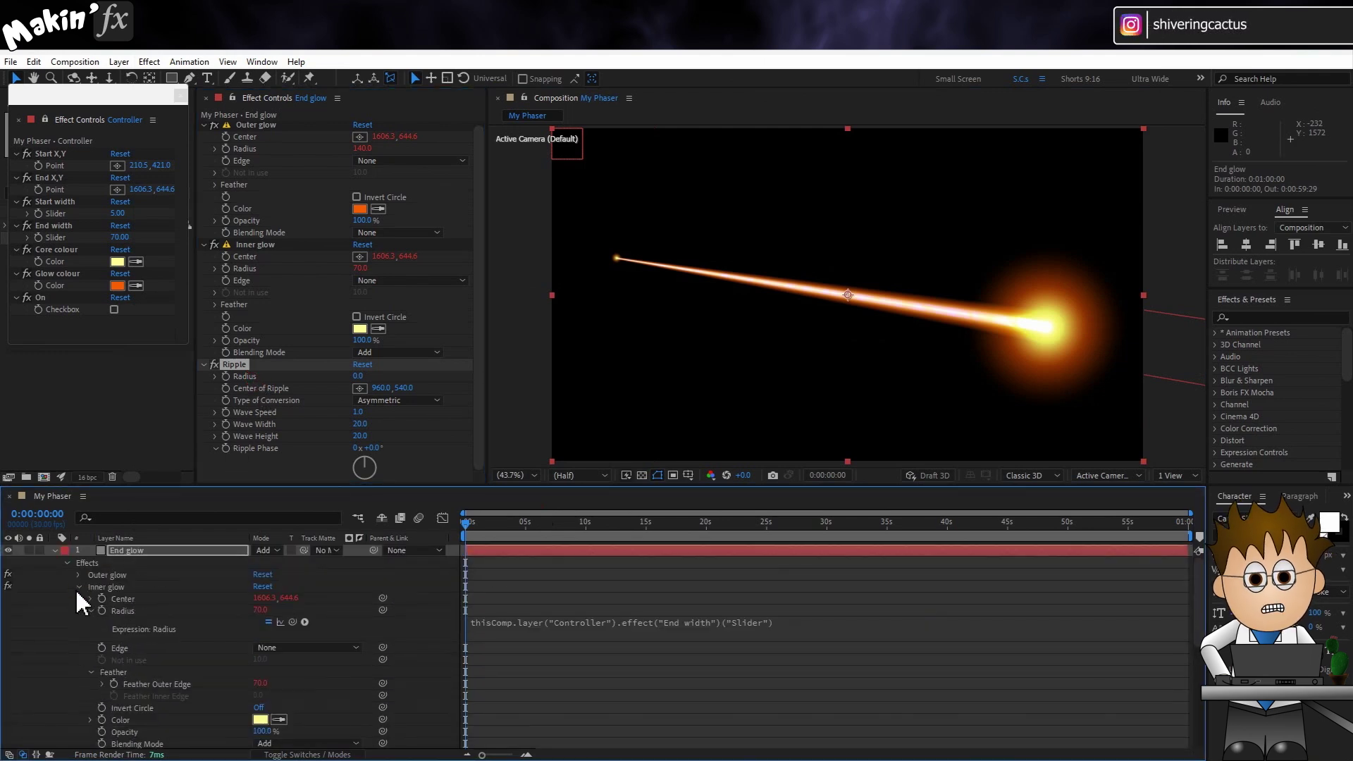
pyautogui.click(79, 588)
pyautogui.moveTo(384, 623); pyautogui.dragTo(70, 196)
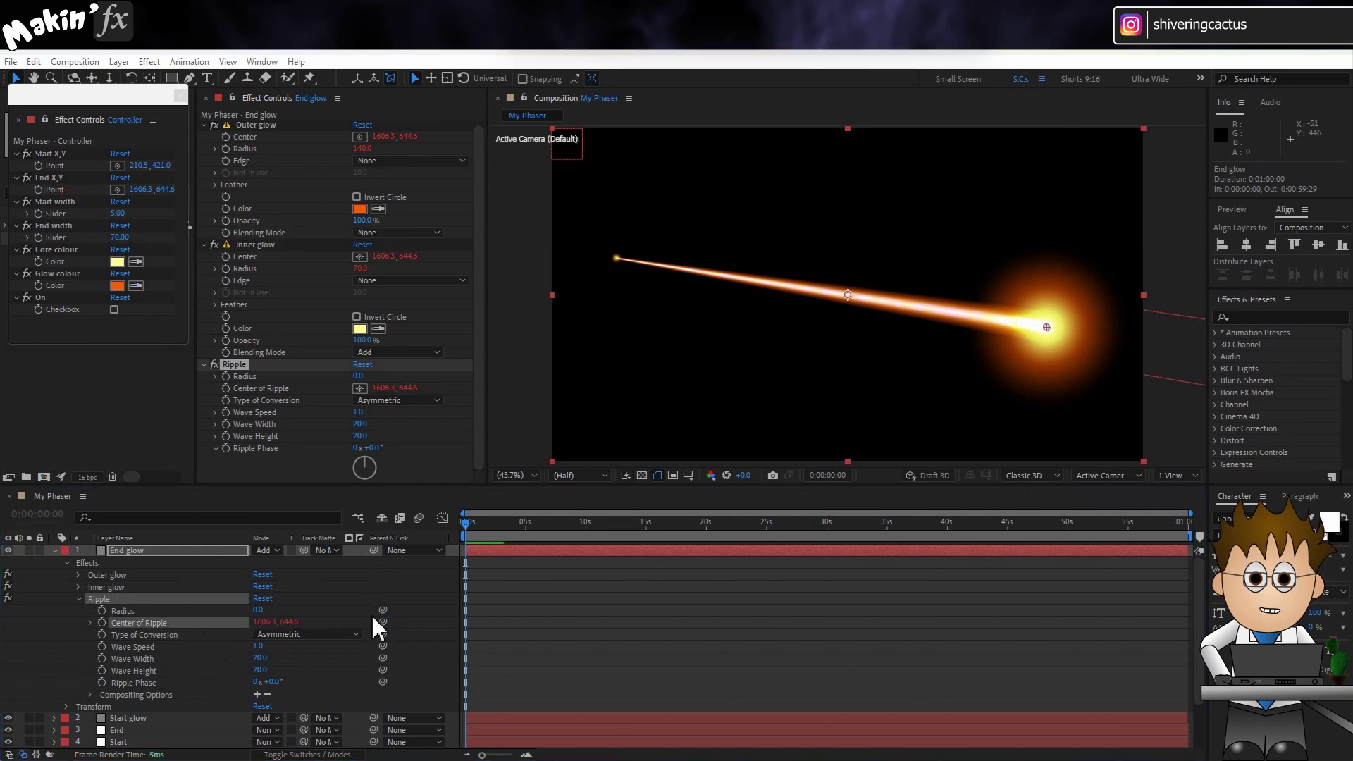
# Step: Link Ripple's Radius to the Controller's End width slider, divided by 6
pyautogui.moveTo(383, 610); pyautogui.dragTo(79, 252)
pyautogui.click(91, 611)
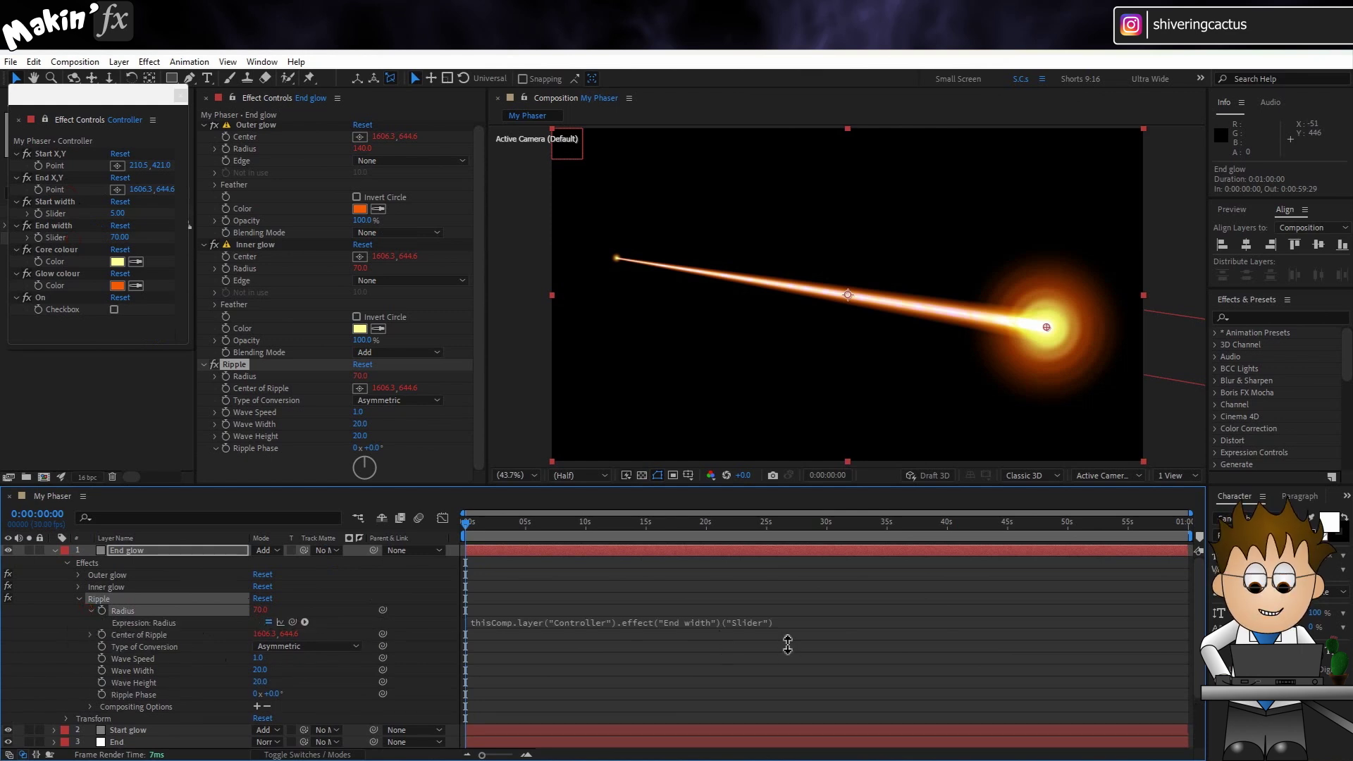
pyautogui.click(842, 622)
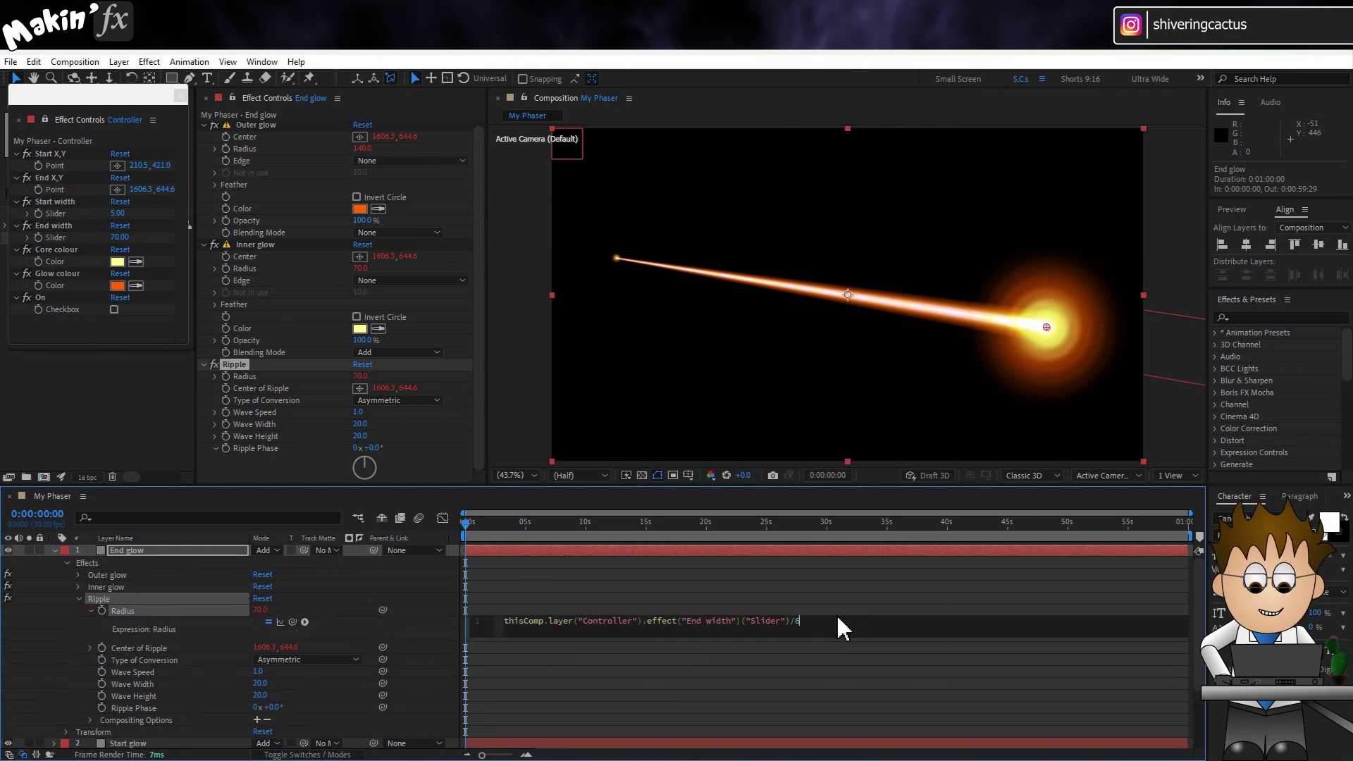
pyautogui.click(438, 641)
# Step: Set Ripple's Type of Conversion to Symmetric and its Wave Speed to 2
pyautogui.click(342, 659)
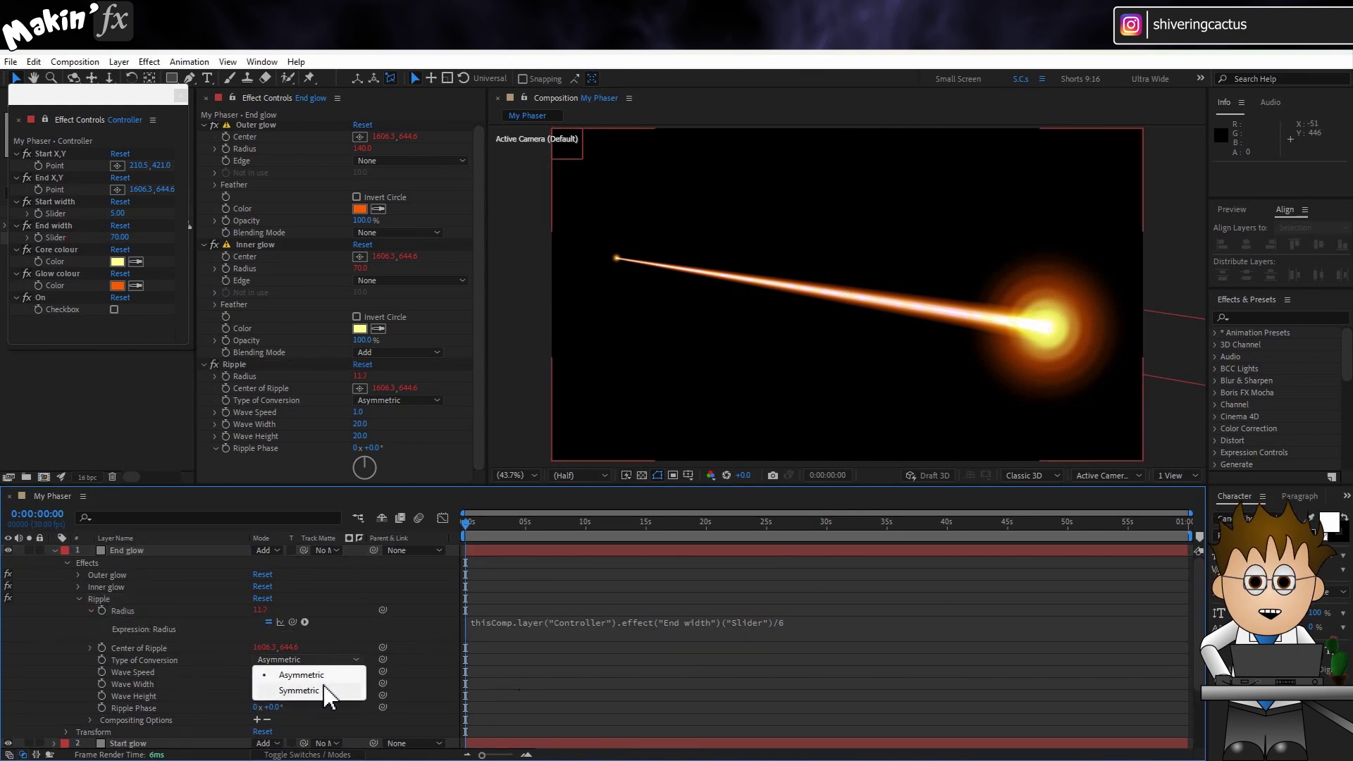
pyautogui.click(299, 691)
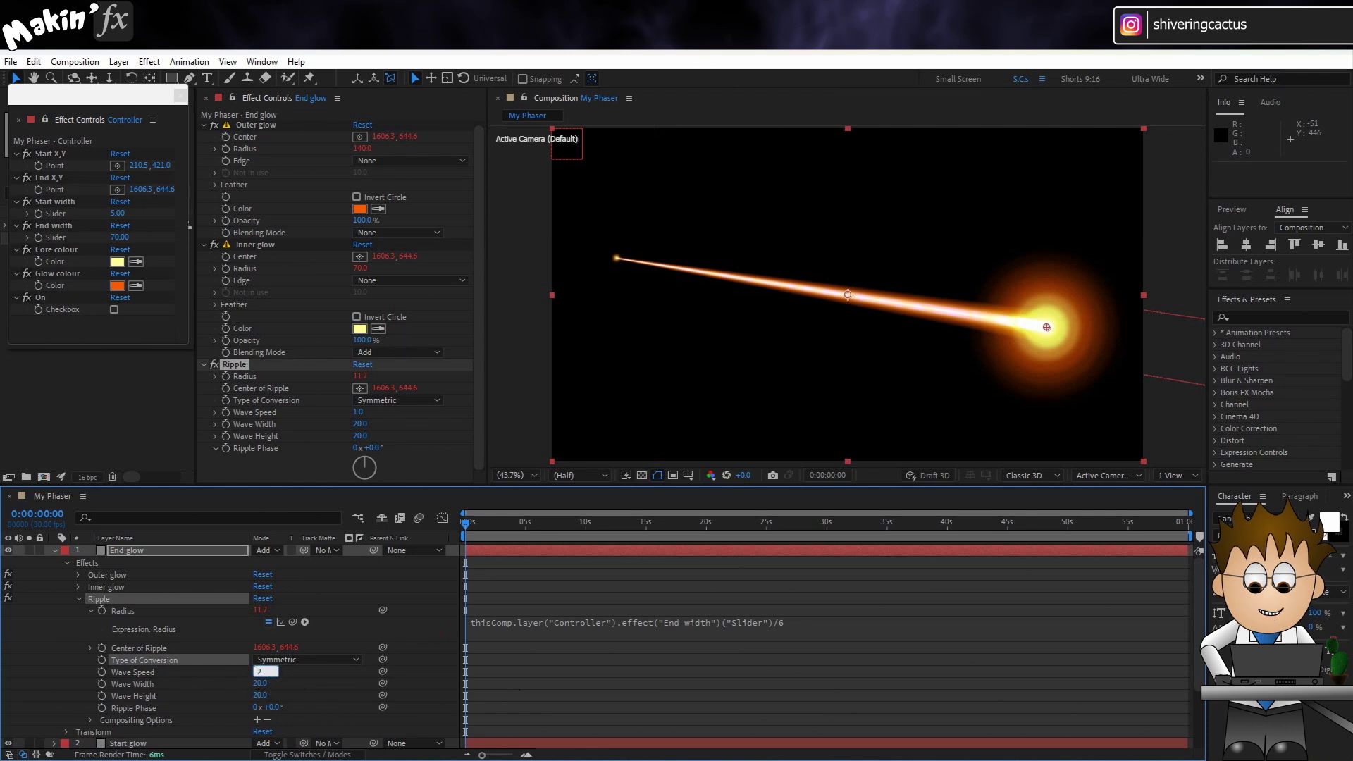
pyautogui.write('2')
pyautogui.press('Return')
# Step: Link Ripple's Wave Width to the effect's own Radius, multiplied by 2
pyautogui.moveTo(382, 684); pyautogui.dragTo(166, 612)
pyautogui.click(87, 682)
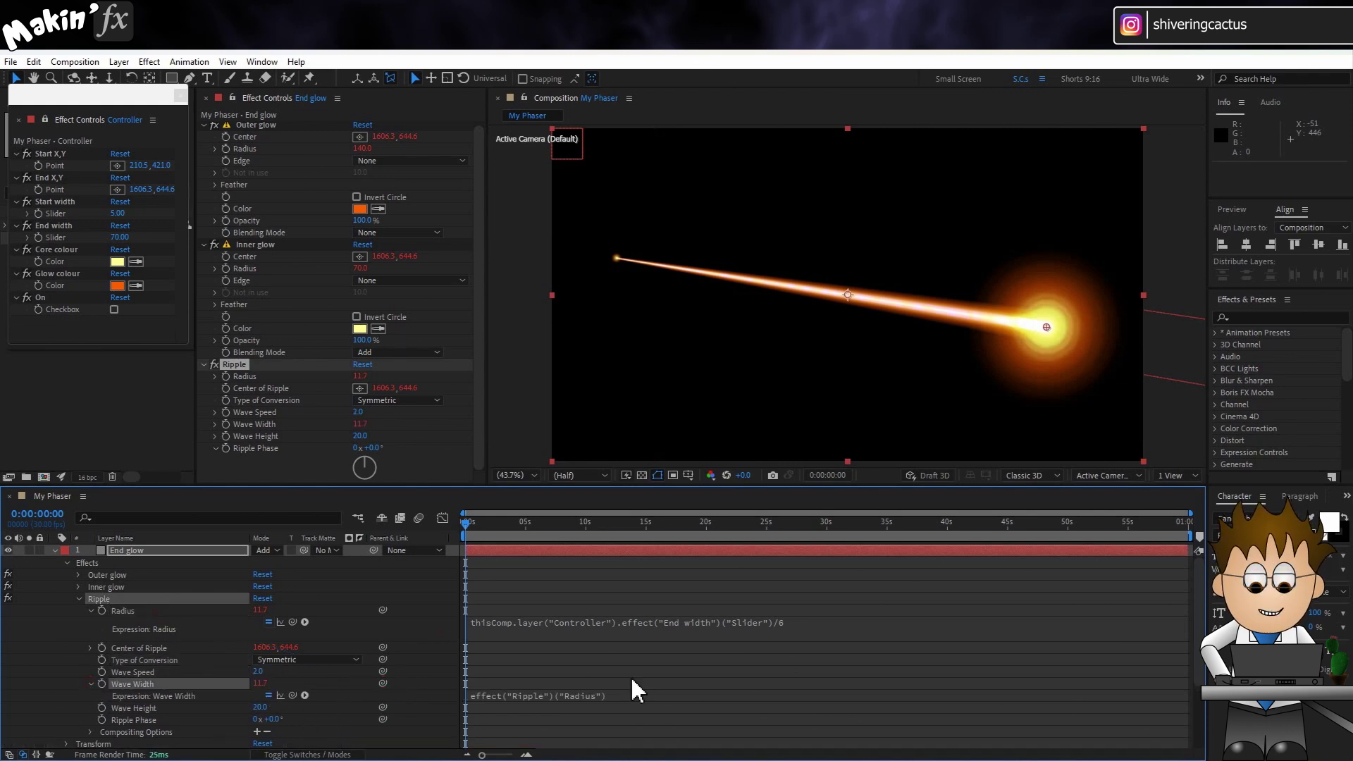
pyautogui.click(693, 695)
pyautogui.click(693, 695)
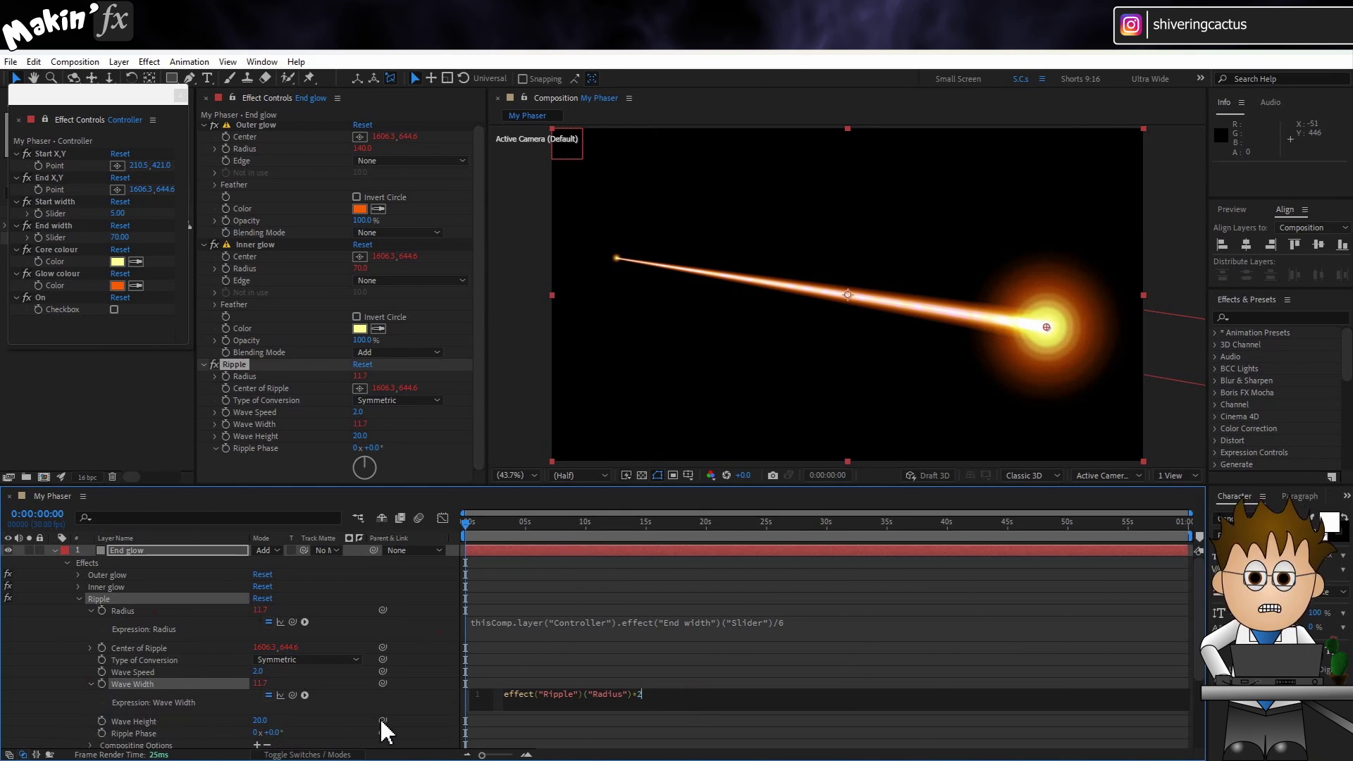
# Step: Link Ripple's Wave Height to the effect's own Radius, divided by 2
pyautogui.moveTo(383, 720); pyautogui.dragTo(151, 611)
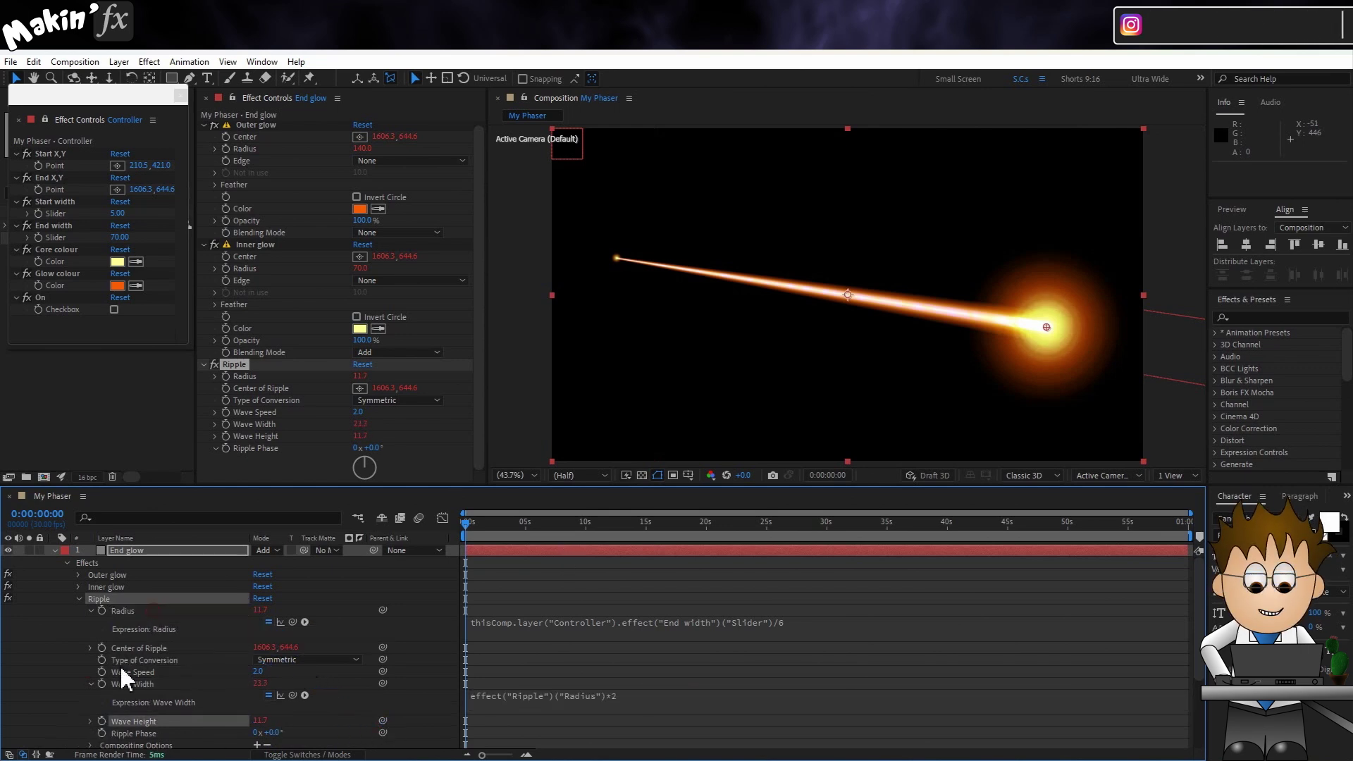
pyautogui.click(88, 721)
pyautogui.click(653, 735)
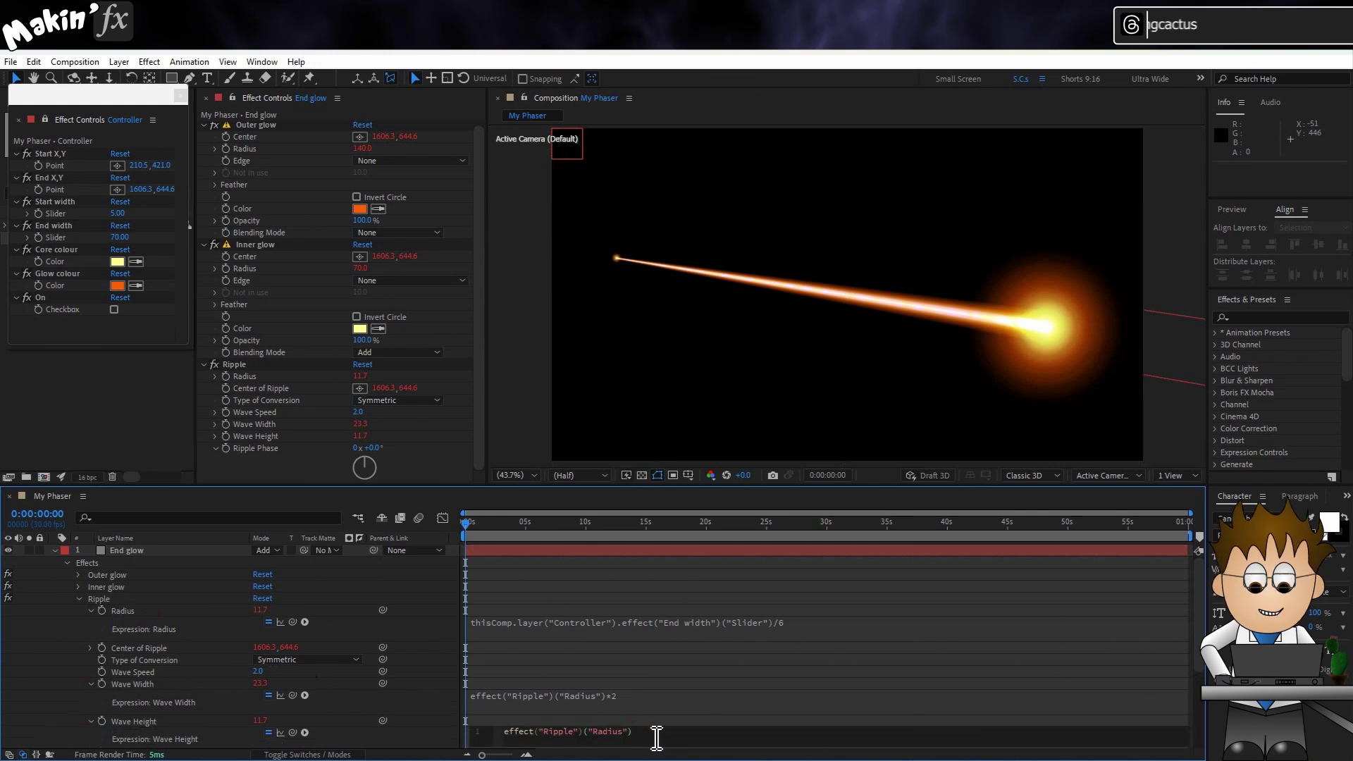
pyautogui.click(420, 720)
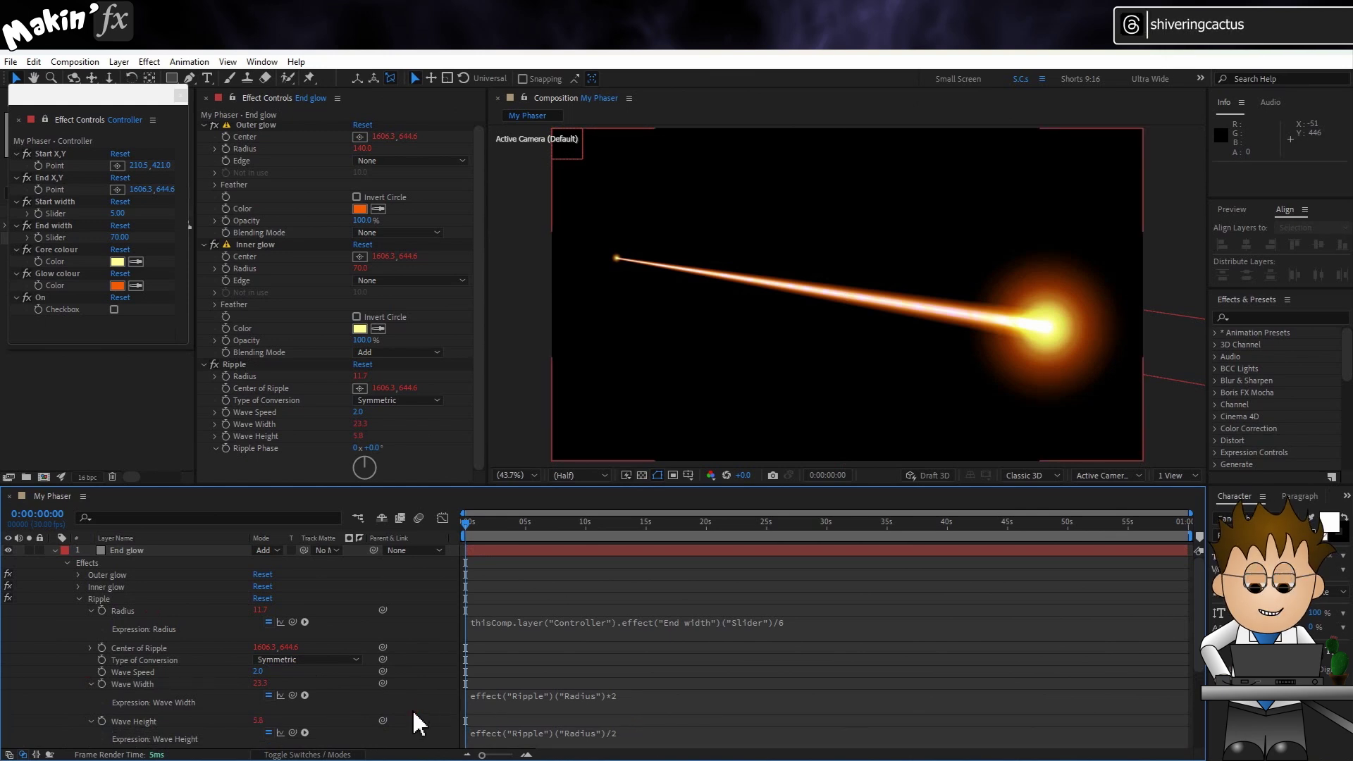
# Step: Preview the rippling end glow at full view and close up, then return to the first frame
pyautogui.press('space')
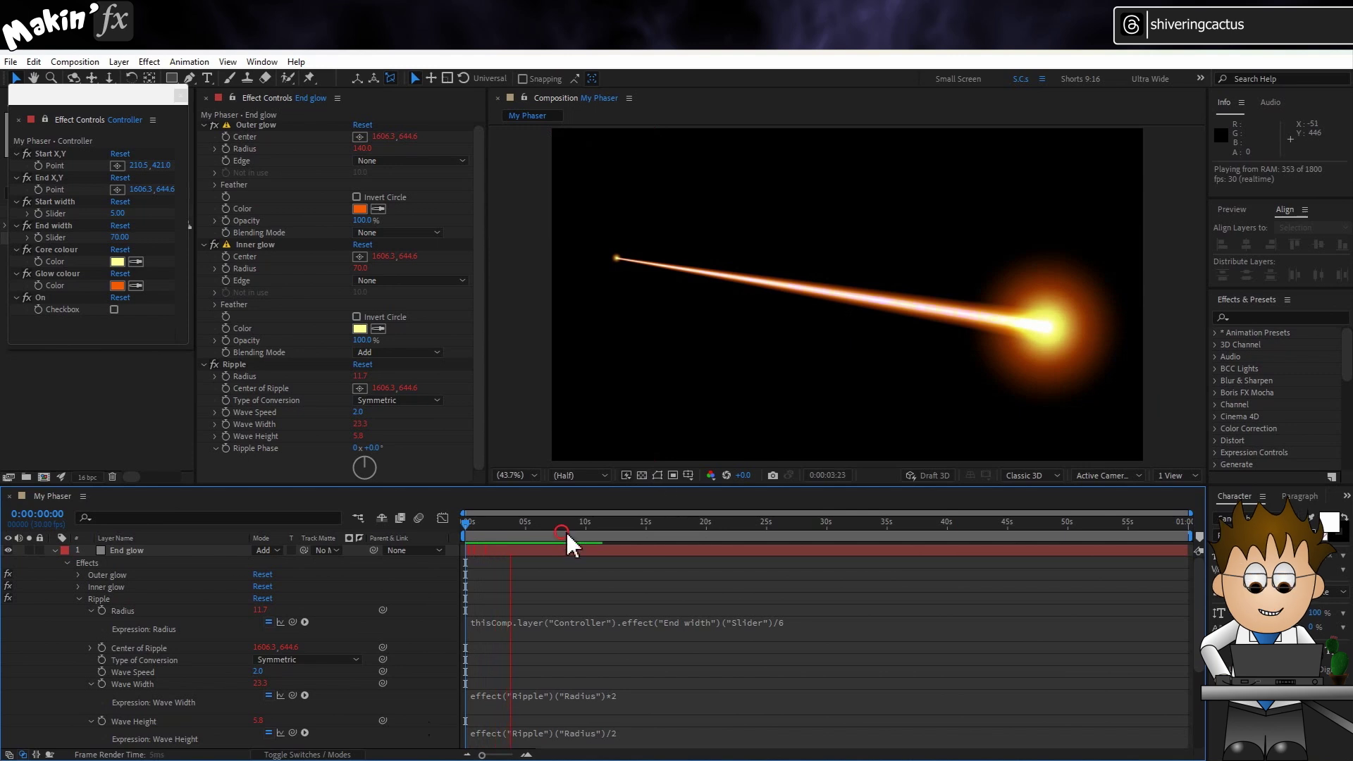
pyautogui.press('space')
pyautogui.scroll(4, 1135, 296)
pyautogui.moveTo(1135, 323); pyautogui.dragTo(465, 106)
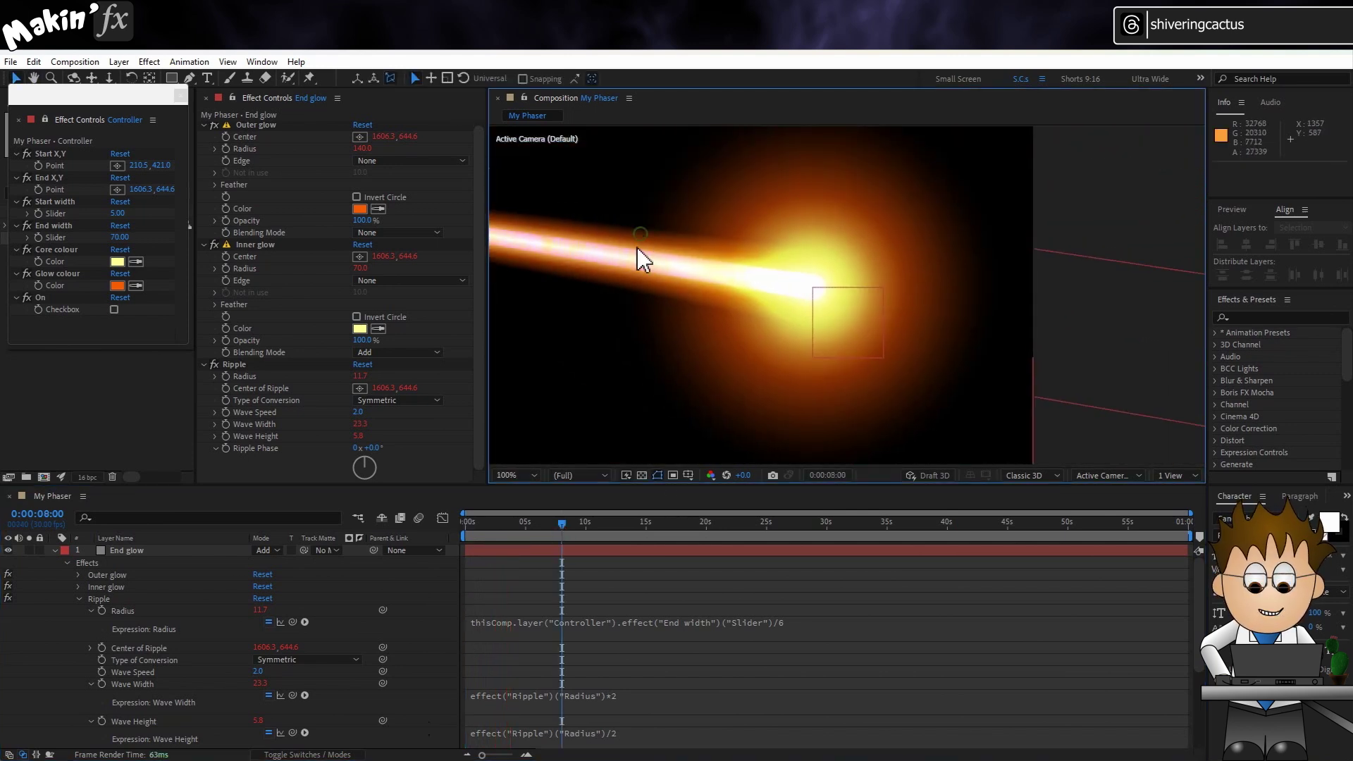
pyautogui.press('space')
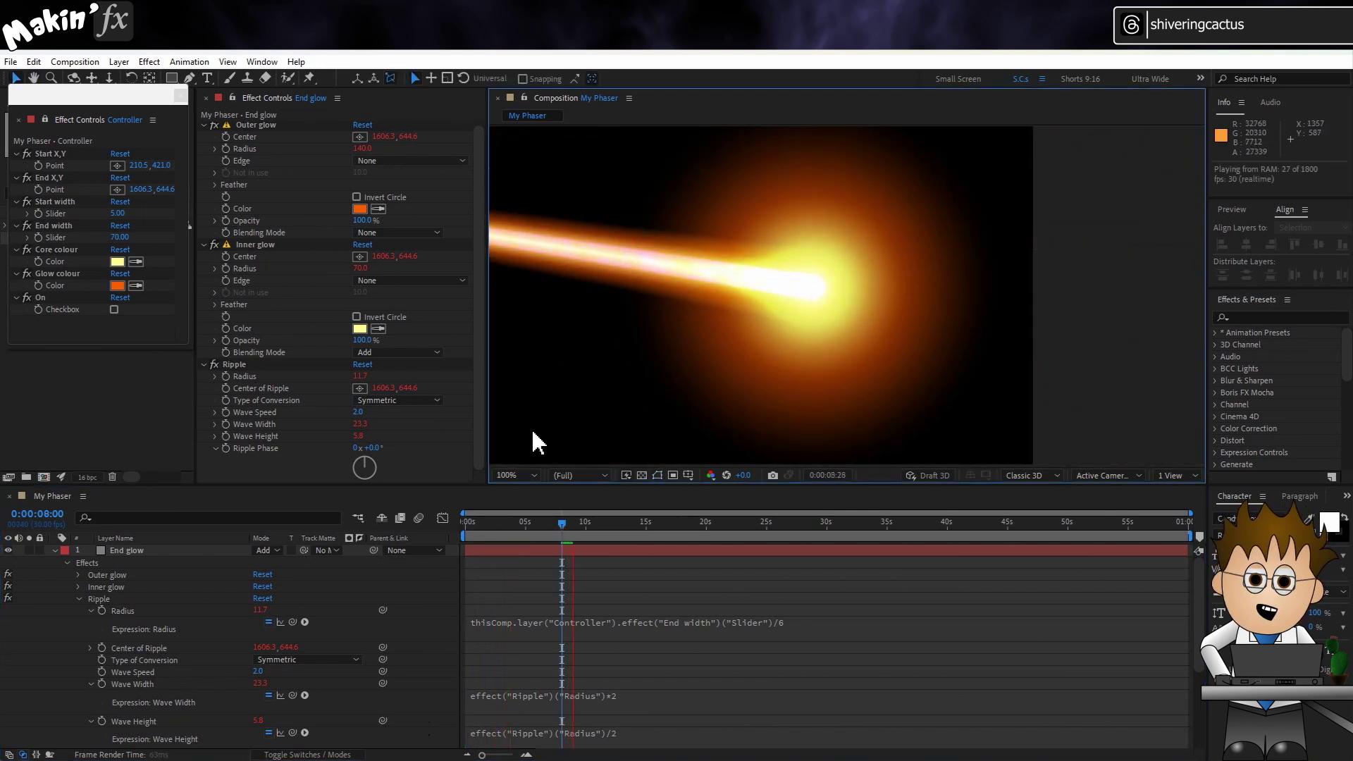
pyautogui.press('Home')
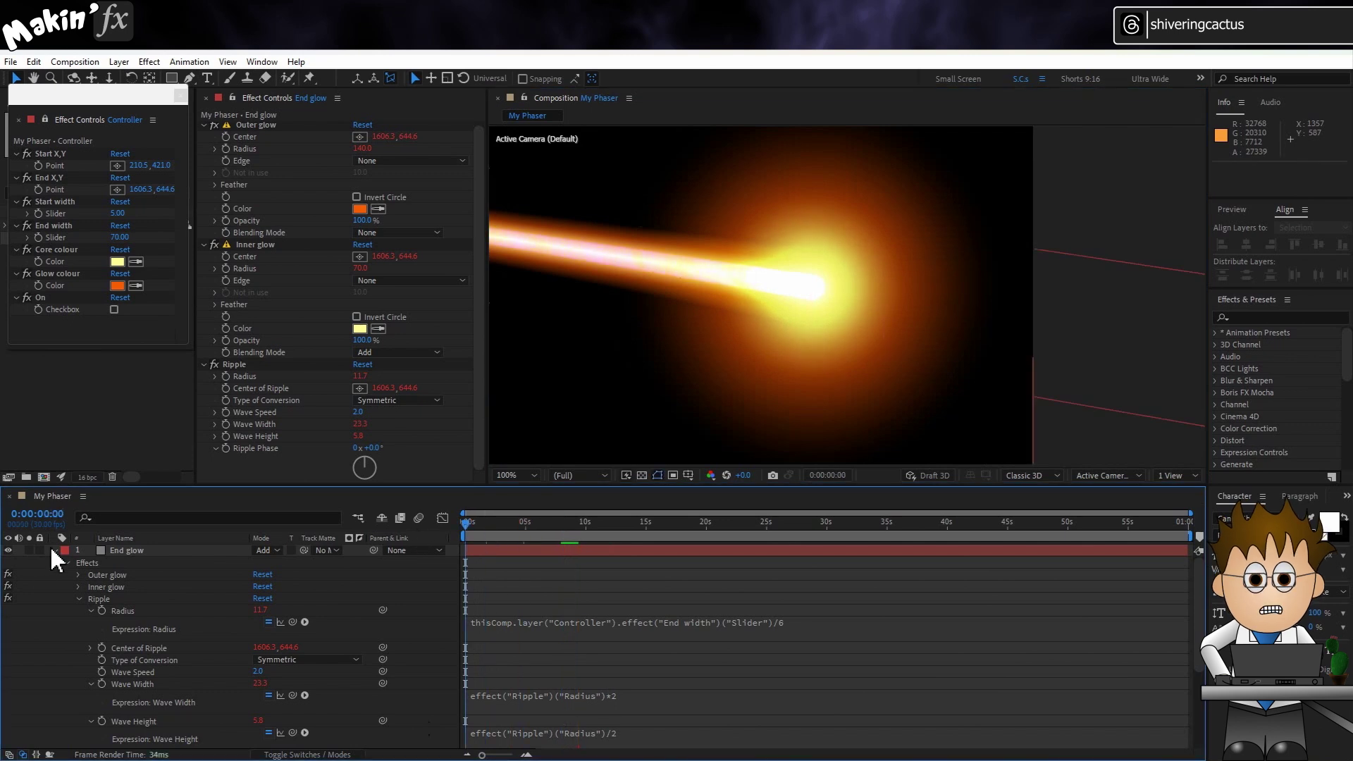
# Step: Reveal the Opacity property of the End glow, Start glow, Beam MATTE, Beam and Plasma layers
pyautogui.click(55, 551)
pyautogui.click(61, 552)
pyautogui.press('t')
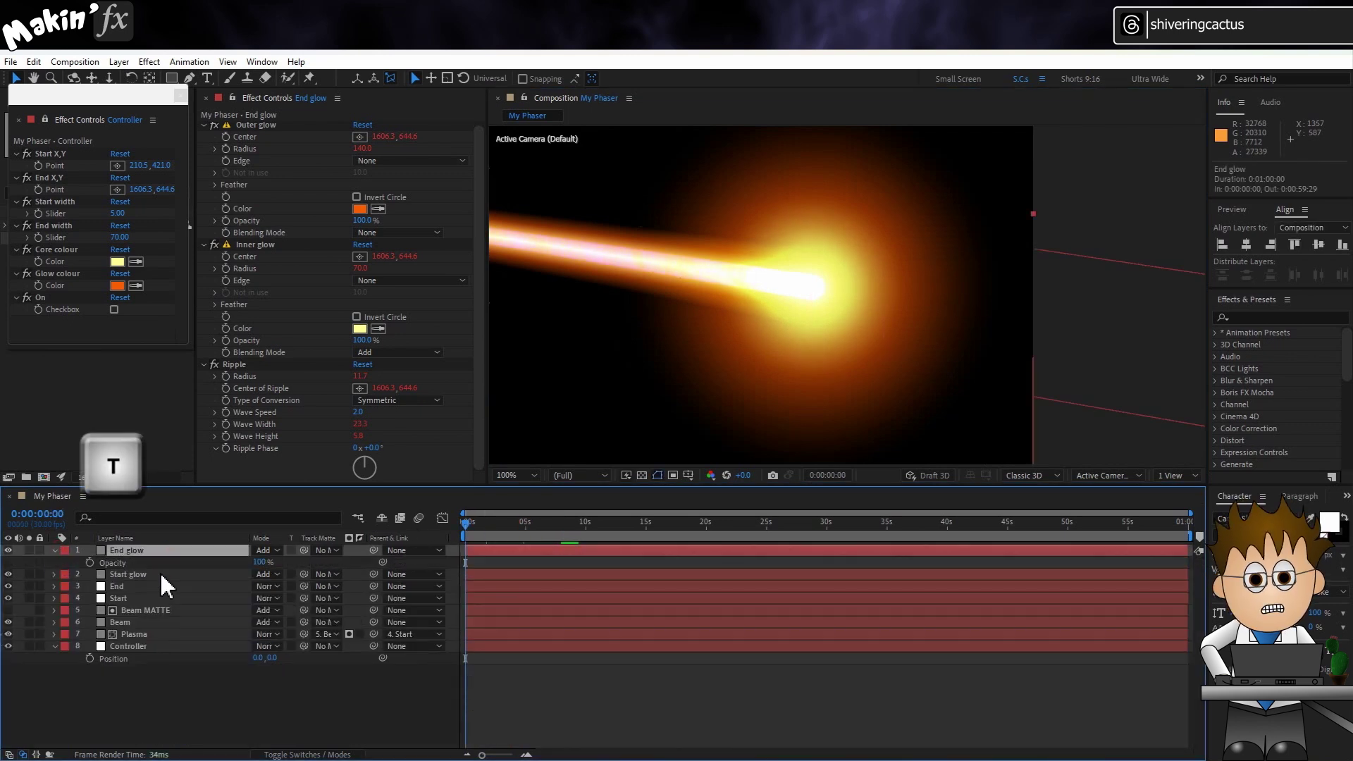
pyautogui.click(161, 574)
pyautogui.press('t')
pyautogui.click(145, 622)
pyautogui.press('t')
pyautogui.click(141, 647)
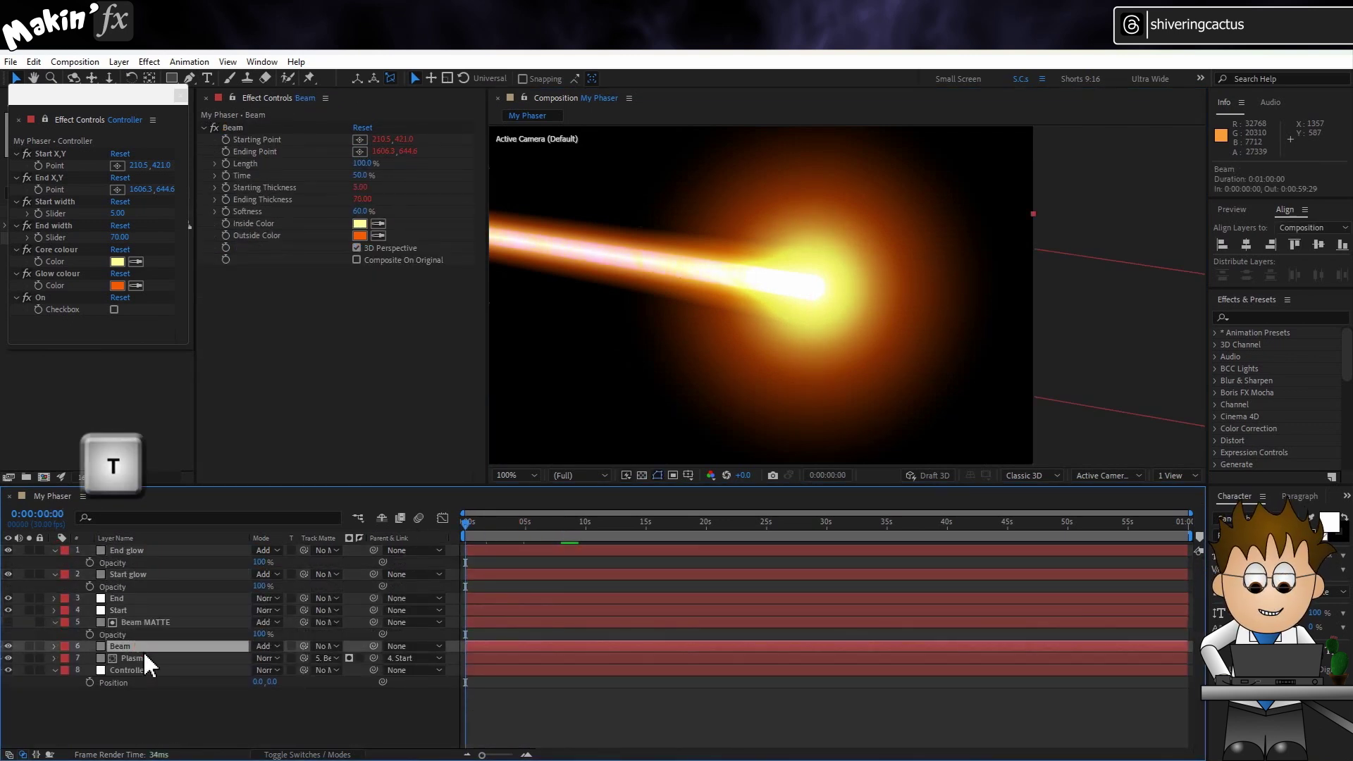
pyautogui.press('t')
pyautogui.click(148, 671)
pyautogui.press('t')
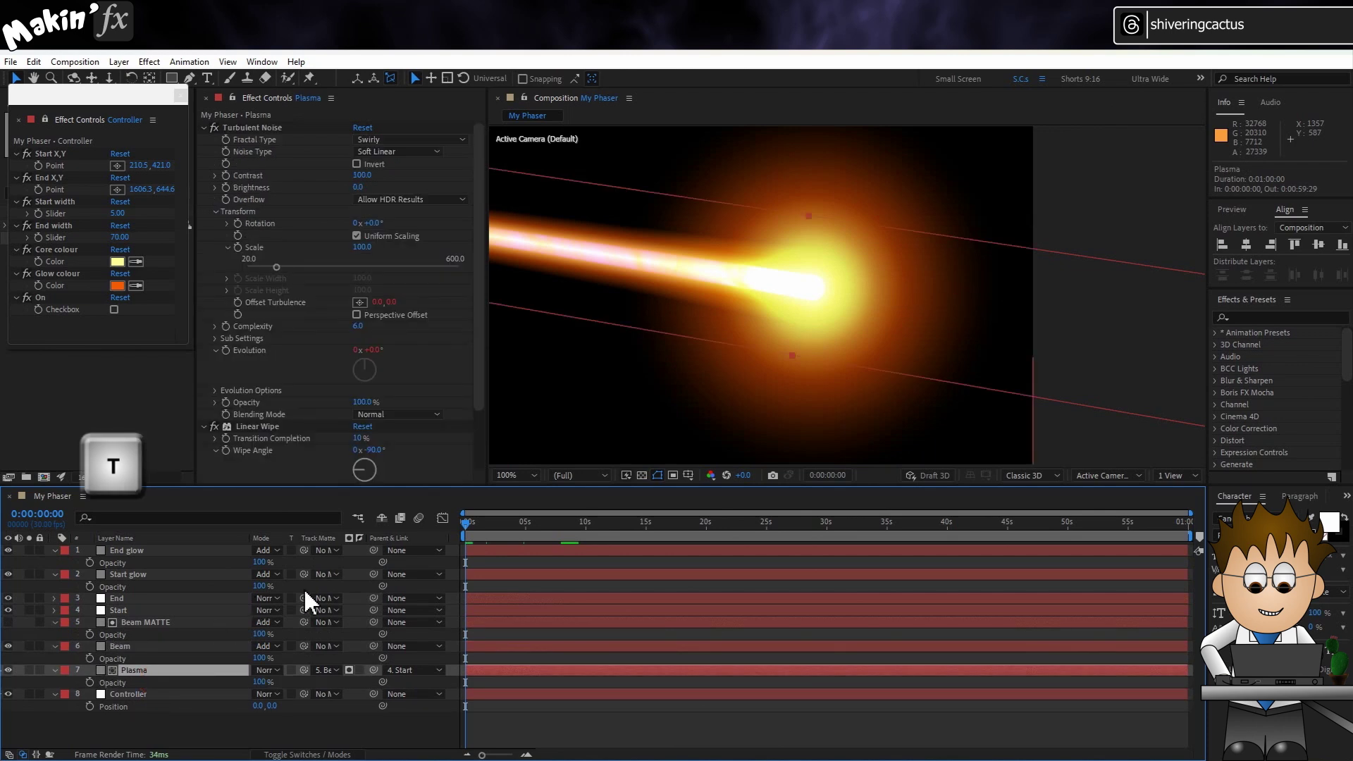
# Step: Link the Opacity of the End glow, Start glow, Beam MATTE and Plasma layers to the Beam layer's Opacity
pyautogui.moveTo(382, 562); pyautogui.dragTo(176, 678)
pyautogui.moveTo(382, 585); pyautogui.dragTo(176, 680)
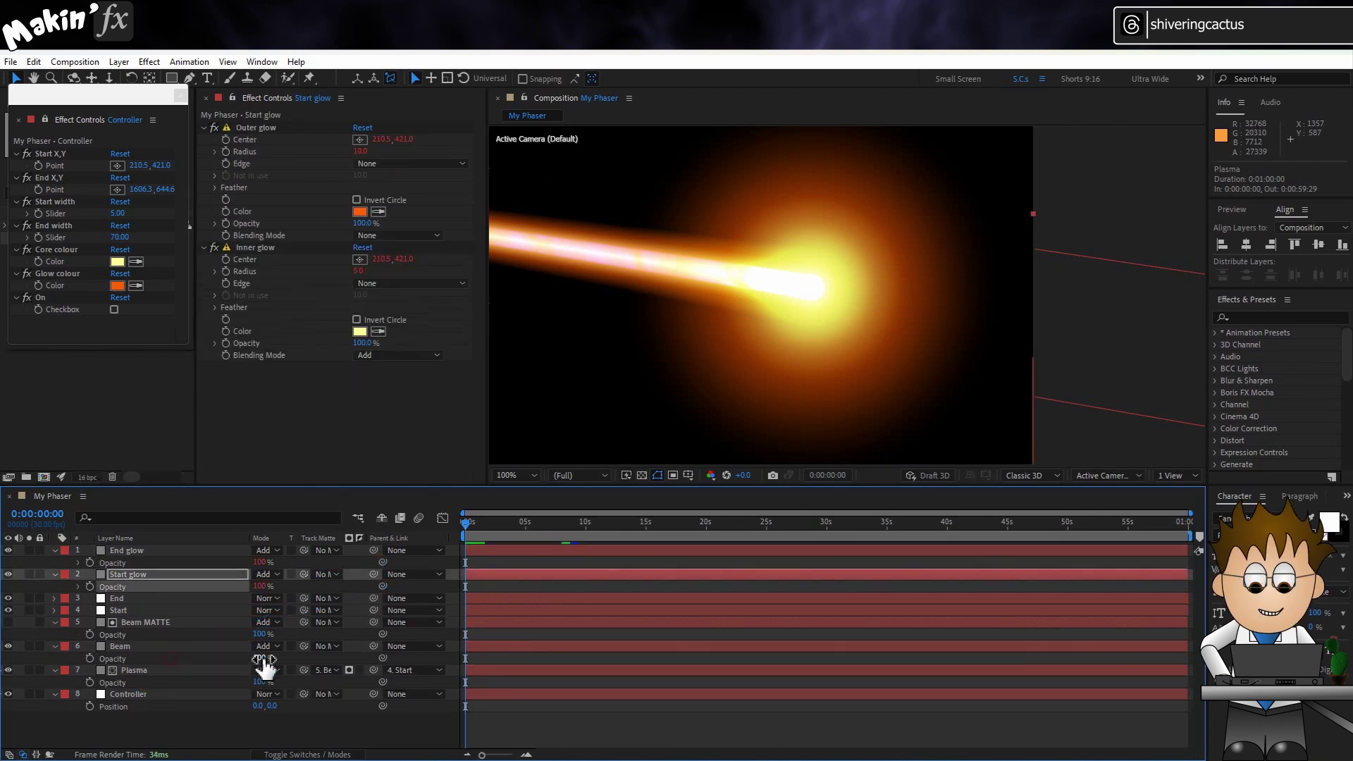
pyautogui.moveTo(383, 633); pyautogui.dragTo(177, 680)
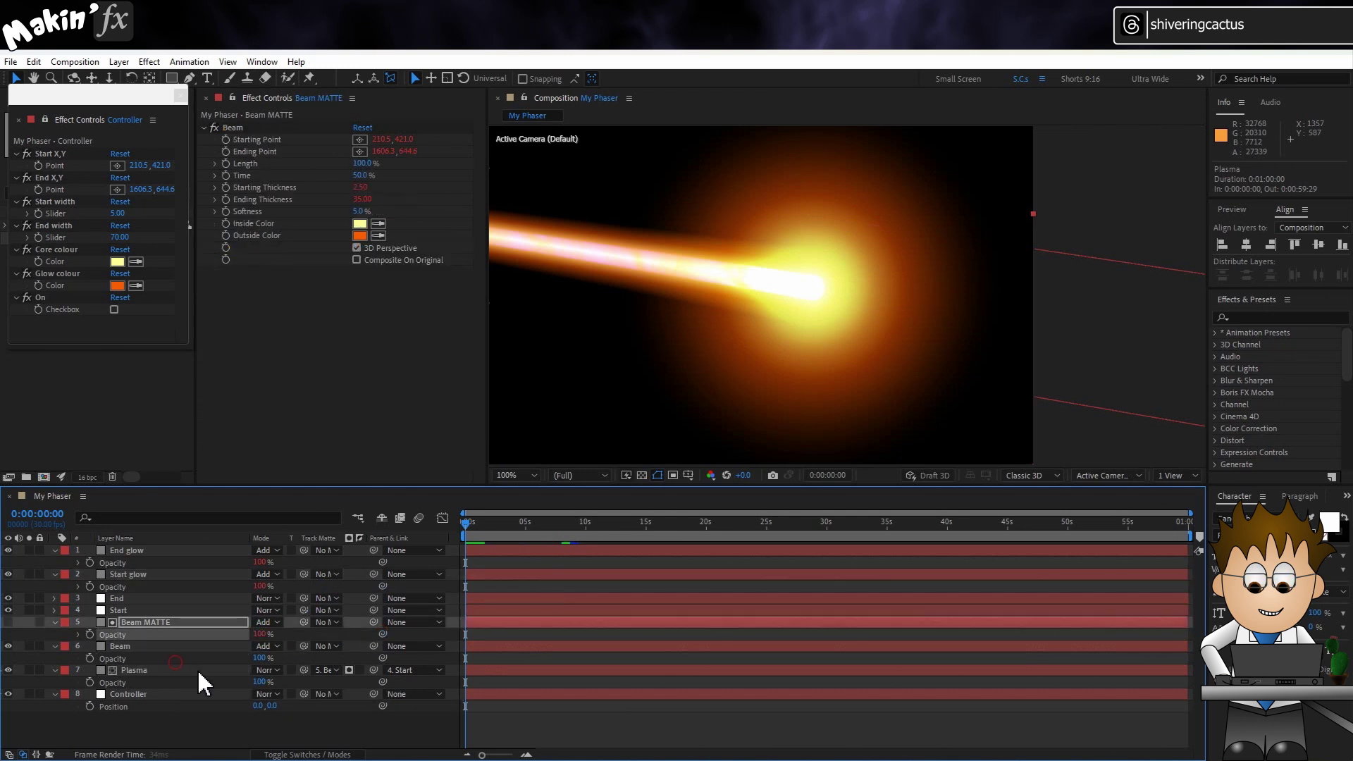
pyautogui.click(151, 671)
# Step: Link the Beam layer's Opacity to the Controller's On checkbox, multiplied by 100
pyautogui.click(148, 647)
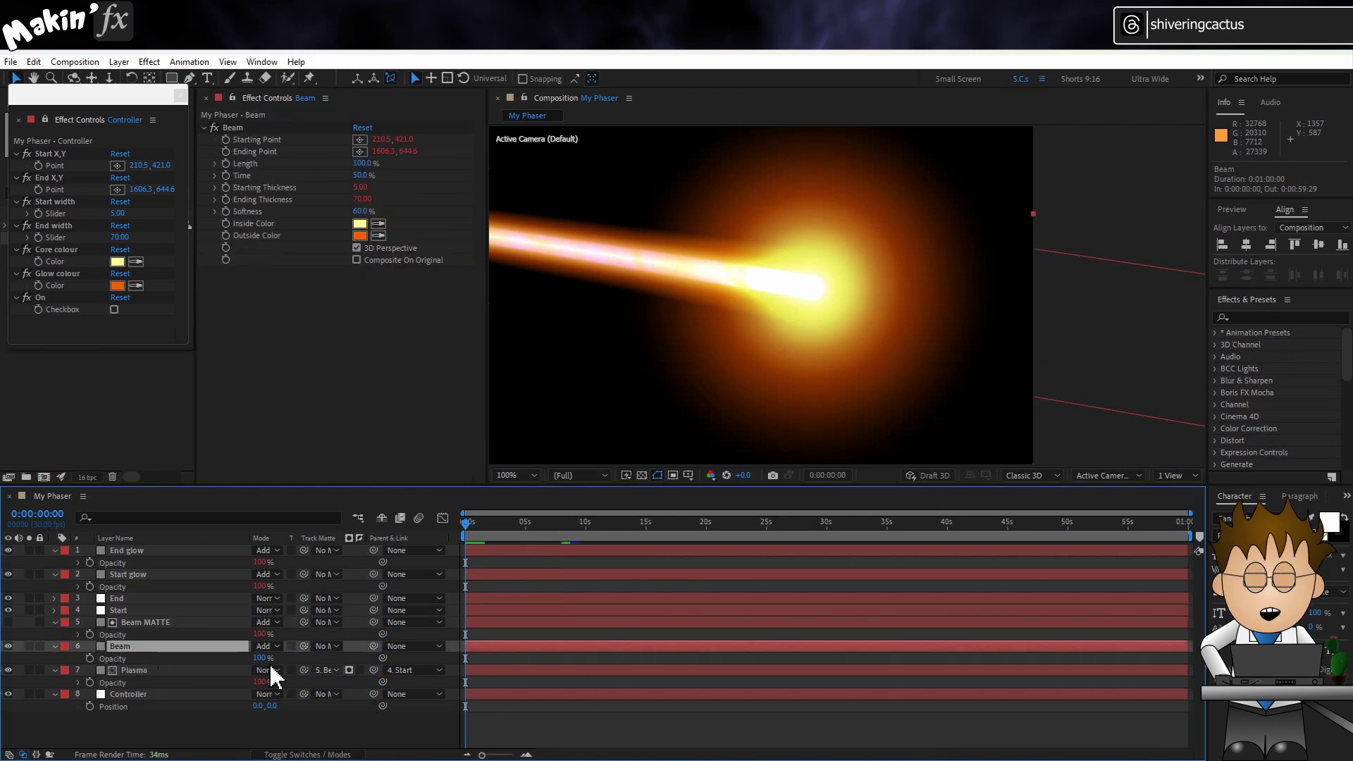
pyautogui.moveTo(384, 659); pyautogui.dragTo(62, 309)
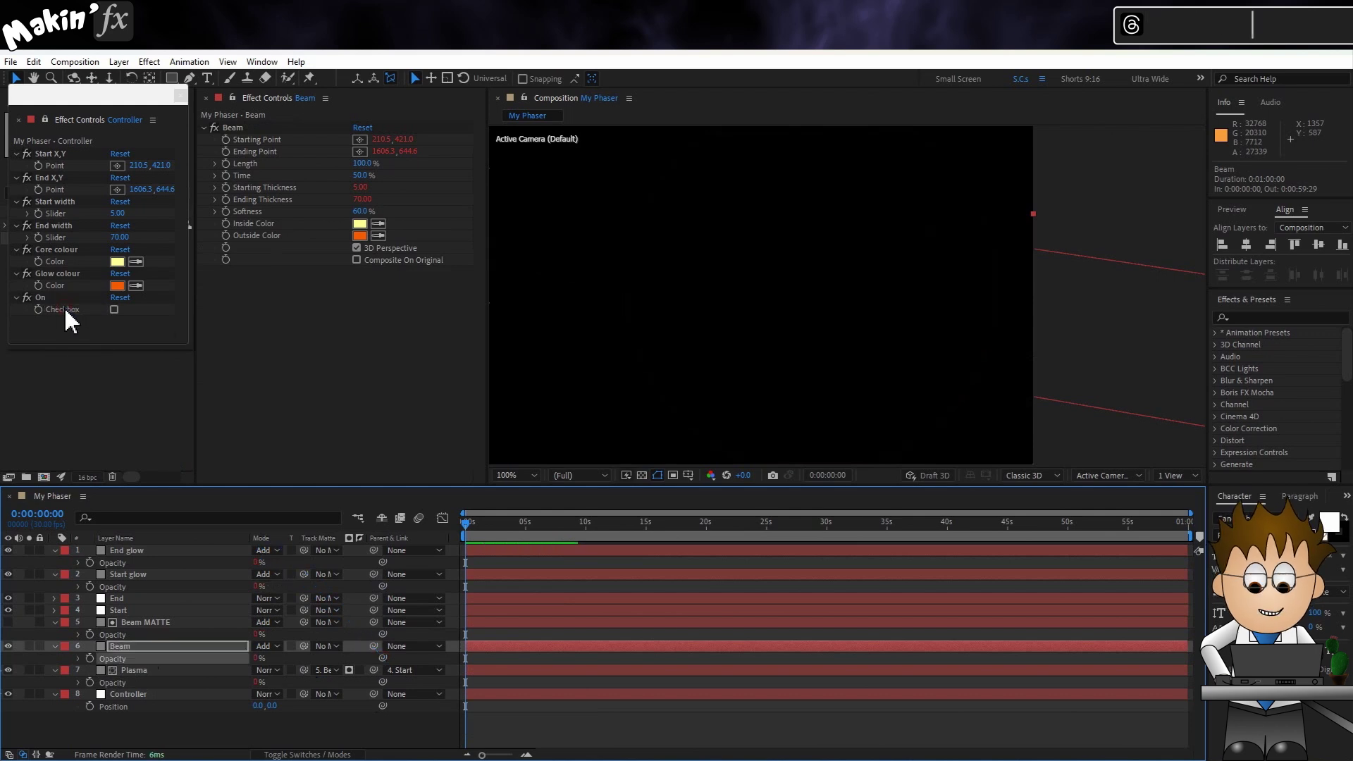
pyautogui.click(79, 660)
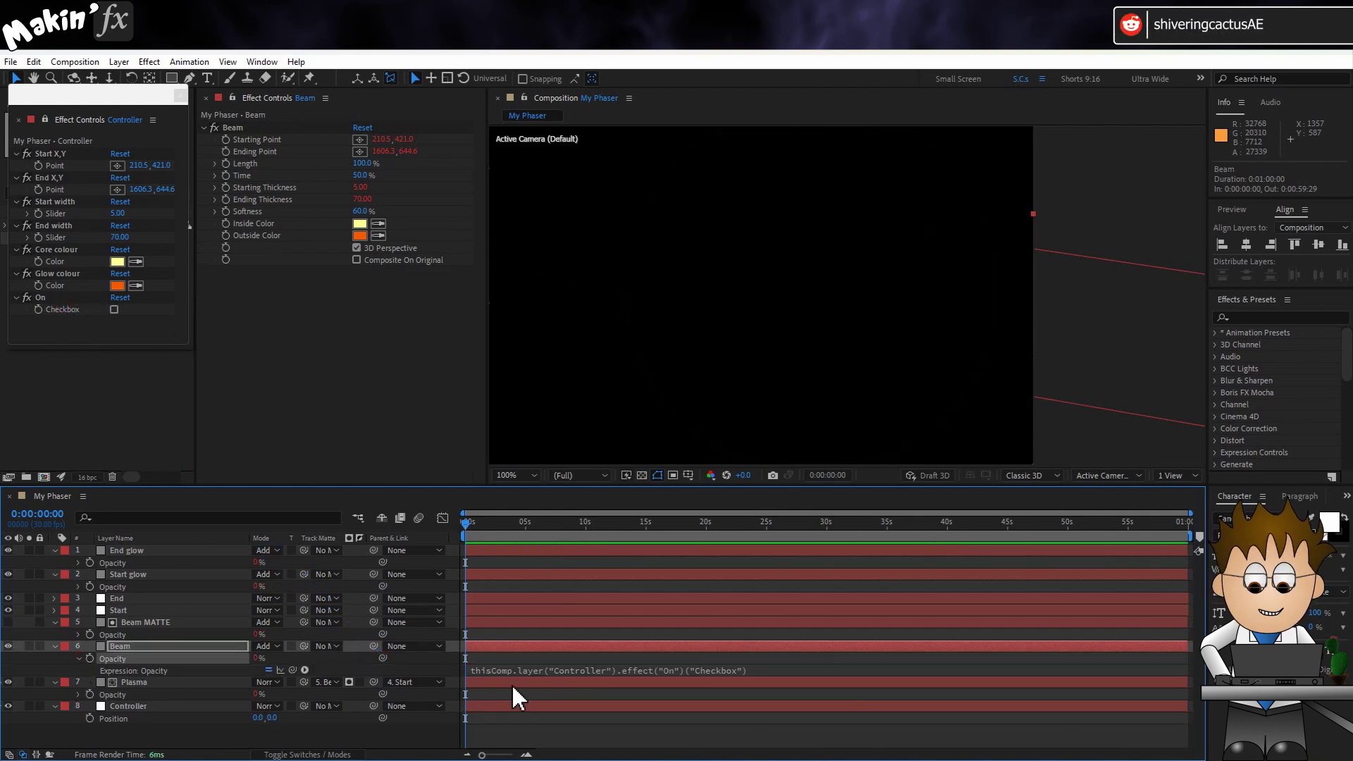
pyautogui.click(780, 671)
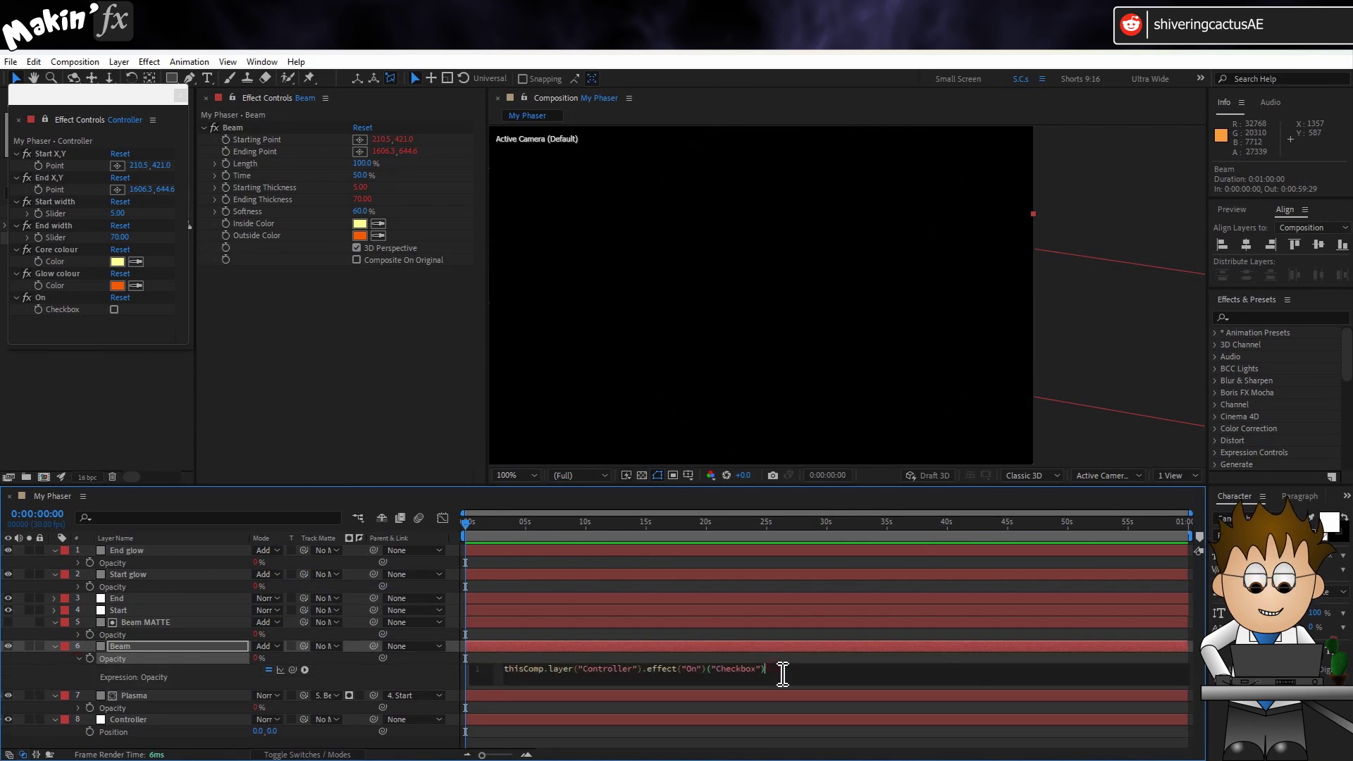
pyautogui.click(431, 672)
pyautogui.click(121, 324)
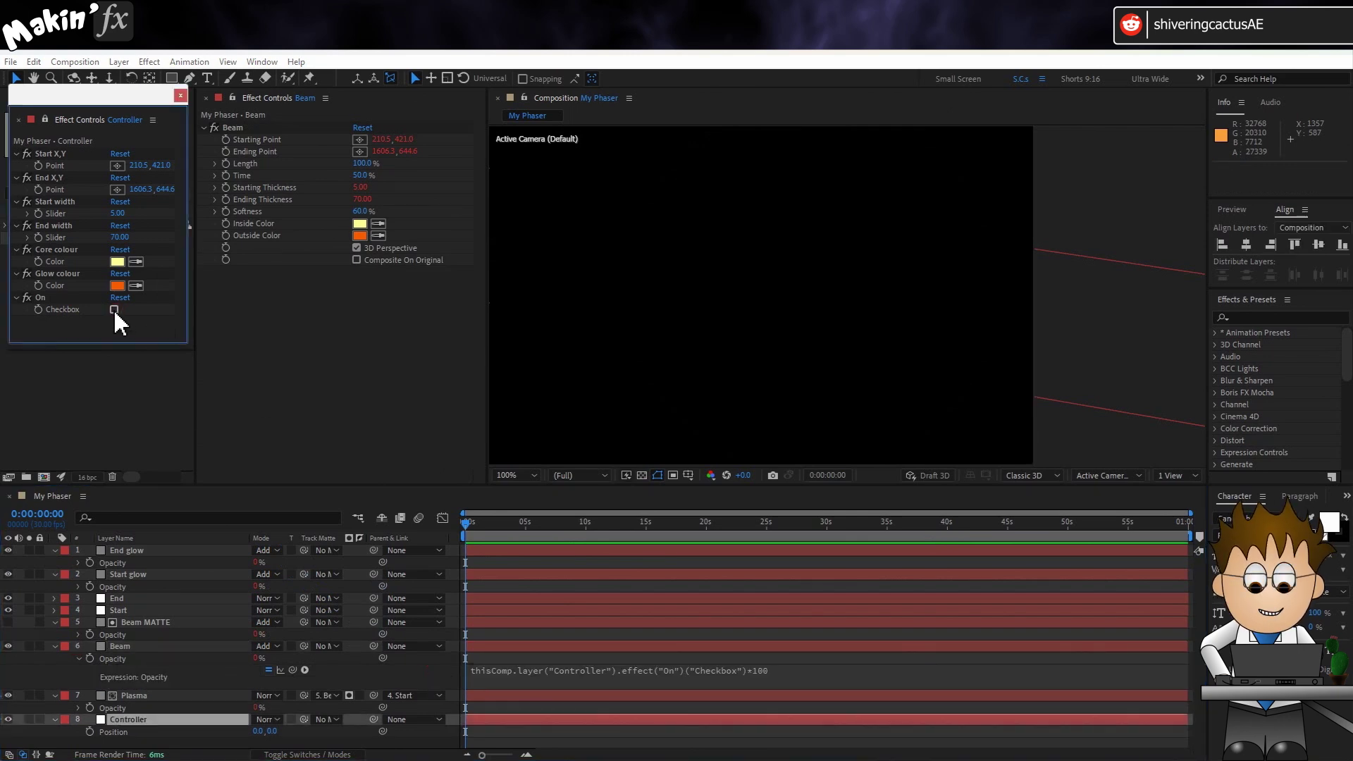
# Step: Fit the composition in the viewer, test the Controller's On checkbox and leave it enabled
pyautogui.click(114, 310)
pyautogui.click(114, 310)
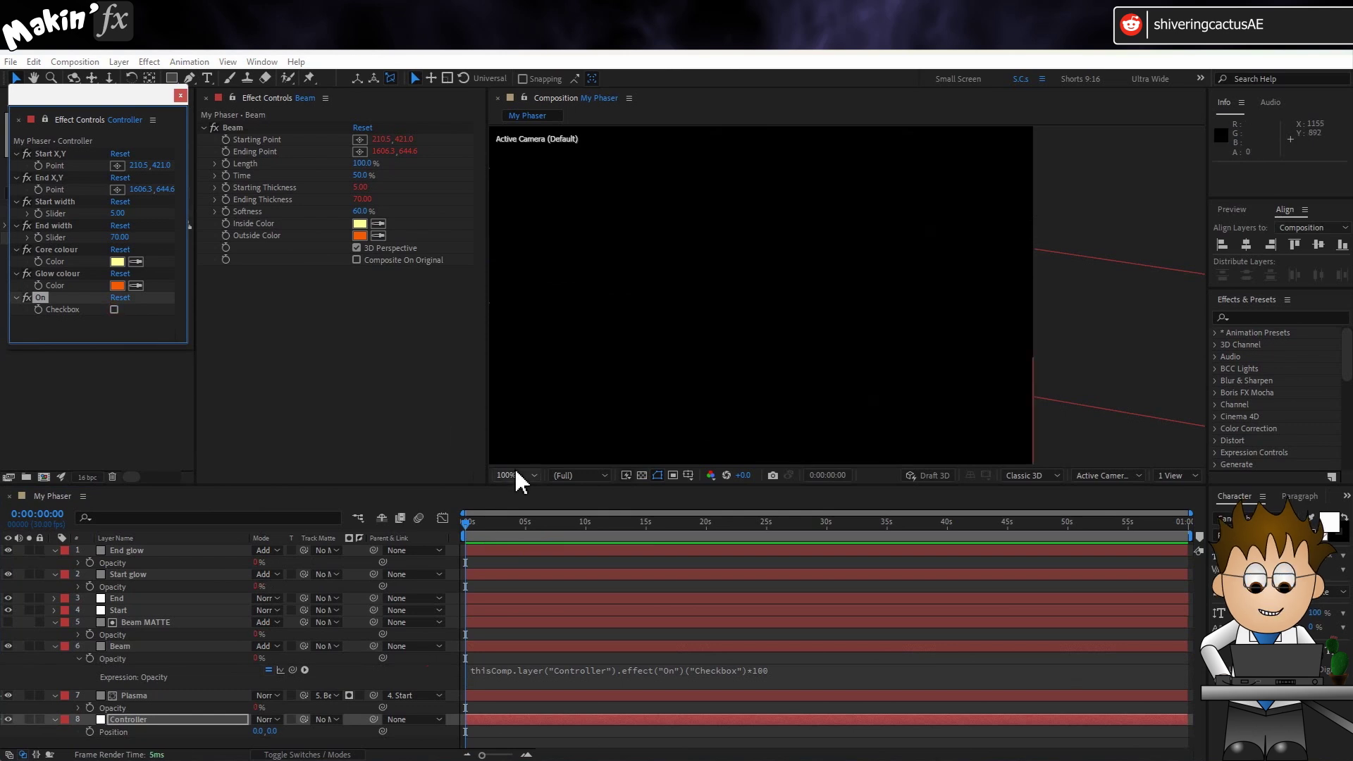
pyautogui.click(534, 476)
pyautogui.click(535, 490)
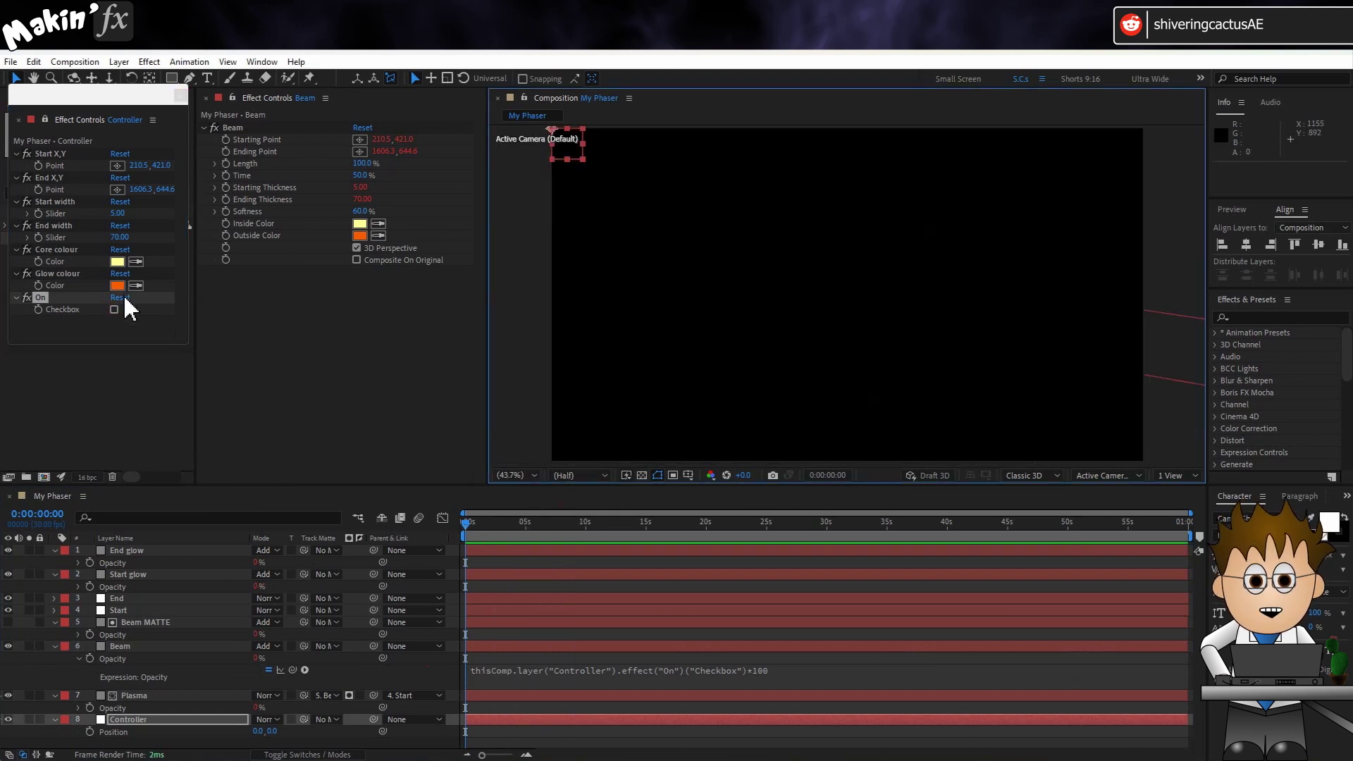
pyautogui.click(114, 310)
pyautogui.click(114, 310)
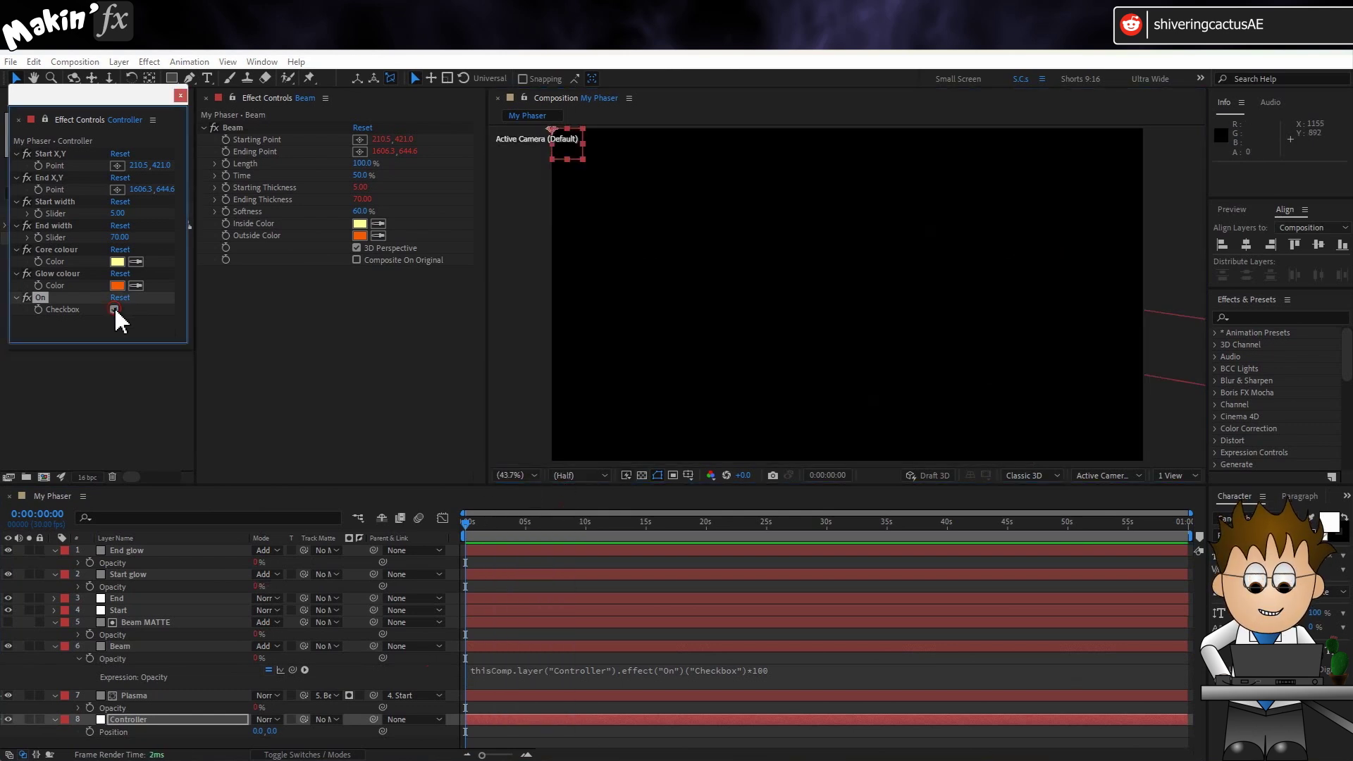
pyautogui.click(114, 310)
# Step: Open the My Phaser composition in Essential Graphics and expand the Controller layer's effects
pyautogui.click(155, 499)
pyautogui.click(74, 61)
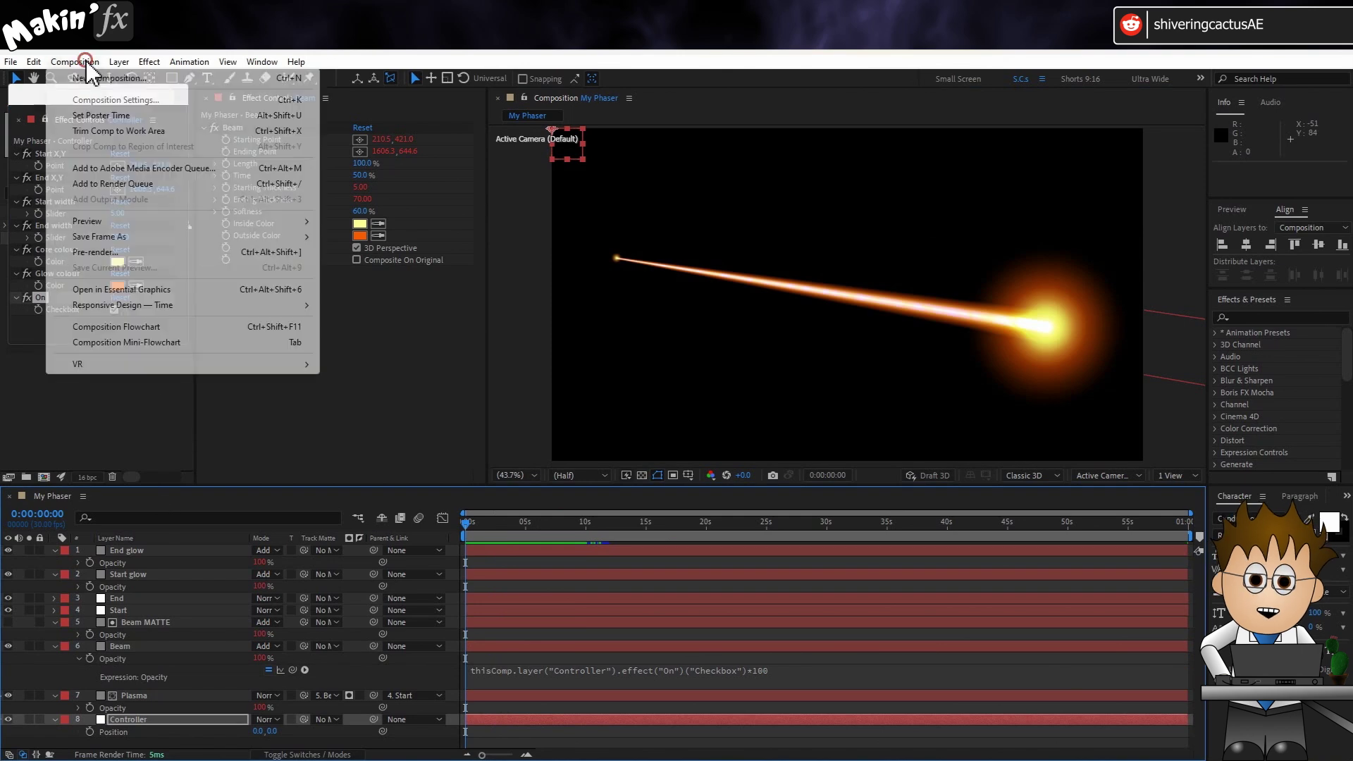
pyautogui.click(176, 290)
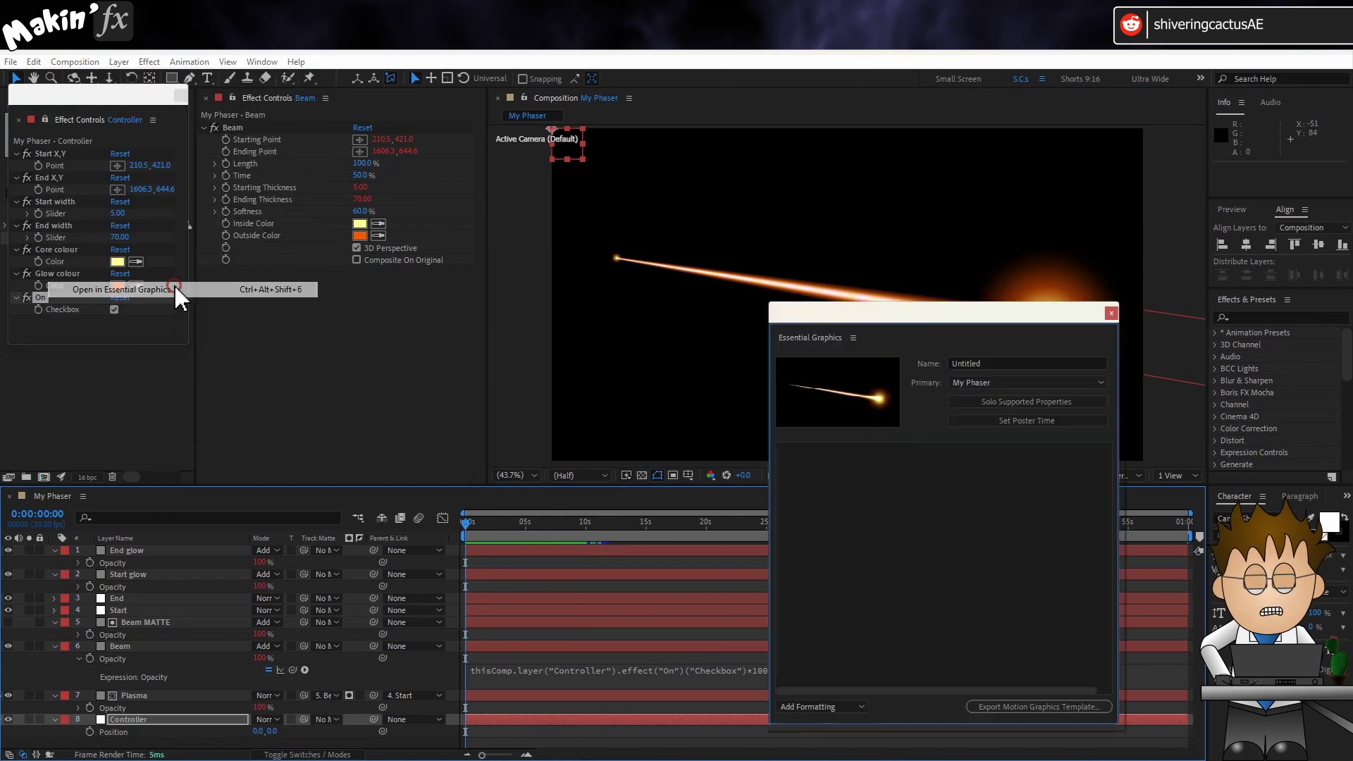
pyautogui.moveTo(855, 314); pyautogui.dragTo(687, 209)
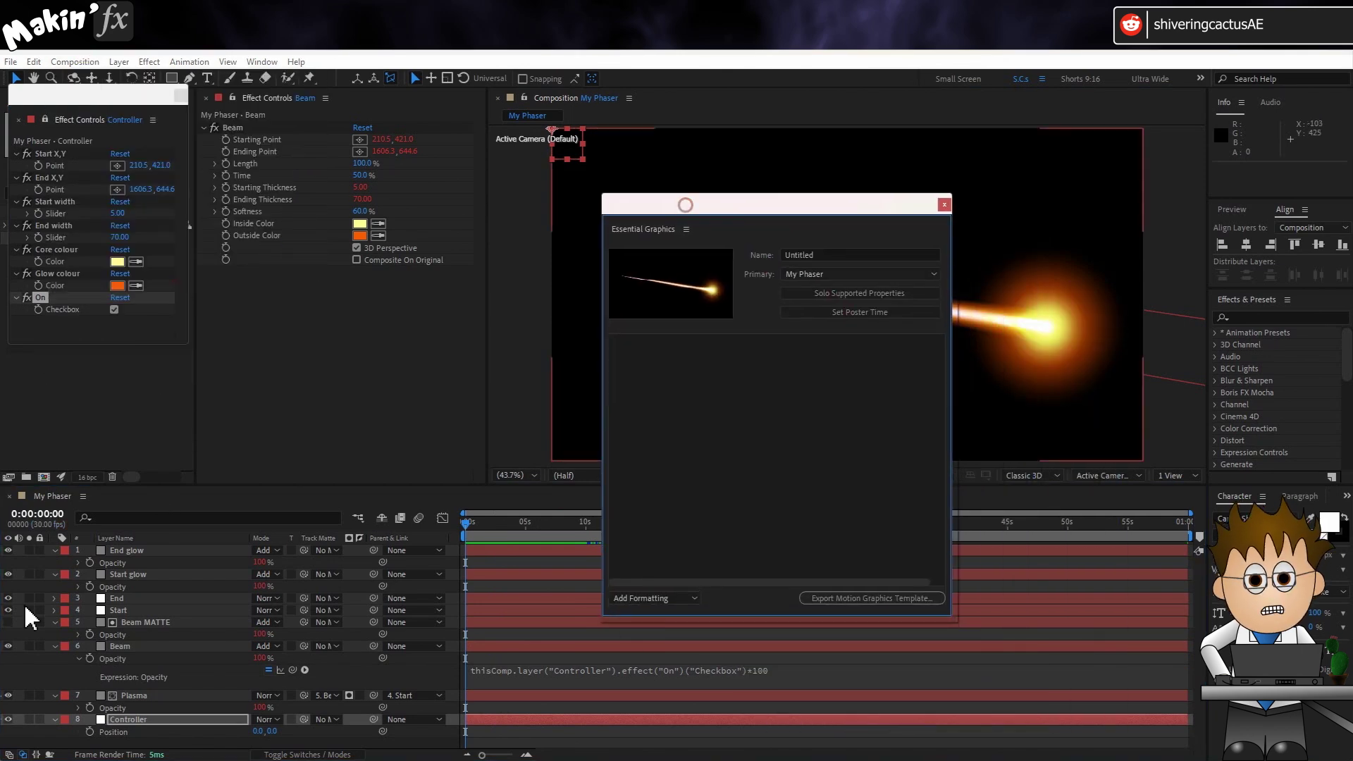
pyautogui.click(55, 720)
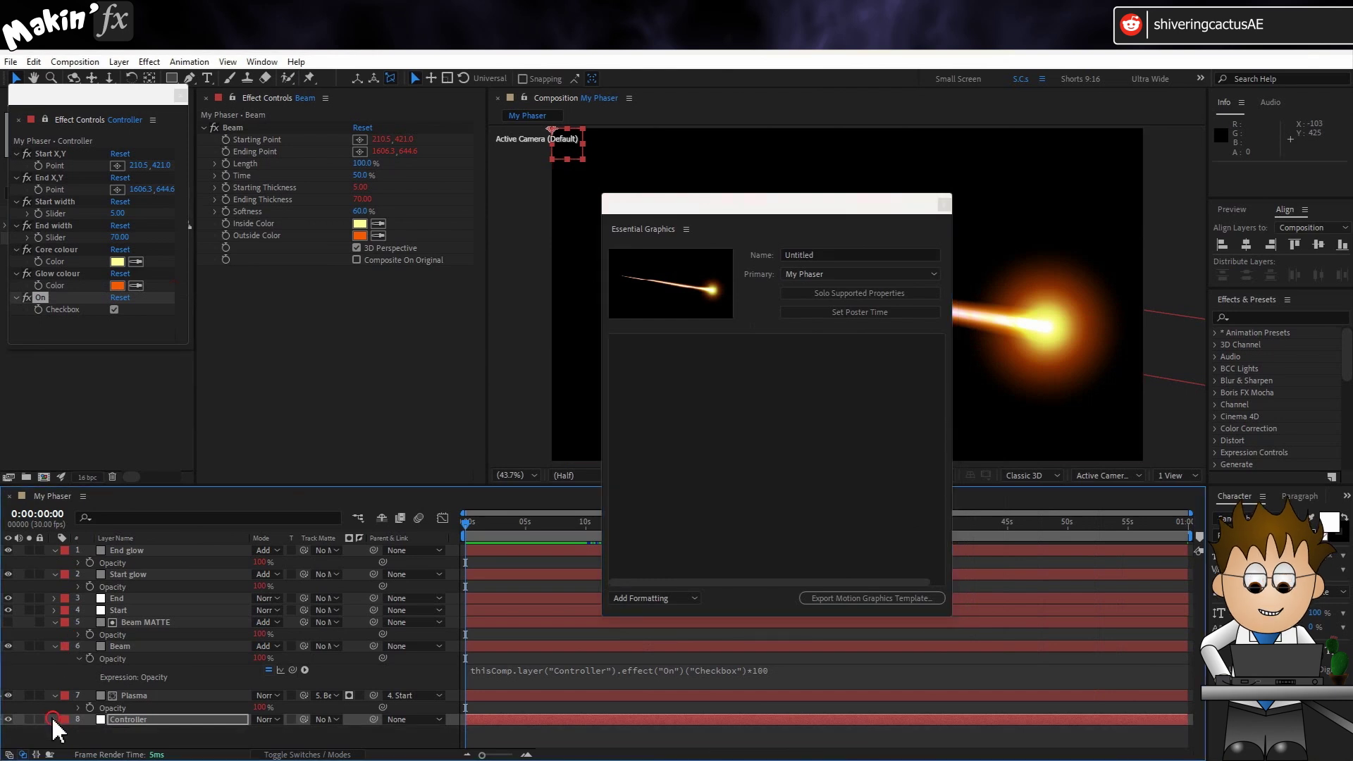
pyautogui.click(55, 719)
pyautogui.click(66, 670)
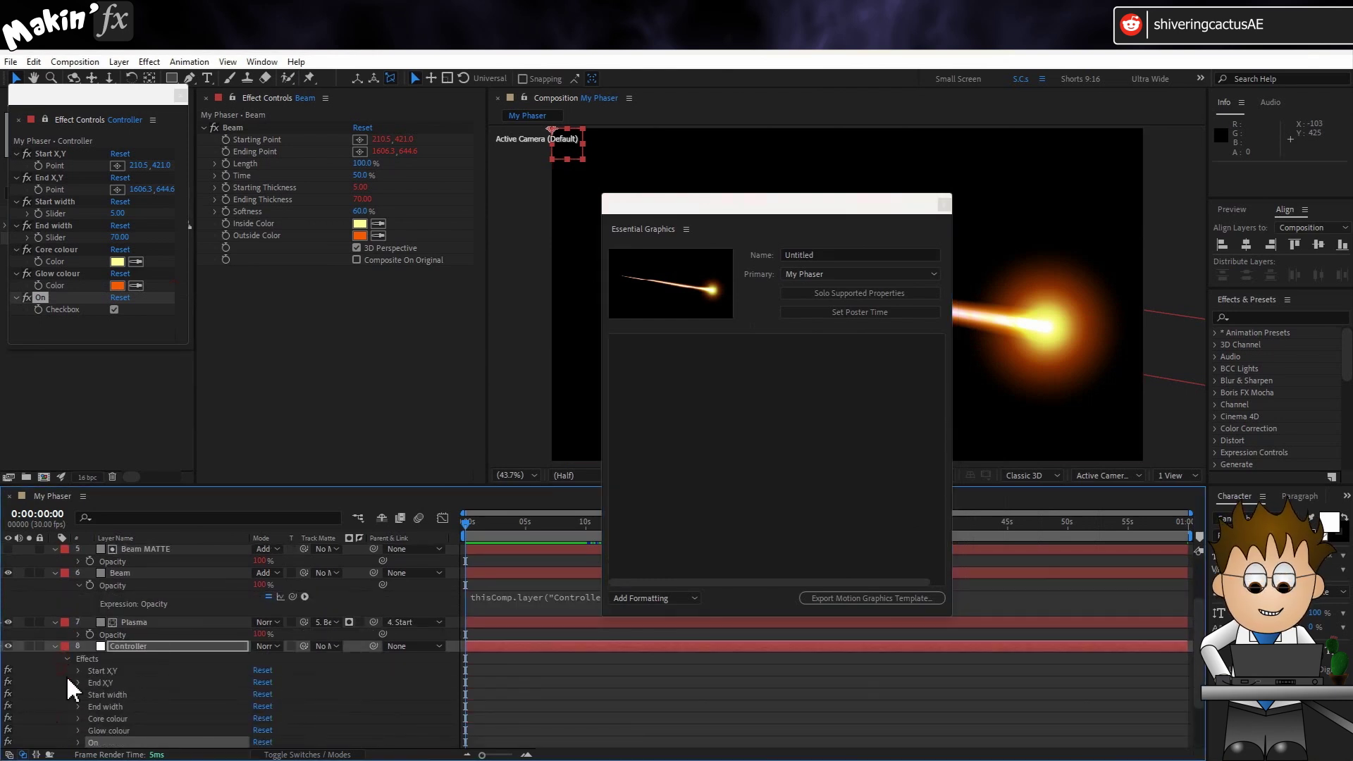
# Step: Add the Controller's Start X,Y point, End X,Y point and Start width slider to the Essential Graphics properties
pyautogui.click(78, 671)
pyautogui.moveTo(141, 682); pyautogui.dragTo(659, 391)
pyautogui.click(78, 706)
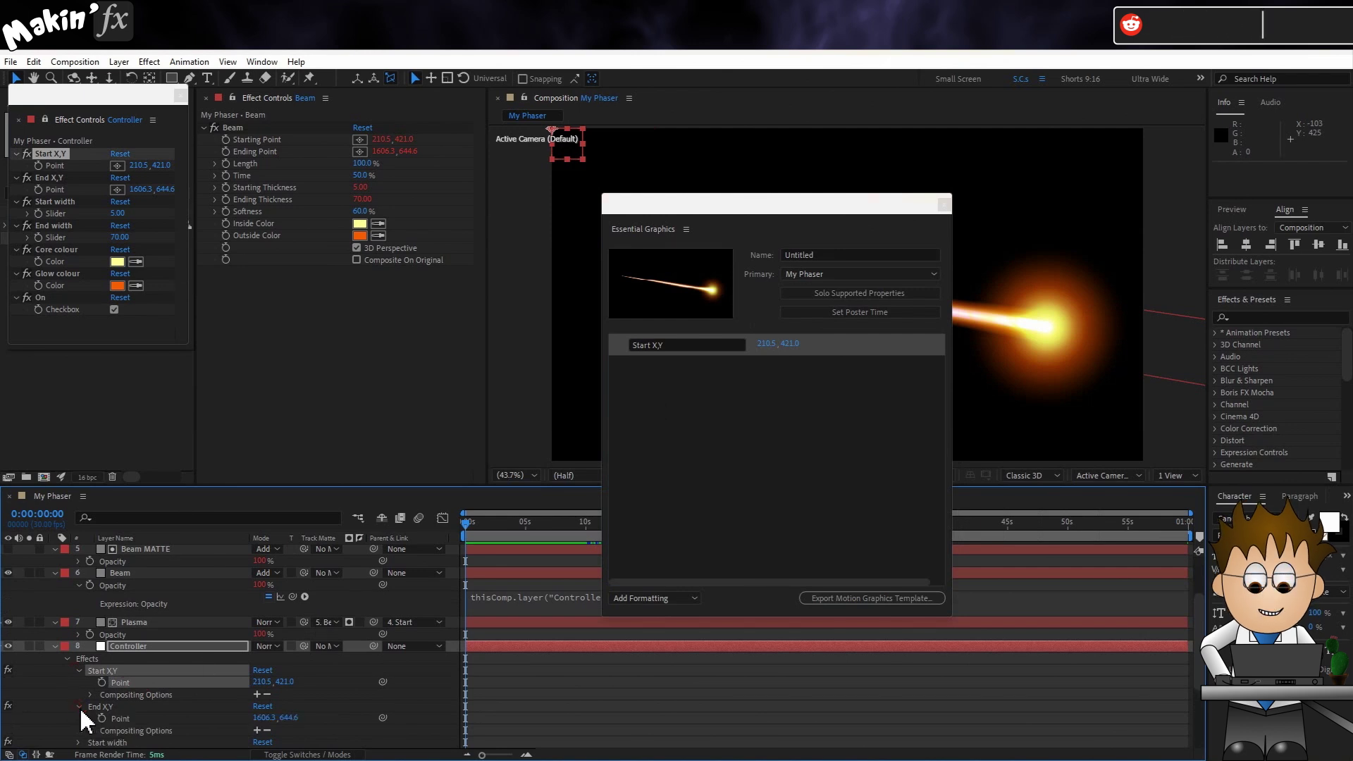
pyautogui.moveTo(117, 718); pyautogui.dragTo(704, 366)
pyautogui.scroll(-3, 81, 663)
pyautogui.click(78, 635)
pyautogui.moveTo(121, 647); pyautogui.dragTo(683, 459)
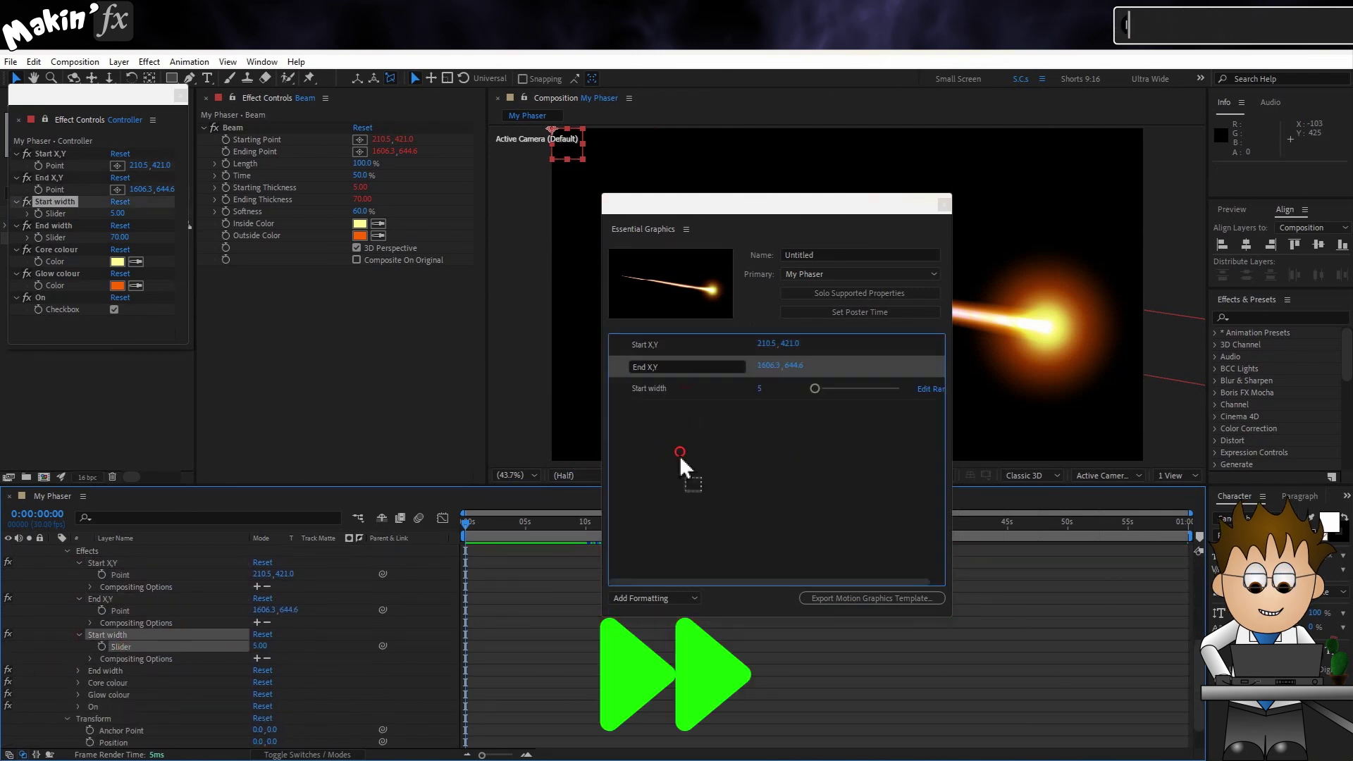
# Step: Add the Controller's End width slider, Core colour, Glow colour and On checkbox to the Essential Graphics properties
pyautogui.click(79, 670)
pyautogui.moveTo(121, 682); pyautogui.dragTo(691, 416)
pyautogui.click(78, 706)
pyautogui.moveTo(117, 719); pyautogui.dragTo(687, 431)
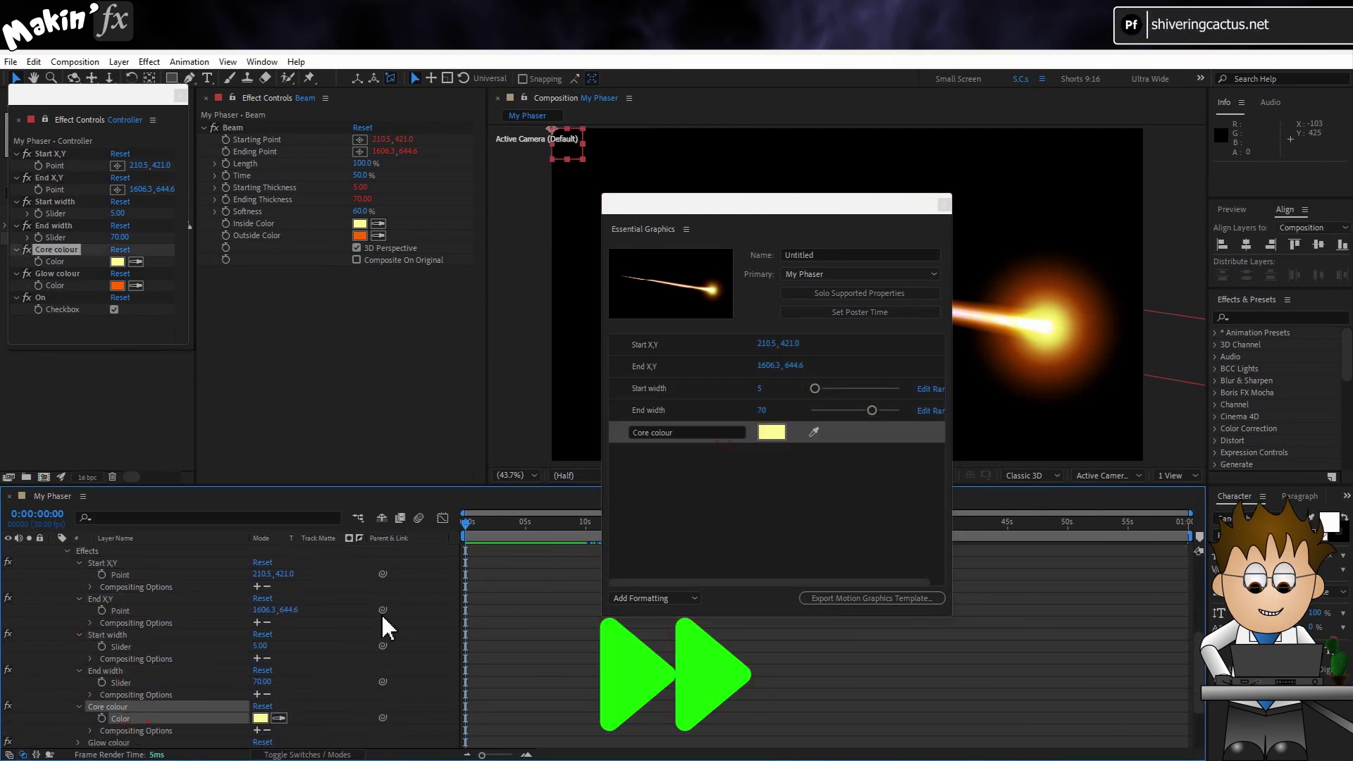
pyautogui.scroll(-3, 81, 663)
pyautogui.click(78, 635)
pyautogui.moveTo(120, 647); pyautogui.dragTo(687, 454)
pyautogui.moveTo(120, 685); pyautogui.dragTo(770, 493)
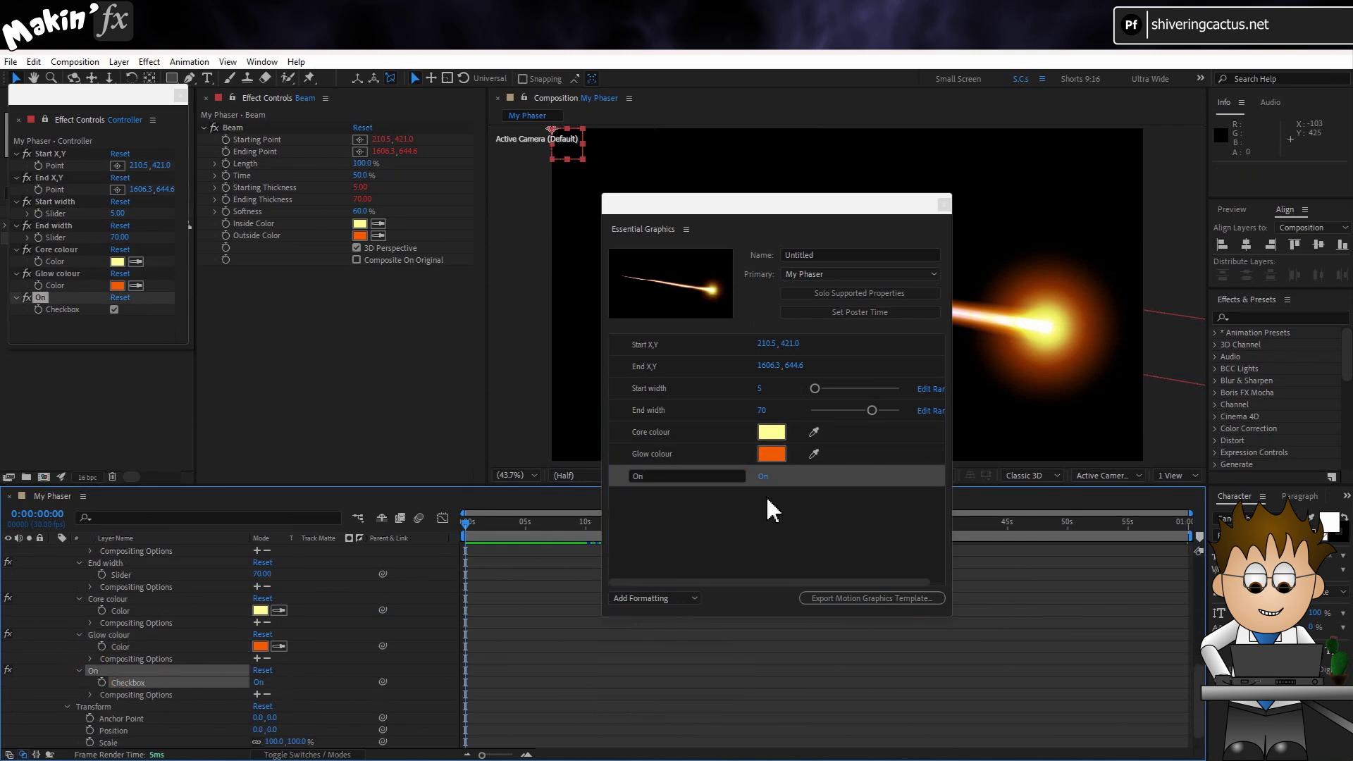
# Step: Close the floating Controller effect settings and give the Essential Graphics template a name beginning with "Phaser Fi"
pyautogui.click(182, 95)
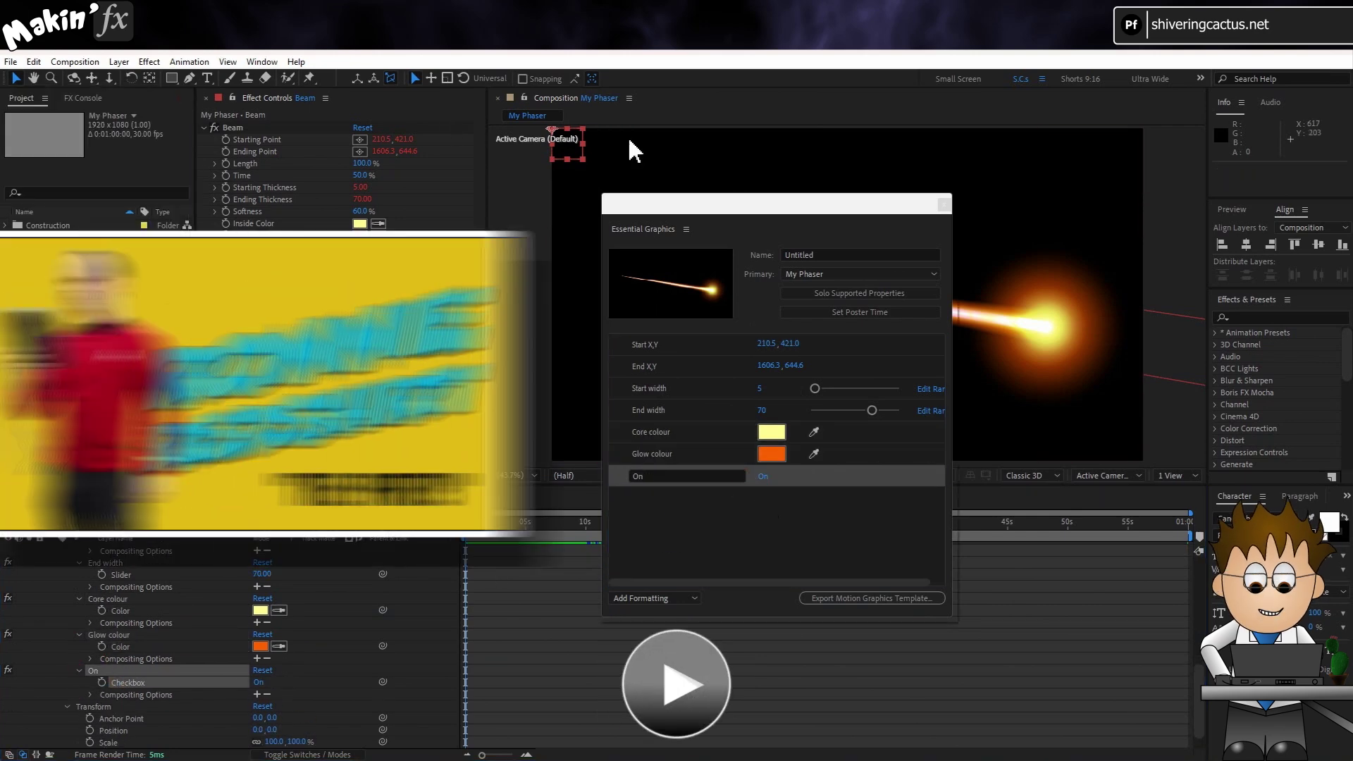
pyautogui.click(832, 254)
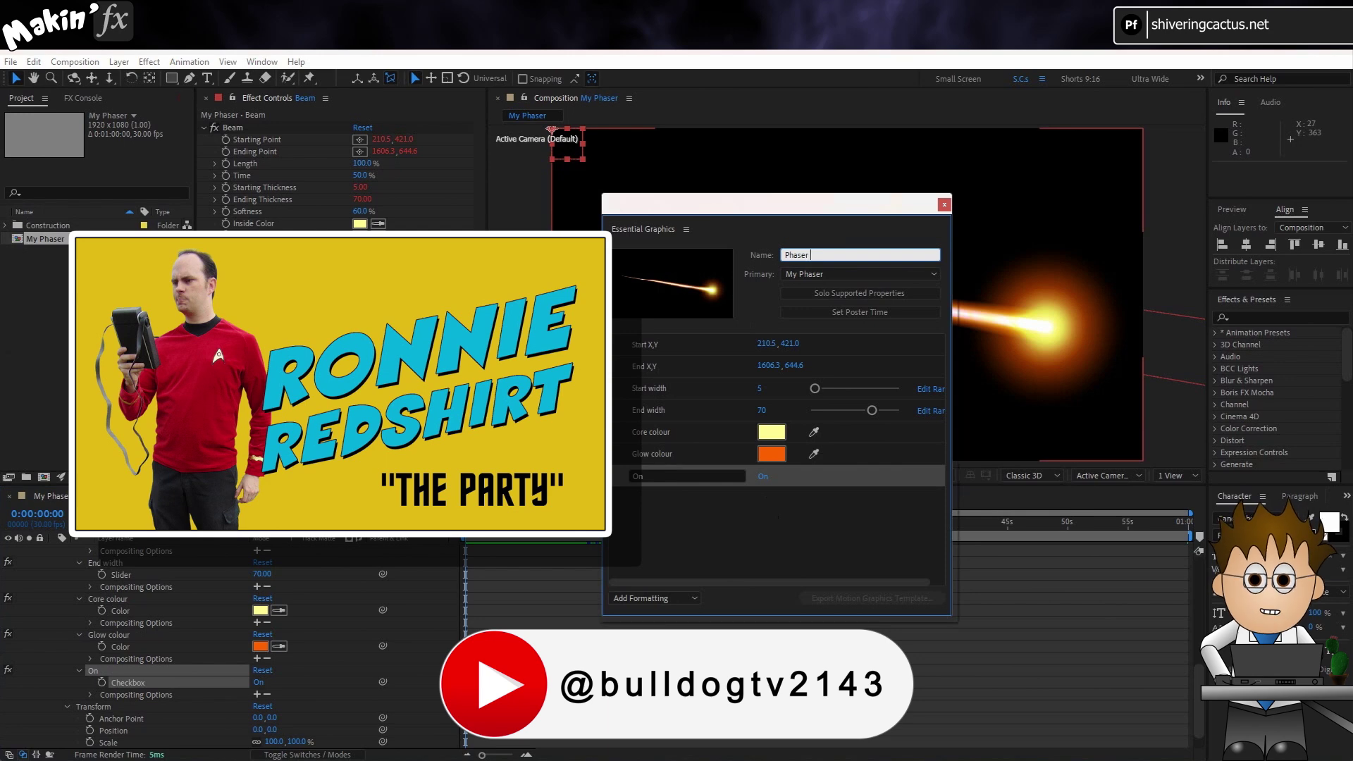
pyautogui.write('Phaser Fi')
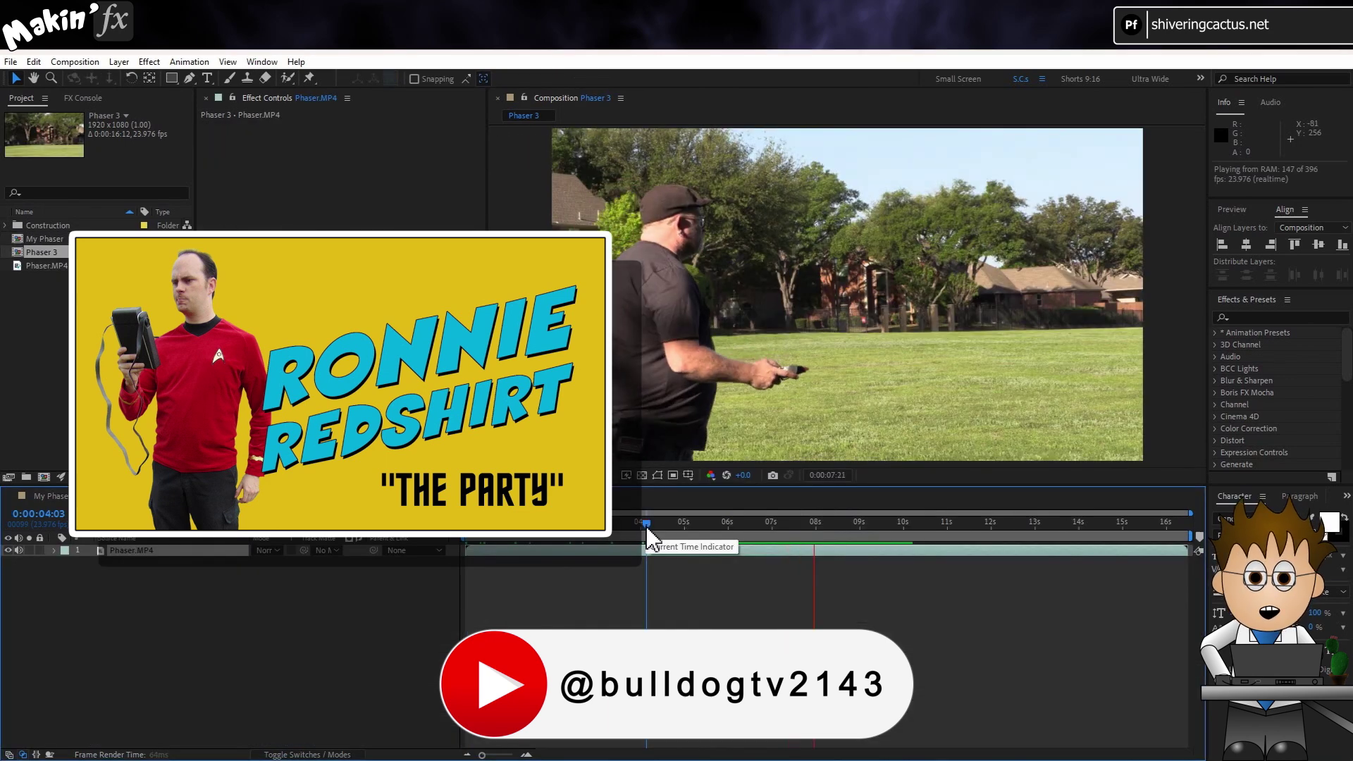
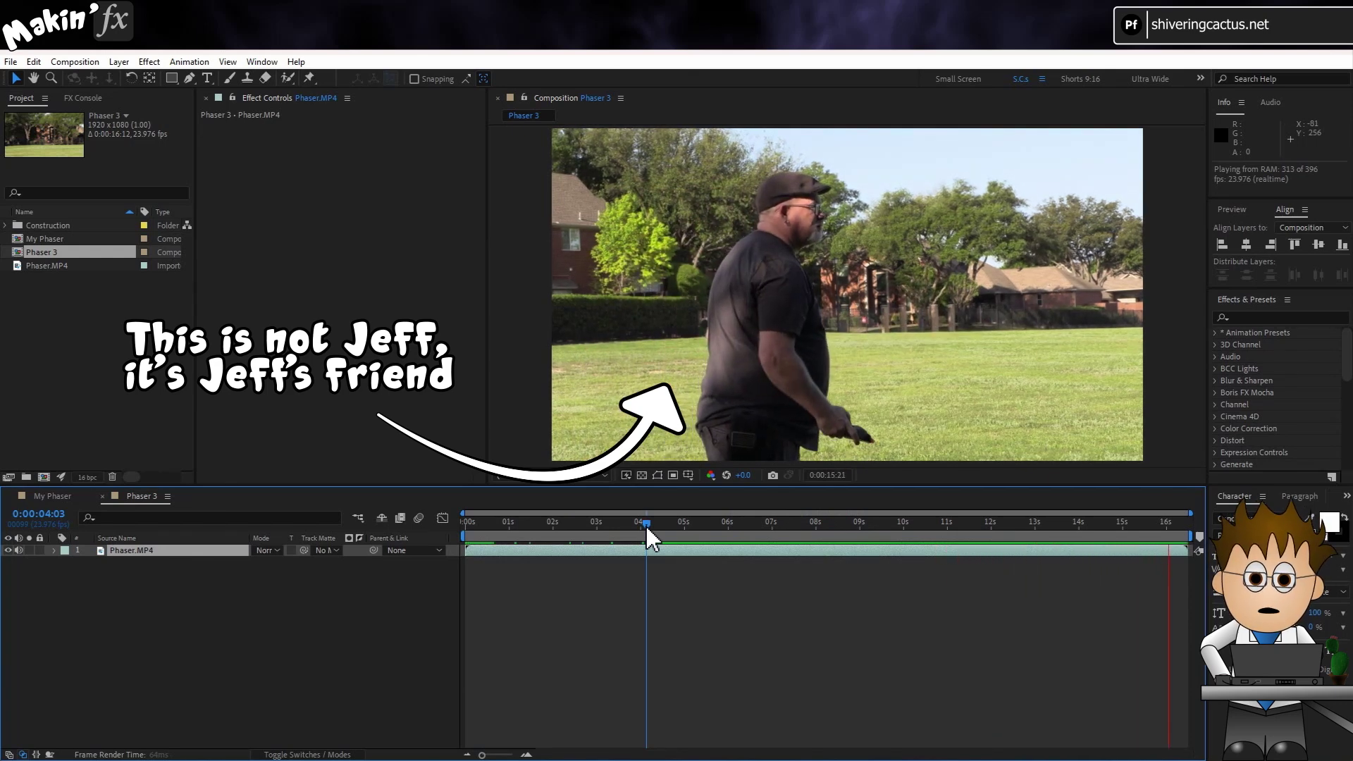
# Step: Place My Phaser above Phaser.MP4 in the Phaser 3 composition, starting at the first frame, and expand its Essential Properties
pyautogui.moveTo(49, 239); pyautogui.dragTo(69, 244)
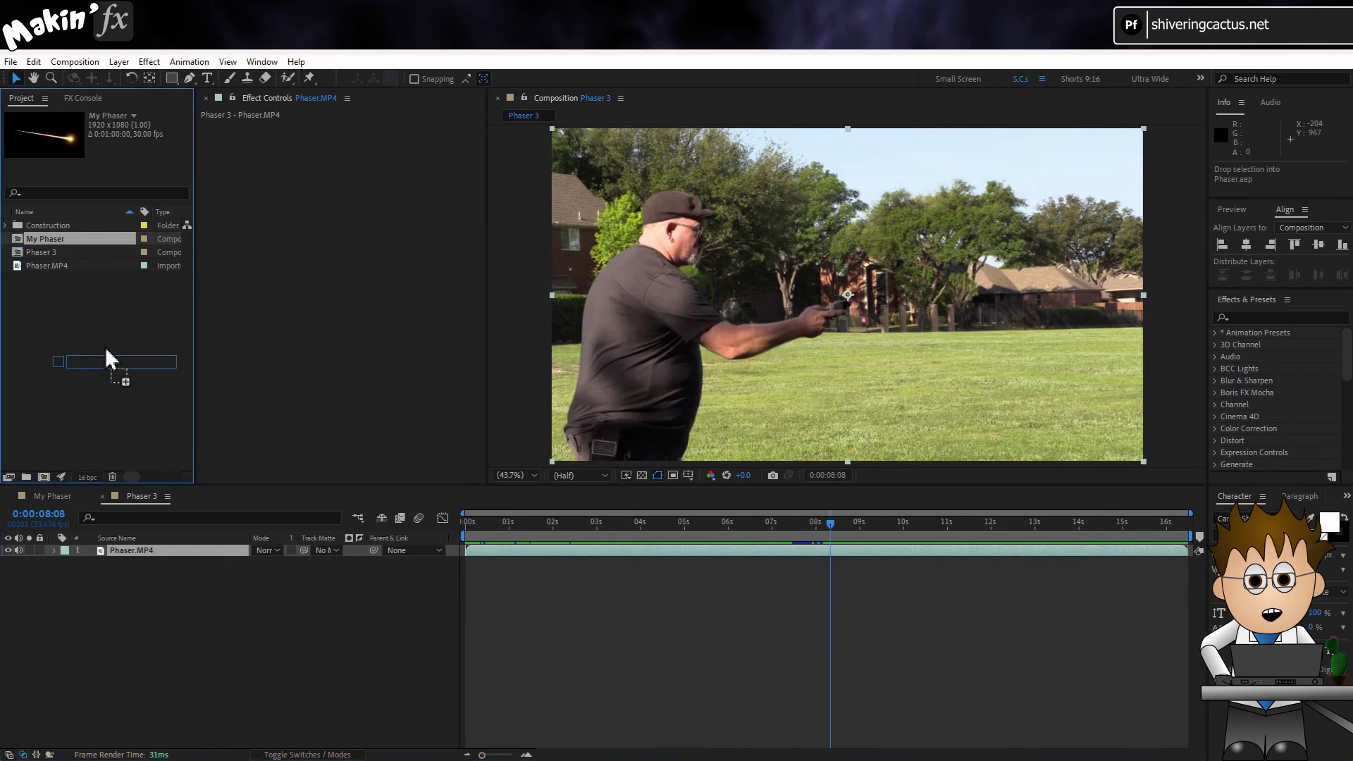
pyautogui.moveTo(113, 542); pyautogui.dragTo(109, 549)
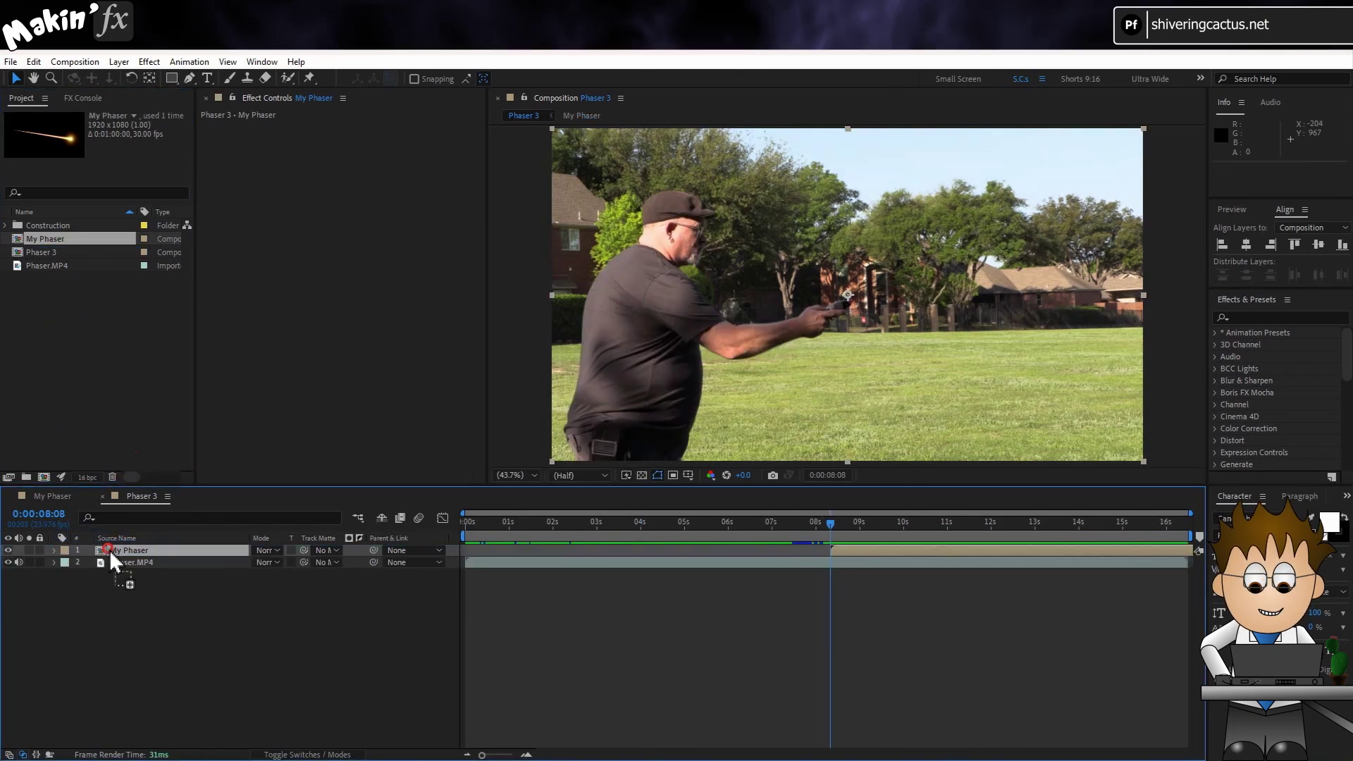
pyautogui.moveTo(870, 549); pyautogui.dragTo(509, 551)
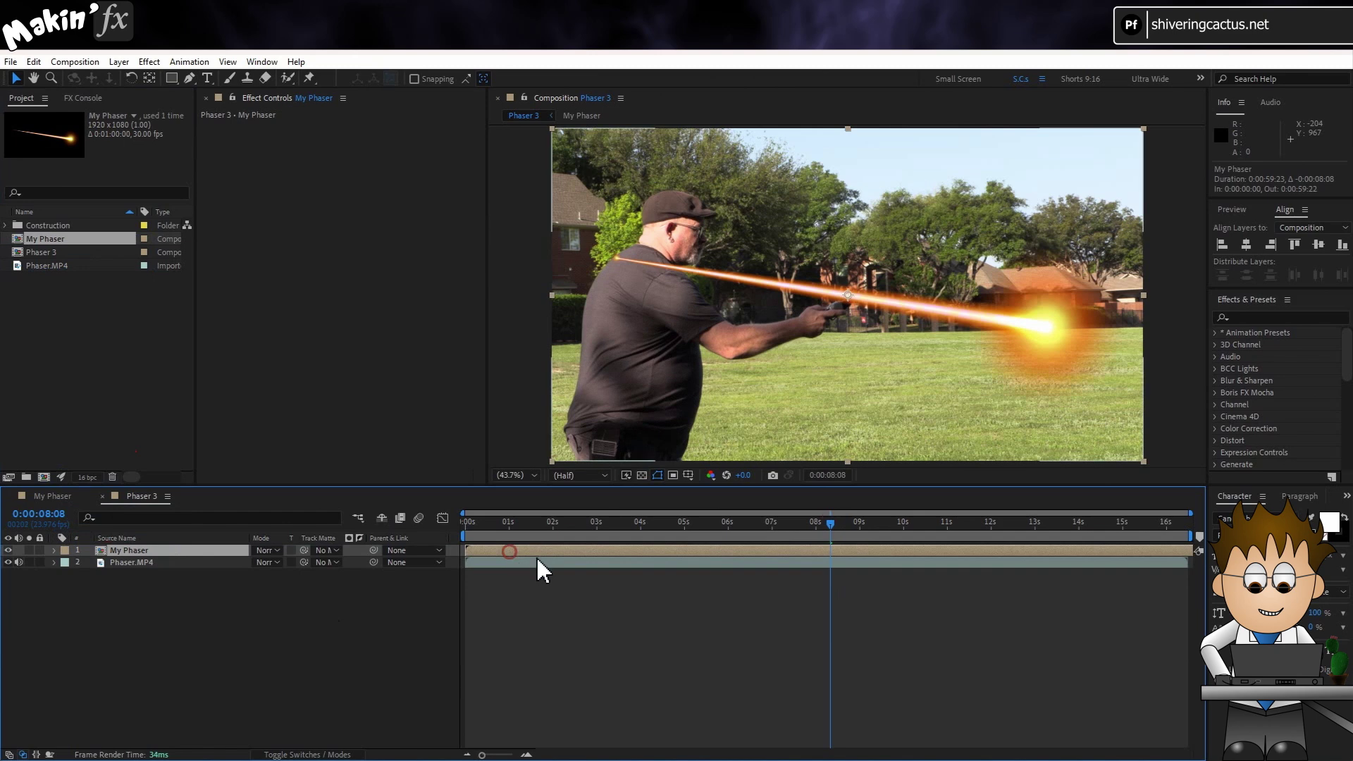
pyautogui.click(55, 550)
pyautogui.click(67, 575)
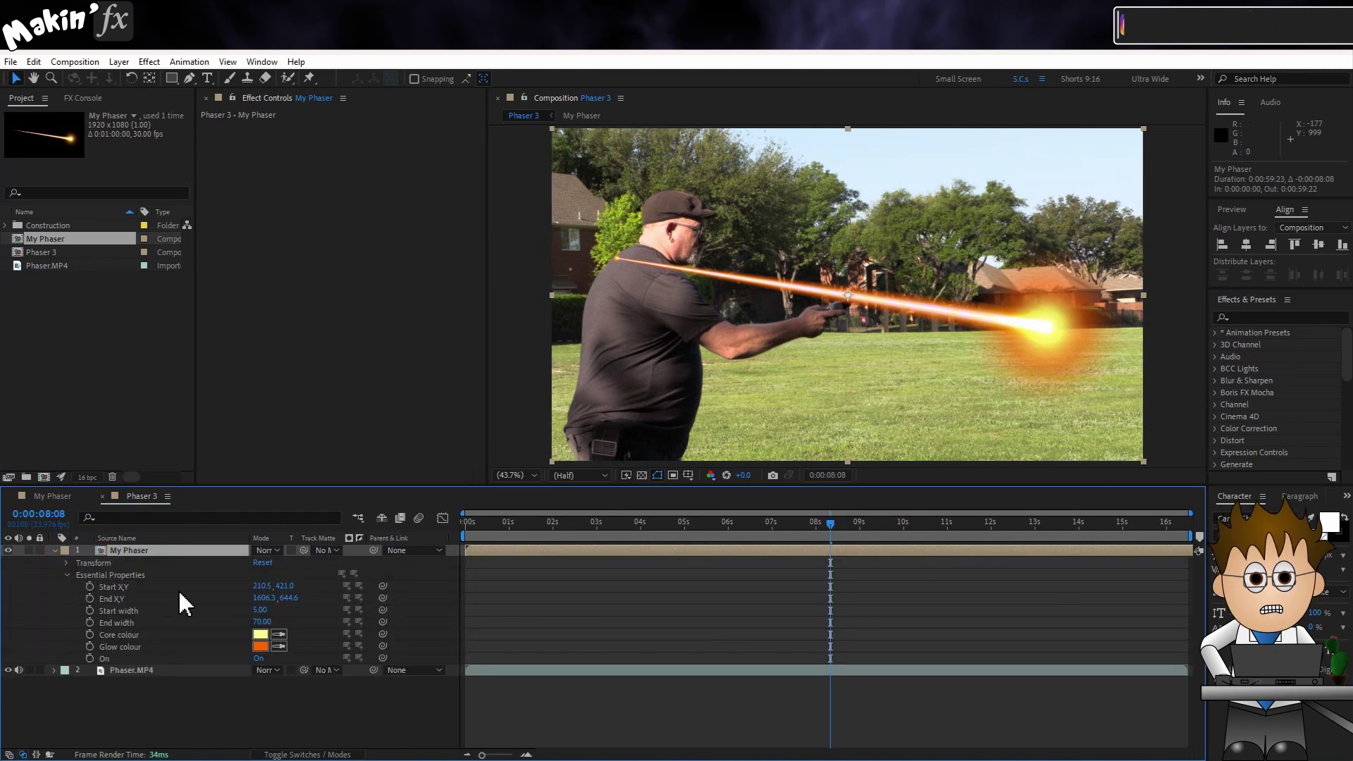
# Step: Add two Point Control effects to the My Phaser layer, named Start and End
pyautogui.click(150, 63)
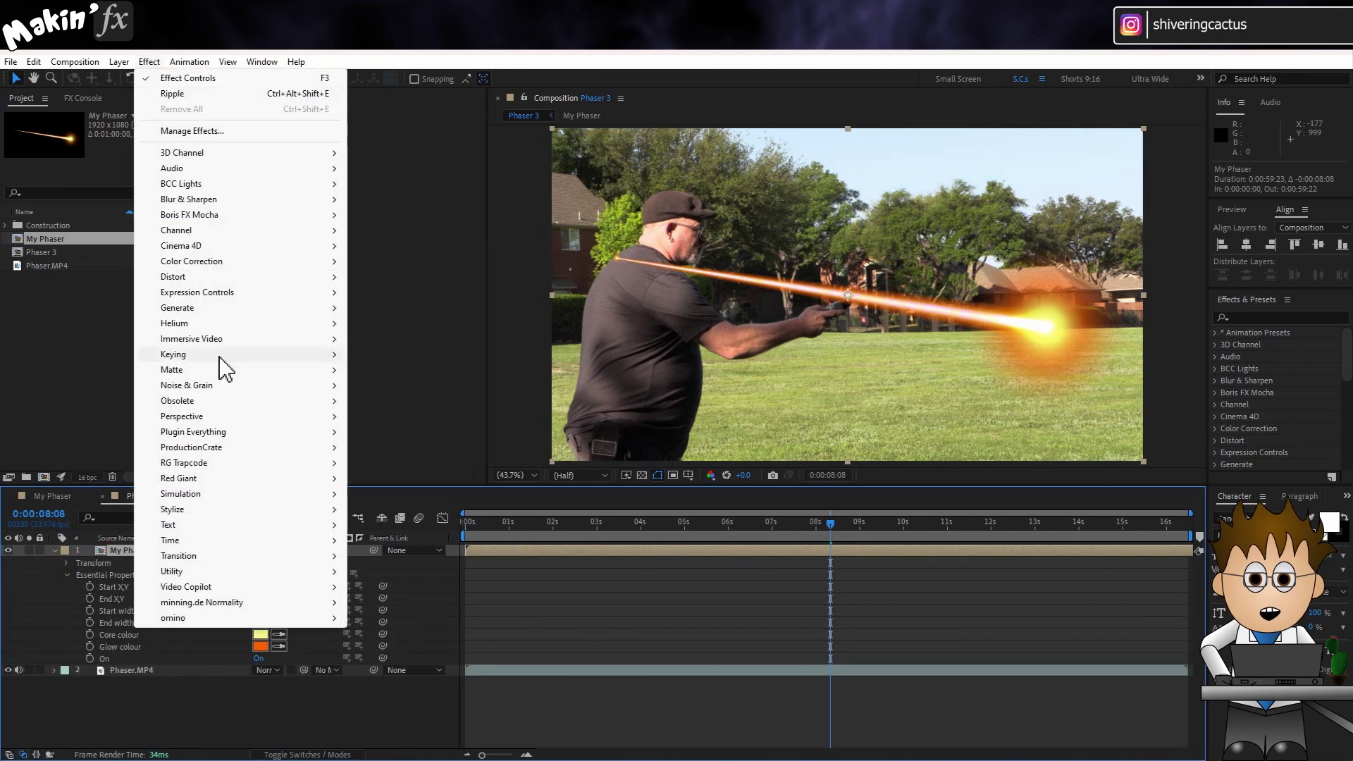
pyautogui.moveTo(240, 293)
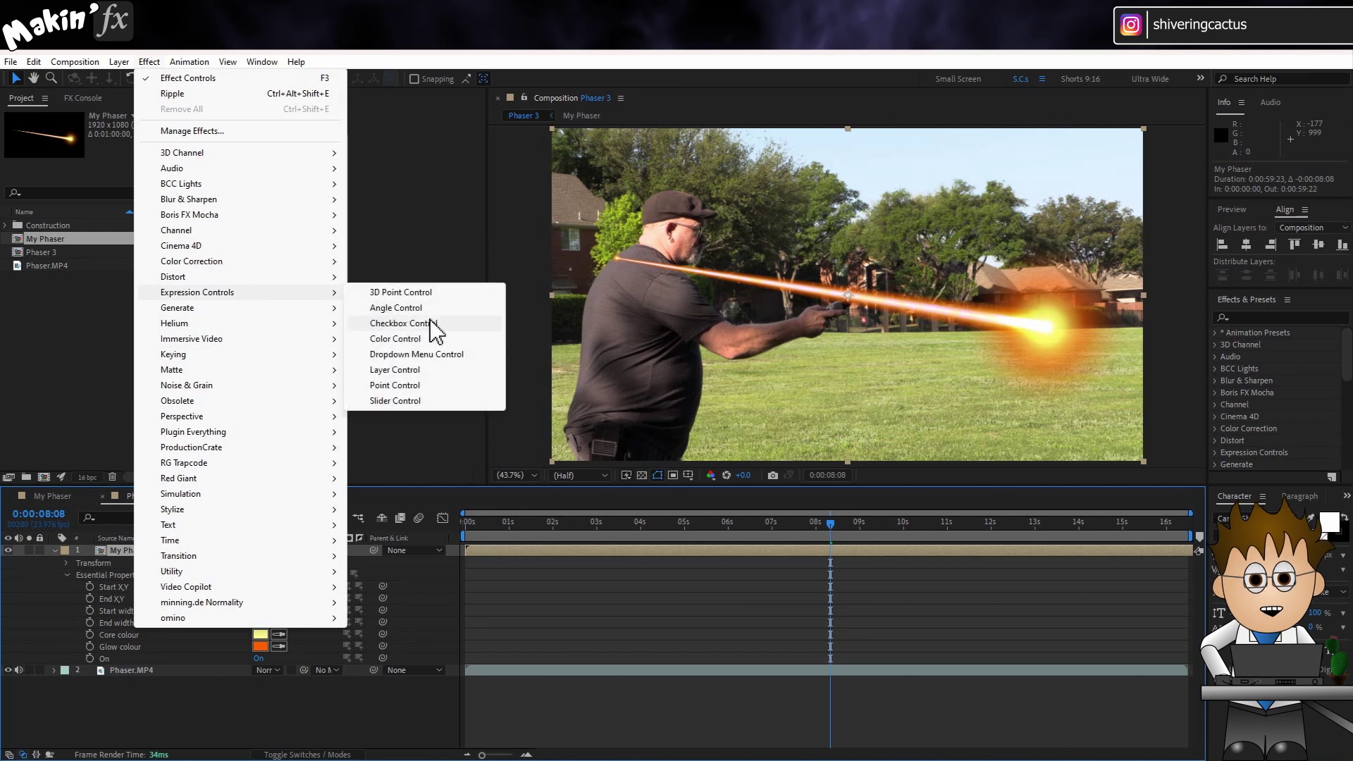
pyautogui.click(423, 384)
pyautogui.press('Return')
pyautogui.write('Start')
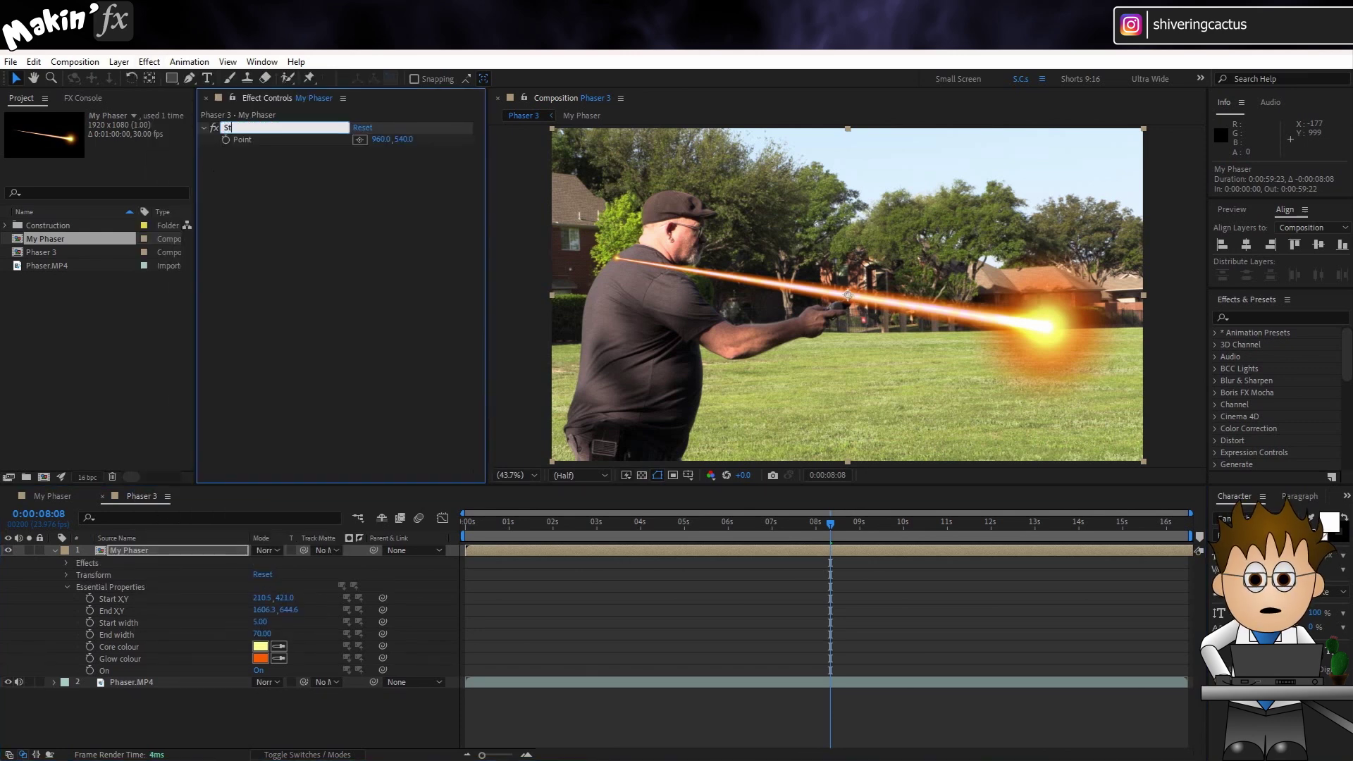
pyautogui.press('Return')
pyautogui.hotkey('ctrl', 'd')
pyautogui.press('Return')
pyautogui.write('End')
pyautogui.press('Return')
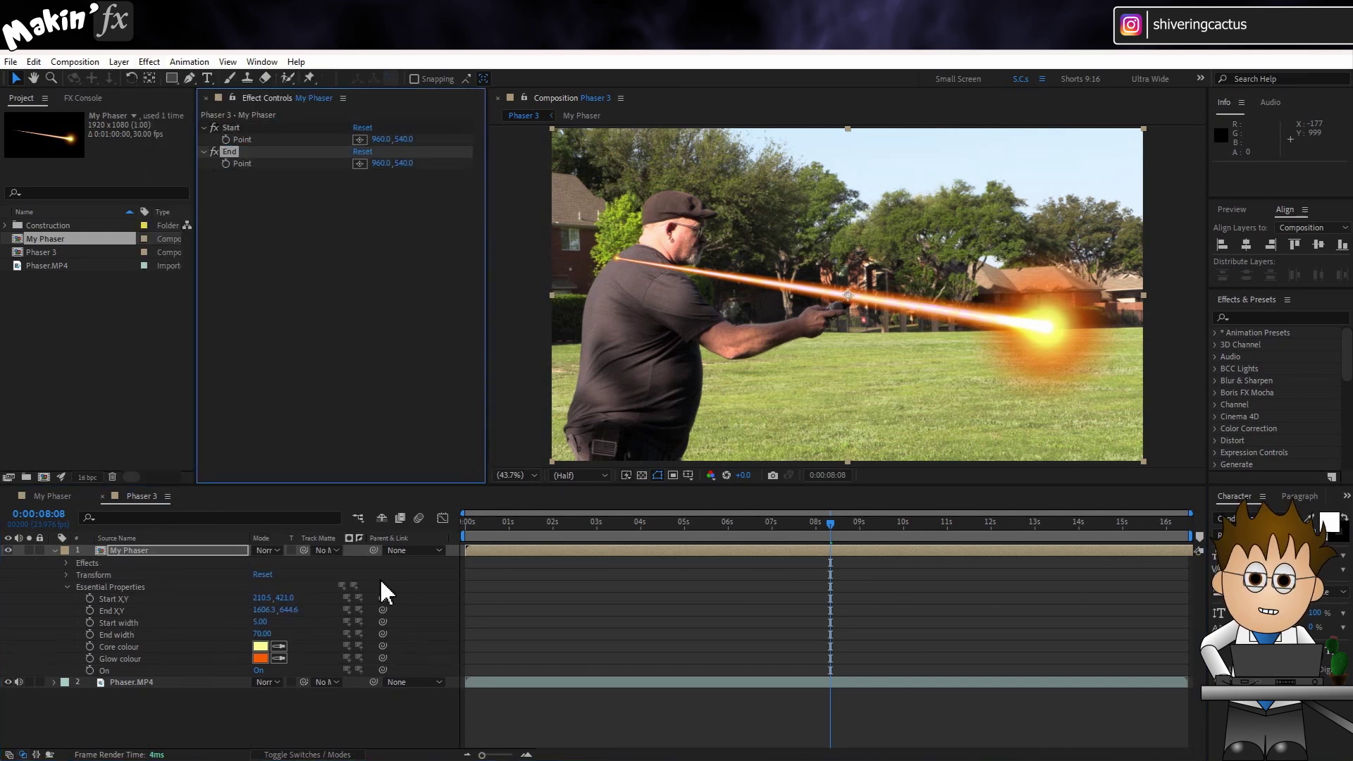
# Step: Link Start X,Y and End X,Y to the matching point controls and place End beyond the frame's upper-right edge, about 2075, 119
pyautogui.moveTo(382, 599); pyautogui.dragTo(266, 163)
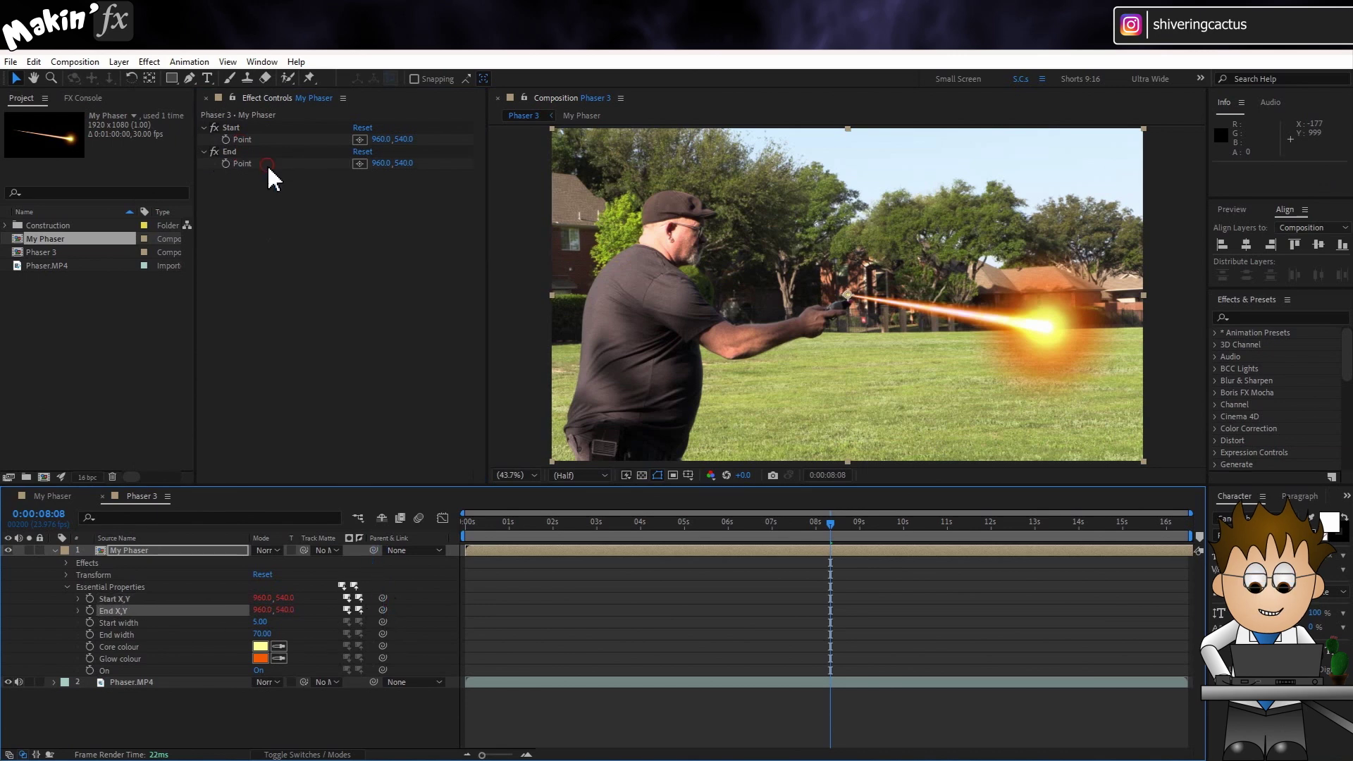
pyautogui.click(360, 163)
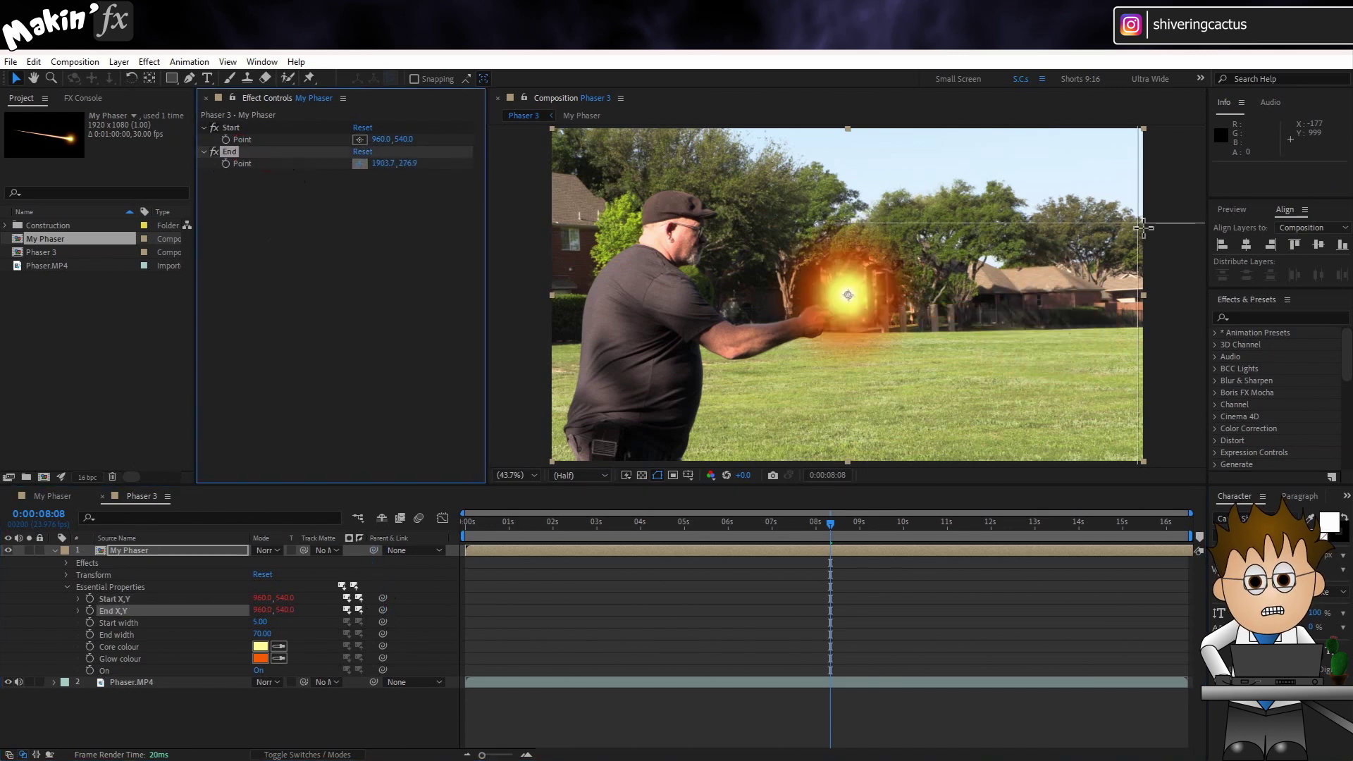
pyautogui.click(1191, 165)
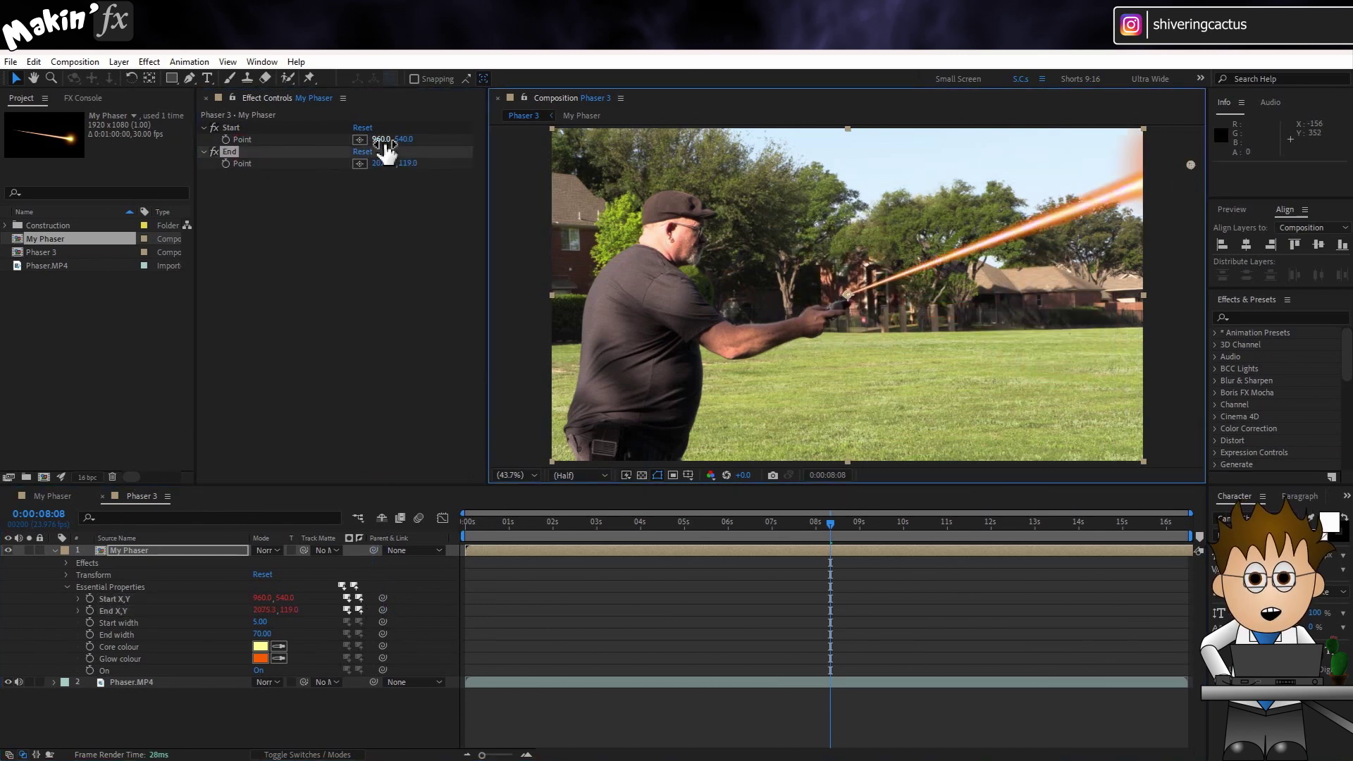
# Step: Place the Start point at the tip of the man's phaser, about 972, 567, and set Start width to 23
pyautogui.click(359, 139)
pyautogui.click(851, 303)
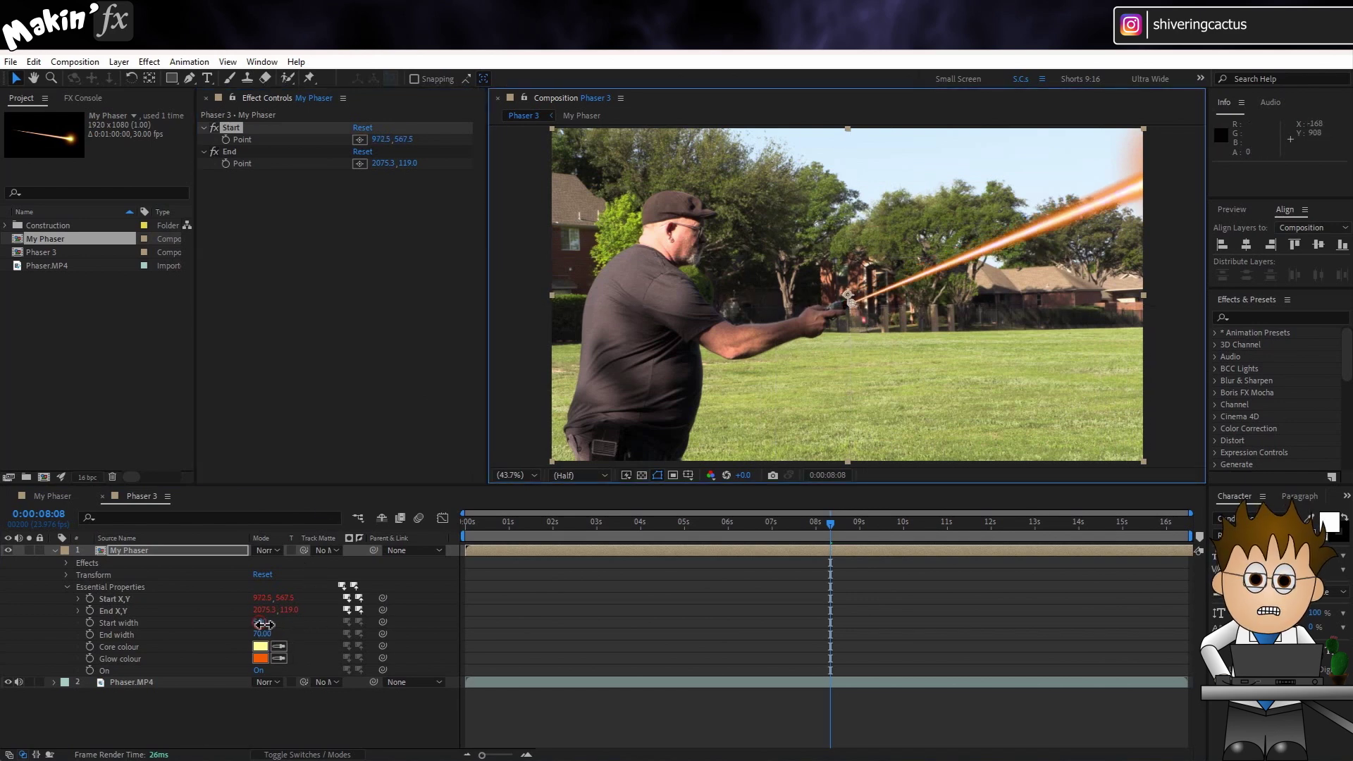
pyautogui.moveTo(264, 624); pyautogui.dragTo(281, 623)
pyautogui.scroll(1, 858, 311)
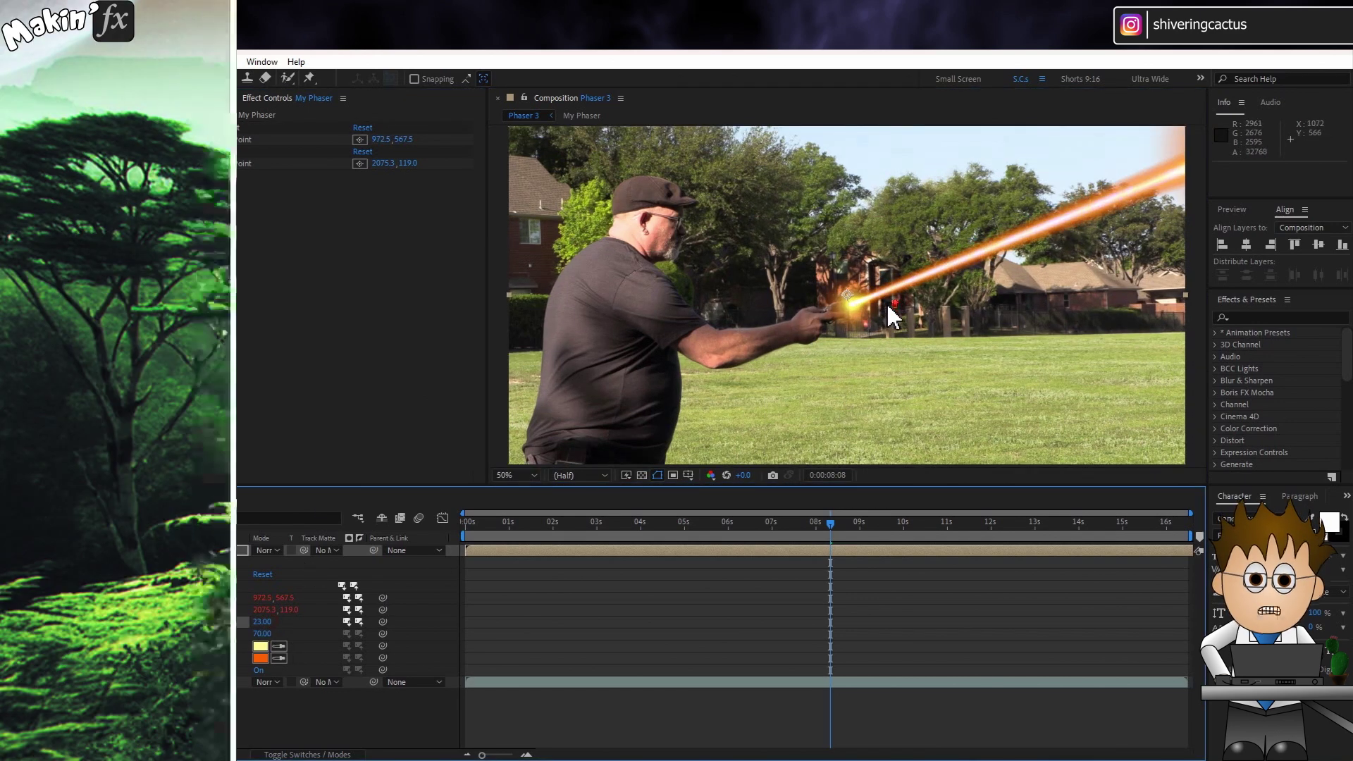